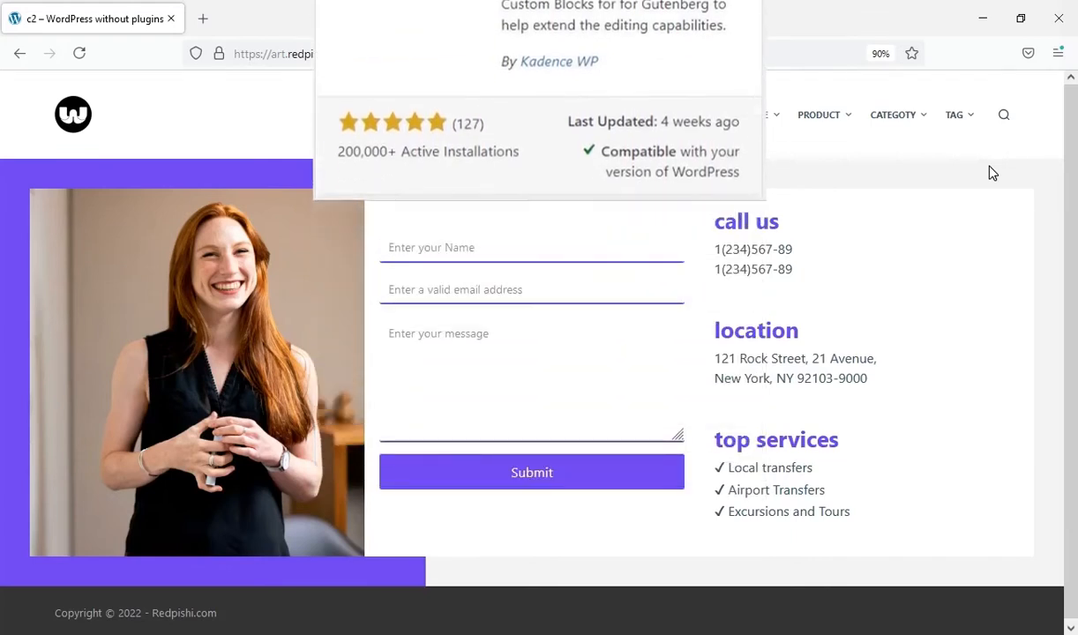
# - Preview the contact page at mobile size in the developer tools, then restore the desktop layout
pyautogui.rightClick(987, 174)
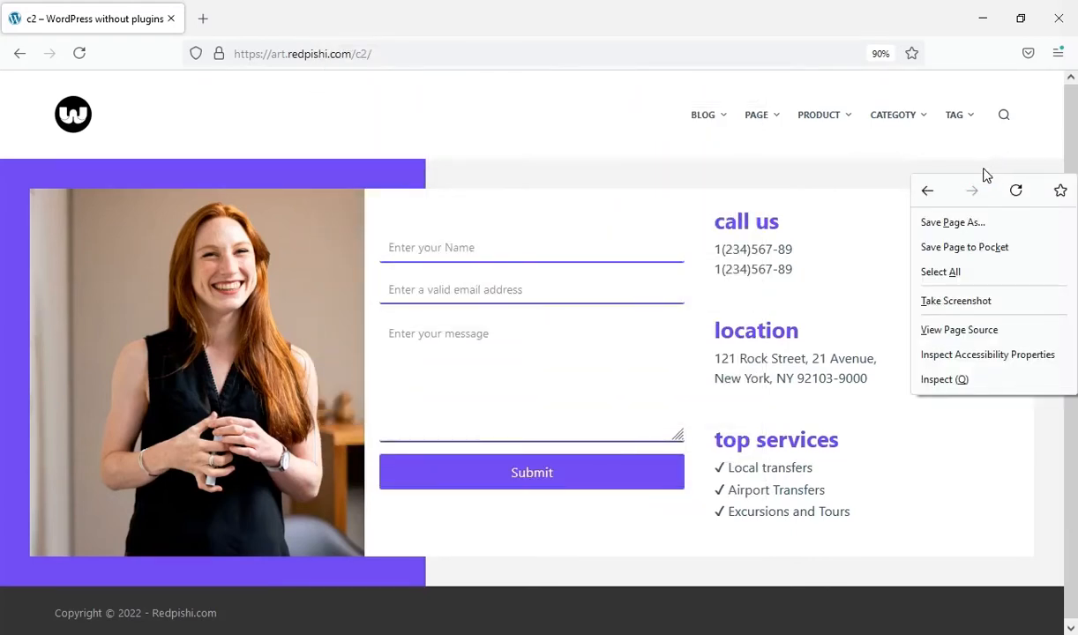
pyautogui.click(995, 388)
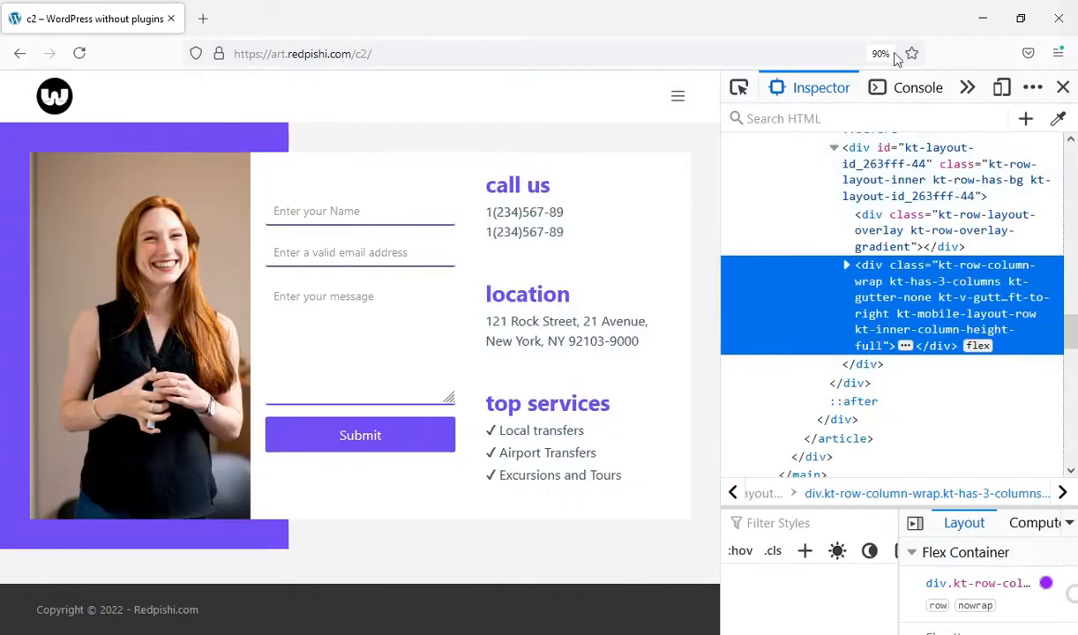
pyautogui.click(1000, 89)
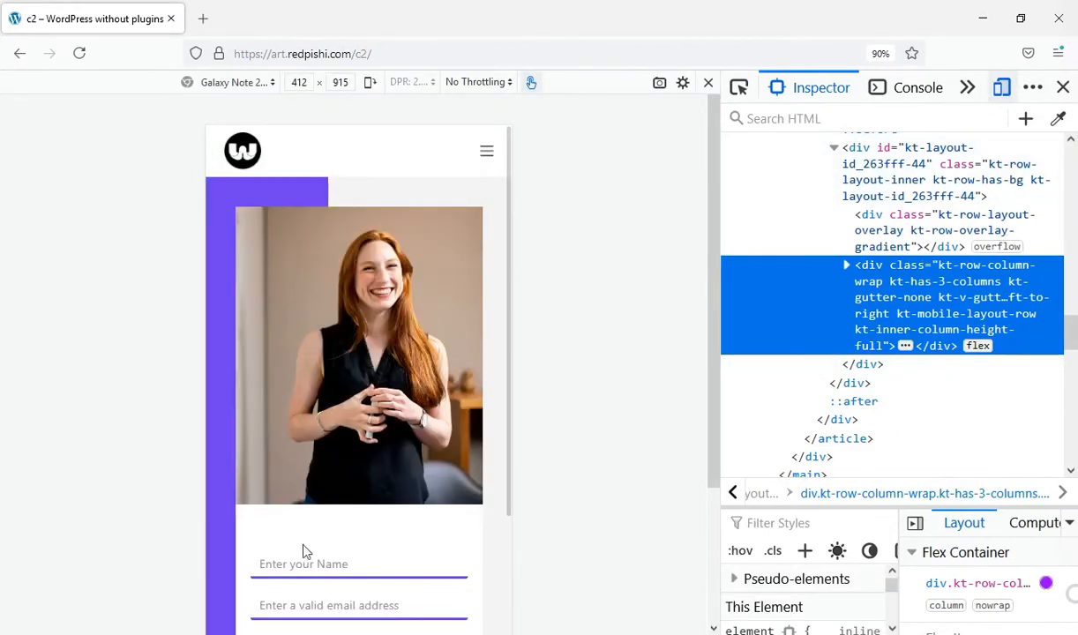
pyautogui.moveTo(220, 582); pyautogui.dragTo(243, 310)
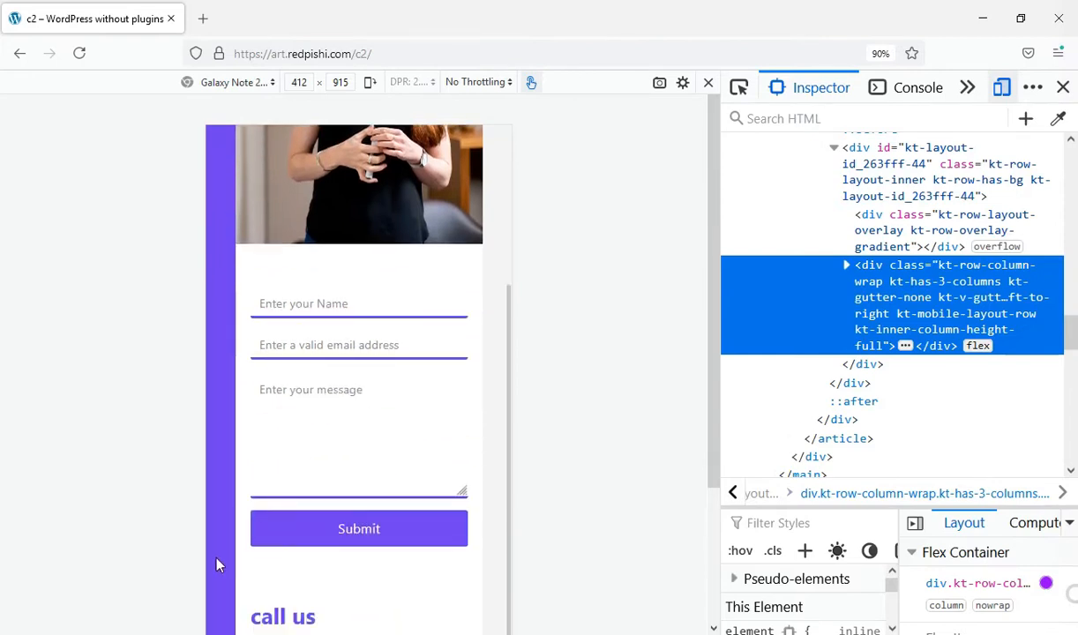
pyautogui.moveTo(224, 559); pyautogui.dragTo(236, 289)
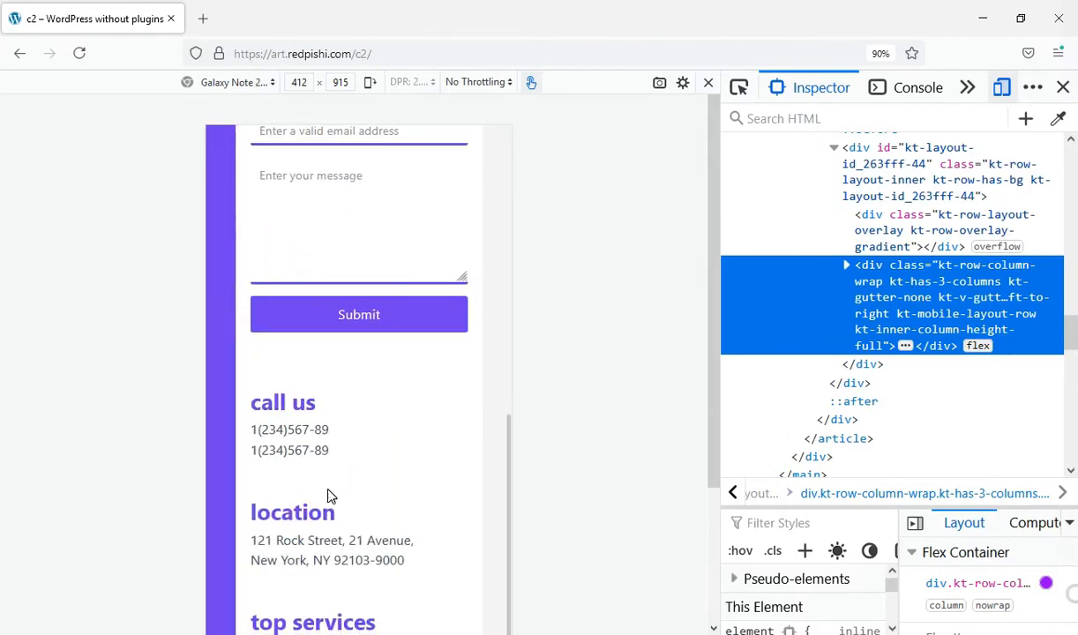
pyautogui.scroll(-3, 346, 493)
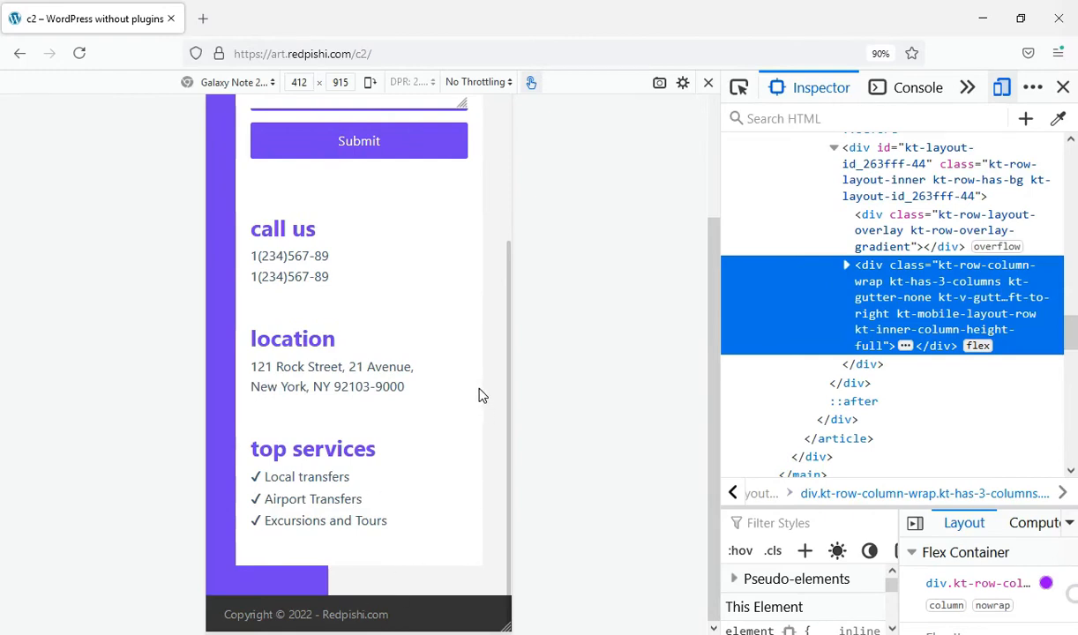
pyautogui.scroll(8, 485, 412)
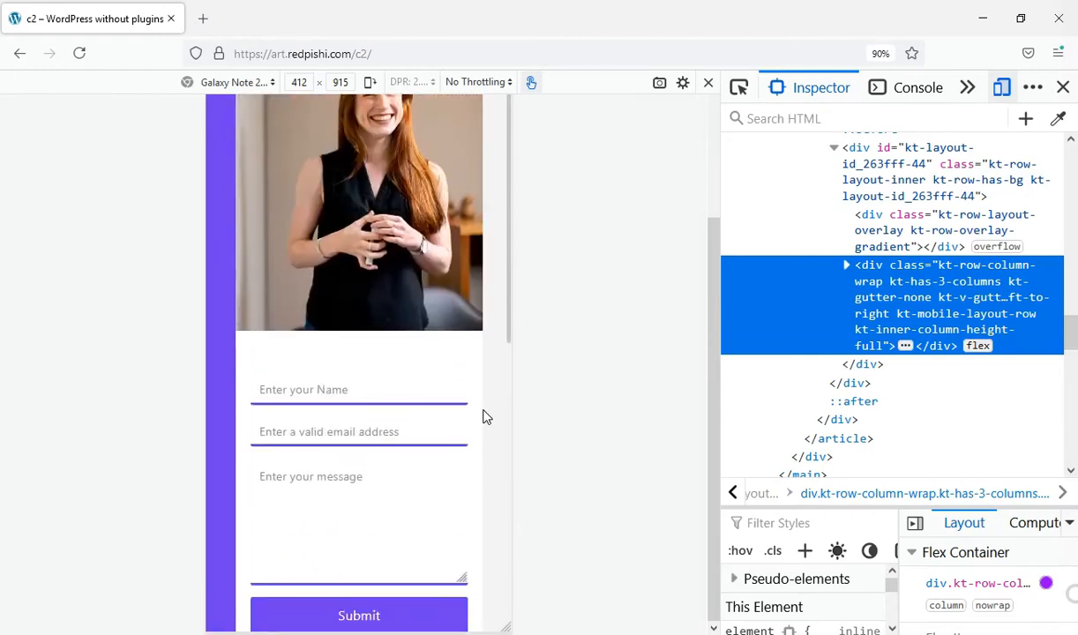
pyautogui.scroll(3, 406, 291)
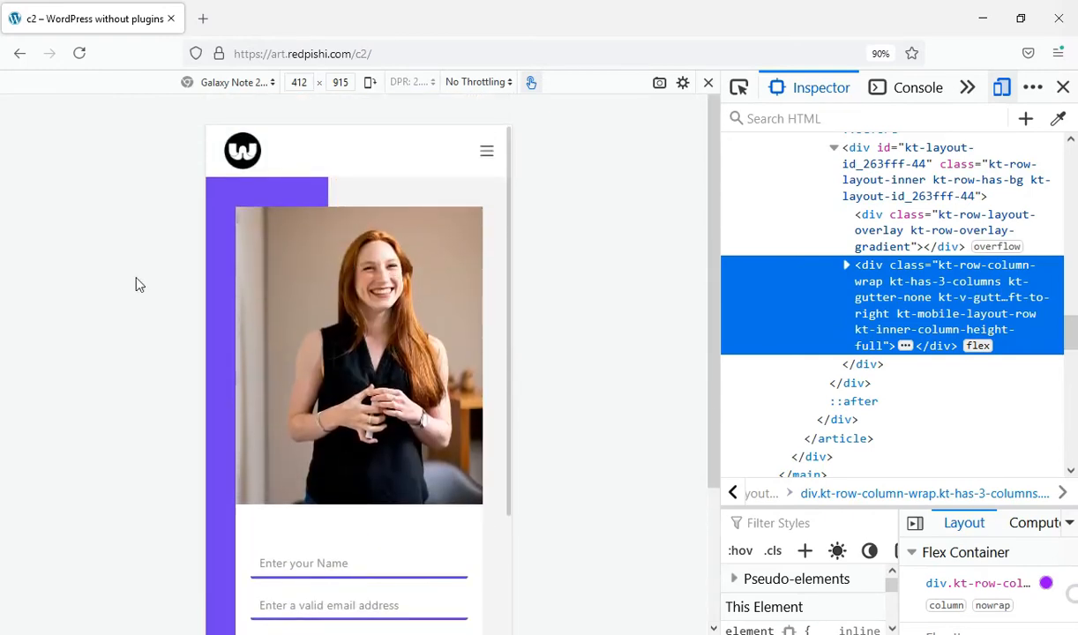
pyautogui.click(1063, 87)
pyautogui.click(1064, 82)
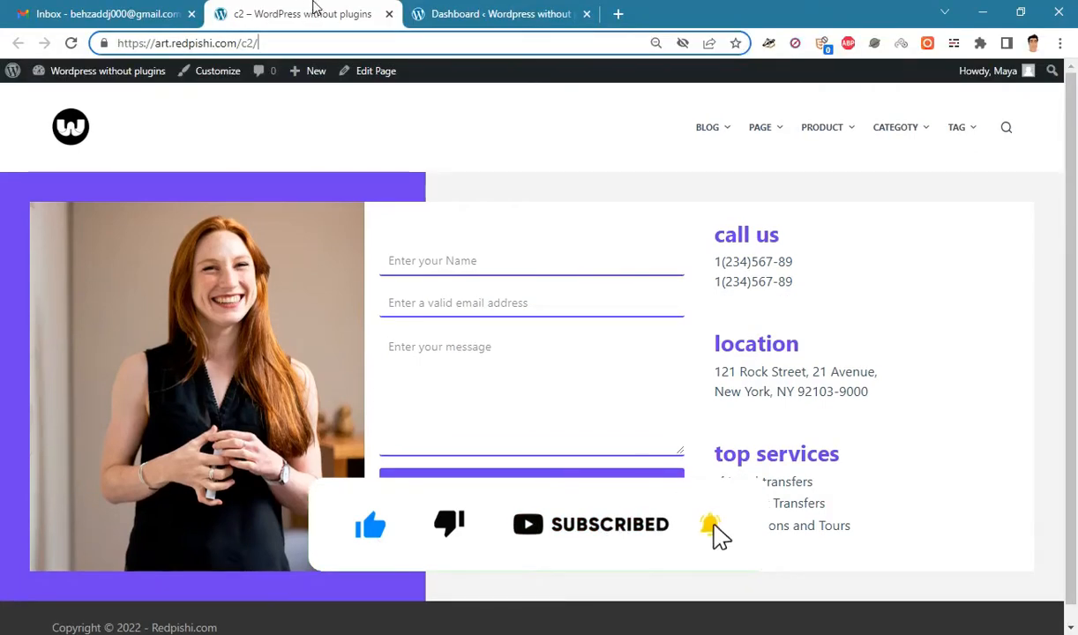
# - Find 'kadence' in the plugin directory and install and activate Gutenberg Blocks by Kadence Blocks
pyautogui.click(435, 12)
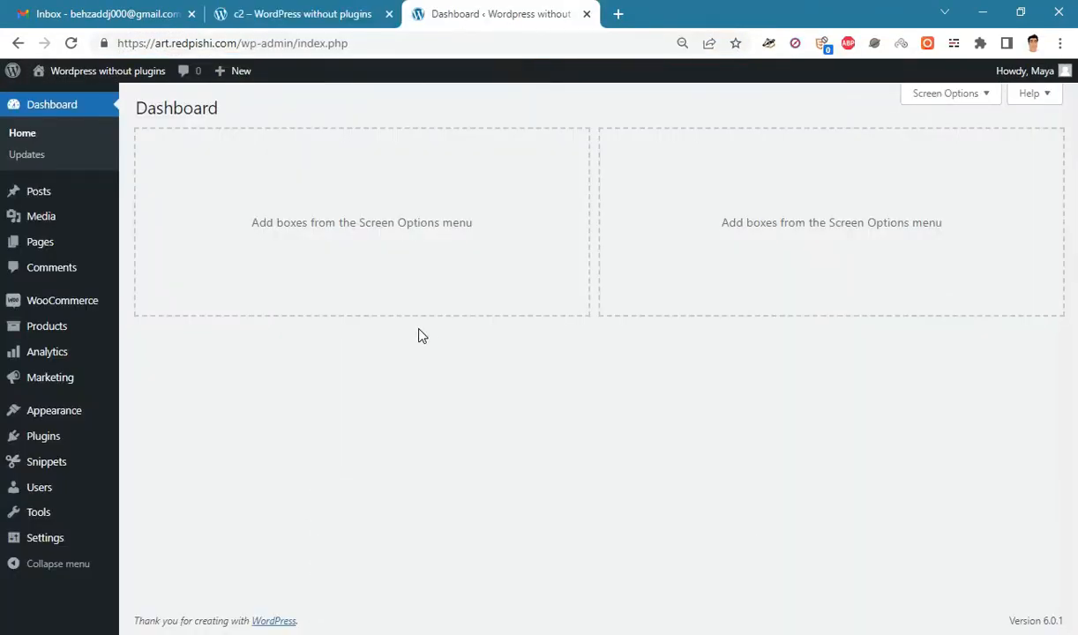
pyautogui.hotkey('ctrl', '+')
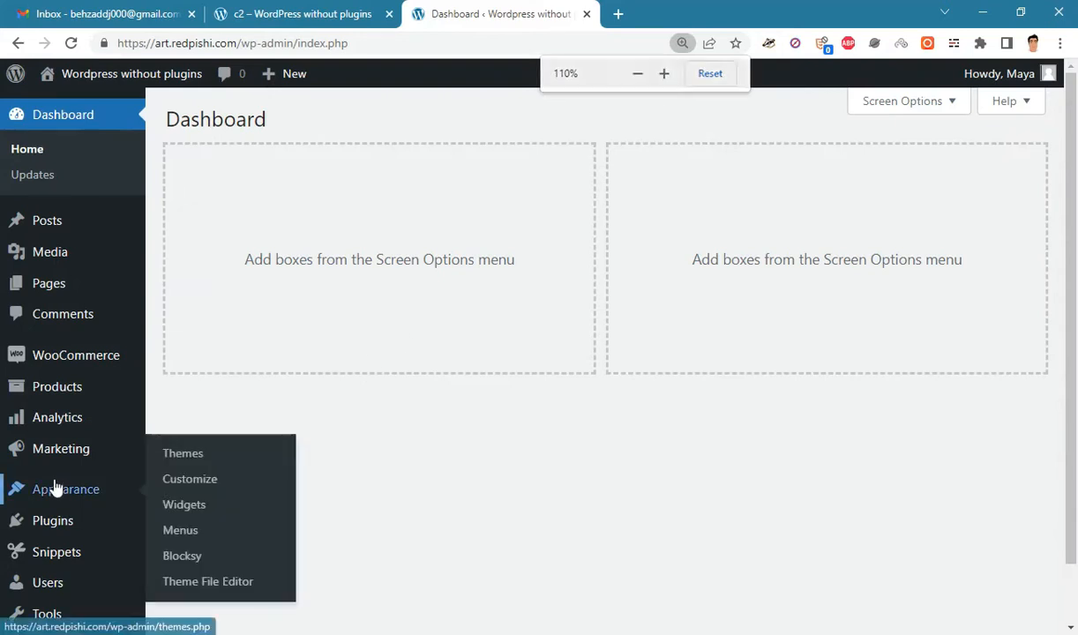
pyautogui.moveTo(86, 534)
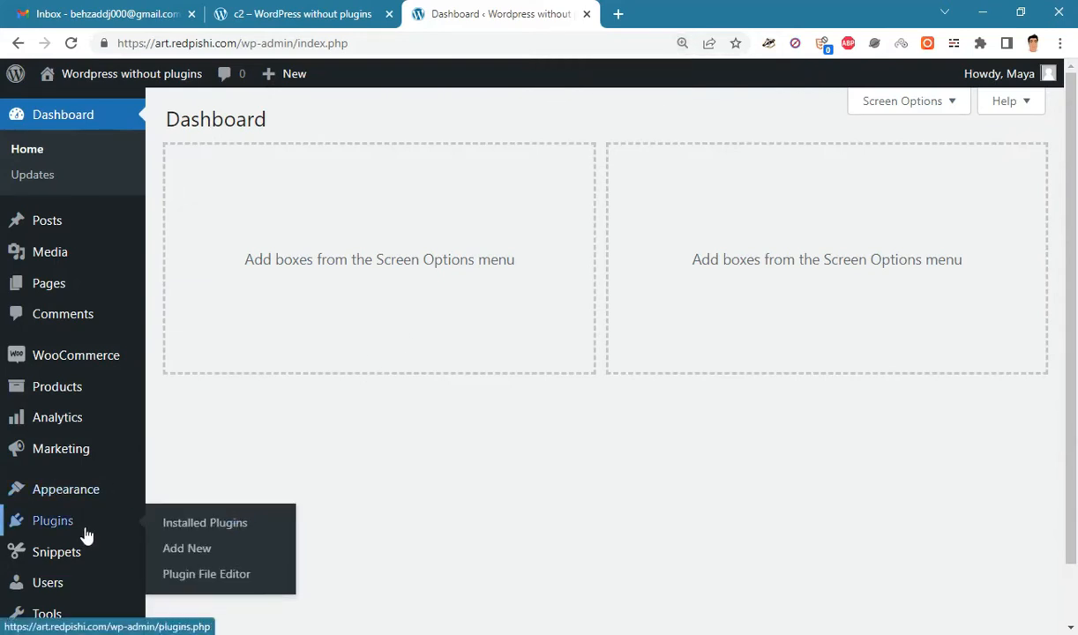
pyautogui.click(194, 552)
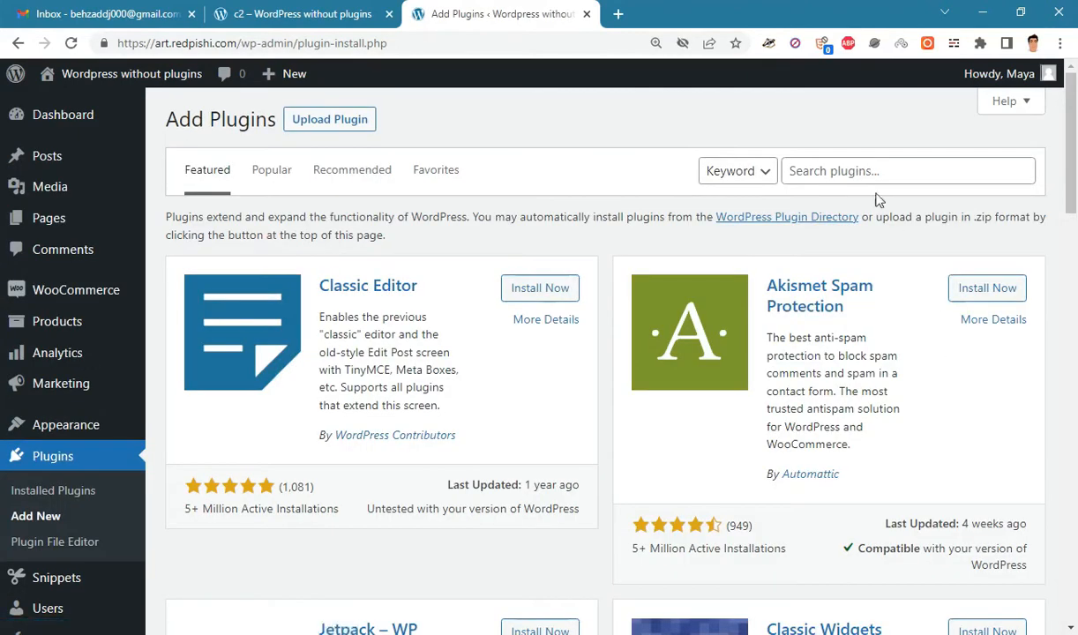
pyautogui.click(854, 170)
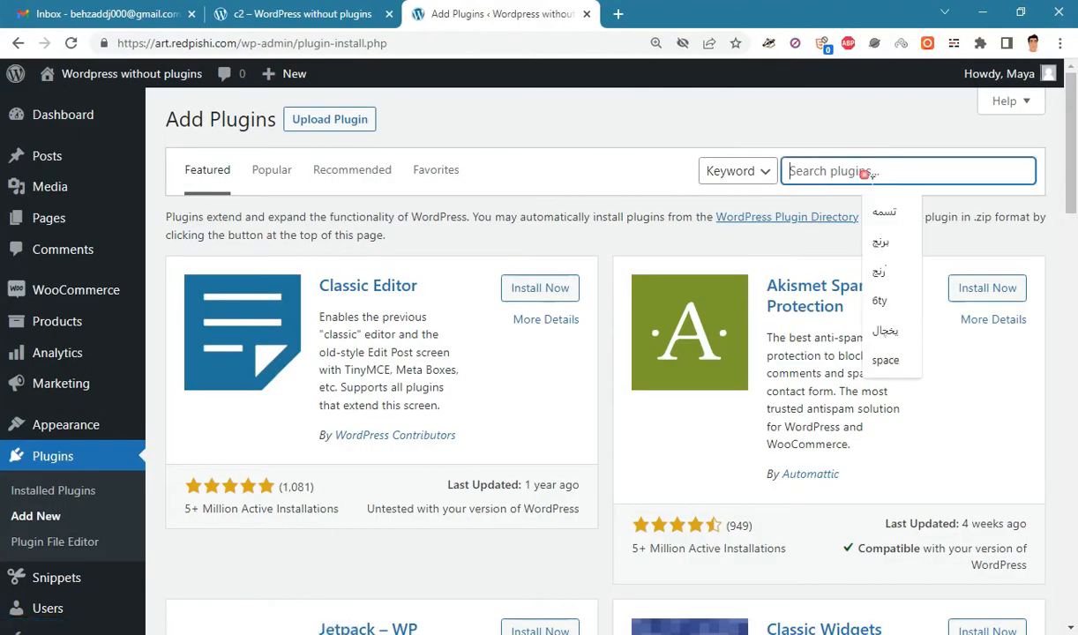
pyautogui.write('kade')
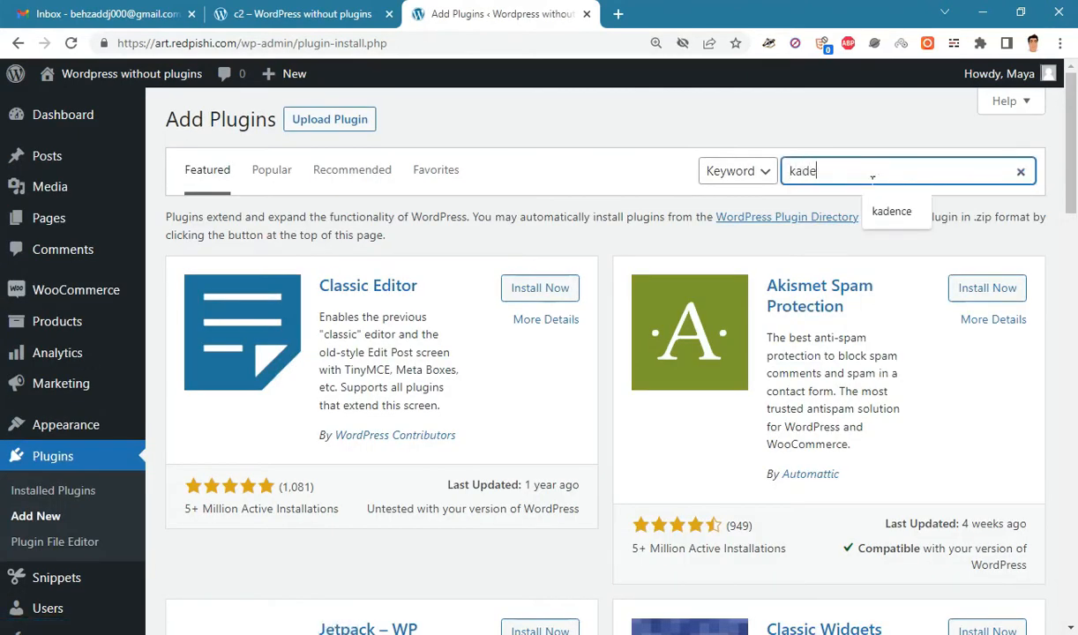
pyautogui.write('nce')
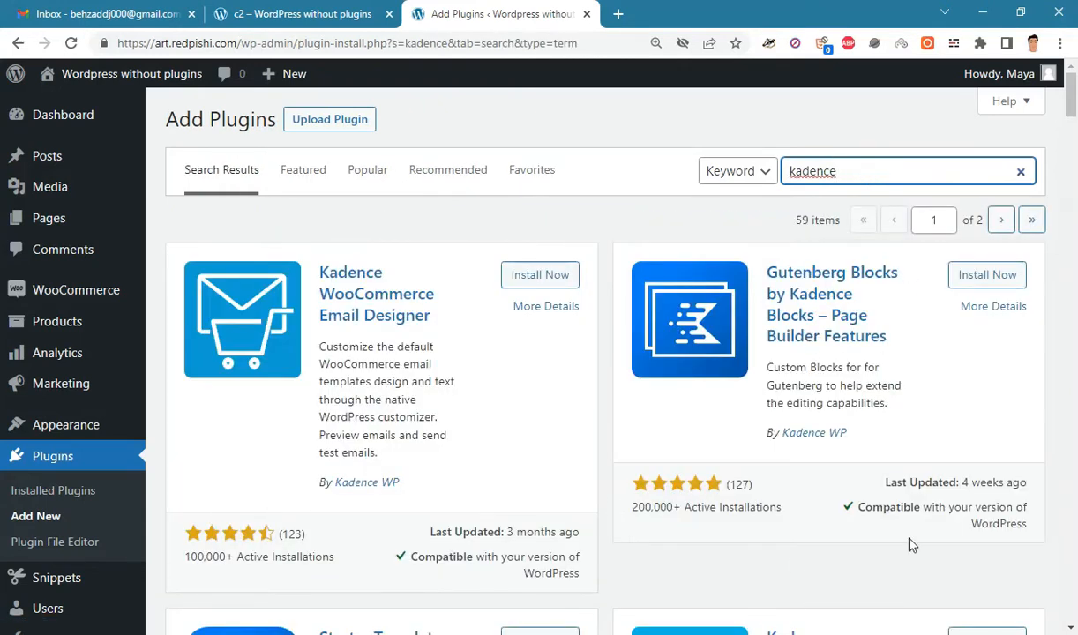
pyautogui.click(973, 279)
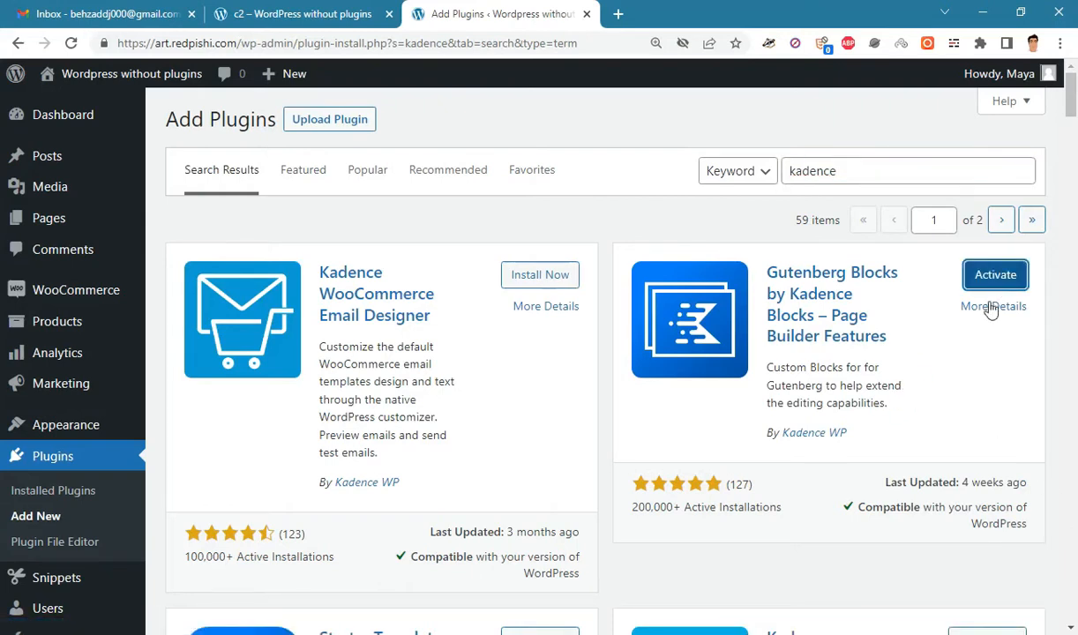
pyautogui.click(996, 276)
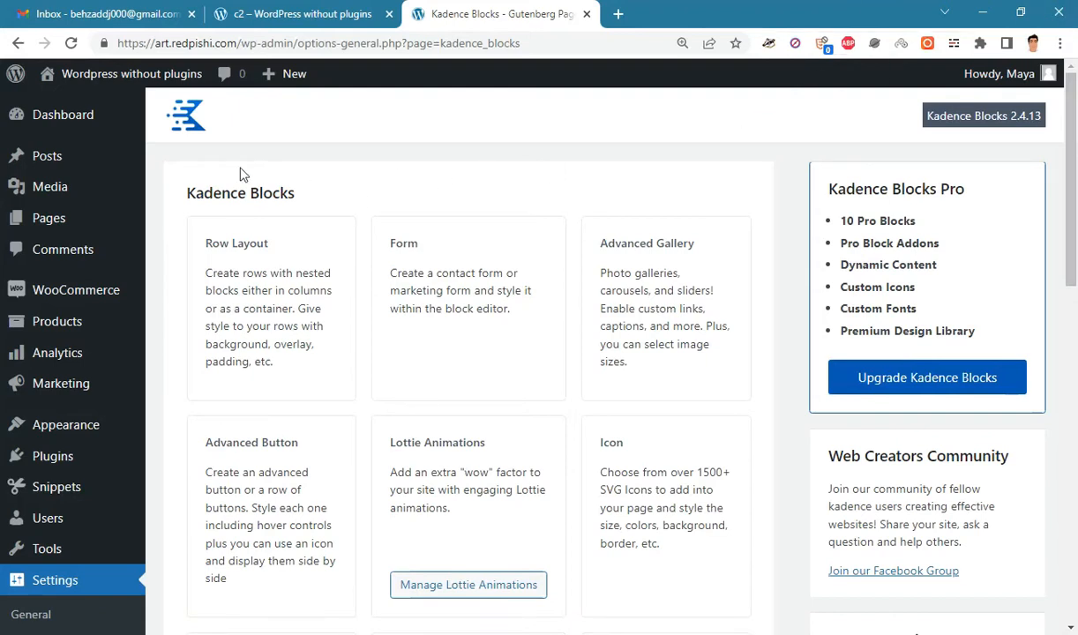
pyautogui.moveTo(105, 221)
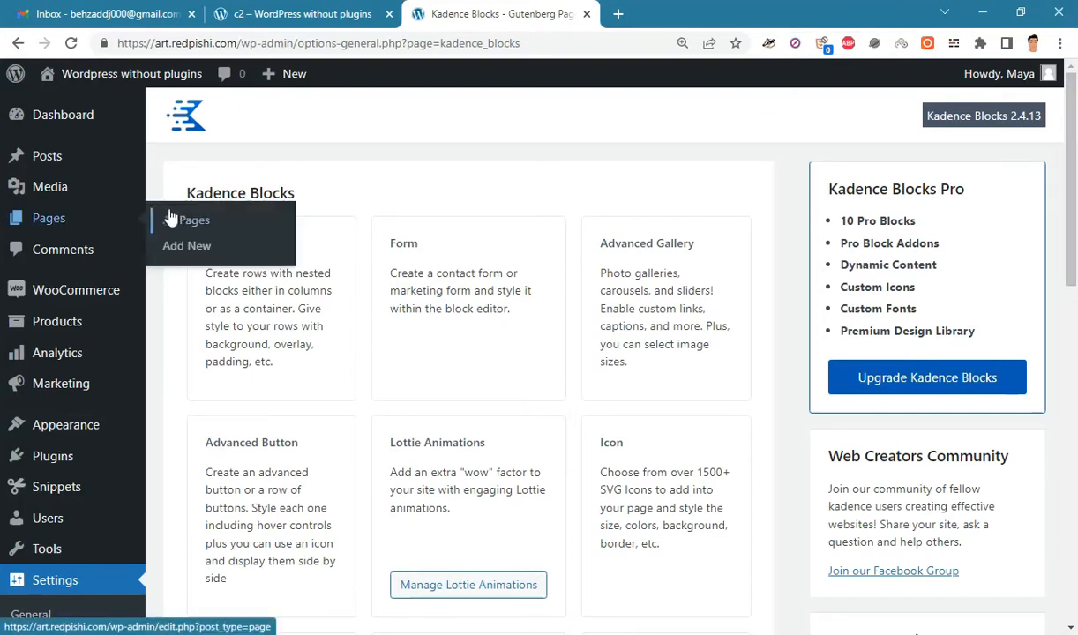
# - Create a new page titled 'Contact us' and disable its page title display
pyautogui.click(181, 247)
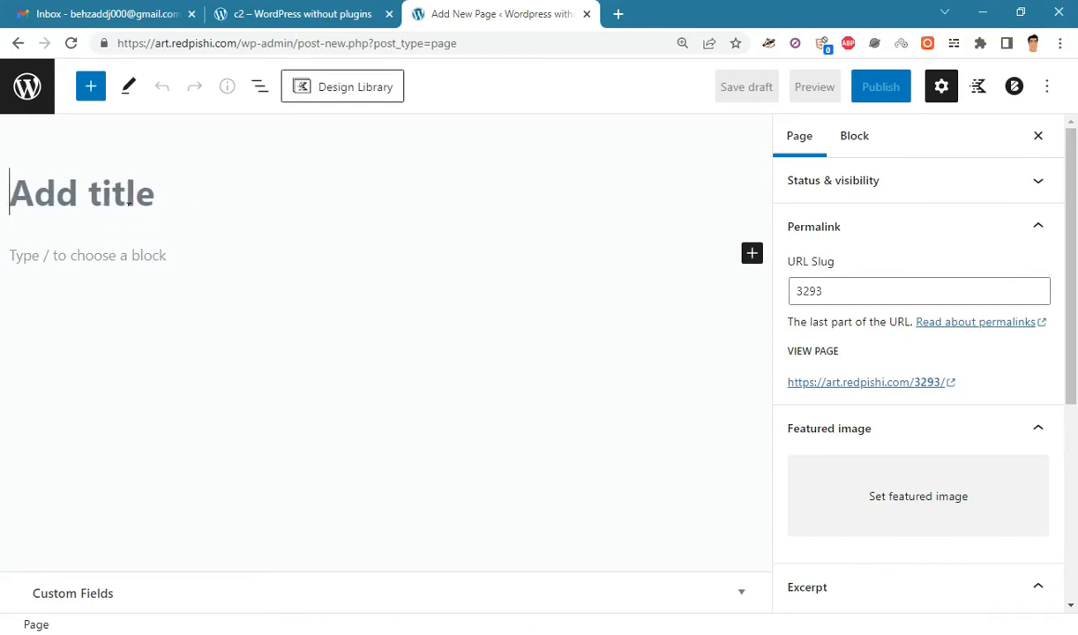
pyautogui.write('Contac')
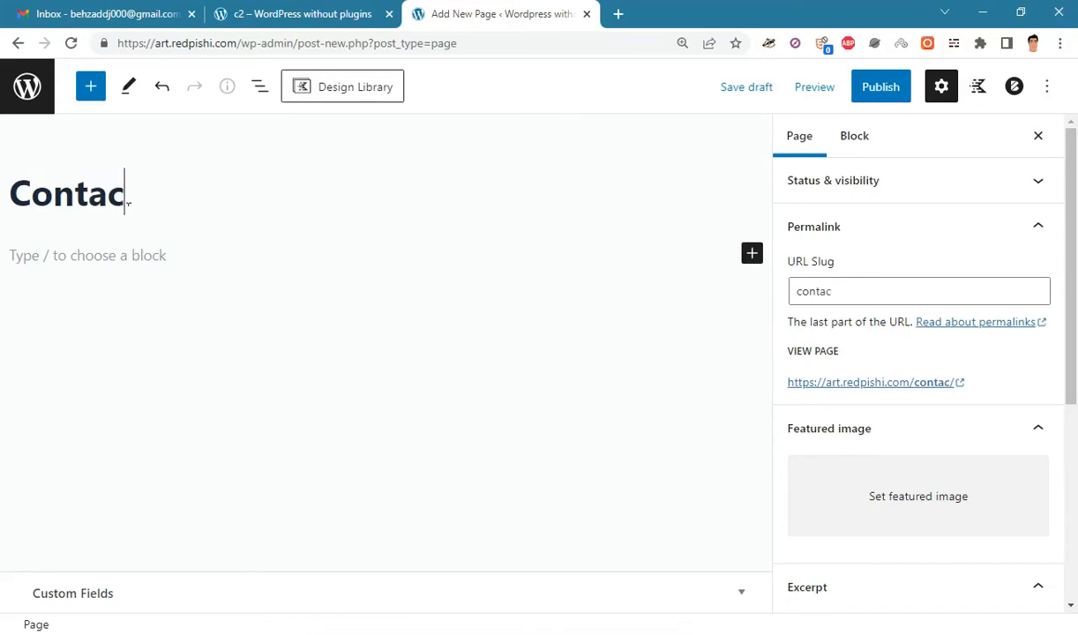
pyautogui.write('t us')
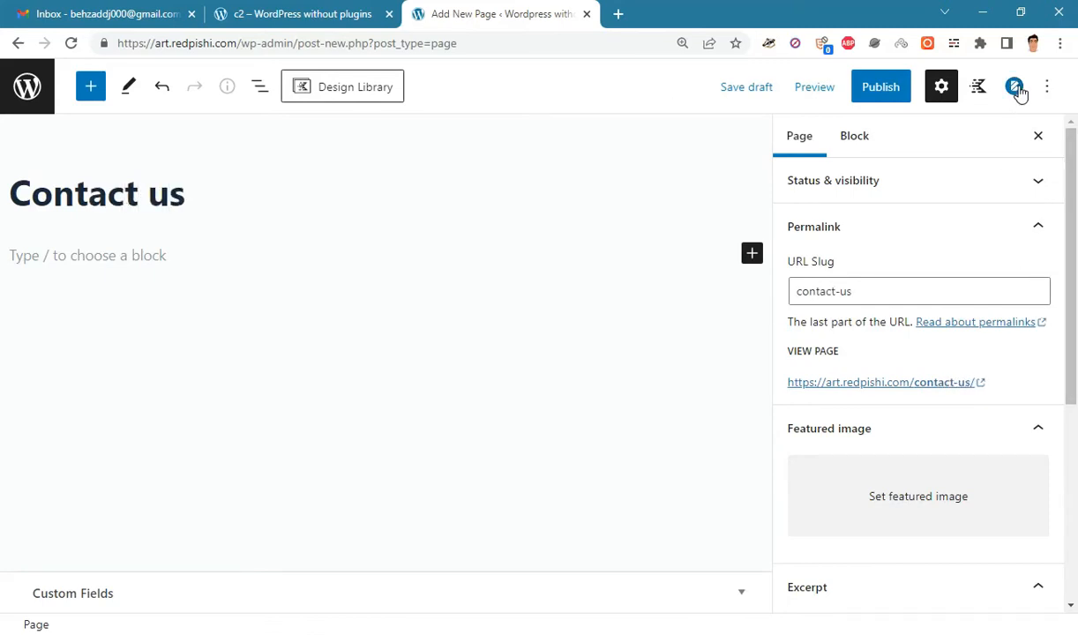
pyautogui.click(1015, 87)
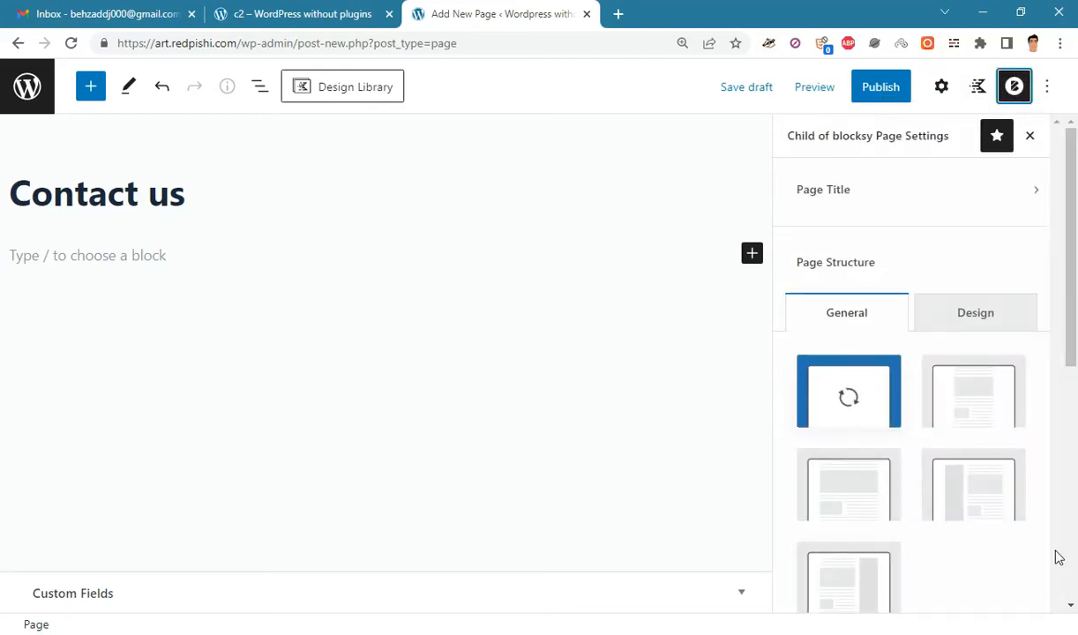
pyautogui.click(903, 206)
pyautogui.click(1002, 198)
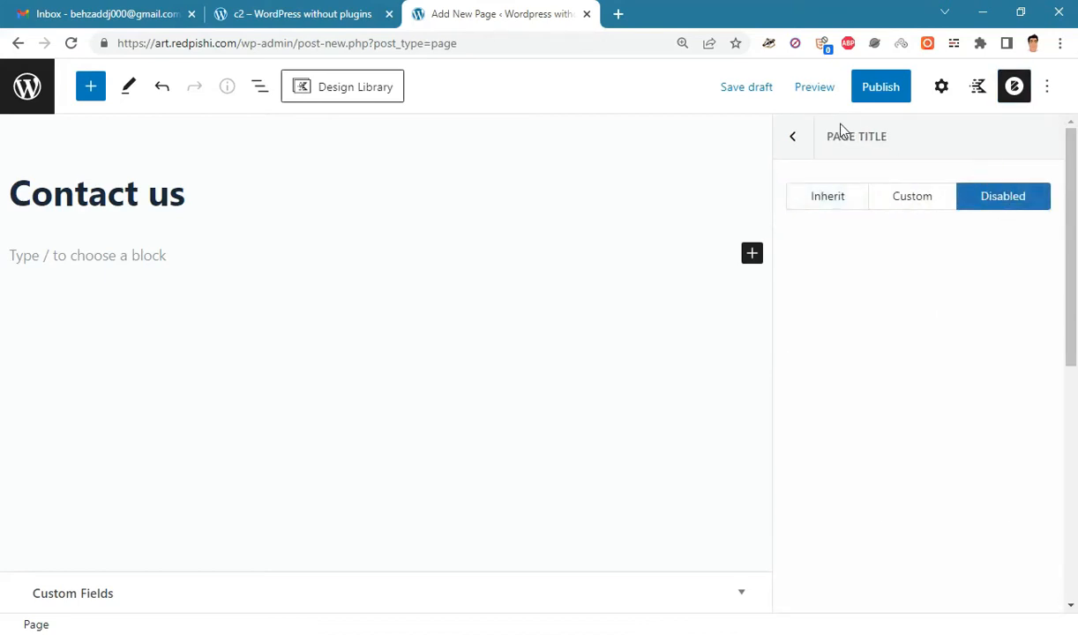
pyautogui.click(794, 139)
# - Give the page a custom wide content area with vertical spacing disabled
pyautogui.moveTo(1071, 225); pyautogui.dragTo(1069, 298)
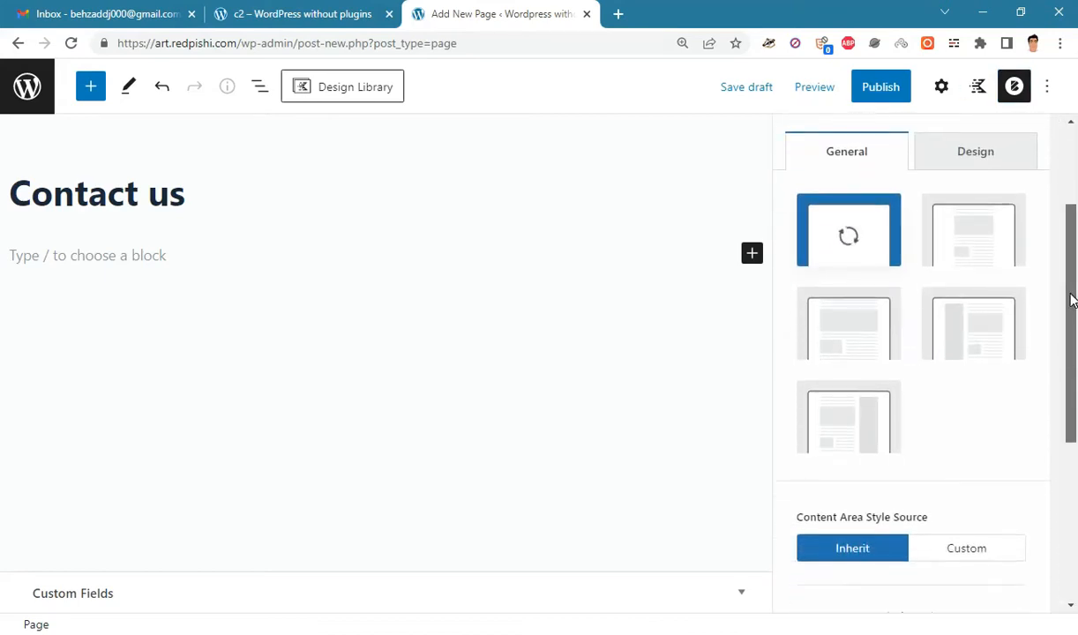
pyautogui.click(875, 326)
pyautogui.scroll(-2, 1039, 380)
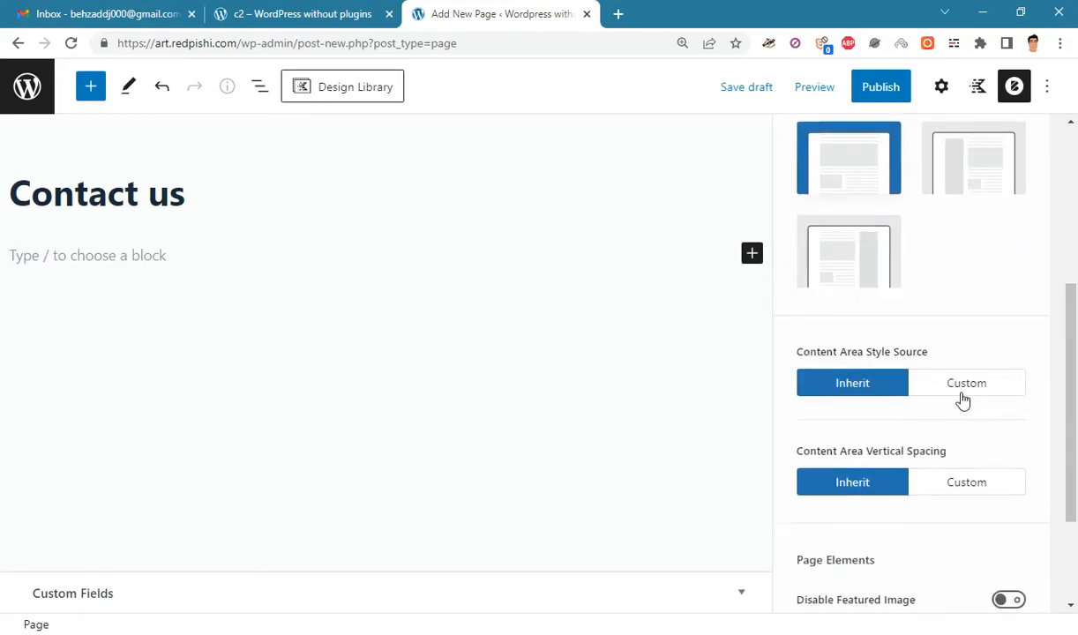
pyautogui.click(961, 399)
pyautogui.scroll(-2, 1032, 392)
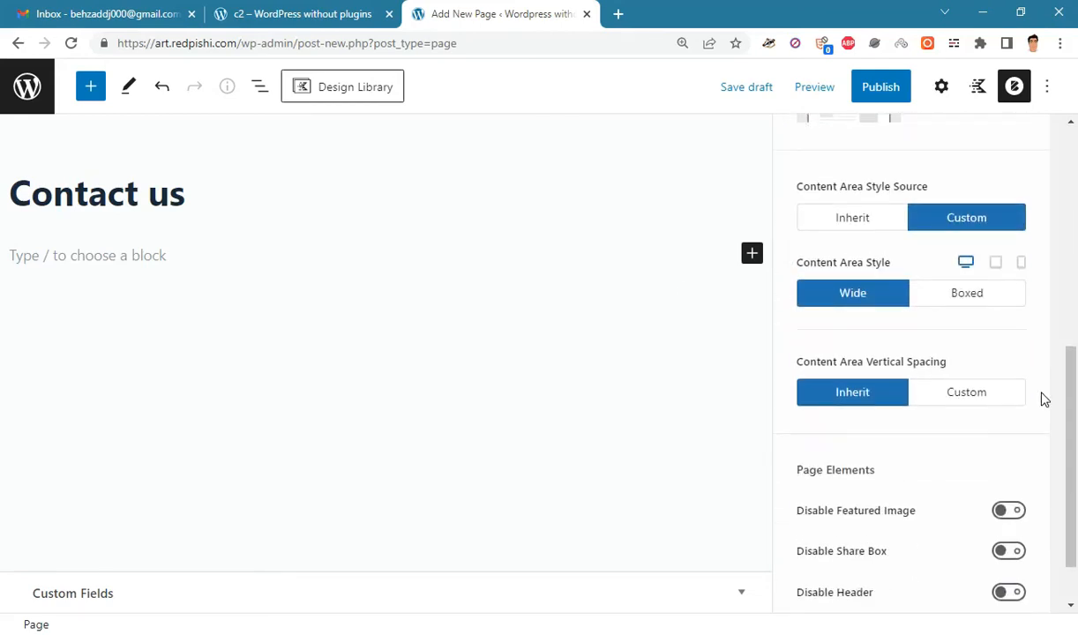
pyautogui.click(988, 394)
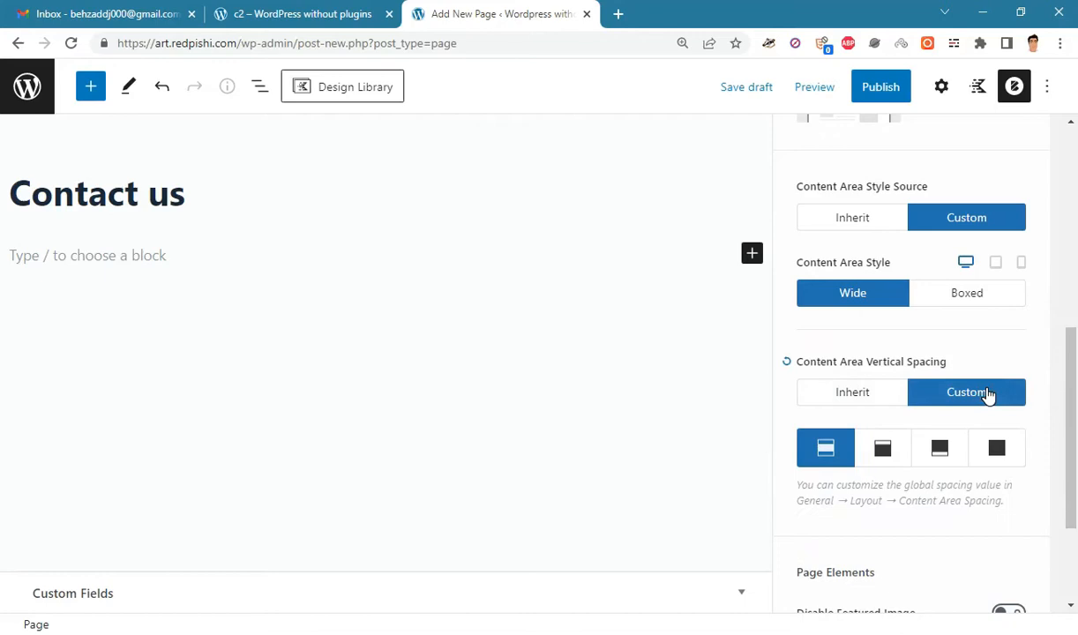
pyautogui.click(995, 446)
# - Hide the featured image and share box on the Contact us page
pyautogui.scroll(-2, 1073, 465)
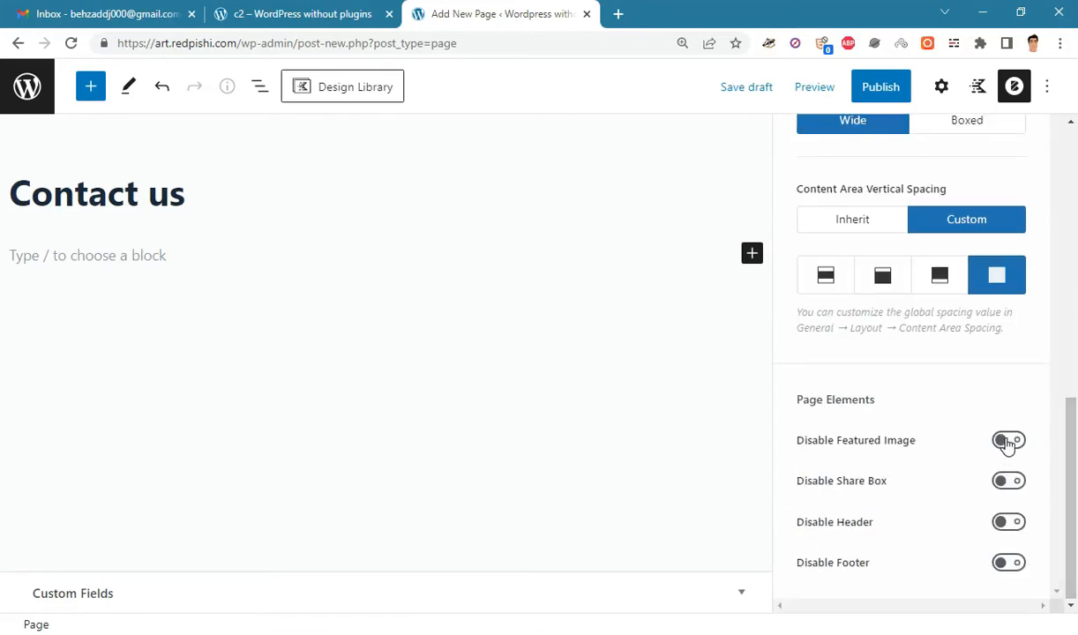
pyautogui.click(1007, 441)
pyautogui.click(1005, 481)
pyautogui.scroll(2, 1070, 477)
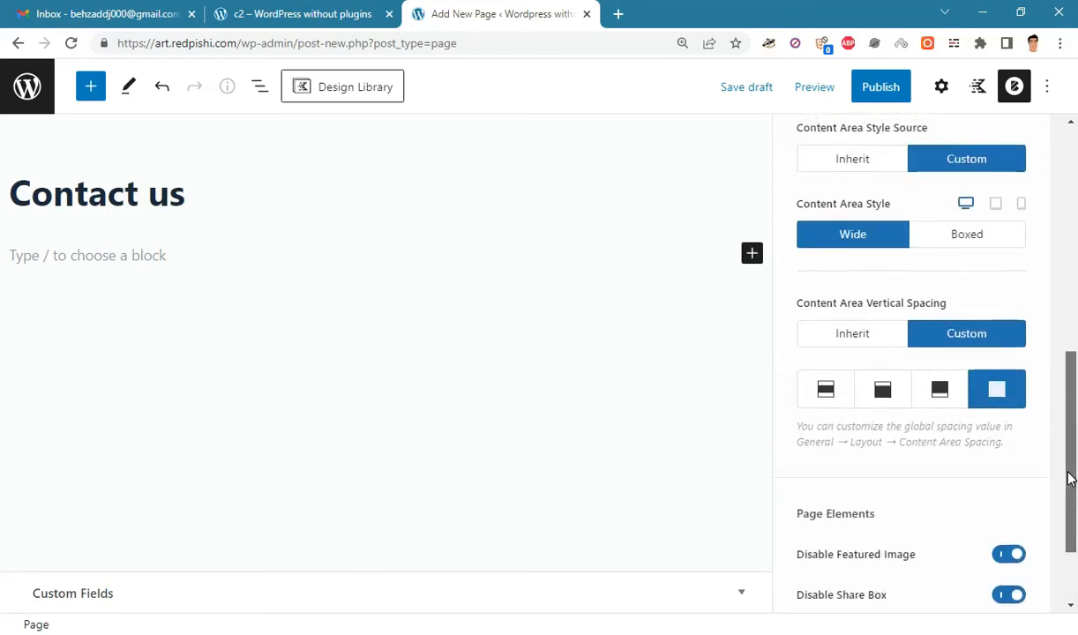
pyautogui.moveTo(1070, 477); pyautogui.dragTo(1073, 215)
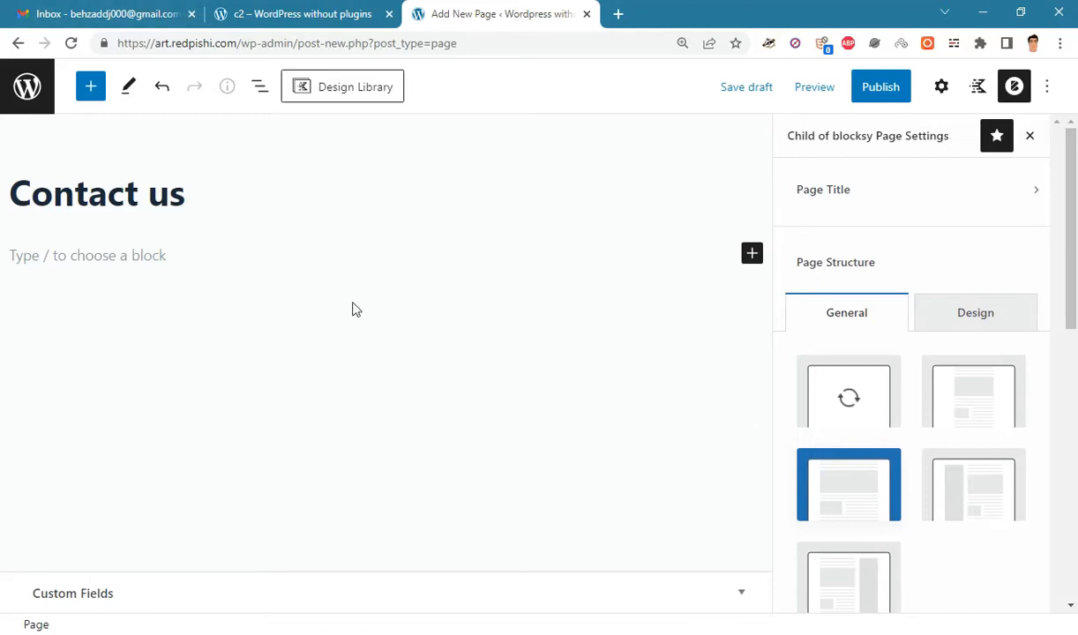
# - Publish the Contact us page, view it live, and return to the editor
pyautogui.click(859, 93)
pyautogui.click(863, 96)
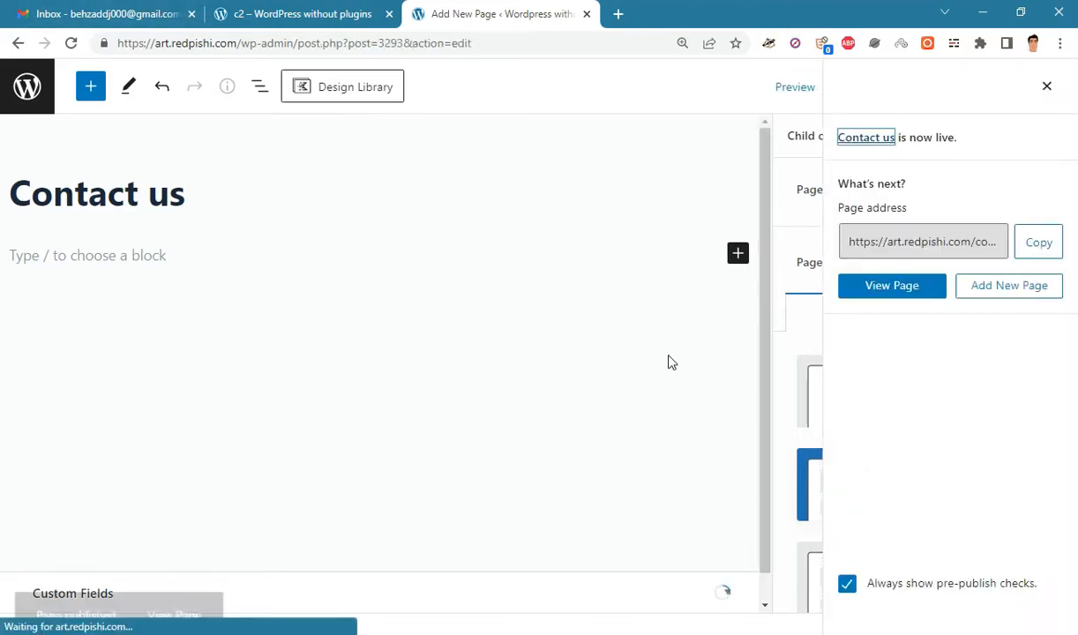
pyautogui.click(173, 577)
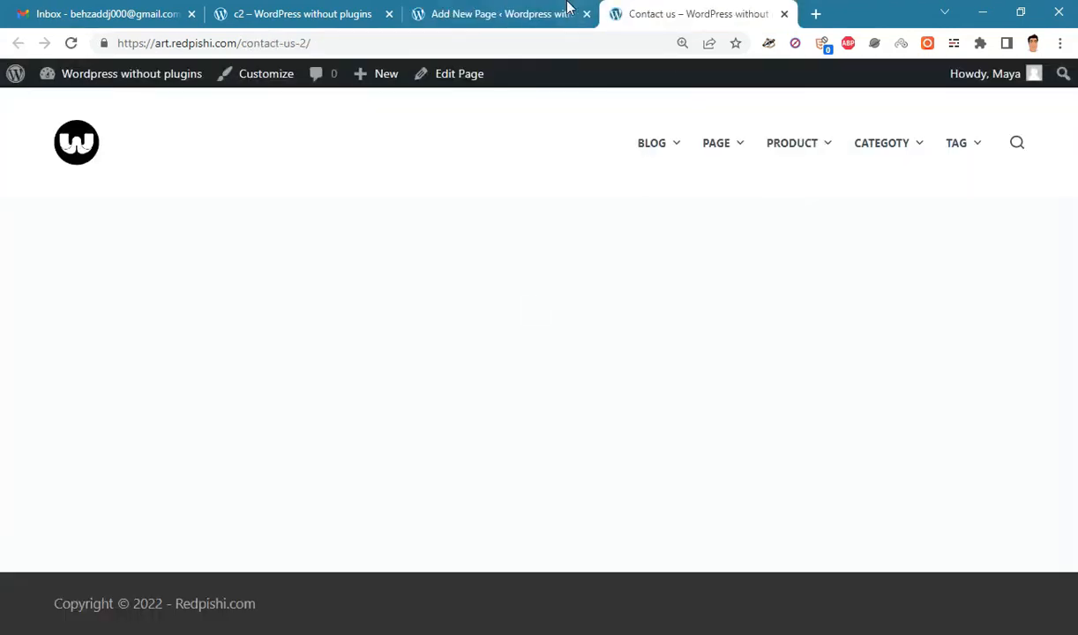
pyautogui.click(529, 13)
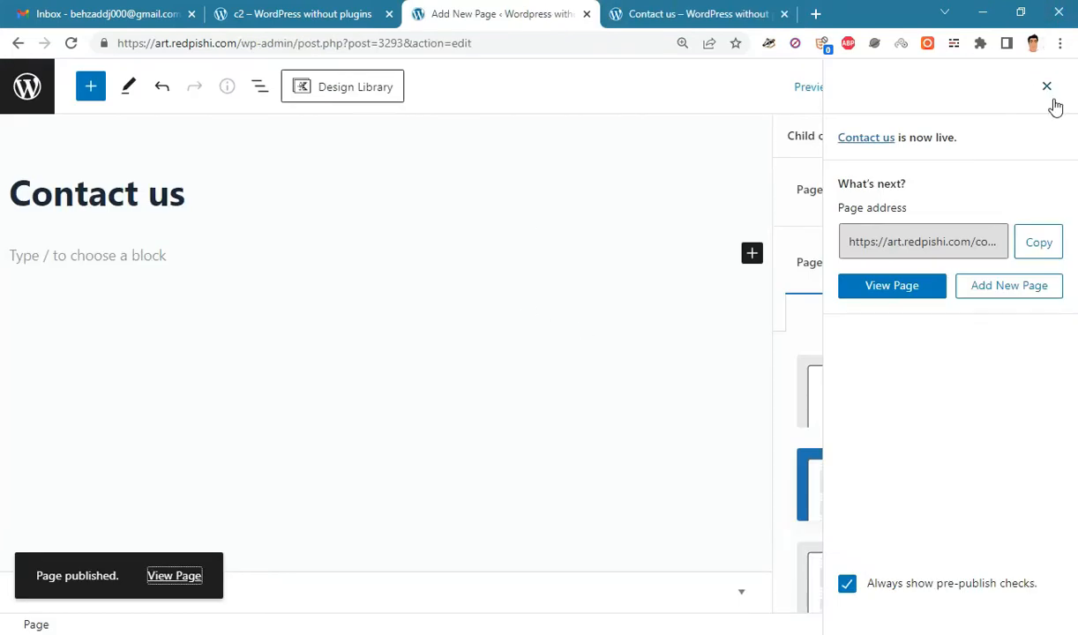
pyautogui.click(1047, 88)
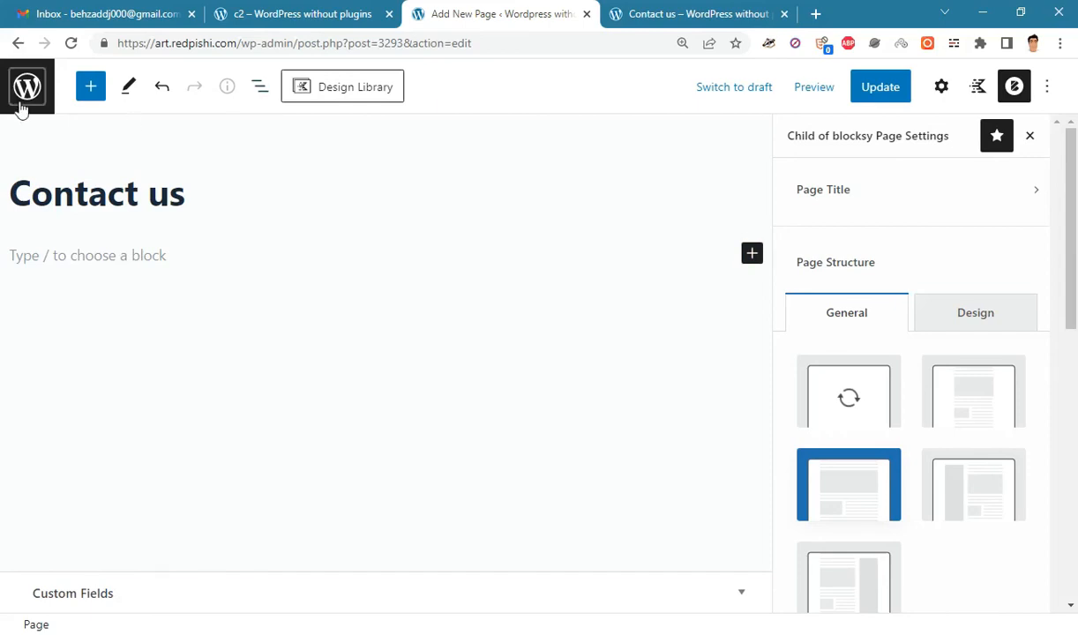
pyautogui.click(99, 95)
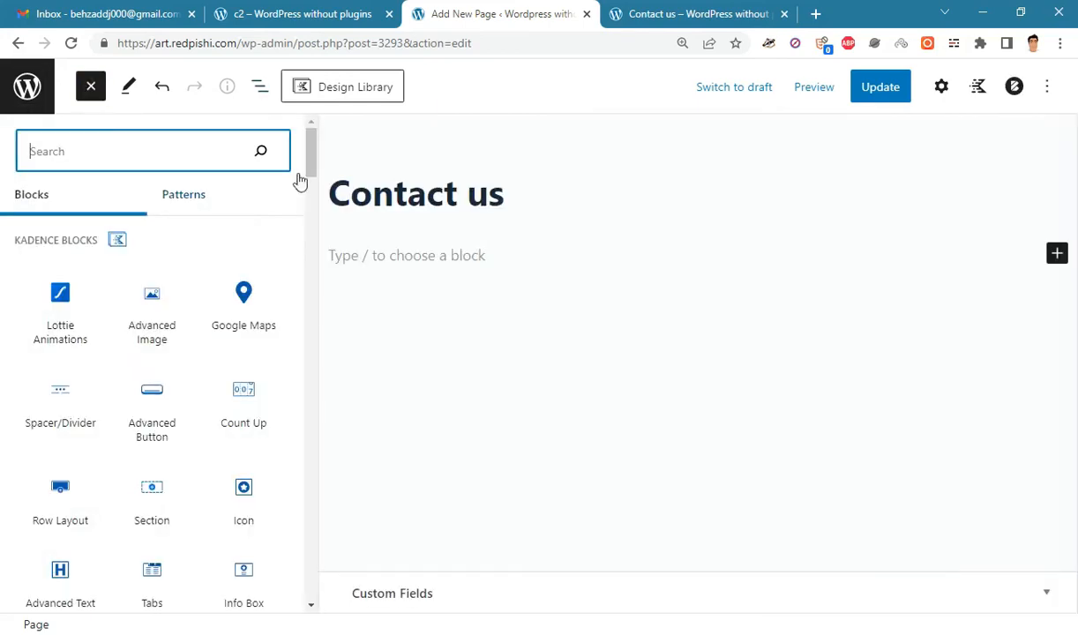
# - Insert a Kadence Row Layout block using the Three: Equal 33.3% column layout
pyautogui.scroll(-1, 249, 346)
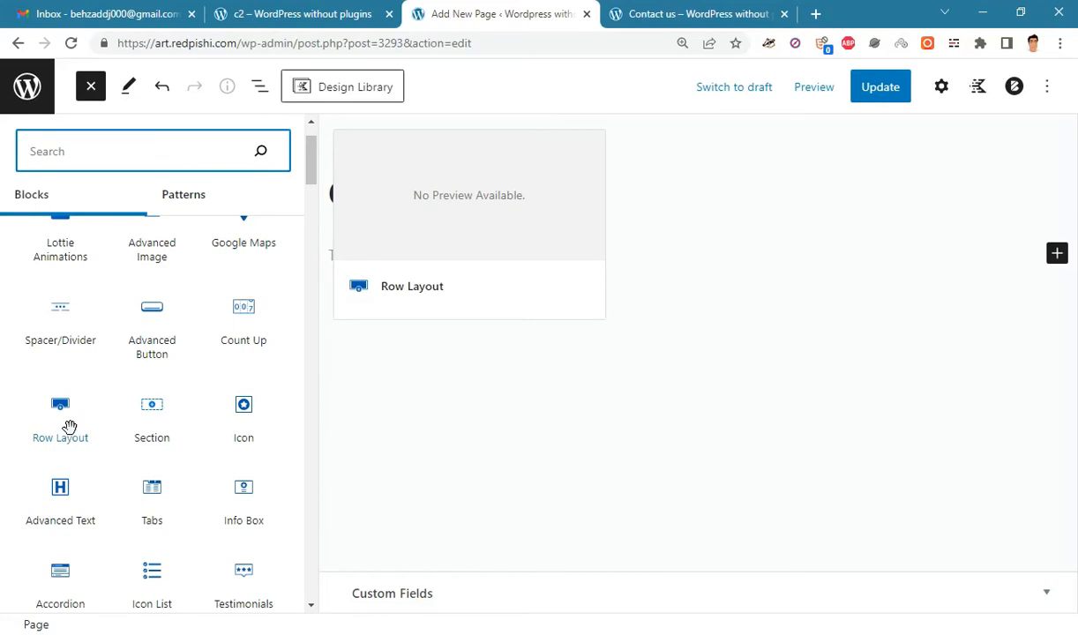
pyautogui.click(70, 427)
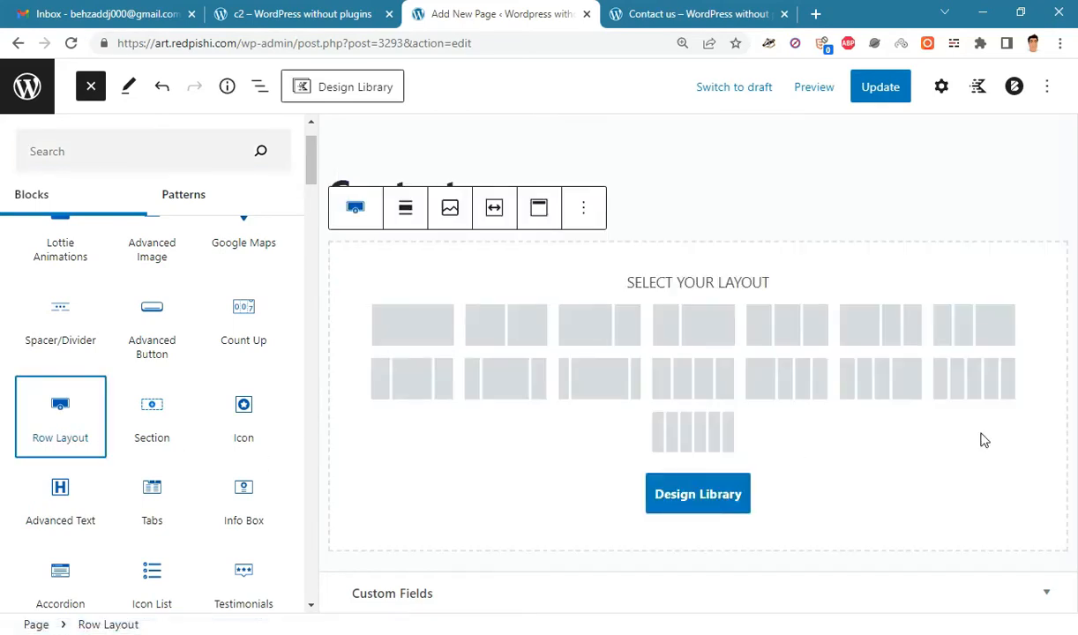
pyautogui.click(789, 329)
pyautogui.click(556, 326)
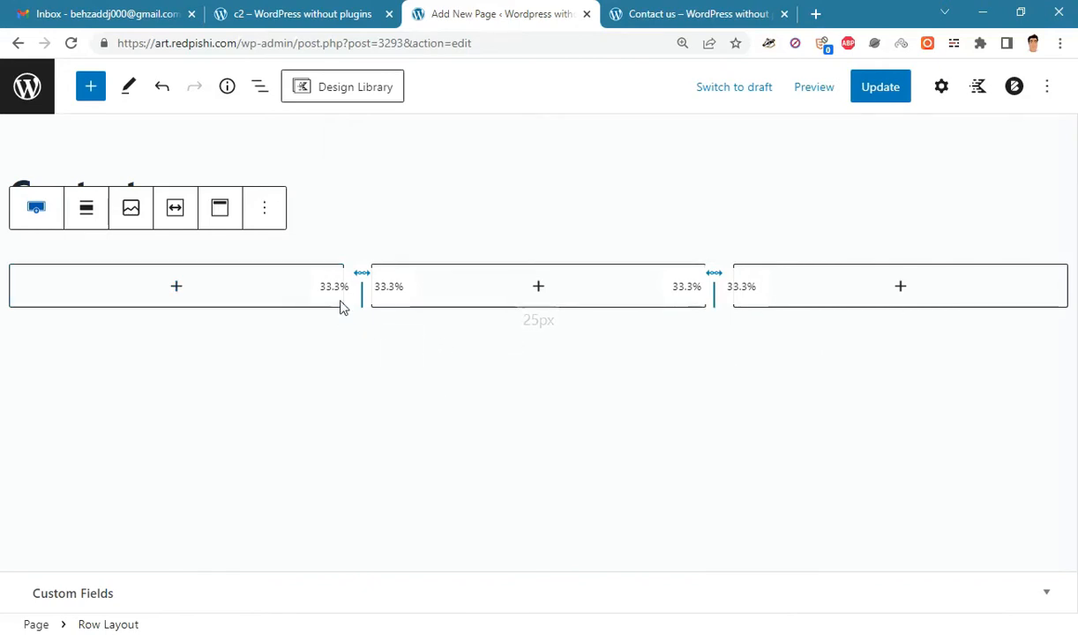
# - Set the row's Column Gutter and mobile Collapse Vertical Gutter both to No Gutter
pyautogui.click(940, 88)
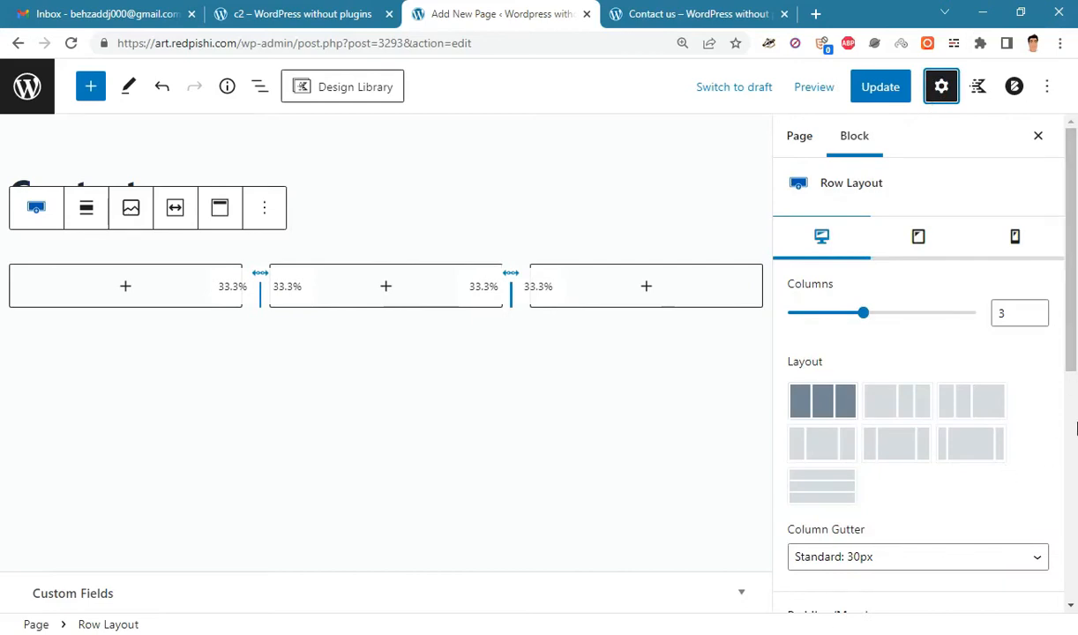
pyautogui.scroll(-2, 904, 392)
pyautogui.click(897, 392)
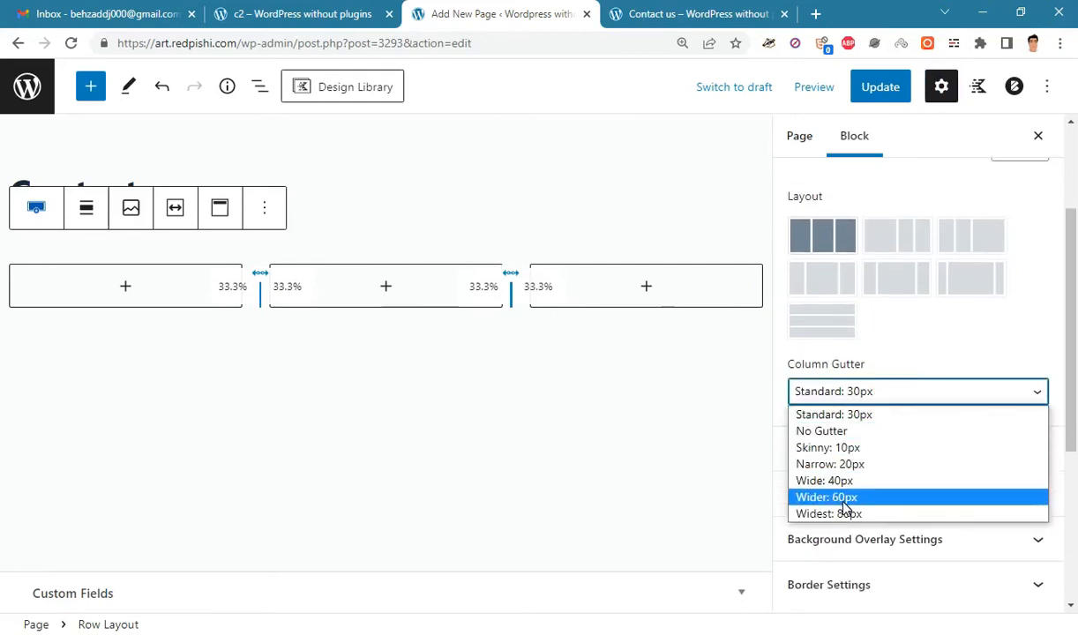
pyautogui.click(845, 432)
pyautogui.scroll(2, 1029, 360)
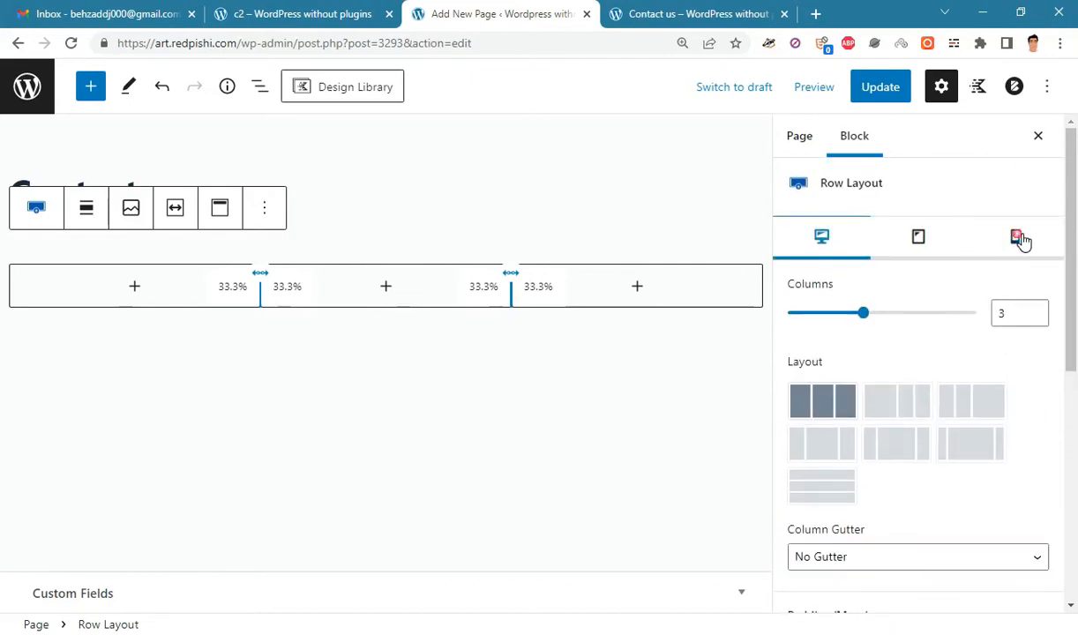
pyautogui.click(1018, 237)
pyautogui.click(886, 479)
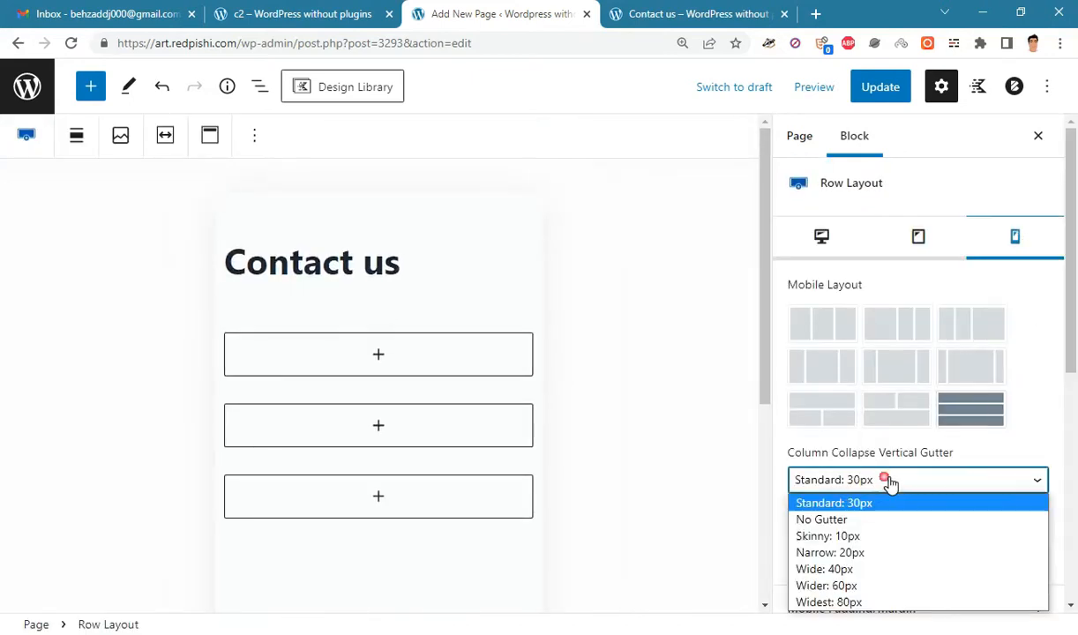
pyautogui.click(853, 517)
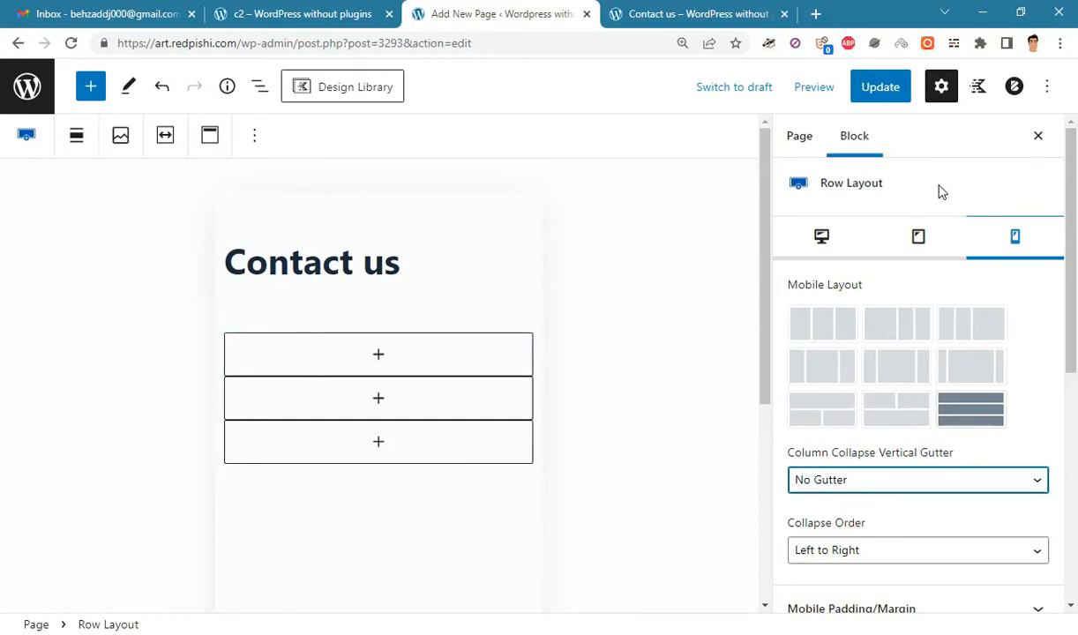
pyautogui.click(823, 237)
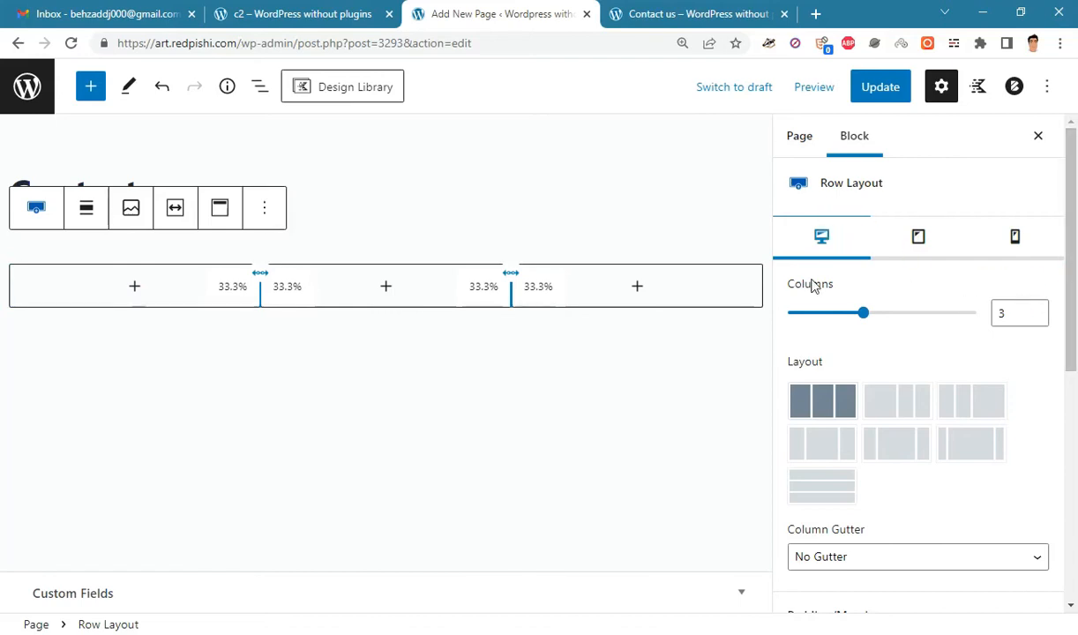
# - Show the row's three Section columns in List View
pyautogui.click(202, 294)
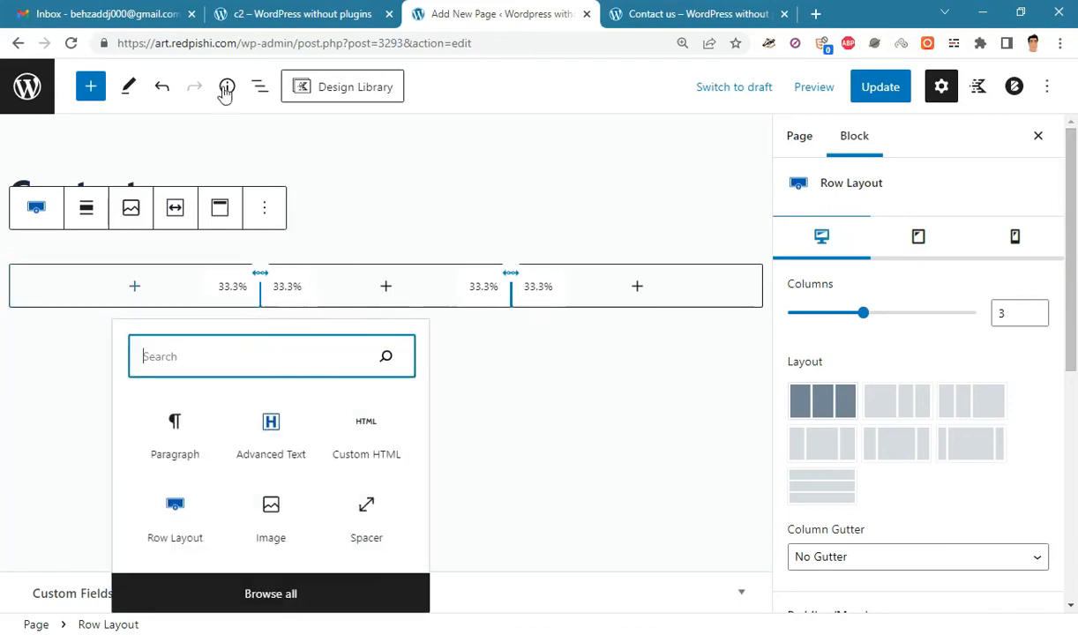
pyautogui.click(259, 86)
pyautogui.click(20, 184)
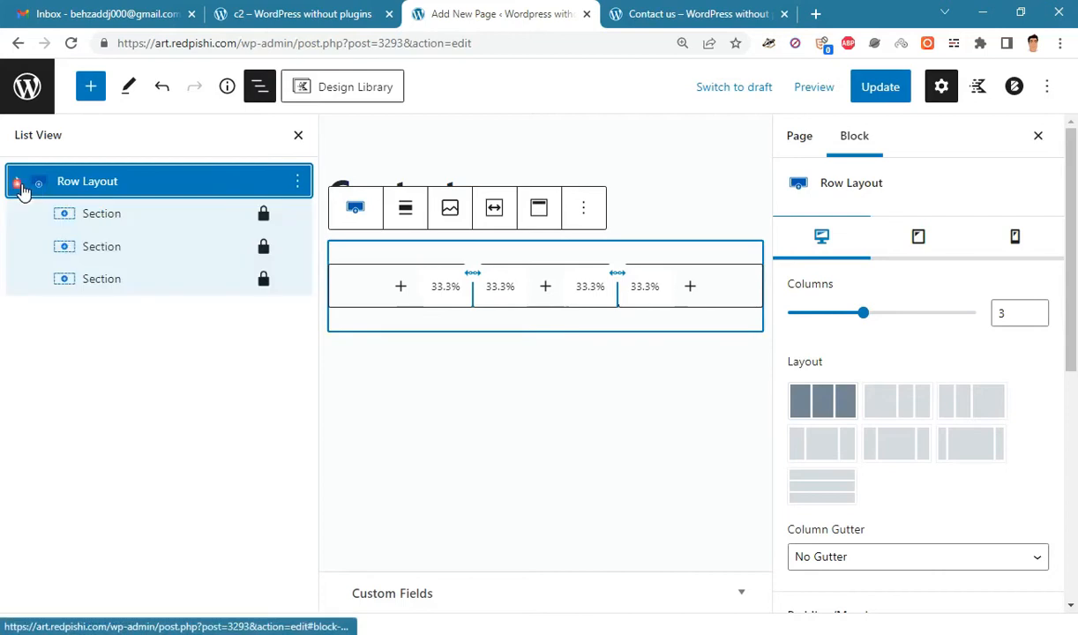
# - Set the woman's portrait photo as the first Section's background image and adjust its focal point
pyautogui.click(151, 219)
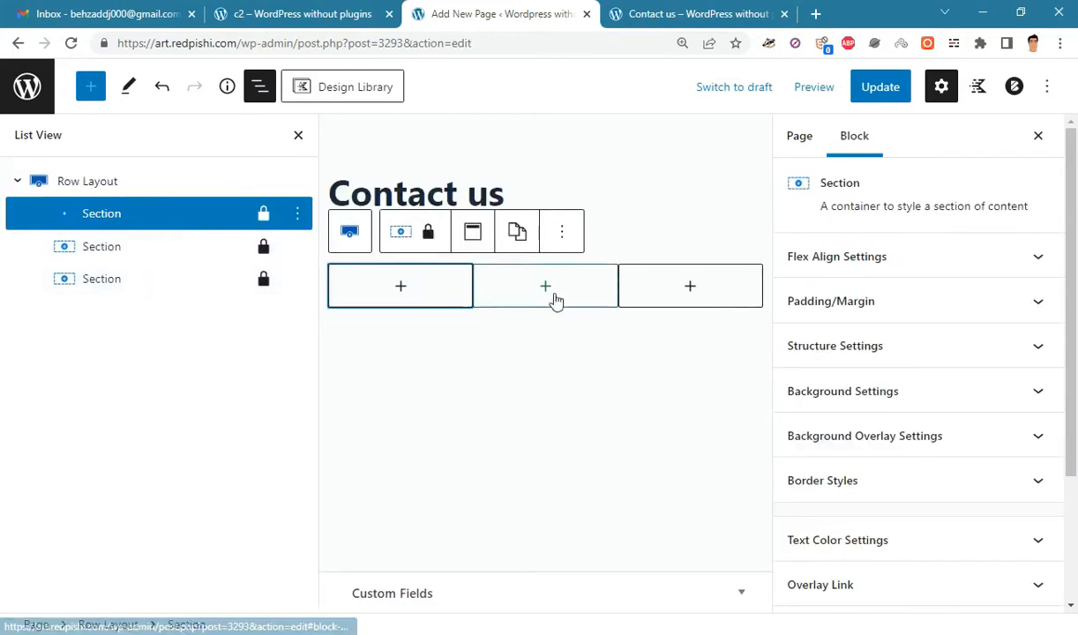
pyautogui.click(969, 393)
pyautogui.moveTo(1070, 328); pyautogui.dragTo(1074, 454)
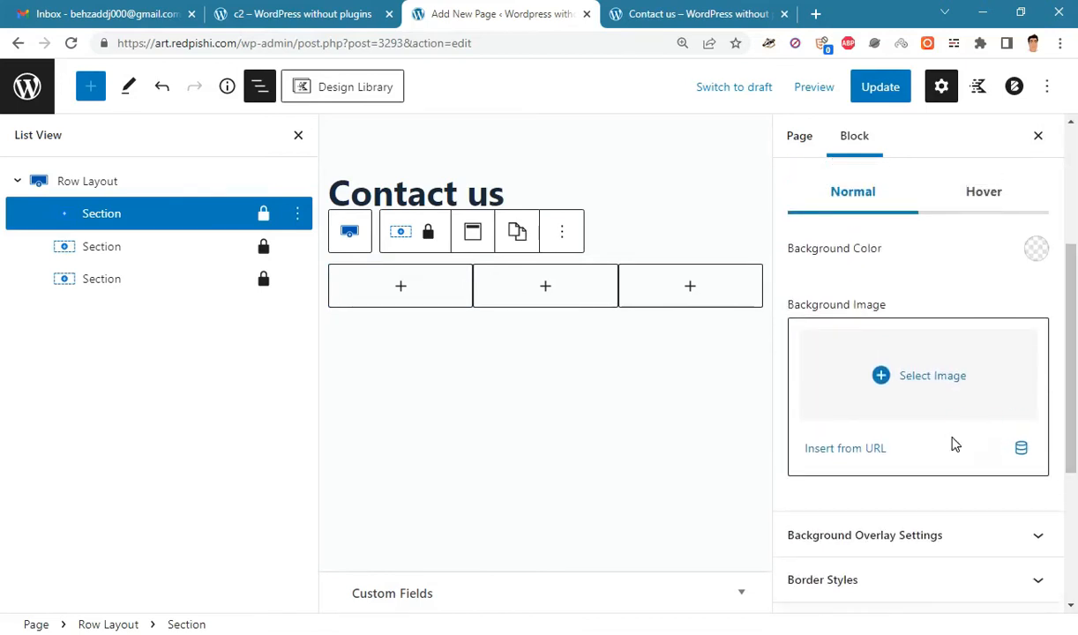
pyautogui.click(904, 383)
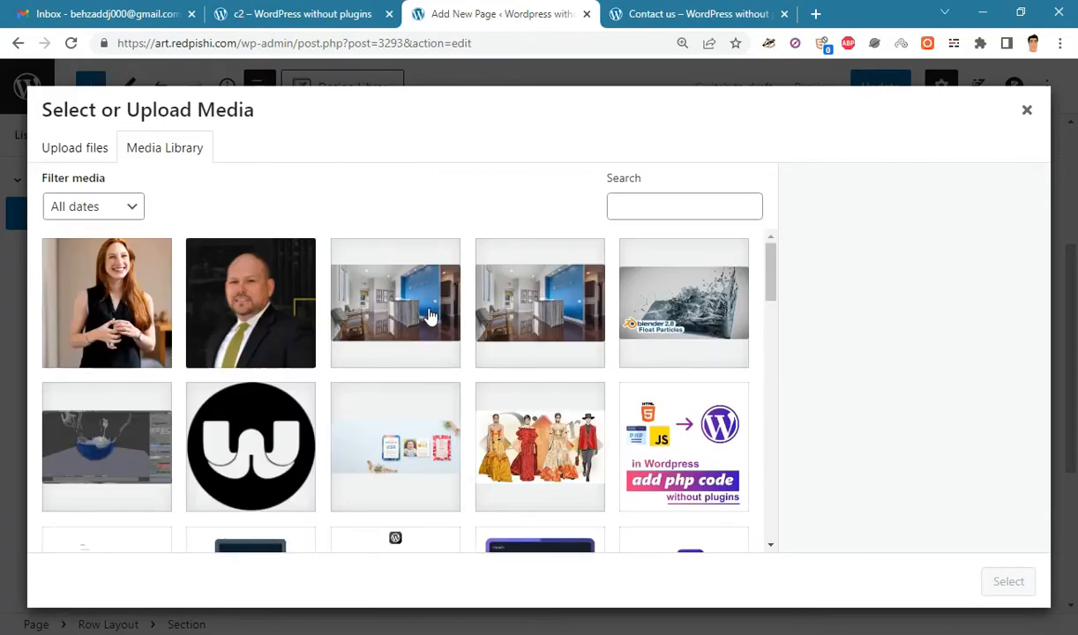
pyautogui.click(123, 284)
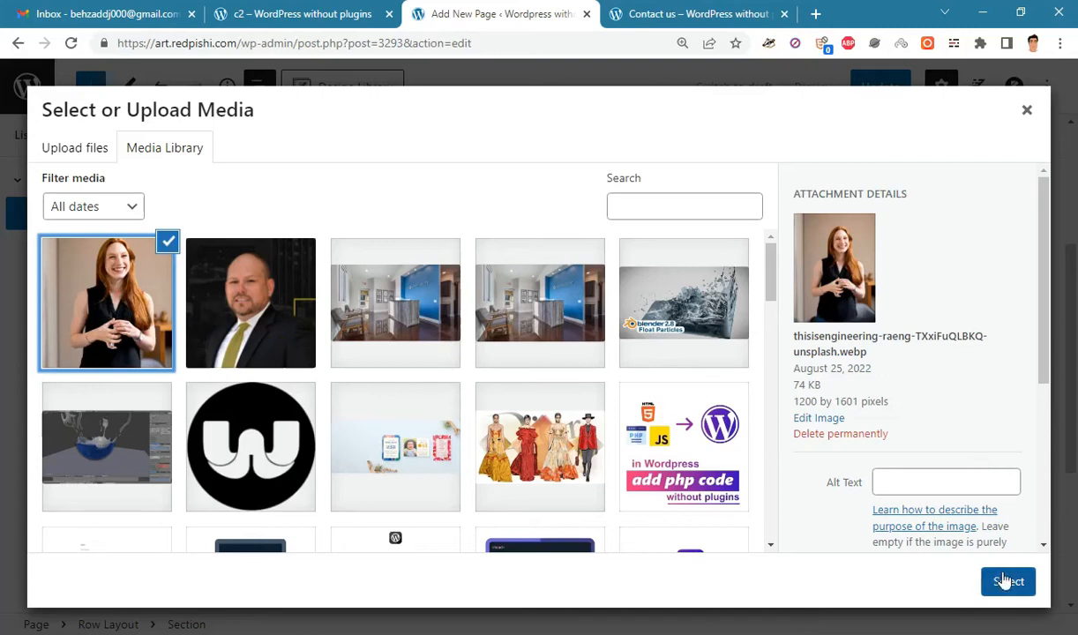
pyautogui.click(1001, 580)
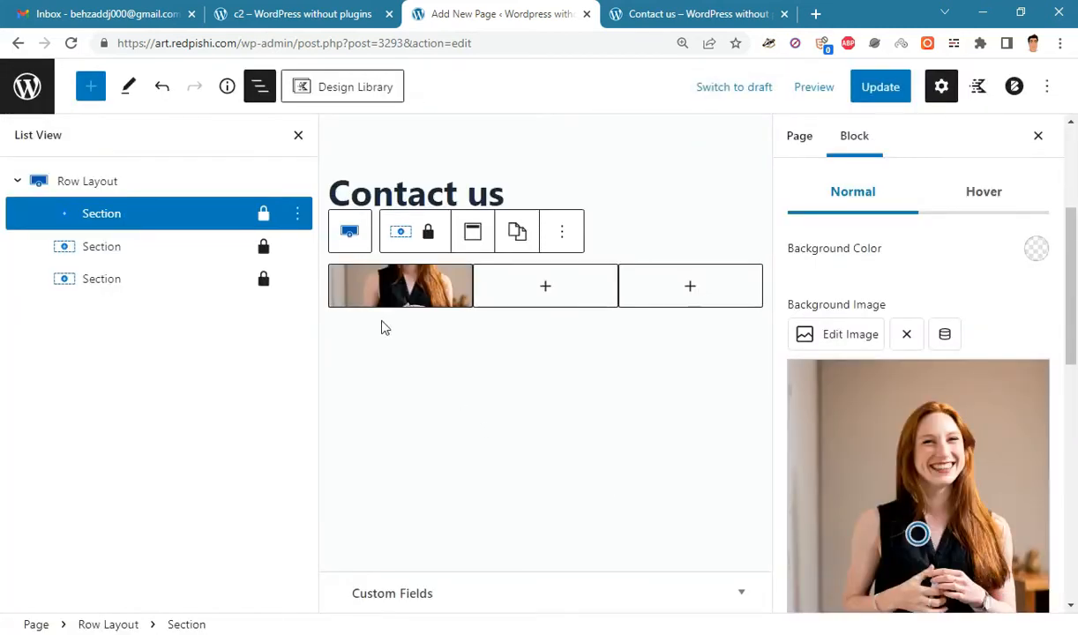
pyautogui.moveTo(917, 536)
pyautogui.mouseDown()
pyautogui.moveTo(930, 351)
pyautogui.moveTo(932, 456)
pyautogui.mouseUp()
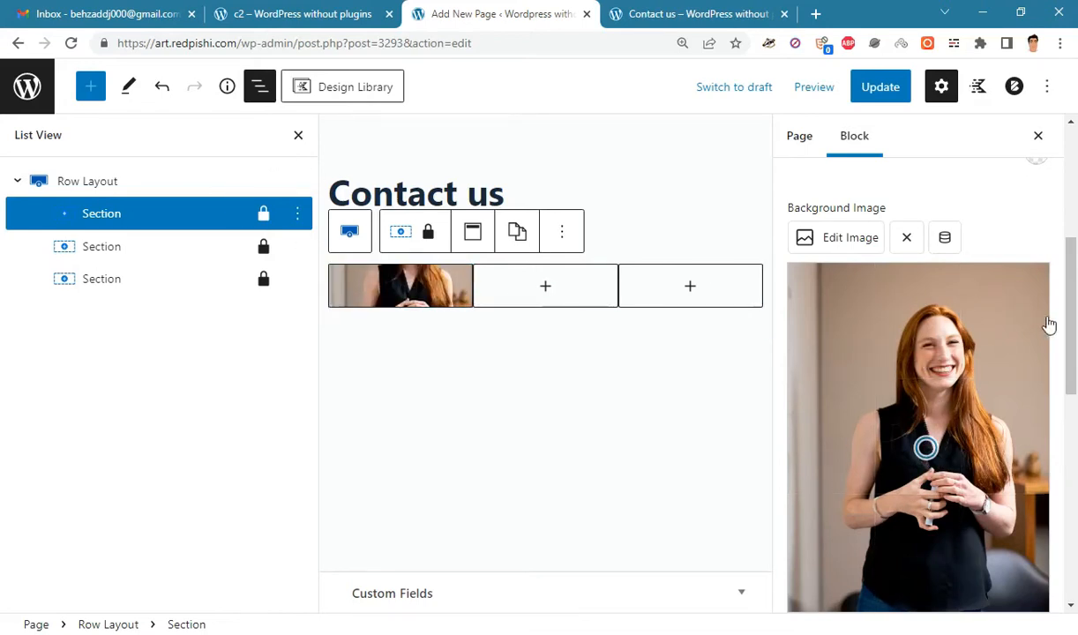
# - Insert a Kadence Form block with Name, Email, Message and Submit into the middle column
pyautogui.click(298, 134)
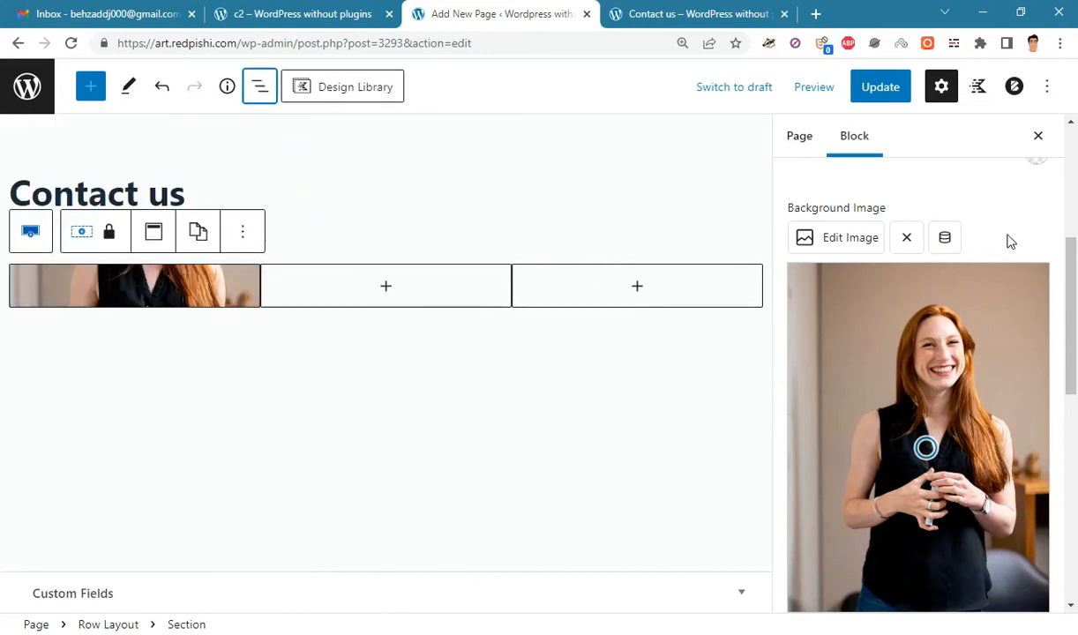
pyautogui.click(387, 287)
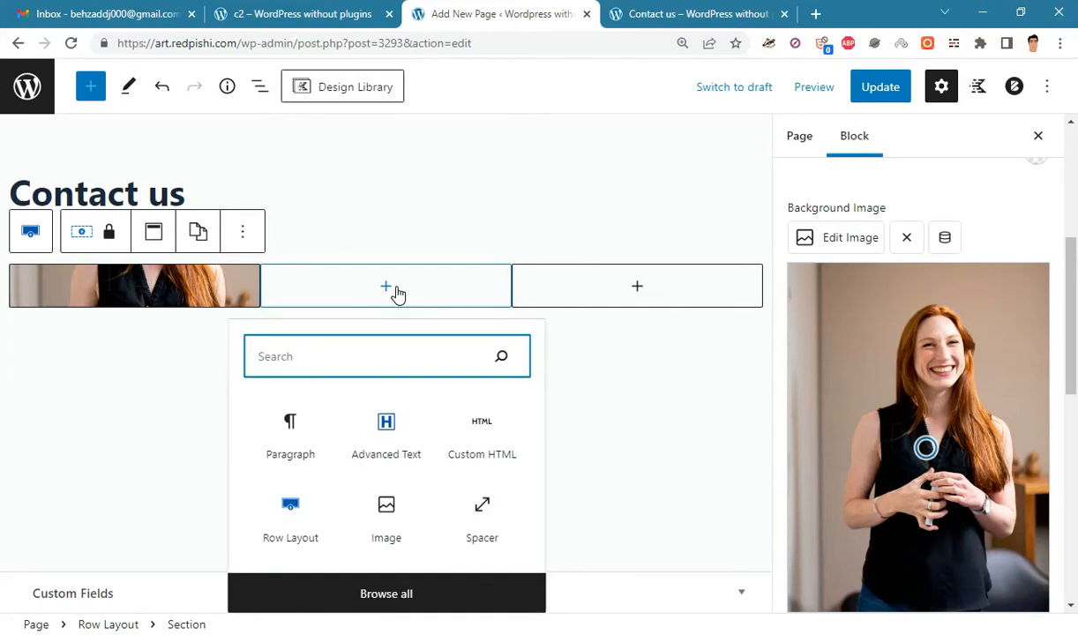
pyautogui.click(357, 589)
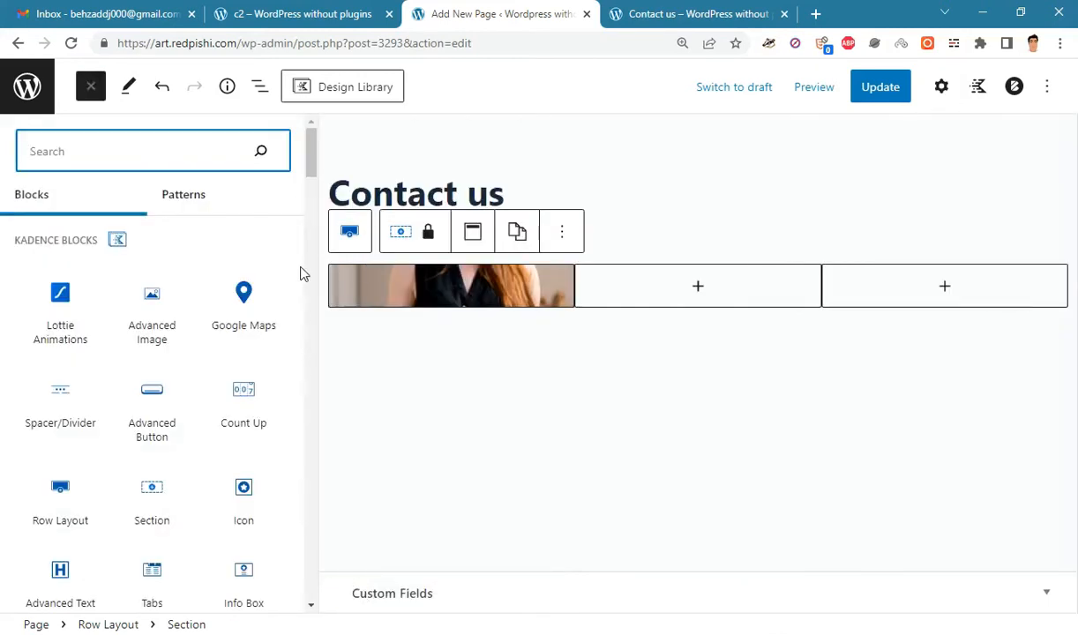
pyautogui.moveTo(313, 156); pyautogui.dragTo(315, 169)
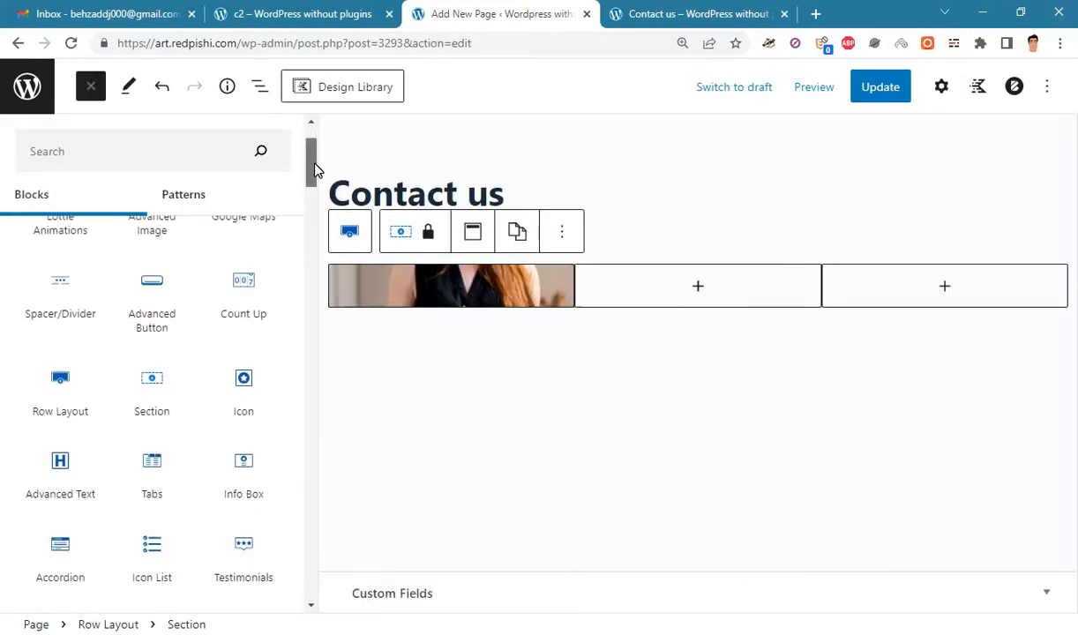
pyautogui.scroll(-3, 313, 172)
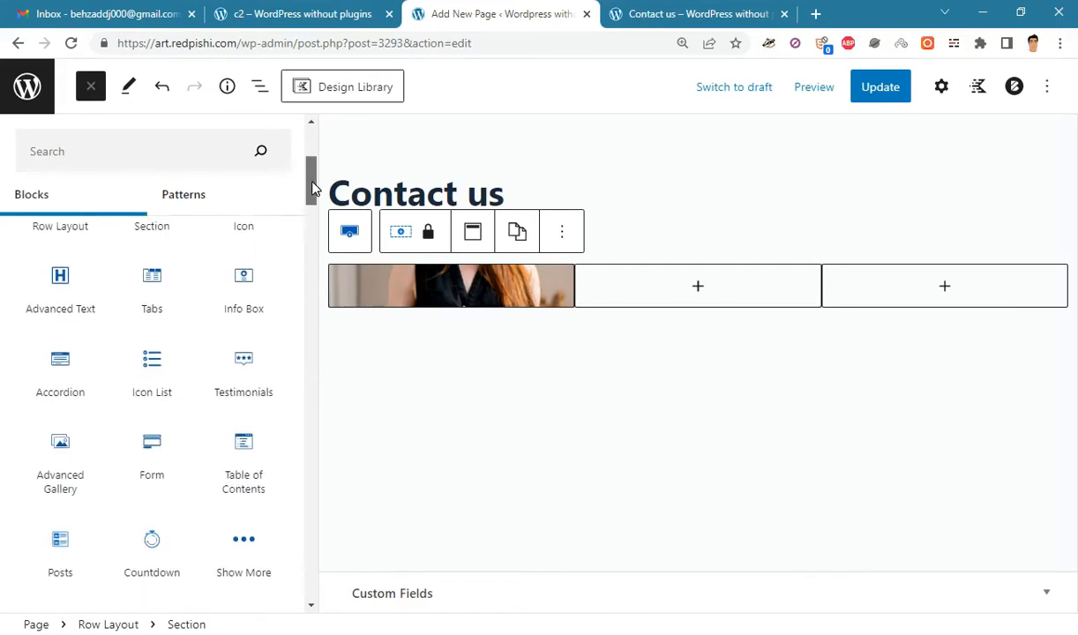
pyautogui.click(153, 458)
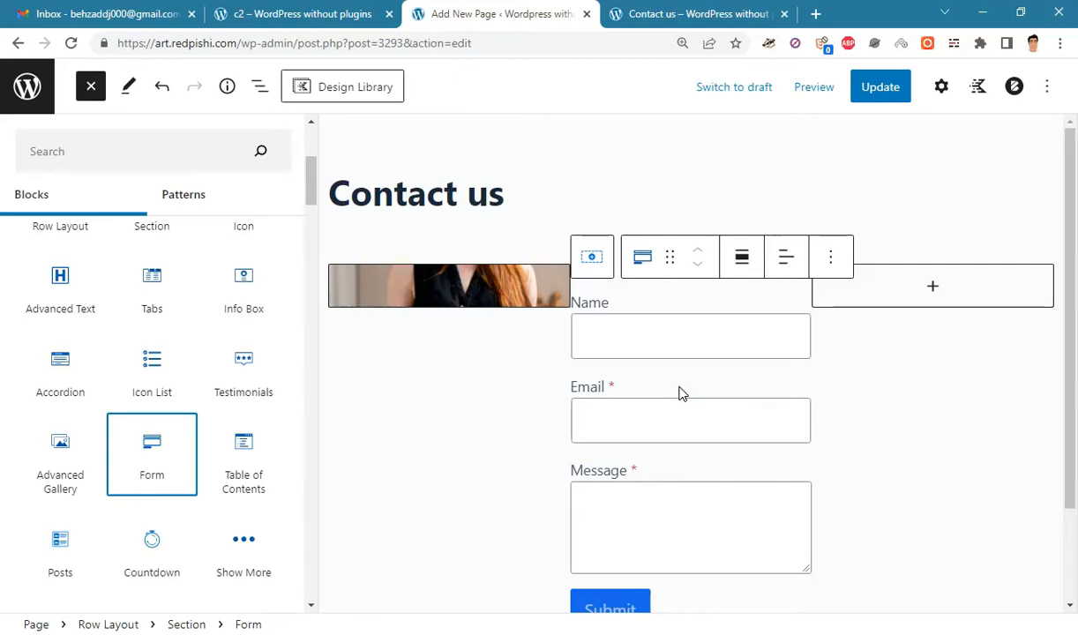
pyautogui.click(932, 288)
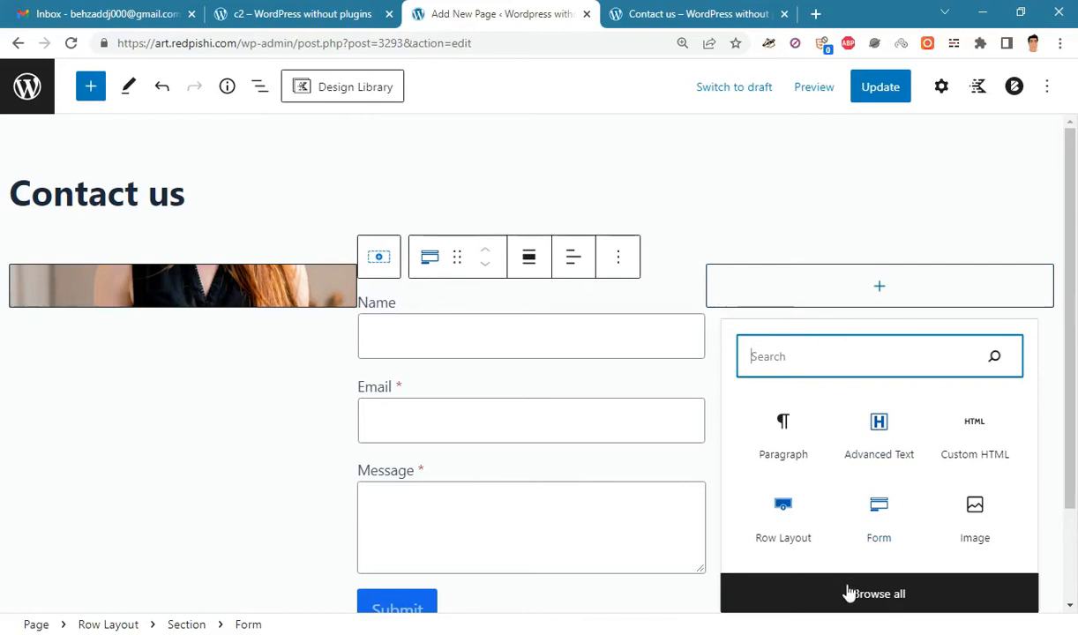
# - Add an empty Advanced Text H2 heading to the right column, then switch to Notepad++
pyautogui.click(799, 586)
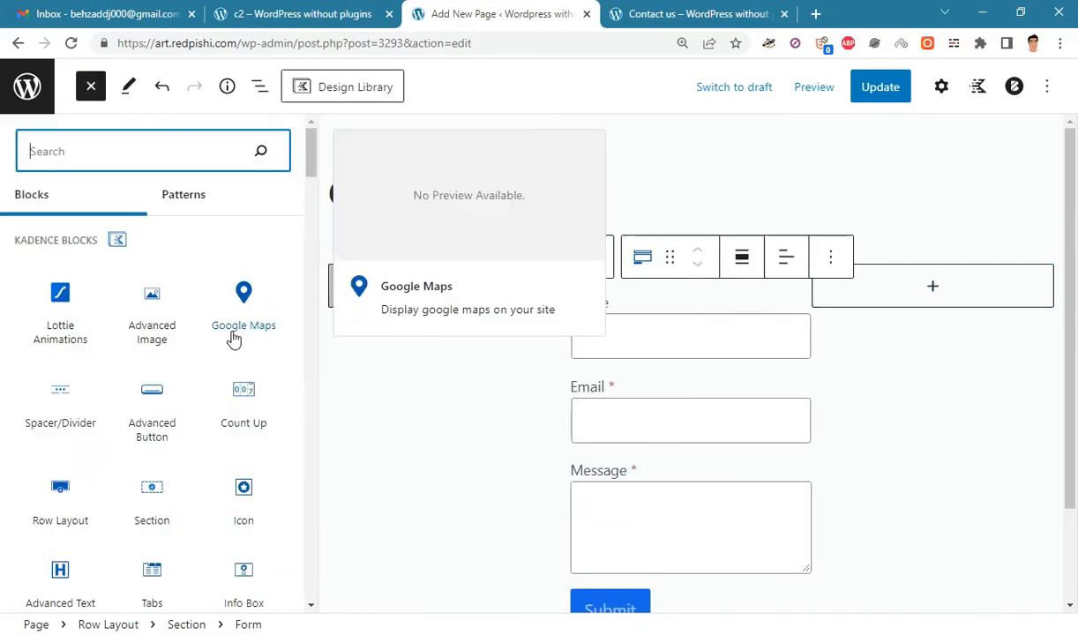
pyautogui.scroll(-1, 292, 405)
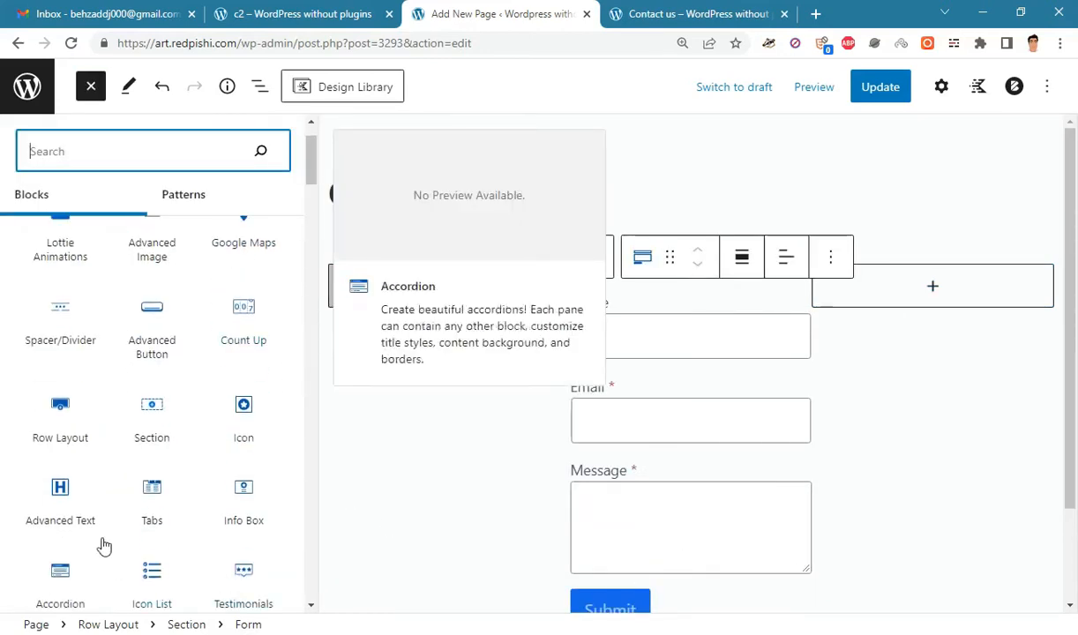
pyautogui.click(75, 521)
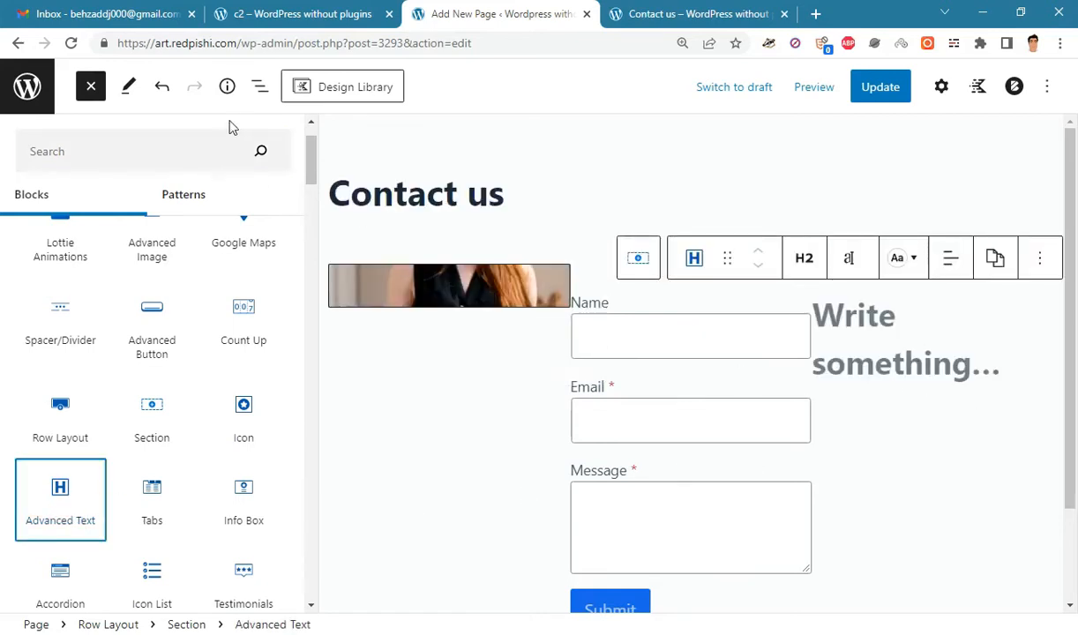
pyautogui.click(261, 97)
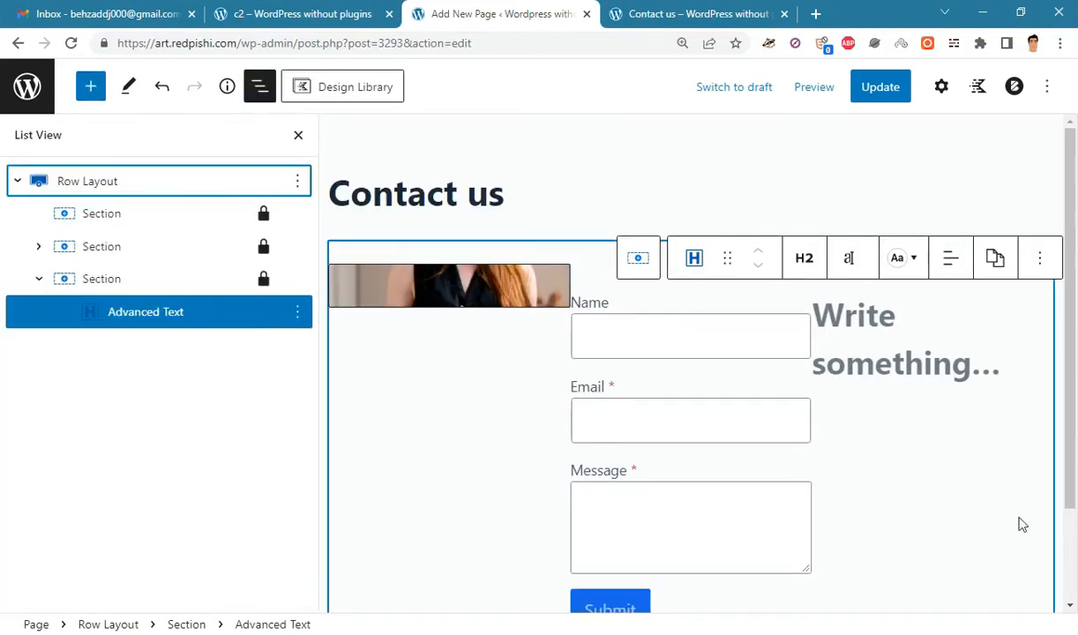
pyautogui.click(298, 135)
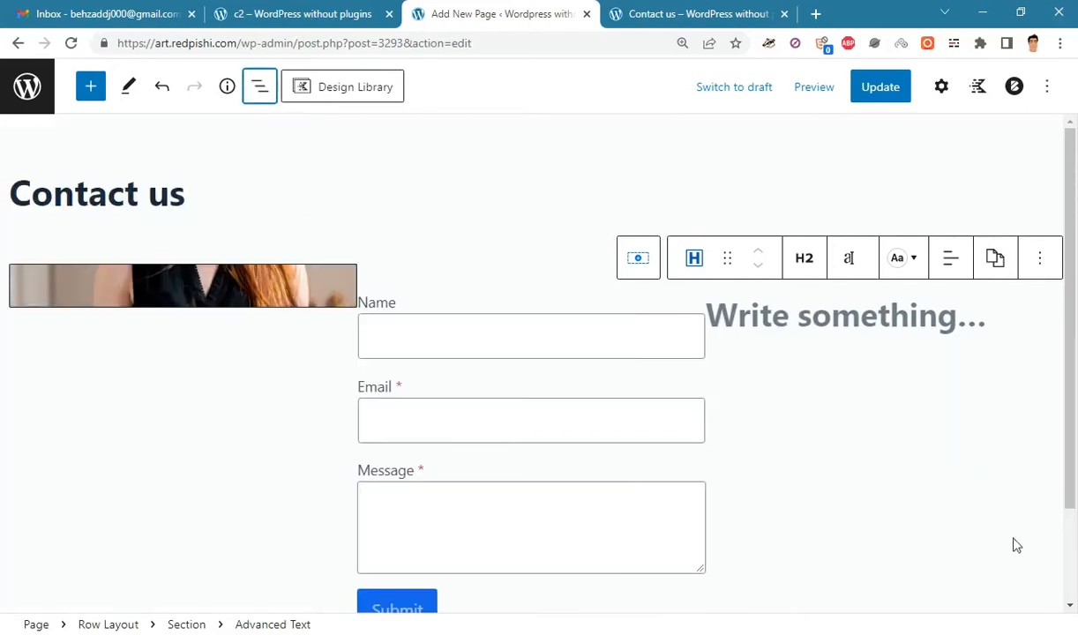
pyautogui.click(850, 315)
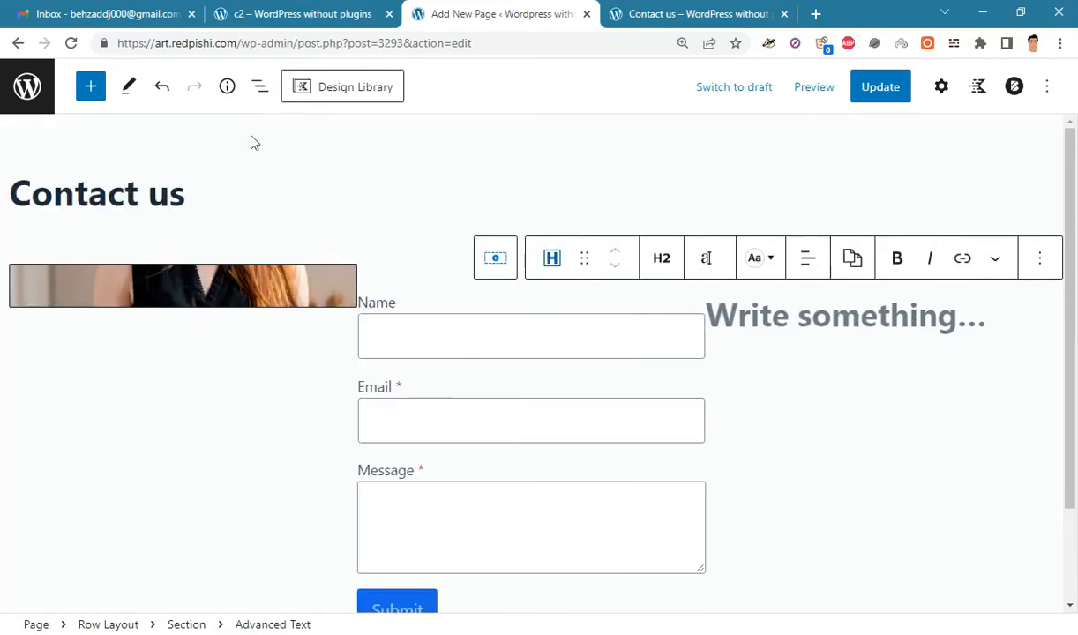
pyautogui.hotkey('alt', 'Tab')
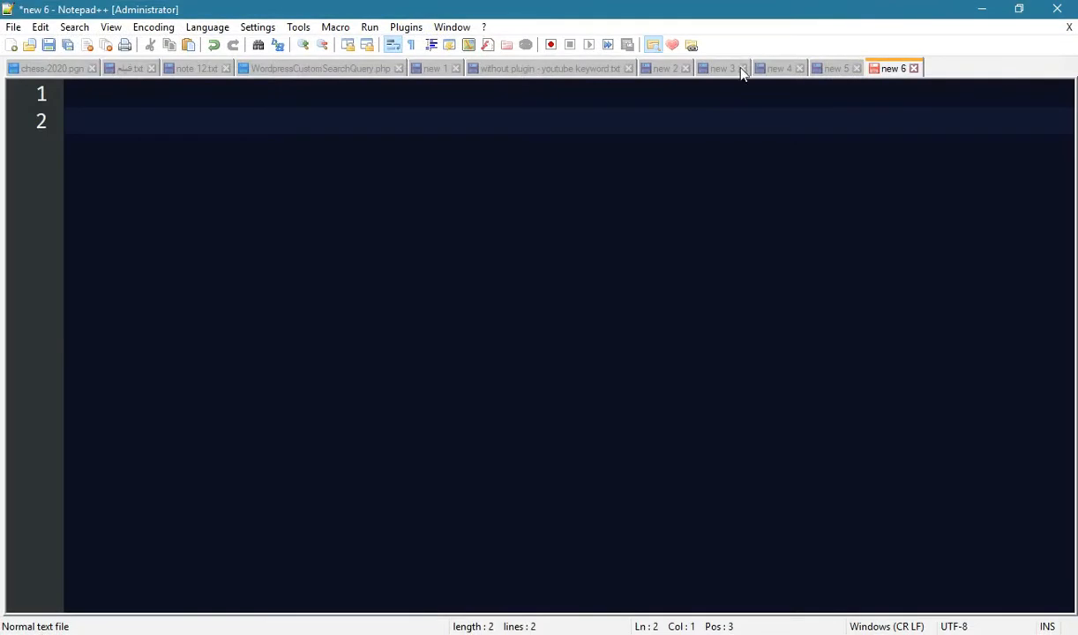
# - Copy the words 'call us' from the 'new 5' notes in Notepad++
pyautogui.click(837, 70)
pyautogui.scroll(1, 696, 291)
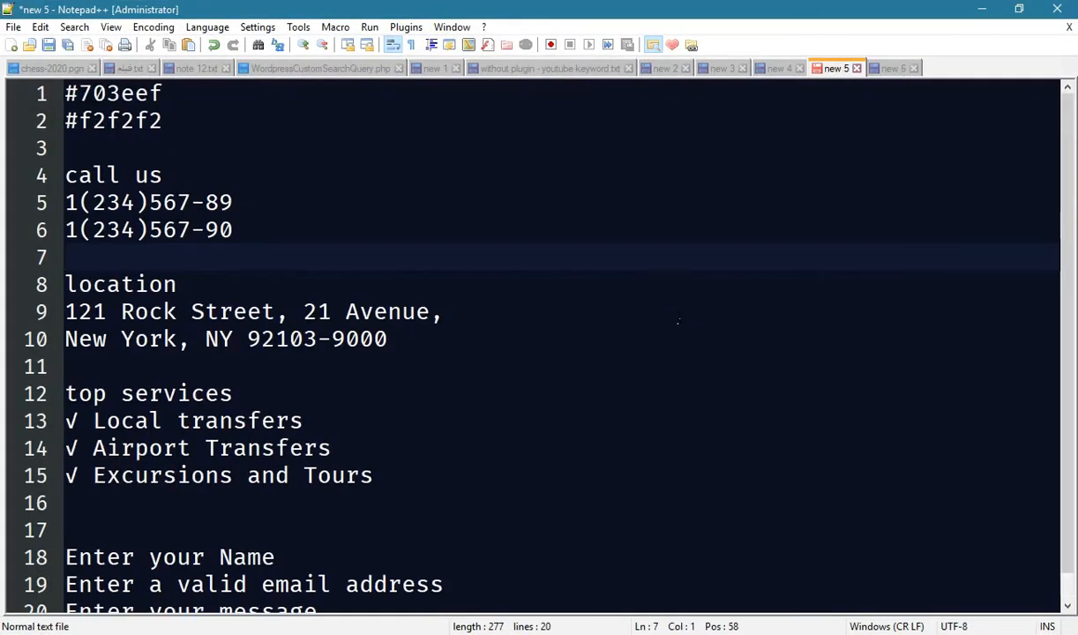
pyautogui.moveTo(187, 99); pyautogui.dragTo(171, 126)
pyautogui.click(81, 120)
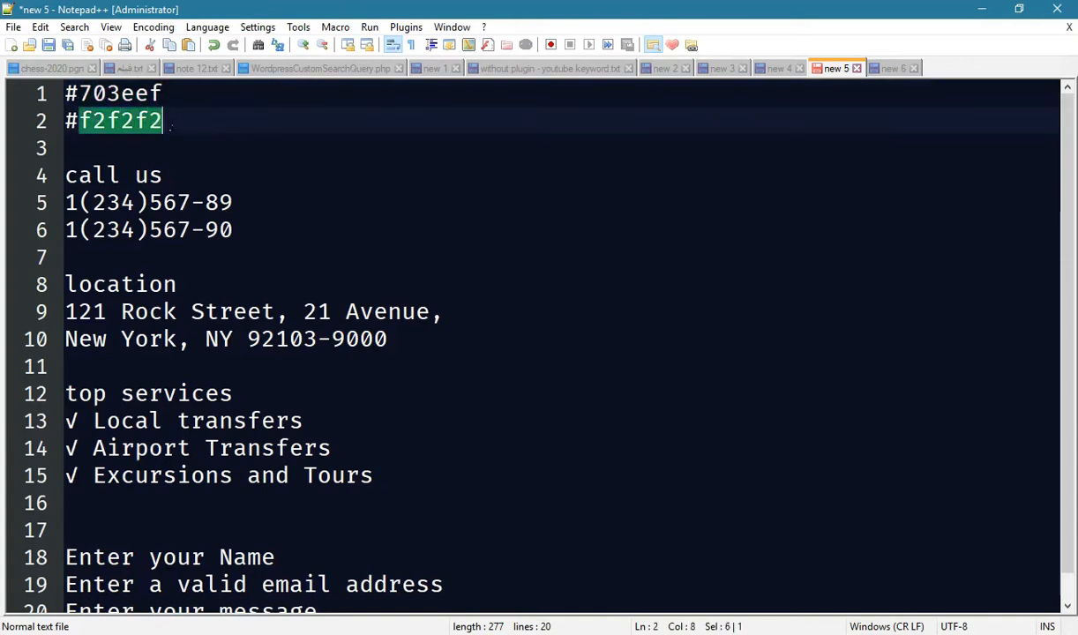
pyautogui.click(326, 231)
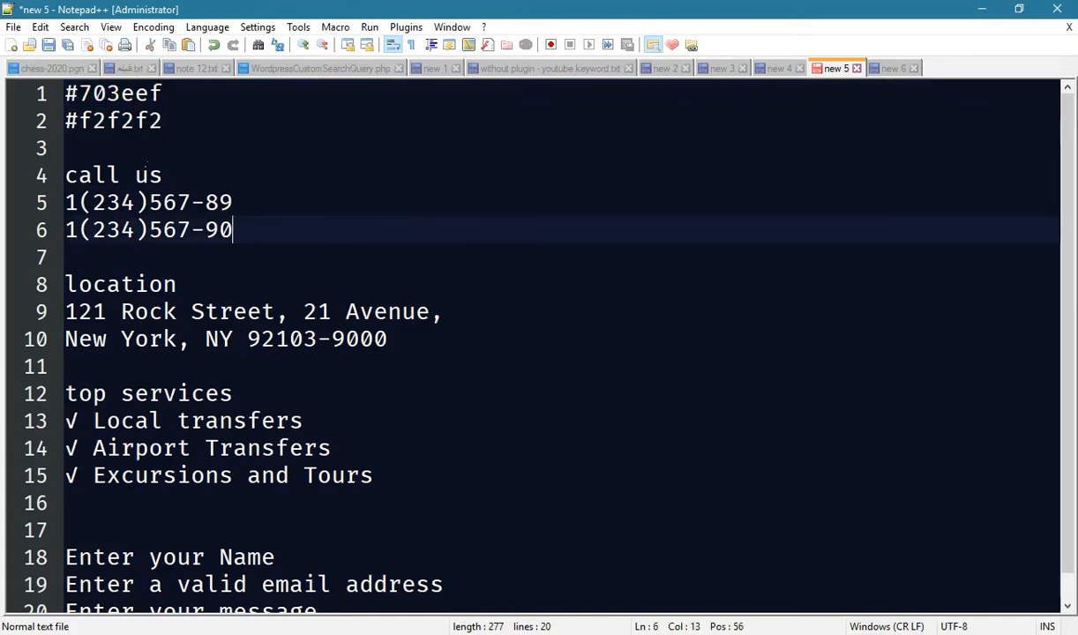
pyautogui.moveTo(76, 174); pyautogui.dragTo(250, 479)
pyautogui.click(582, 437)
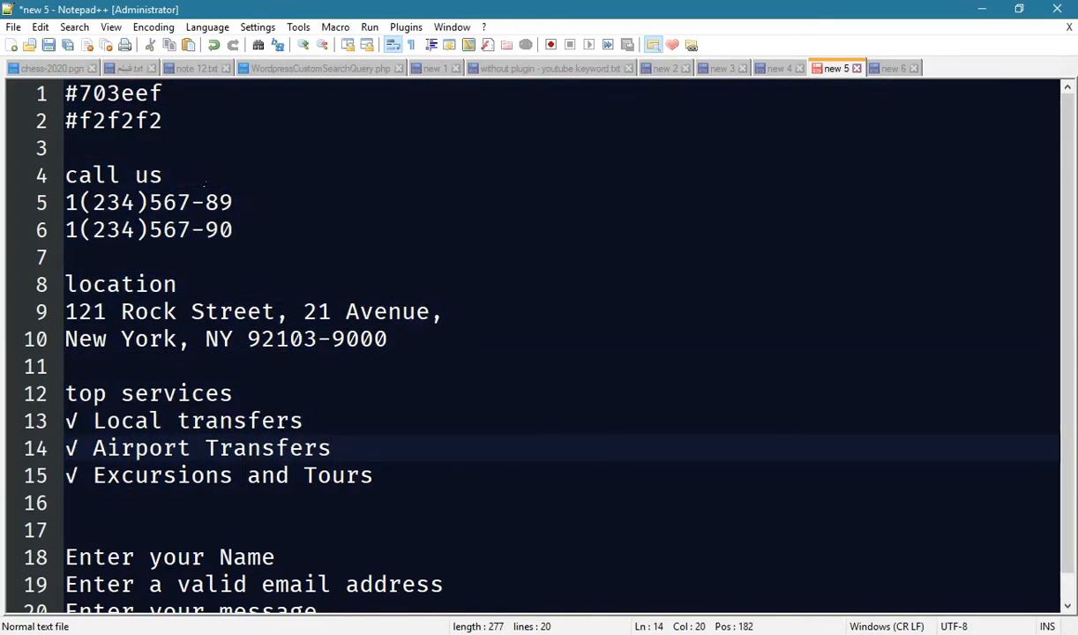
pyautogui.moveTo(164, 177); pyautogui.dragTo(65, 181)
pyautogui.rightClick(79, 185)
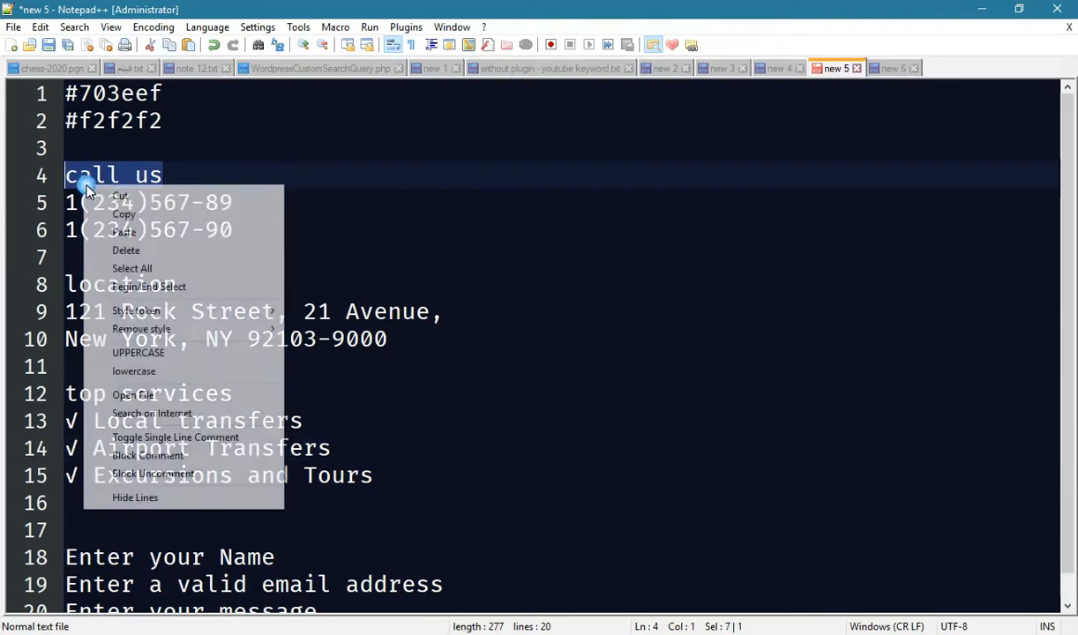
pyautogui.click(109, 213)
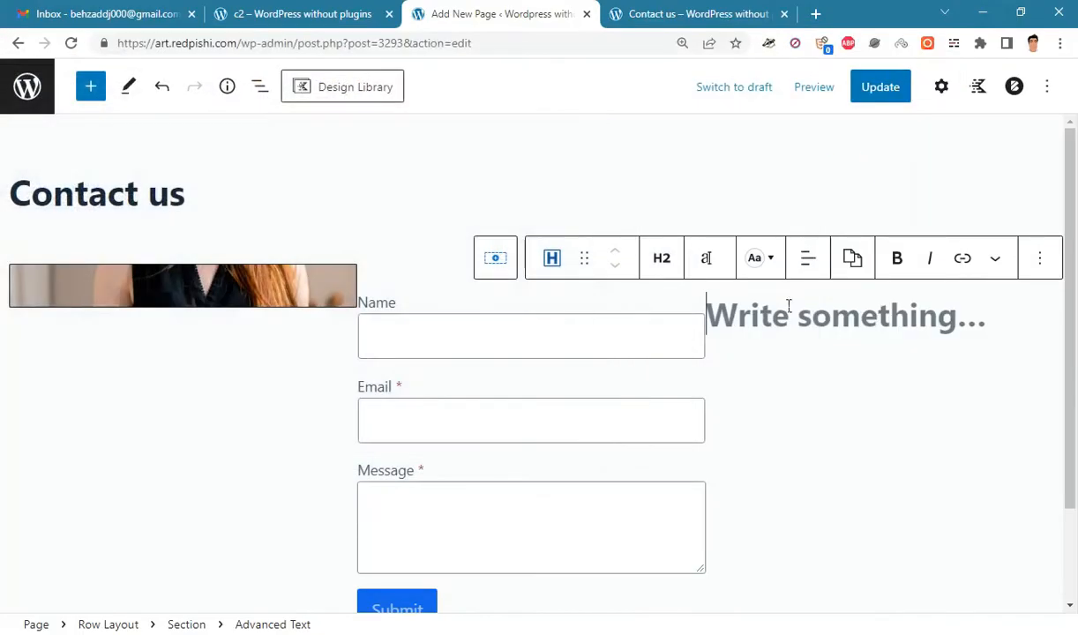
# - Paste 'call us' into the right-column heading and duplicate that heading
pyautogui.rightClick(779, 321)
pyautogui.click(812, 439)
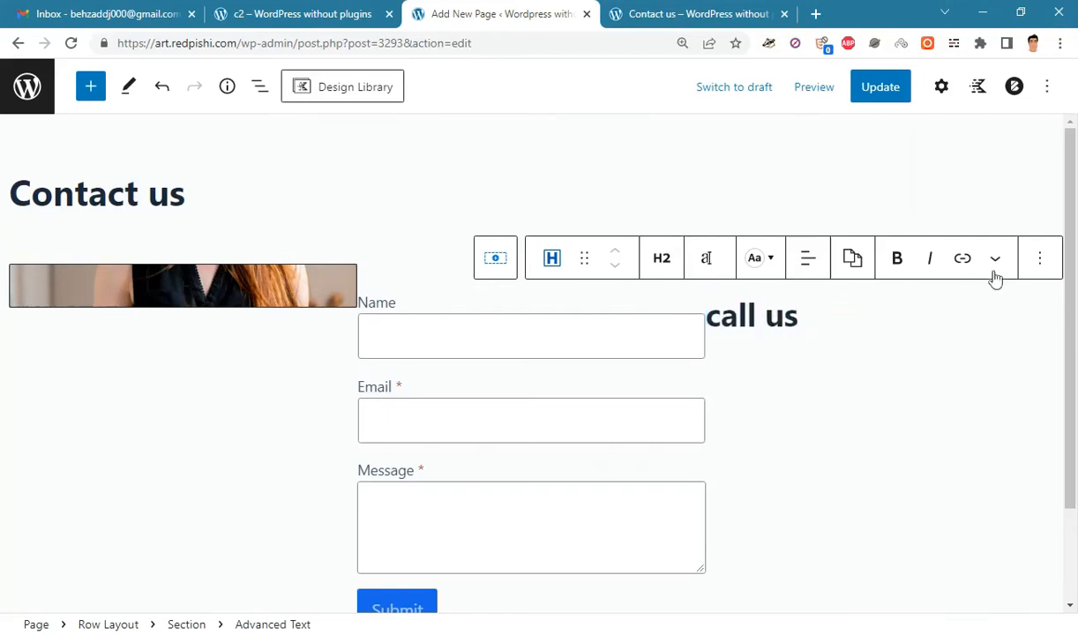
pyautogui.click(1040, 257)
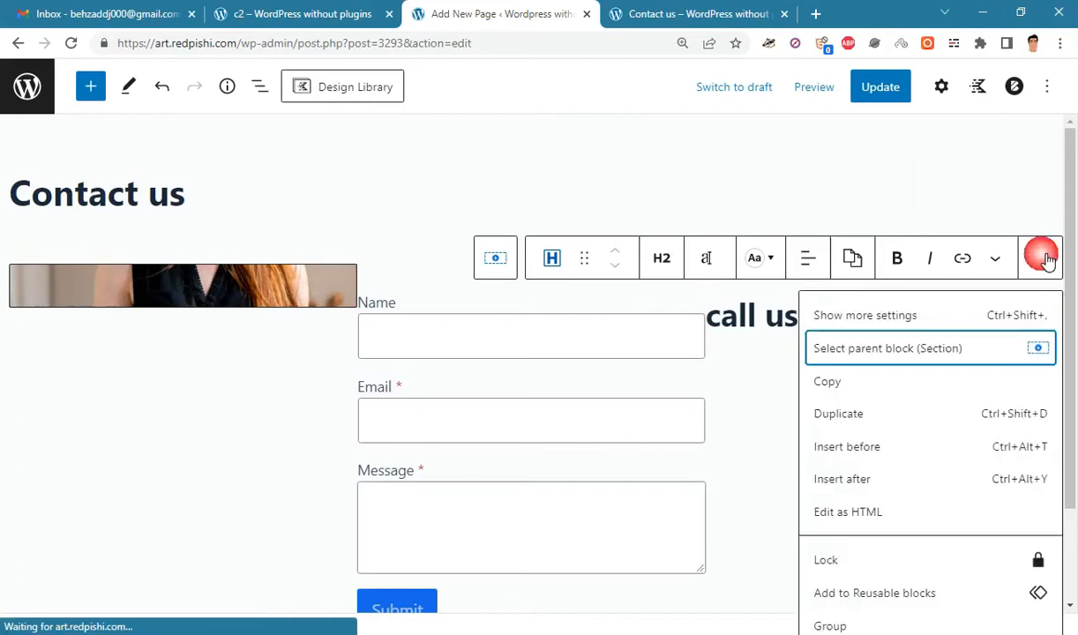
pyautogui.click(882, 416)
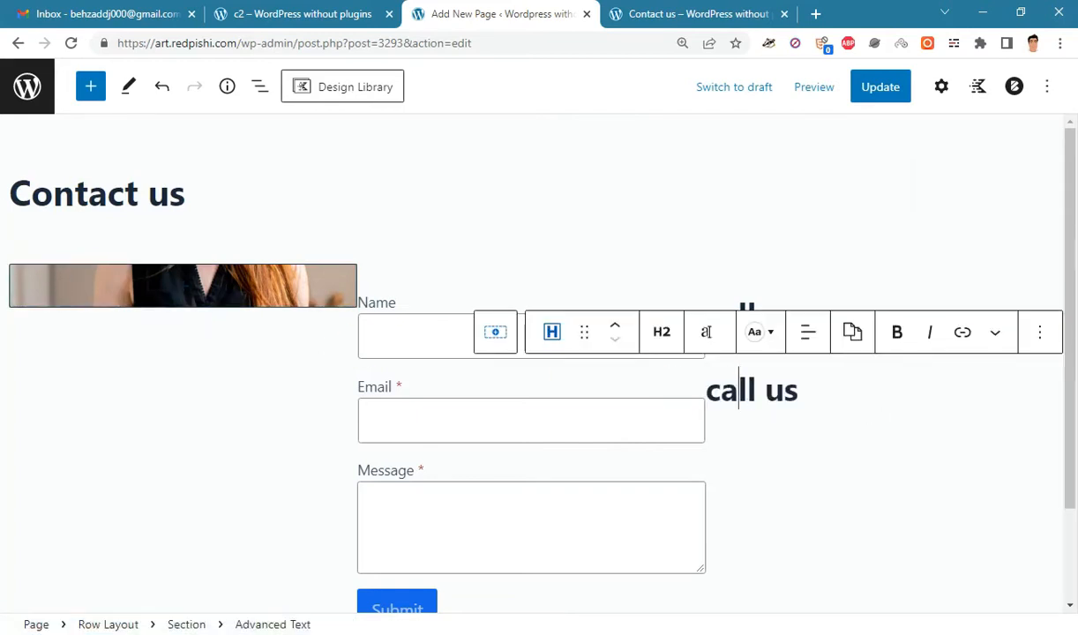
# - Copy the two phone numbers from the notes and paste them over the duplicated heading
pyautogui.hotkey('alt', 'Tab')
pyautogui.moveTo(274, 241); pyautogui.dragTo(19, 221)
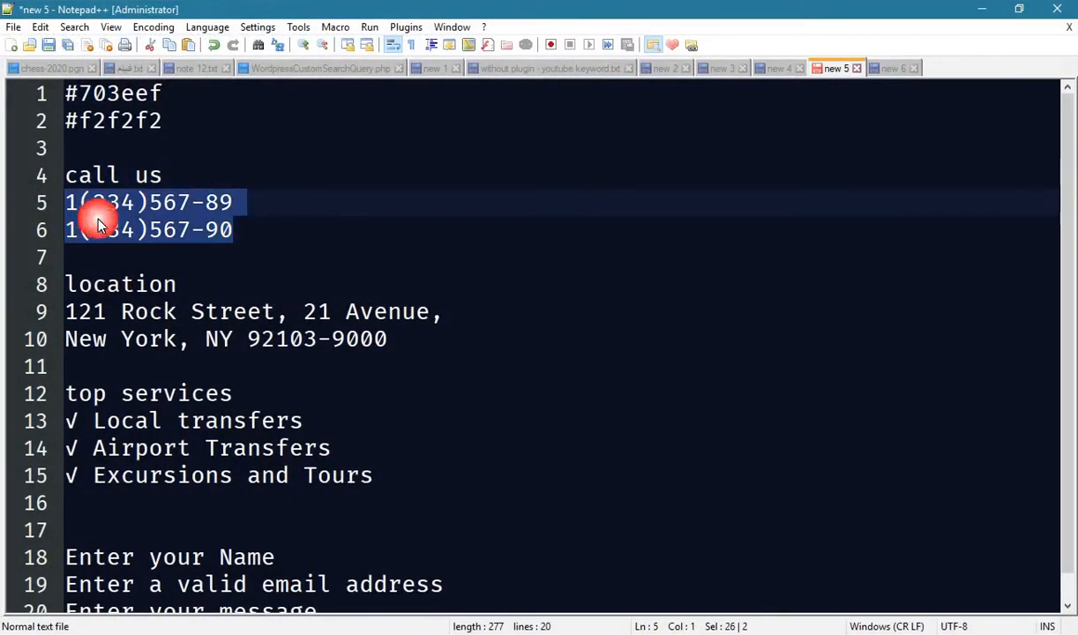
pyautogui.rightClick(128, 227)
pyautogui.click(158, 245)
pyautogui.click(981, 9)
pyautogui.moveTo(705, 391); pyautogui.dragTo(799, 390)
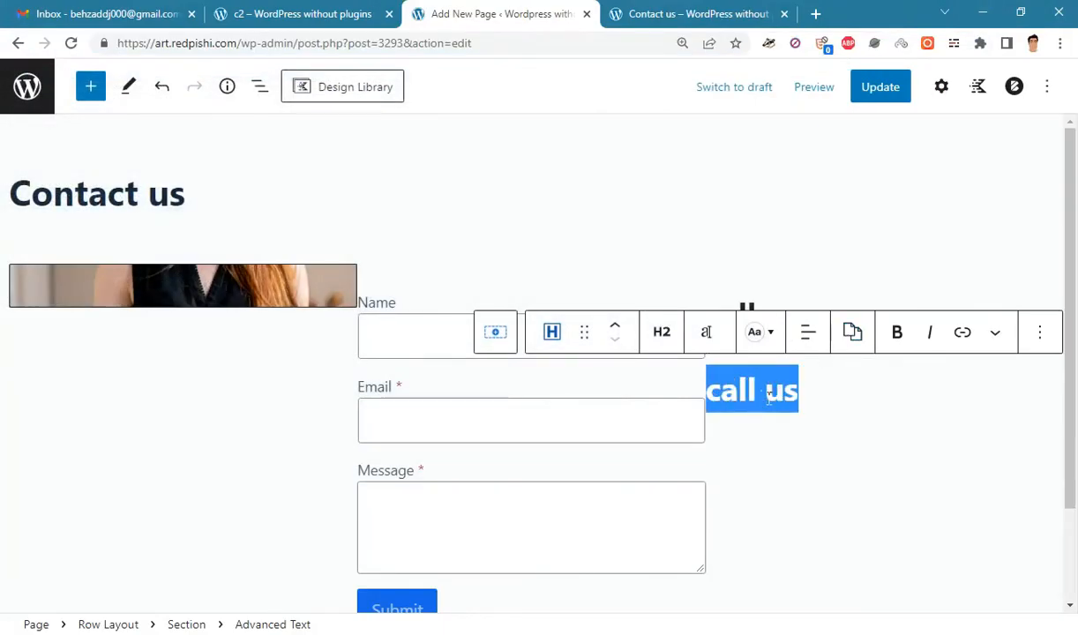
pyautogui.rightClick(761, 388)
pyautogui.click(807, 192)
pyautogui.click(830, 443)
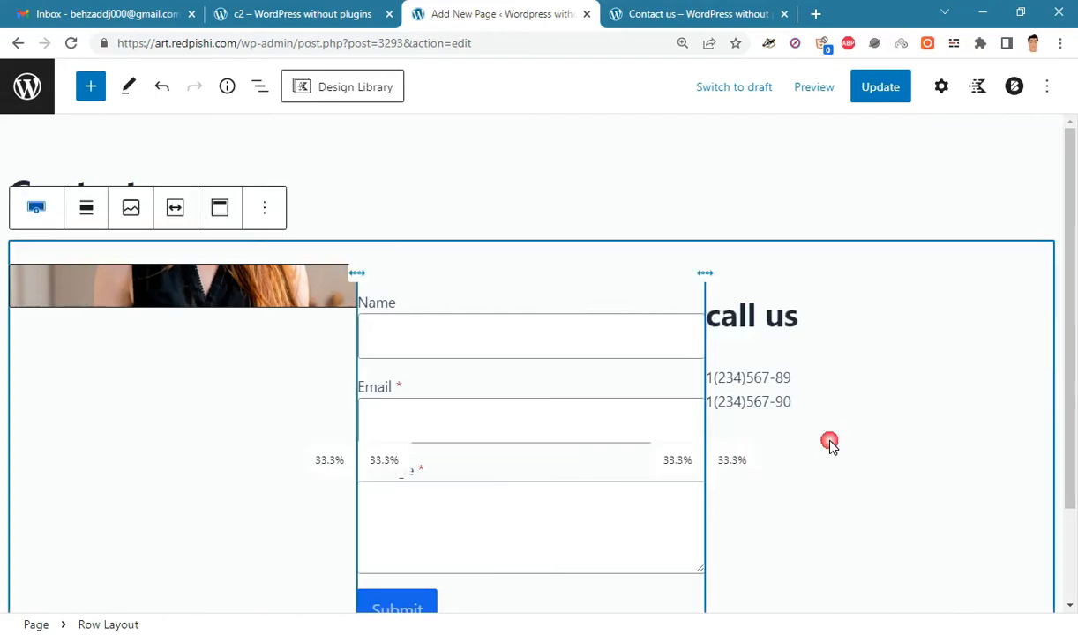
pyautogui.click(761, 311)
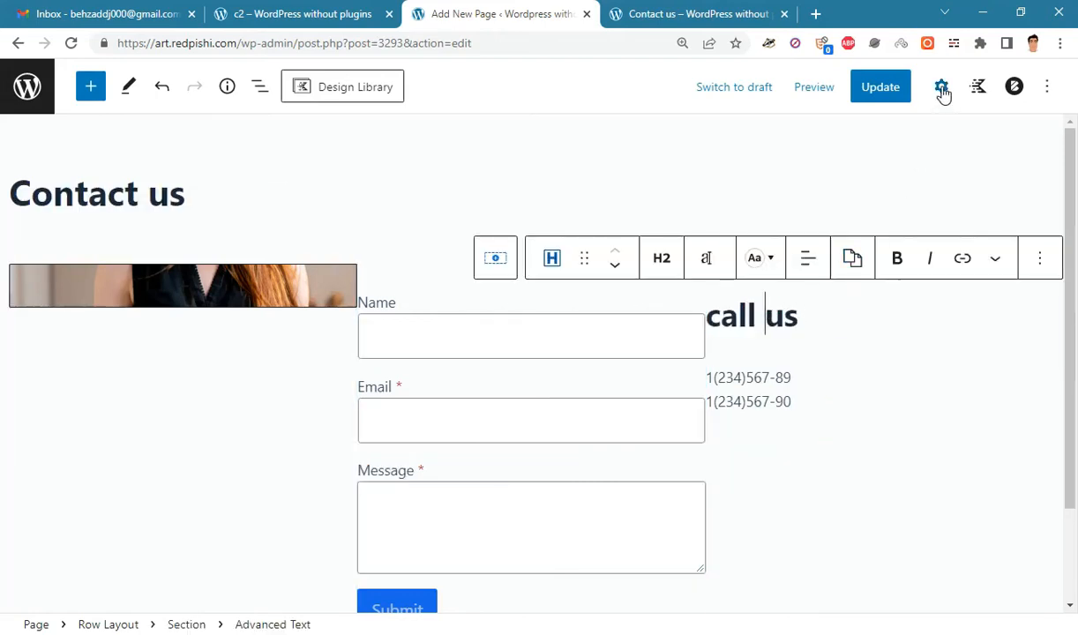
# - Change the call us heading's HTML tag to H4
pyautogui.click(941, 87)
pyautogui.click(581, 328)
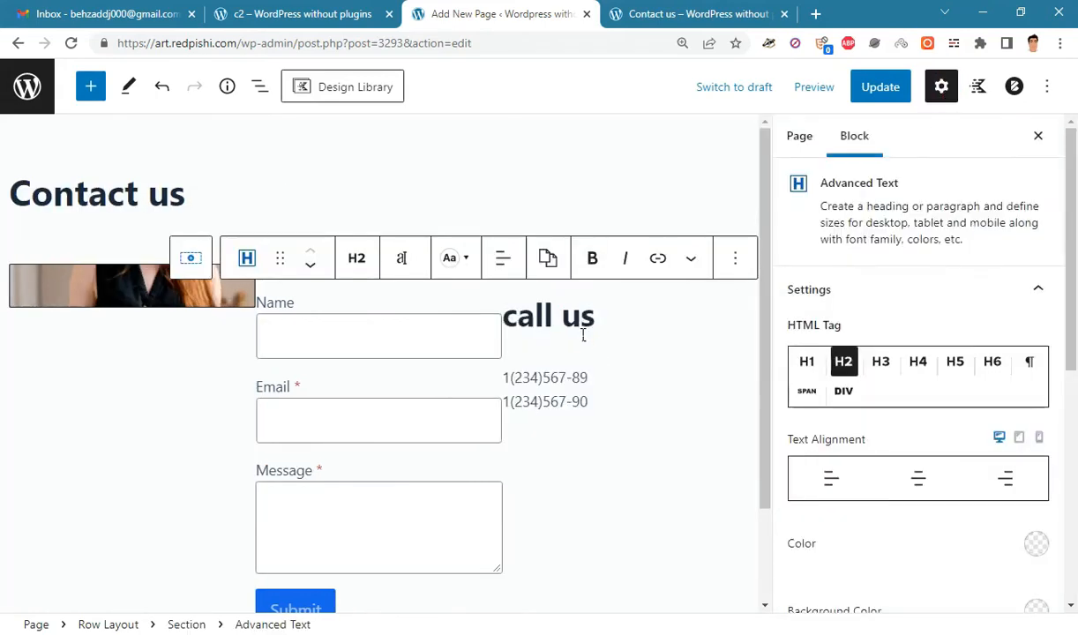
pyautogui.click(925, 366)
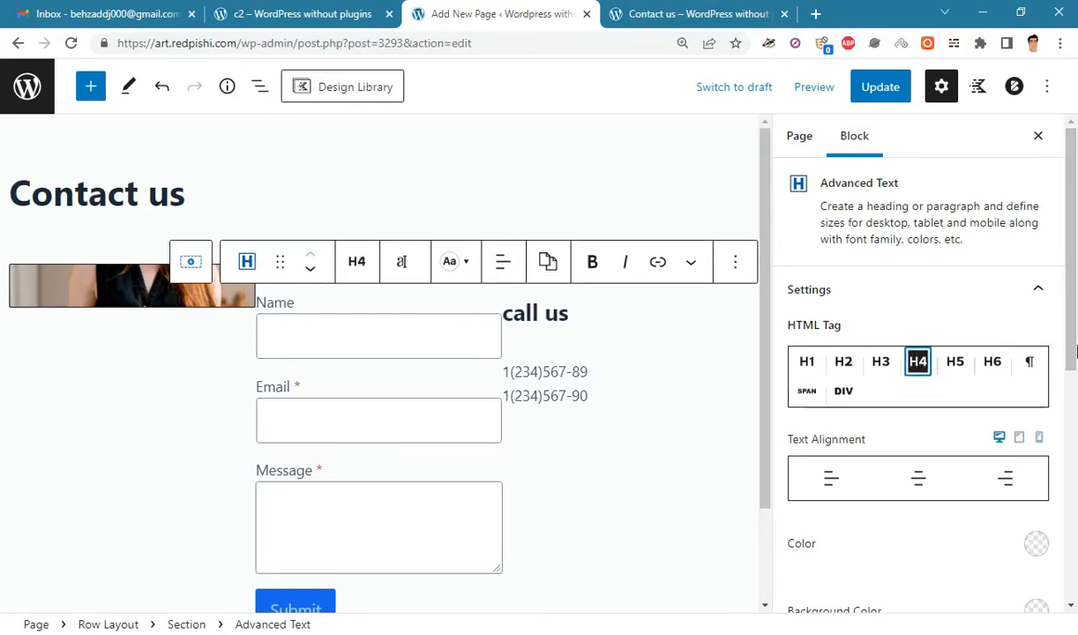
pyautogui.scroll(-3, 1049, 353)
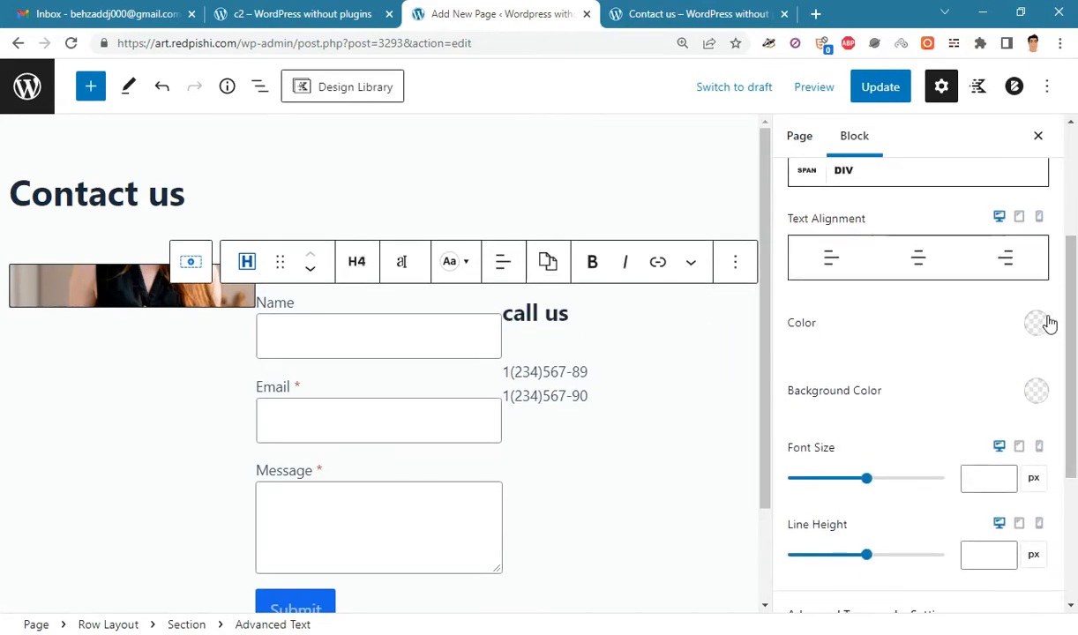
# - Colour the call us heading purple with hex 703eef copied from the Notepad++ notes
pyautogui.hotkey('alt', 'Tab')
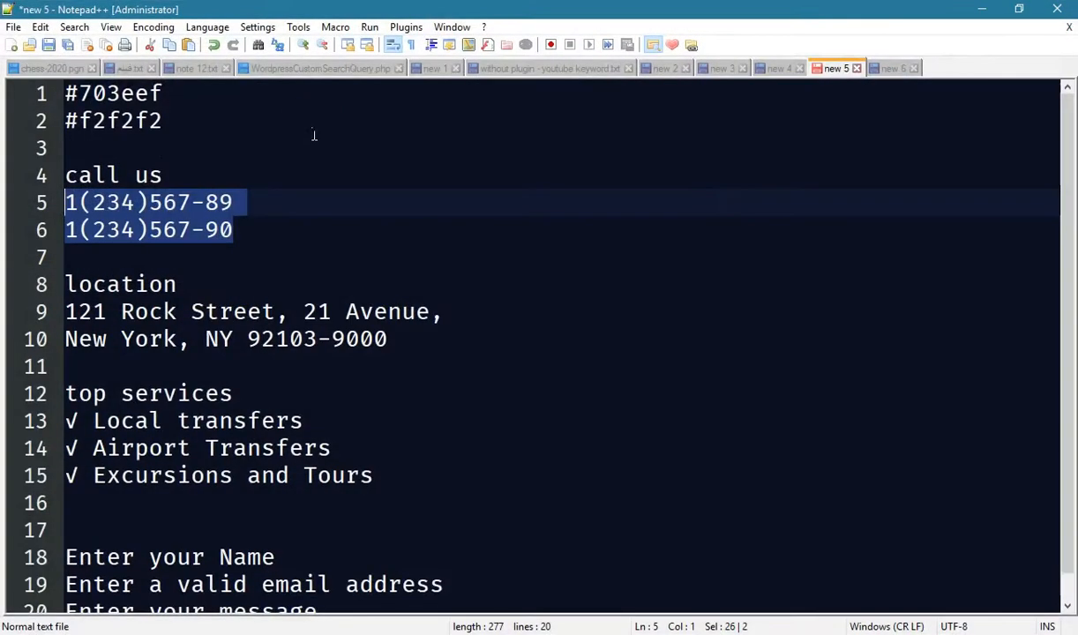
pyautogui.moveTo(84, 99); pyautogui.dragTo(166, 94)
pyautogui.rightClick(134, 92)
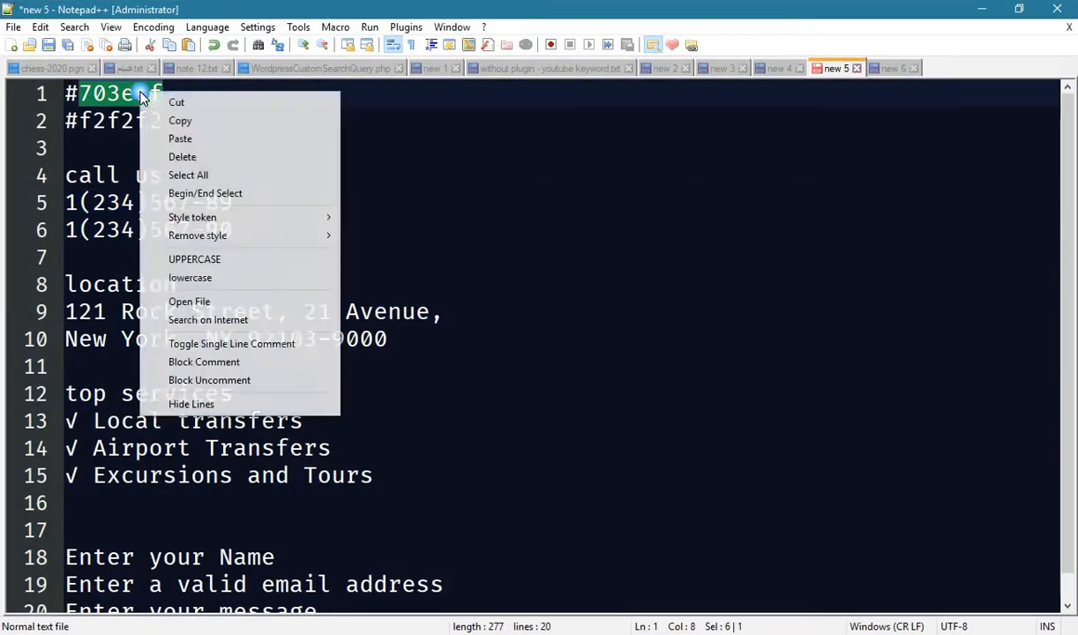
pyautogui.click(176, 118)
pyautogui.click(981, 10)
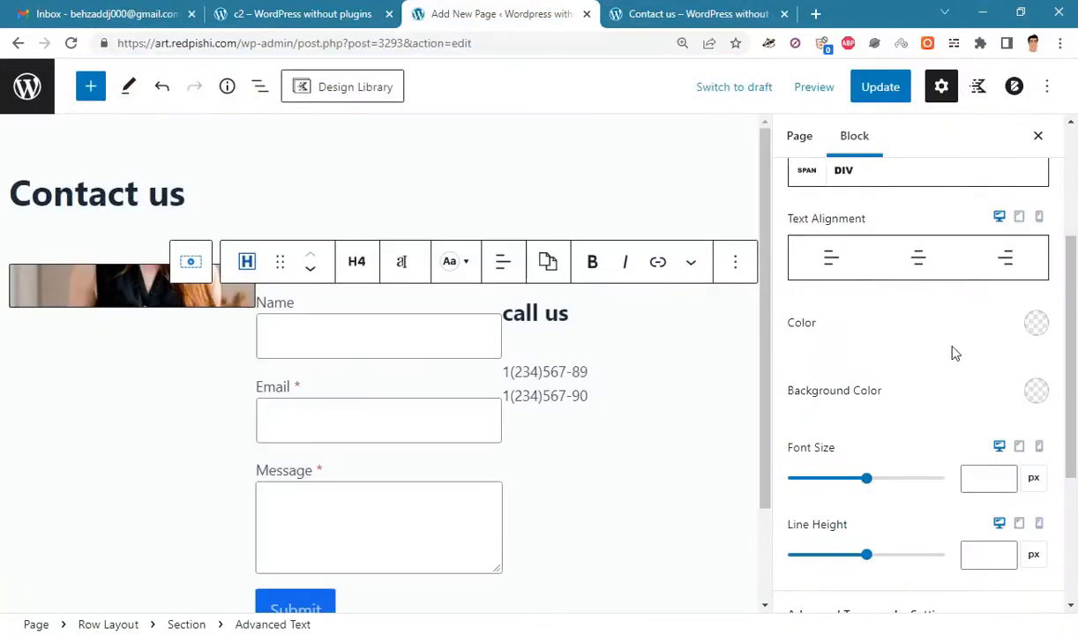
pyautogui.click(1037, 327)
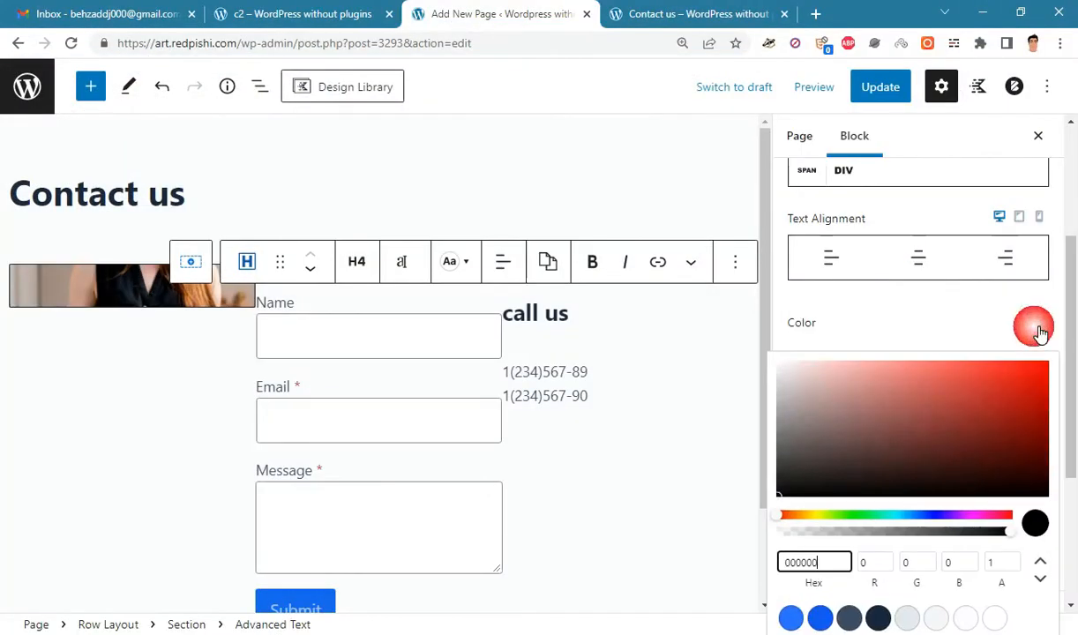
pyautogui.doubleClick(816, 563)
pyautogui.hotkey('ctrl', 'v')
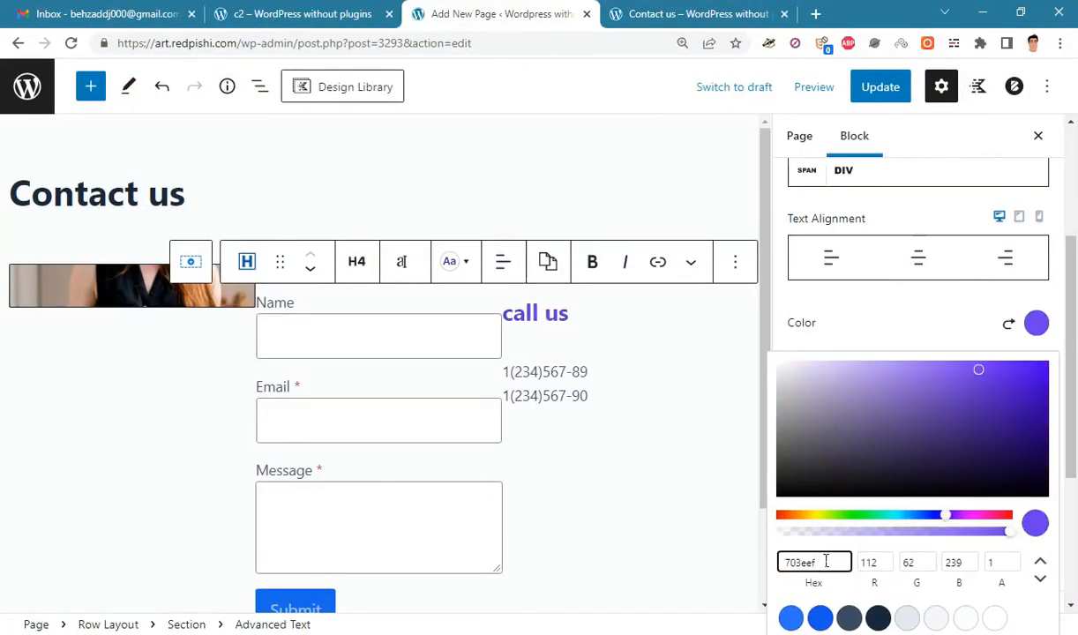
pyautogui.click(555, 335)
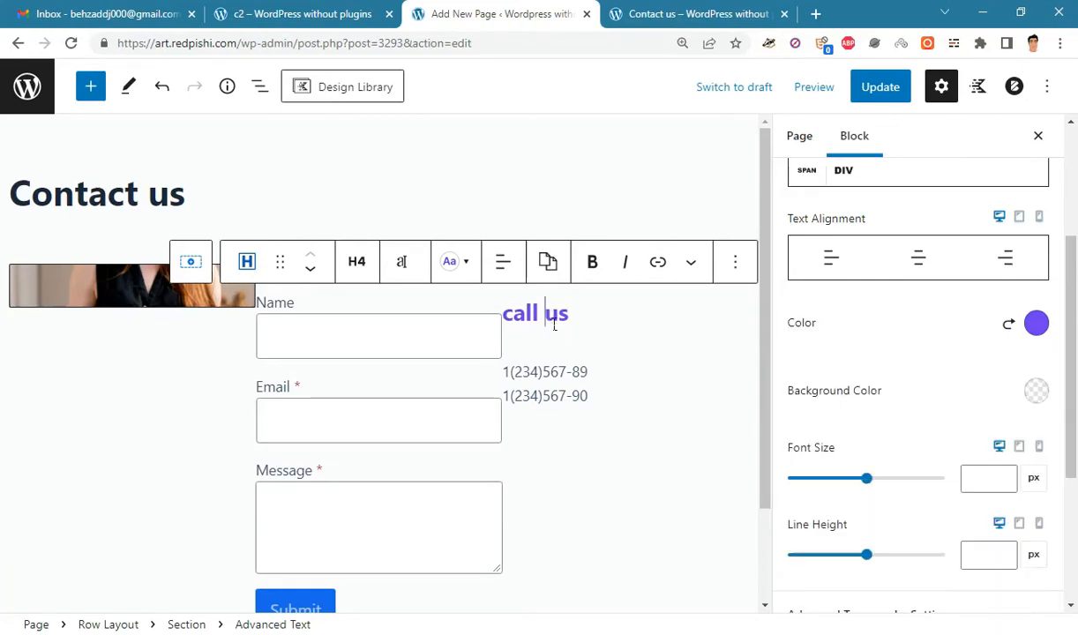
# - Update the page, then reload the live Contact us page to check the purple call us heading and numbers
pyautogui.click(569, 375)
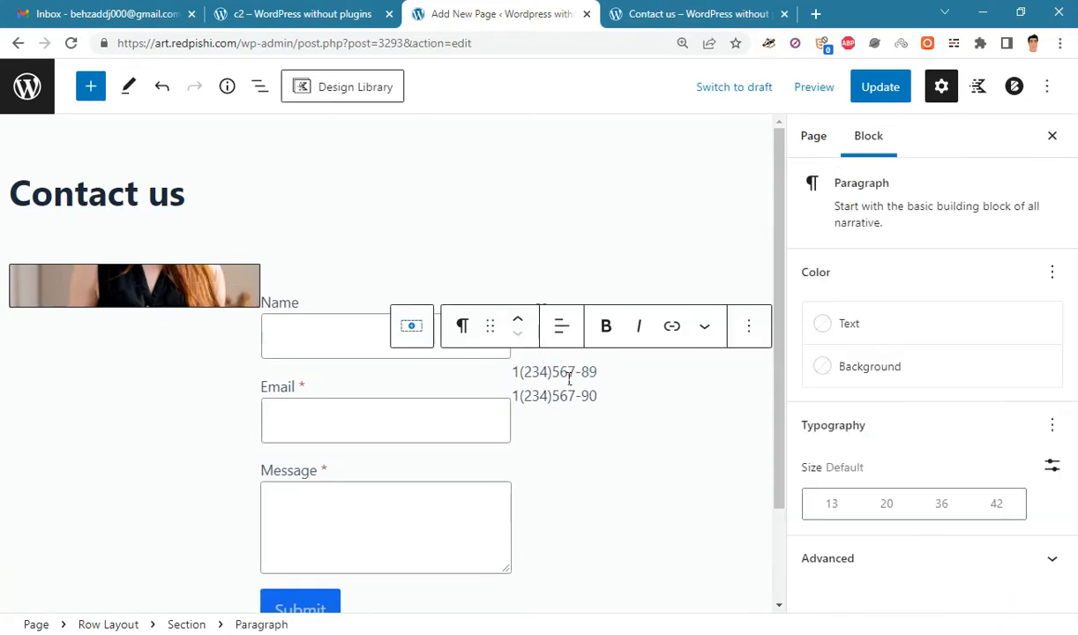
pyautogui.click(896, 94)
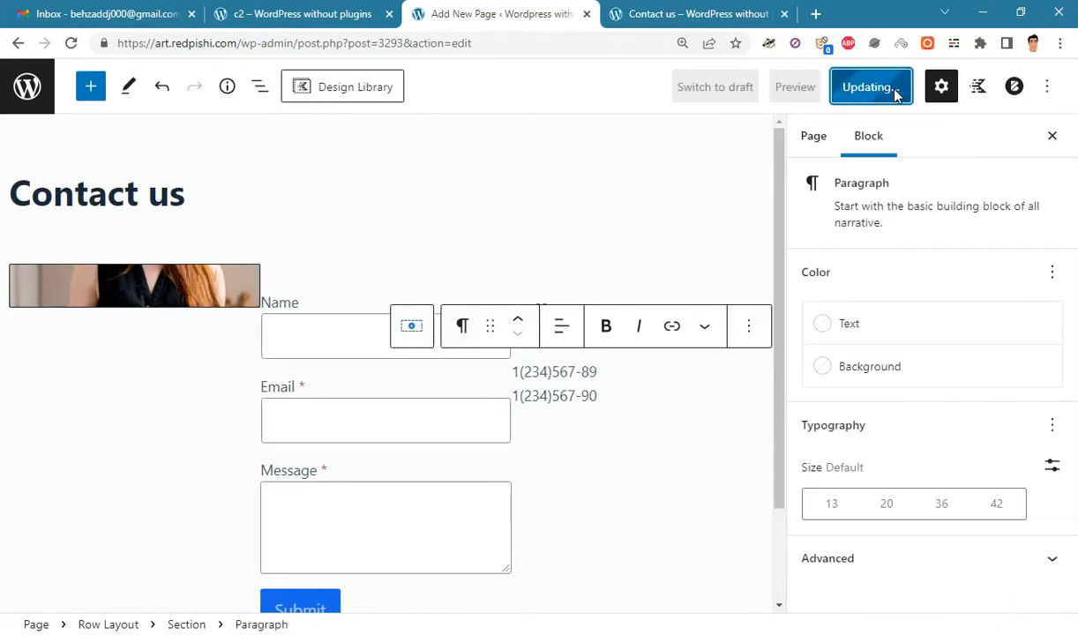
pyautogui.click(697, 14)
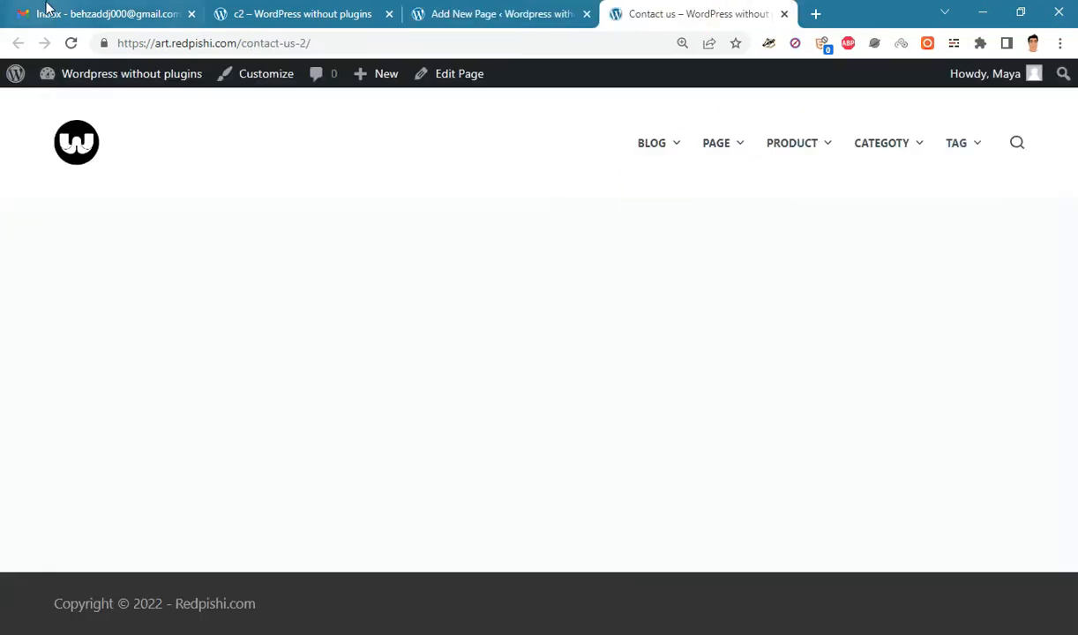
pyautogui.click(71, 45)
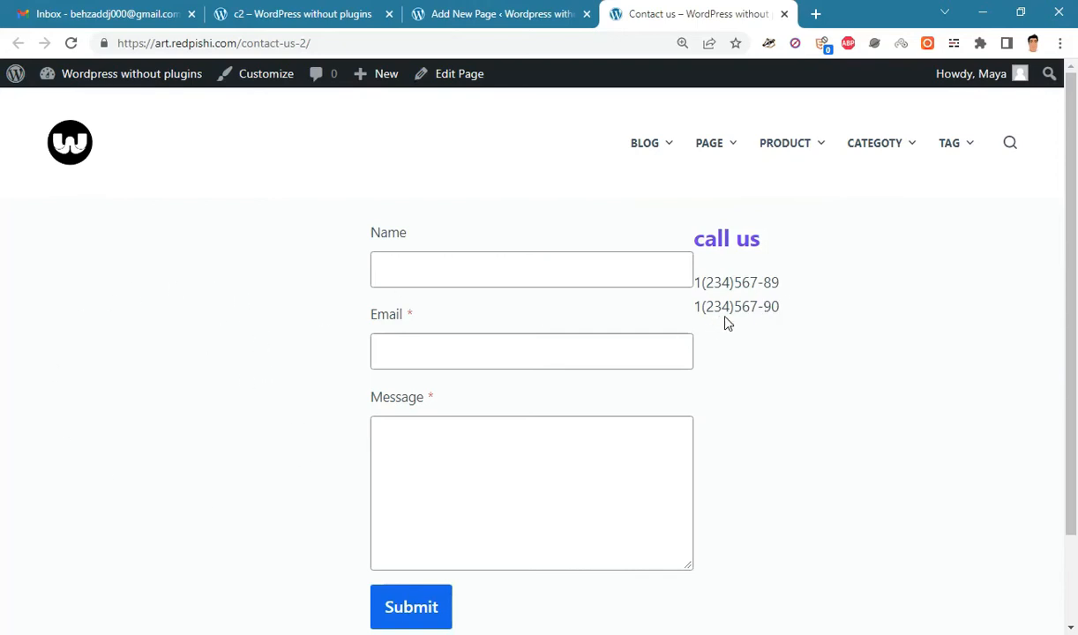
pyautogui.moveTo(796, 315); pyautogui.dragTo(725, 245)
pyautogui.click(720, 230)
pyautogui.click(533, 12)
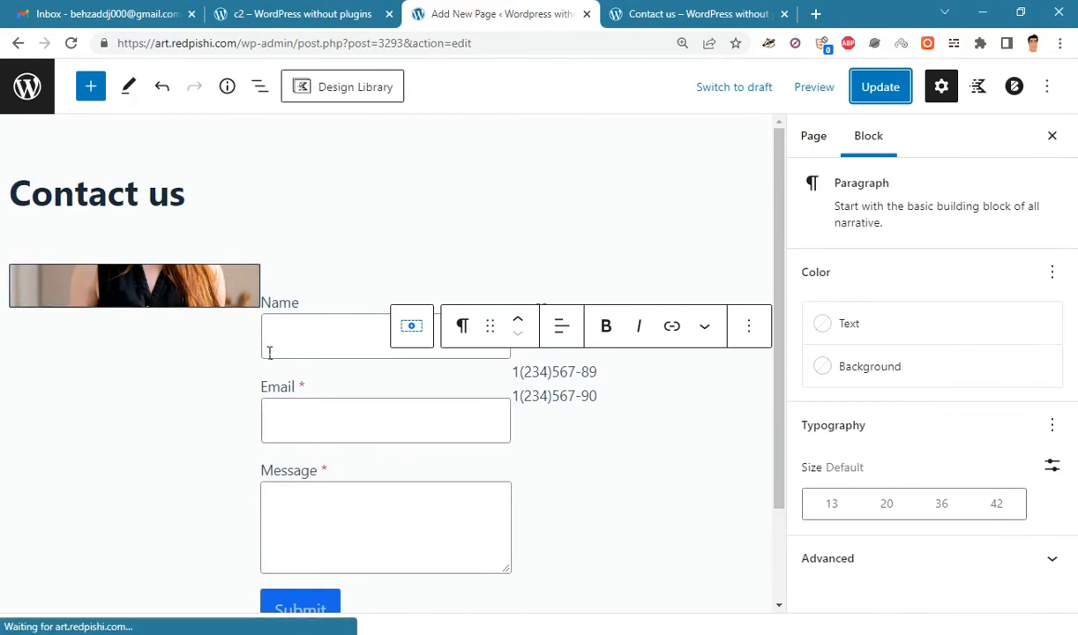
# - Turn on Inner Column Height 100% in the Row Layout's Structure Settings
pyautogui.click(259, 88)
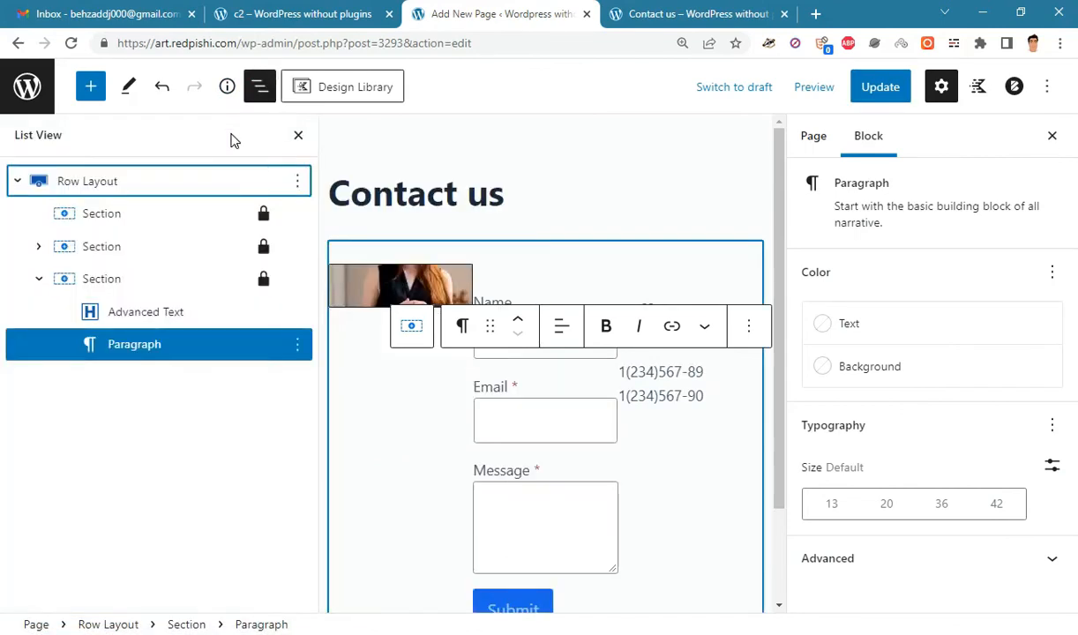
pyautogui.click(112, 182)
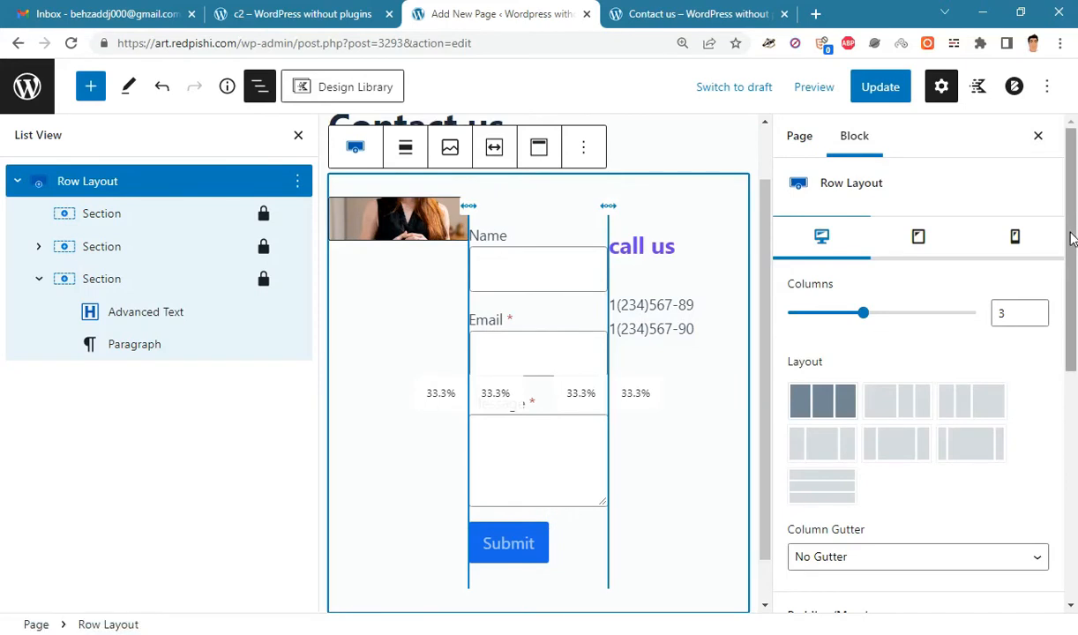
pyautogui.moveTo(1075, 233); pyautogui.dragTo(1075, 472)
pyautogui.click(926, 451)
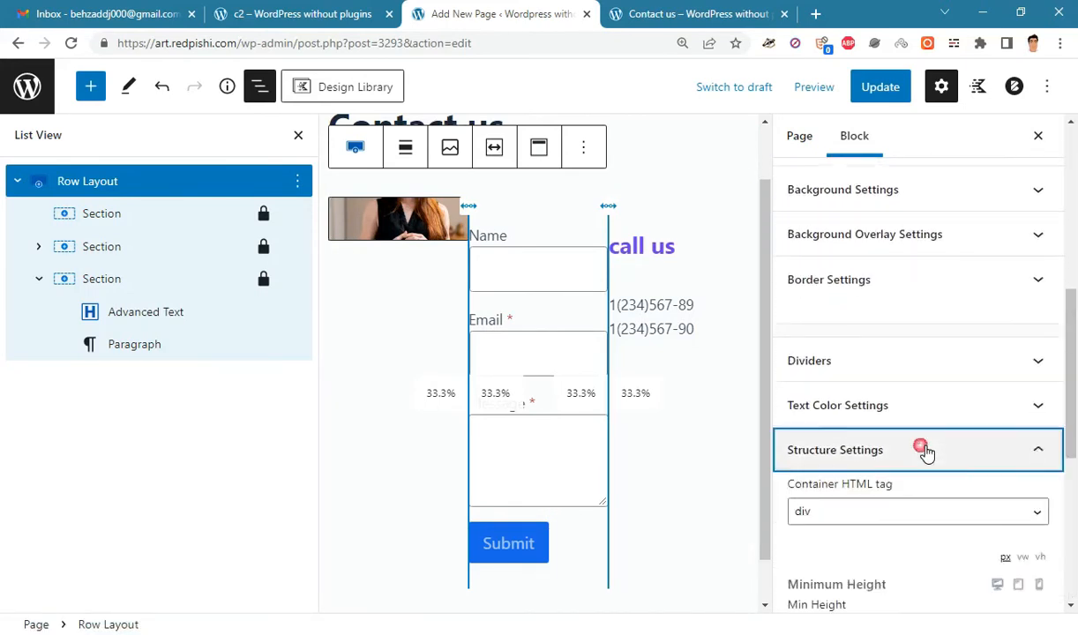
pyautogui.scroll(-3, 926, 450)
pyautogui.scroll(-1, 1074, 479)
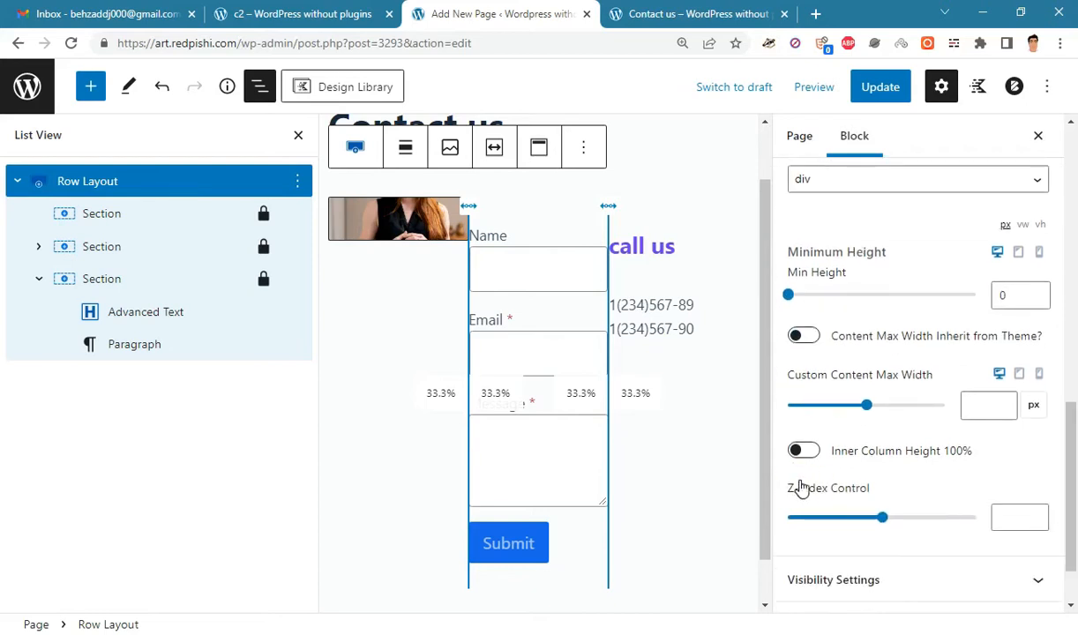
pyautogui.click(806, 452)
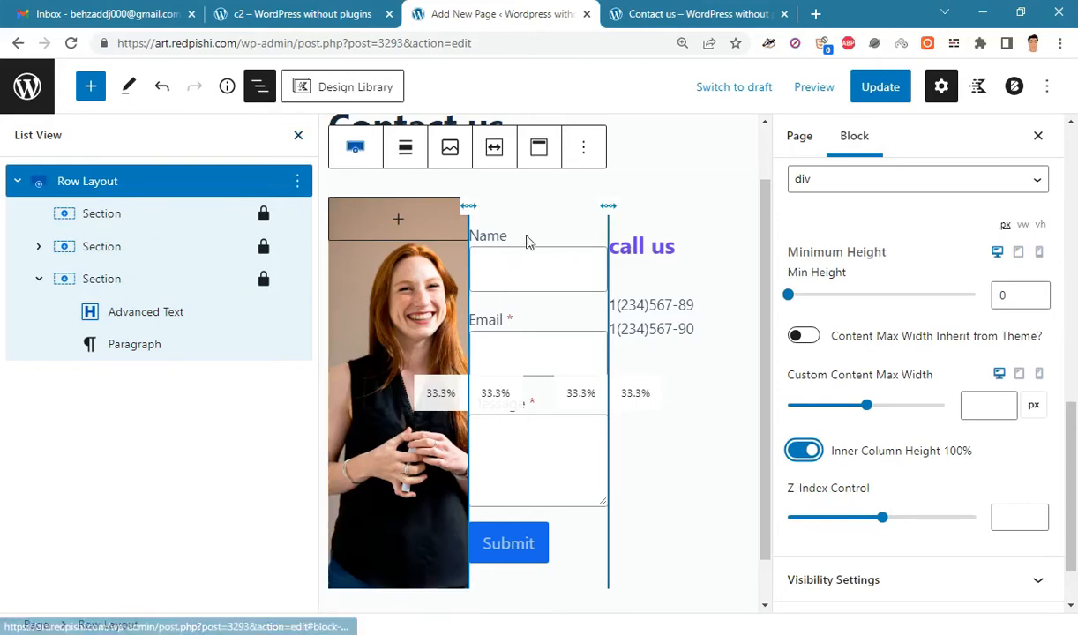
pyautogui.click(128, 246)
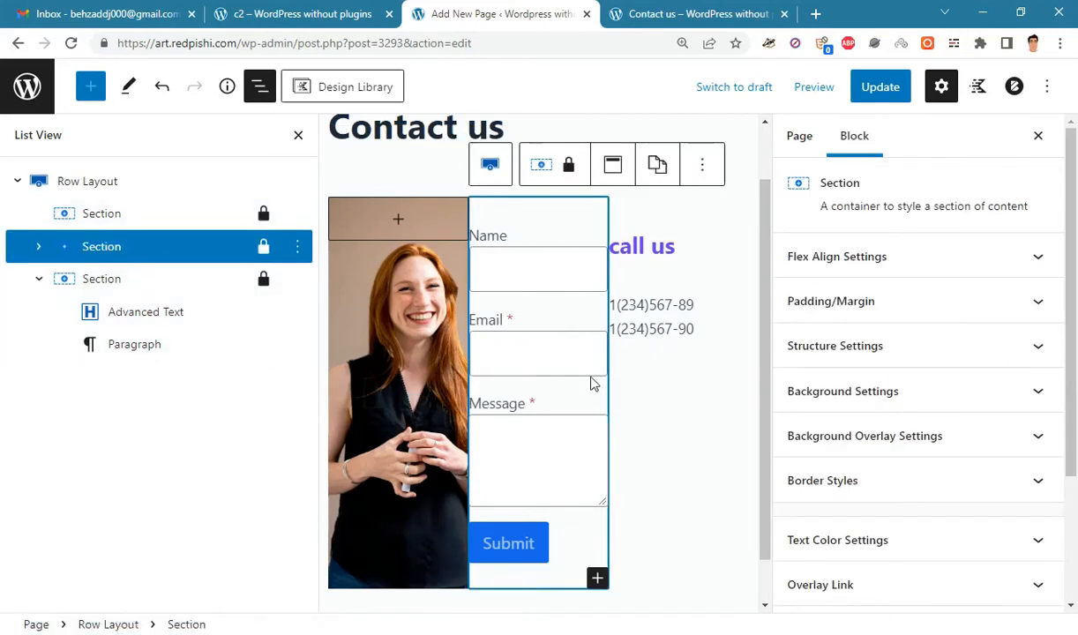
# - Give the contact form section linked 25 px padding on all sides
pyautogui.click(893, 304)
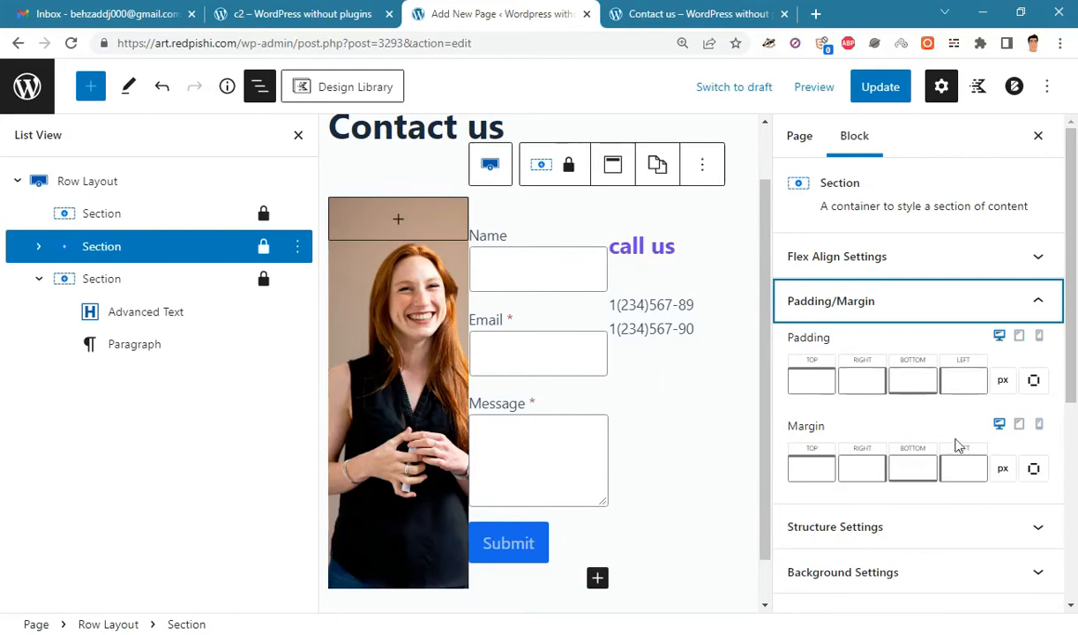
pyautogui.click(1033, 381)
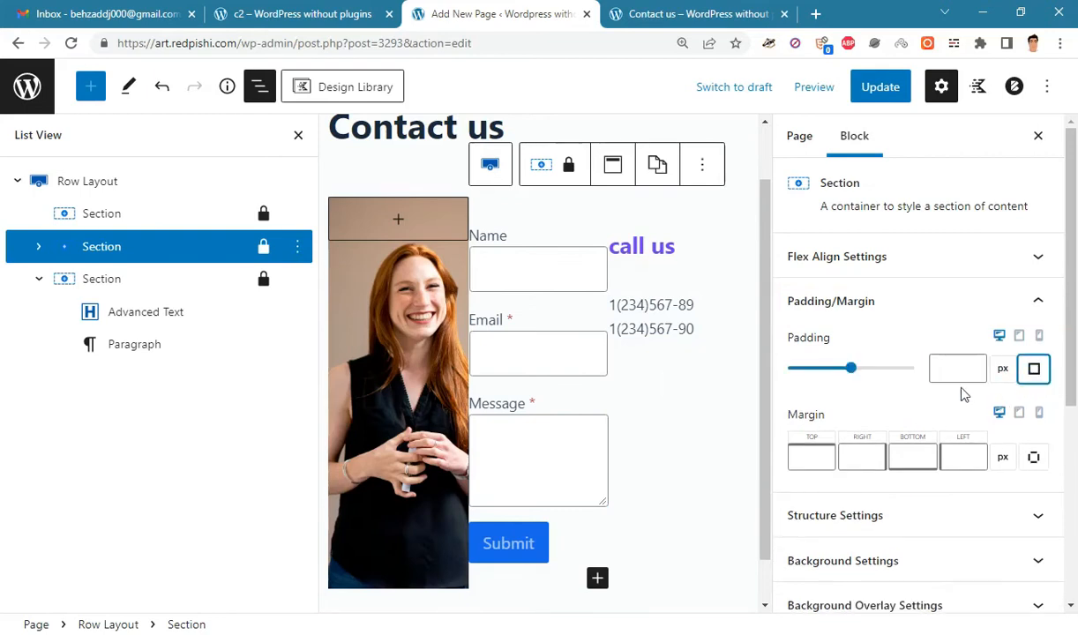
pyautogui.click(955, 368)
pyautogui.write('25')
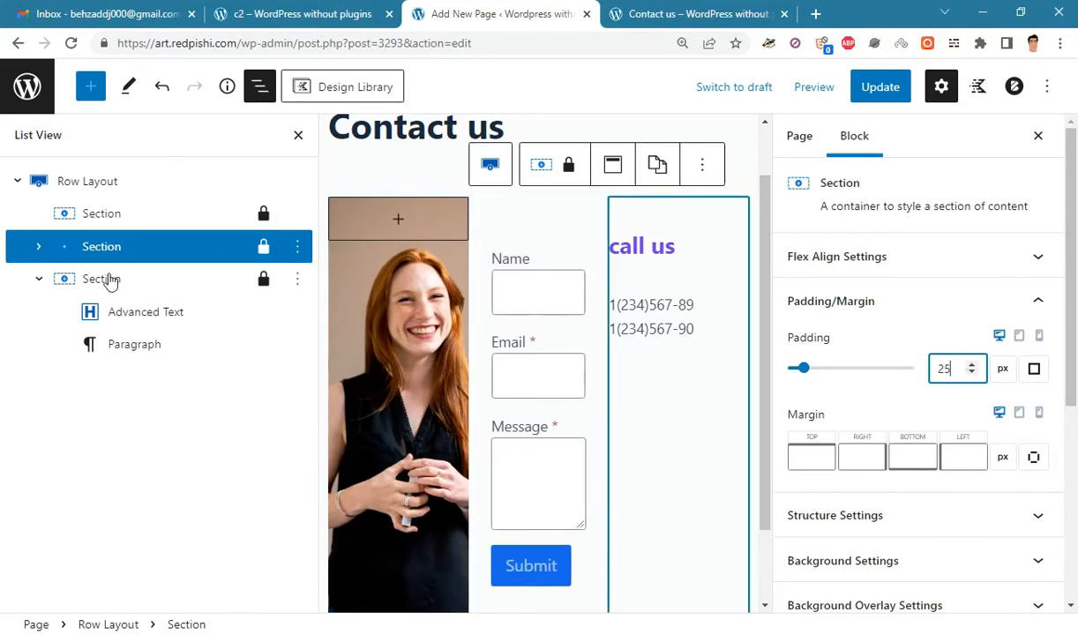
# - Give the call us section linked 25 px padding on all sides and update the page
pyautogui.click(108, 279)
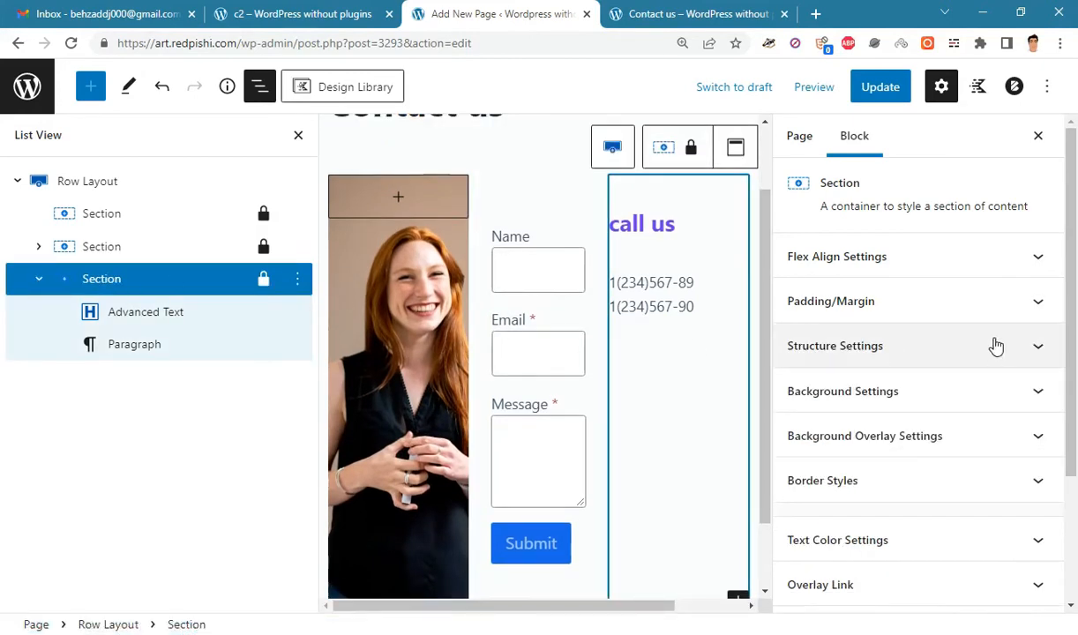
pyautogui.click(915, 309)
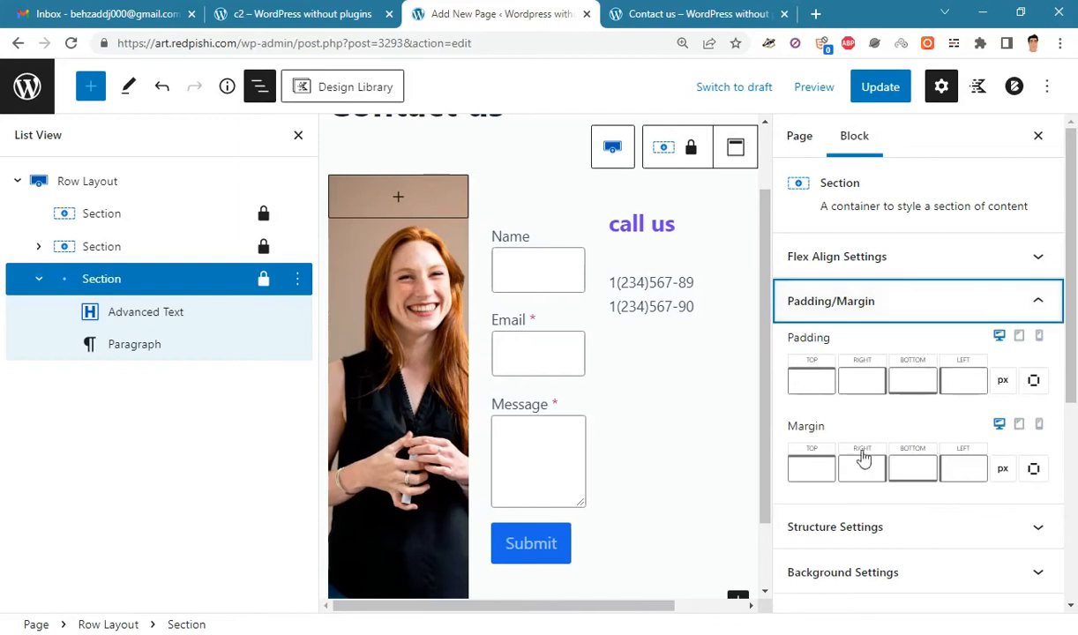
pyautogui.click(1045, 377)
pyautogui.click(962, 369)
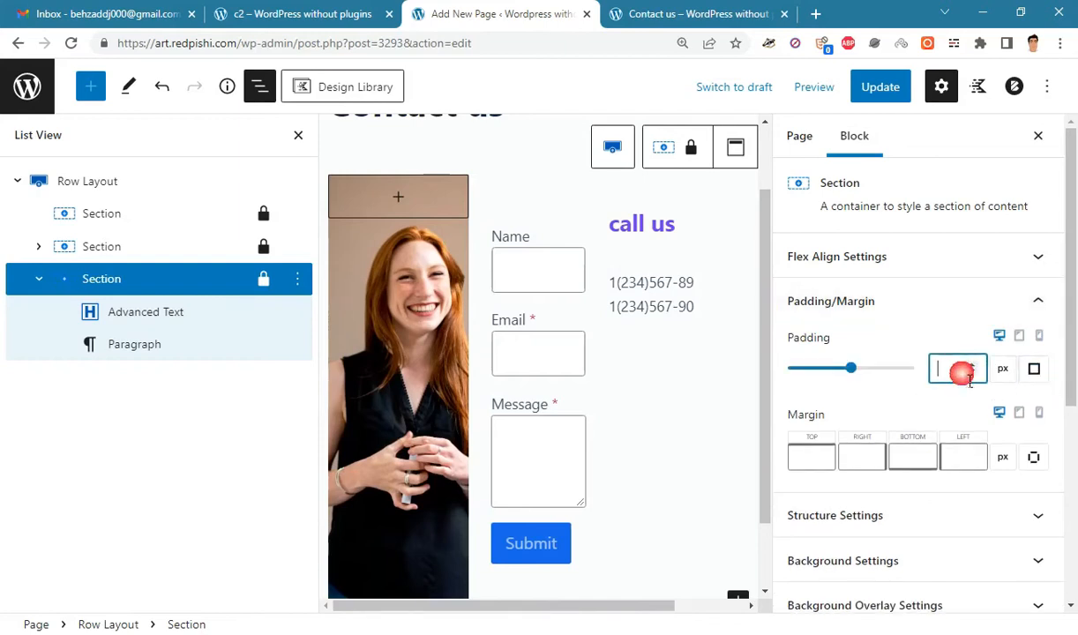
pyautogui.write('25')
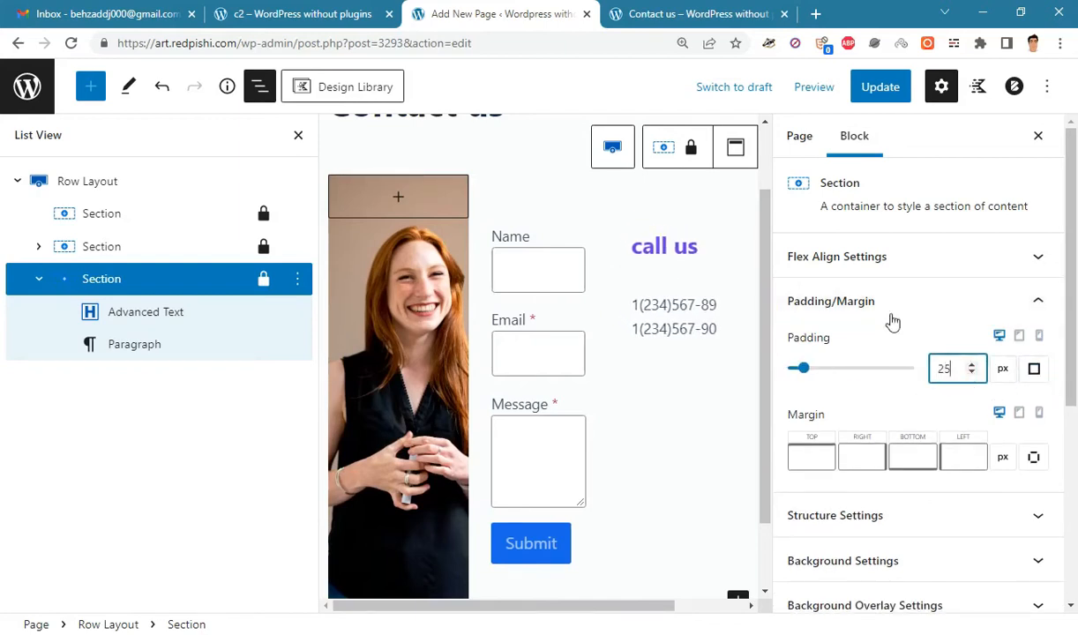
pyautogui.click(298, 135)
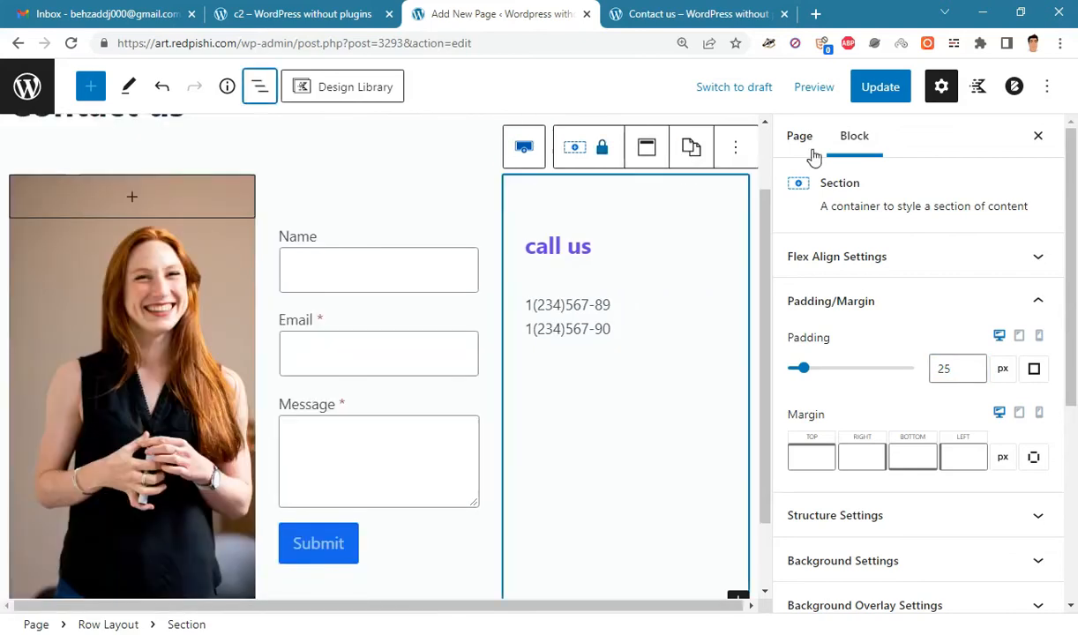
pyautogui.click(882, 88)
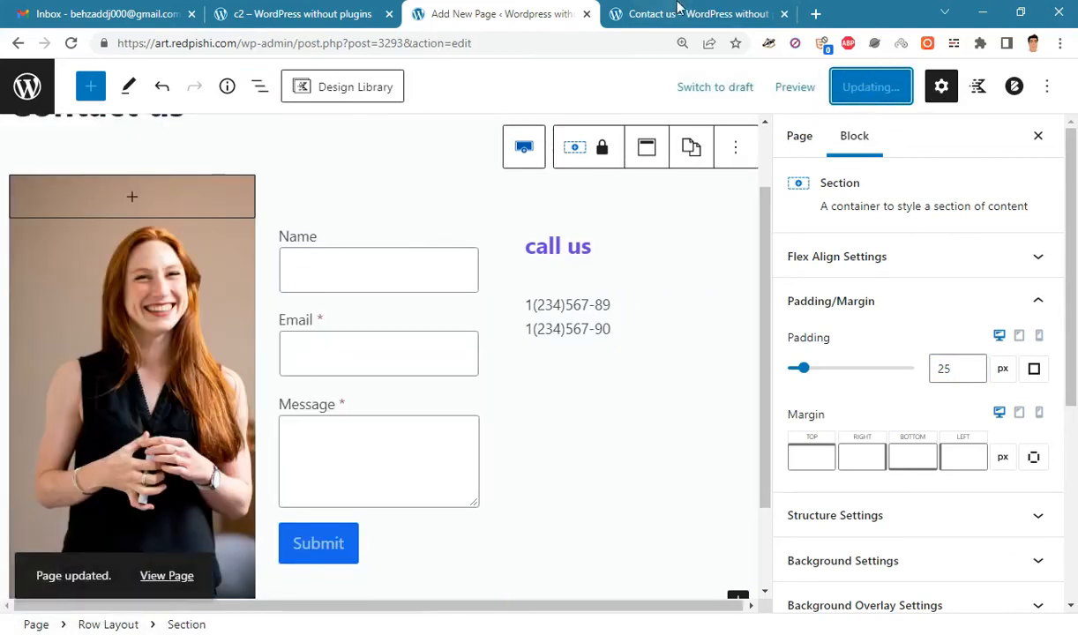
pyautogui.click(677, 10)
pyautogui.click(72, 43)
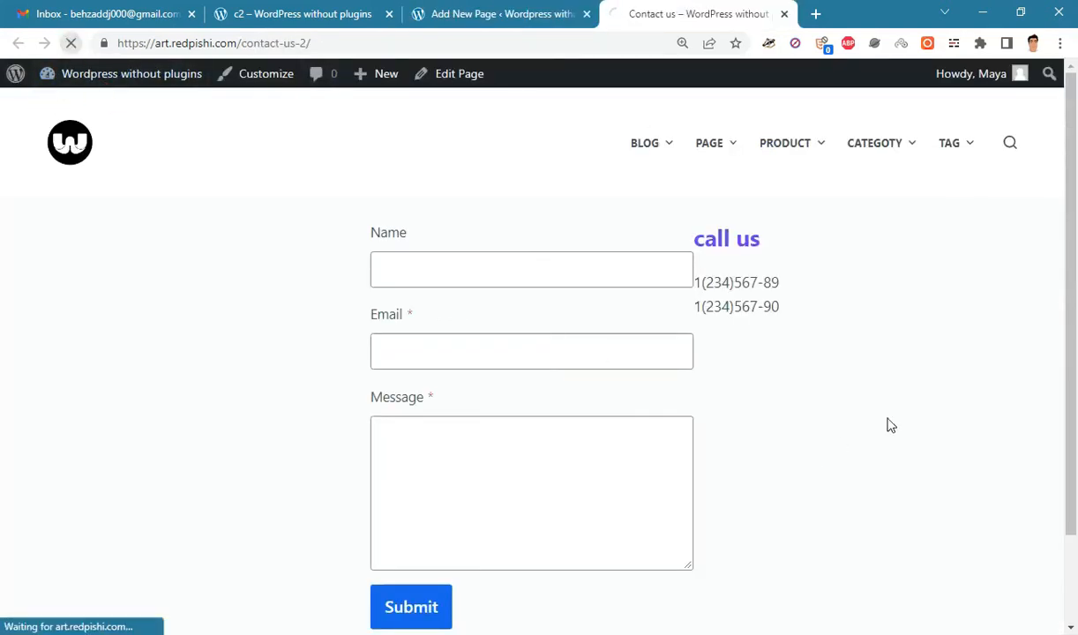
pyautogui.moveTo(1075, 346); pyautogui.dragTo(1074, 320)
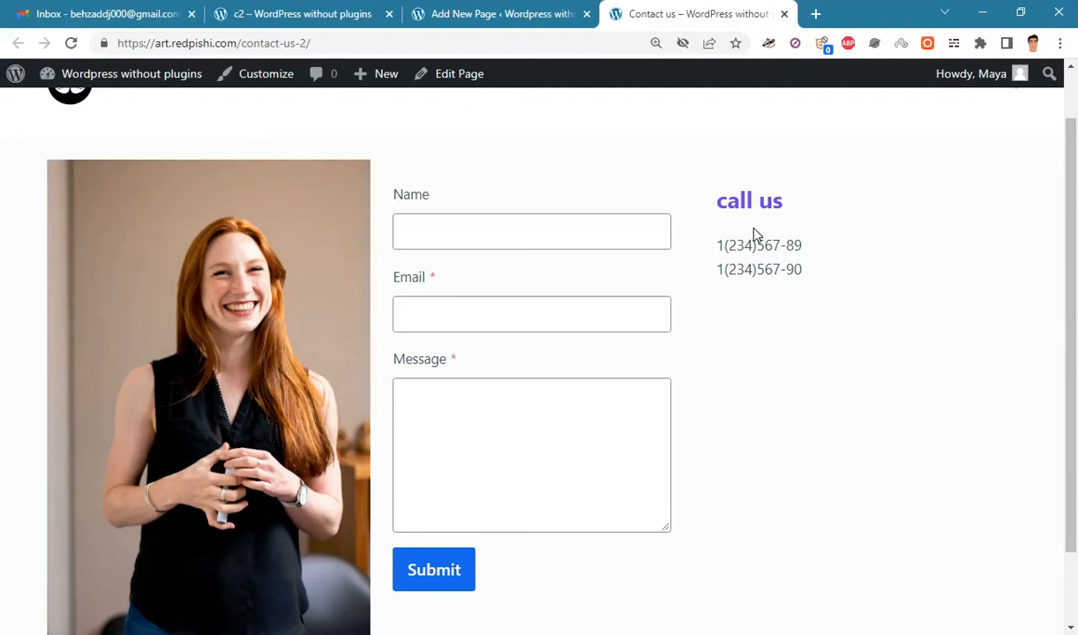
pyautogui.click(558, 12)
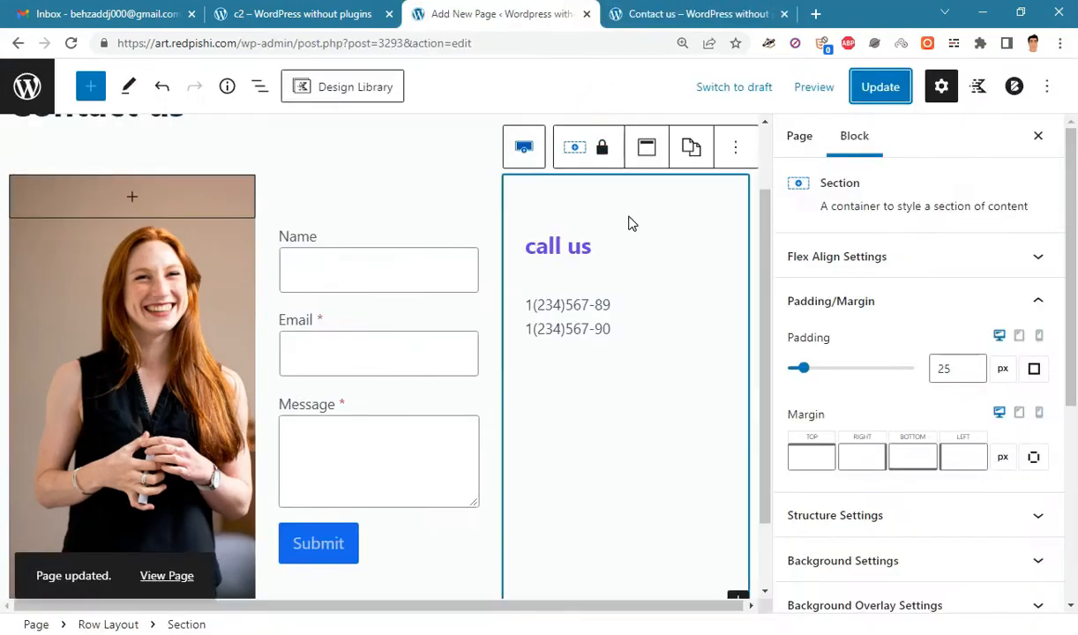
# - Set the call us heading's Margin Bottom to 0 and update the page
pyautogui.click(560, 248)
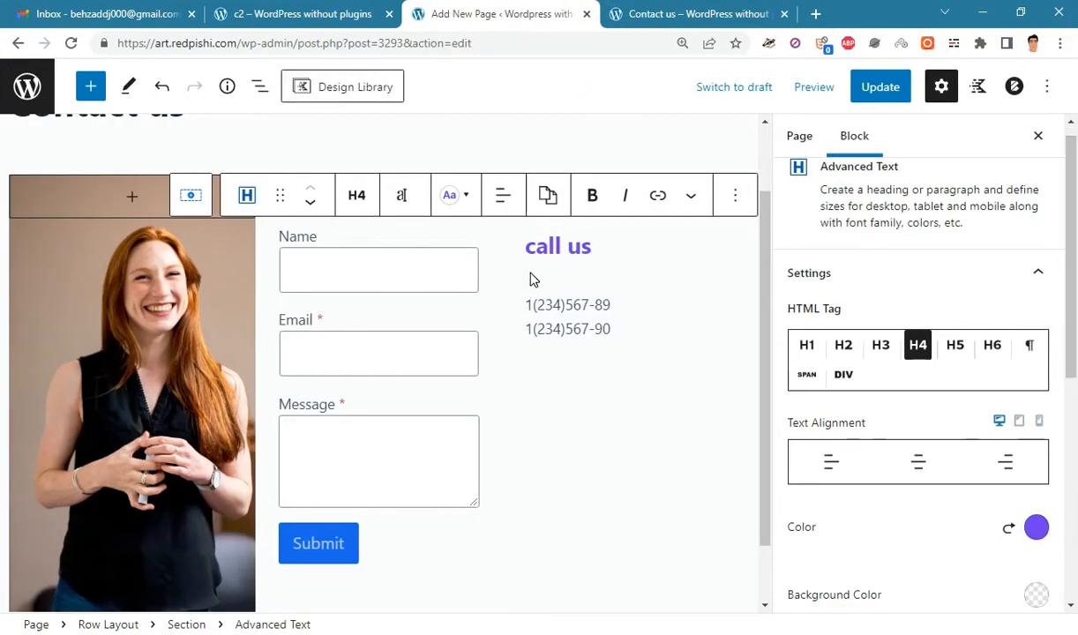
pyautogui.moveTo(1069, 241); pyautogui.dragTo(1076, 454)
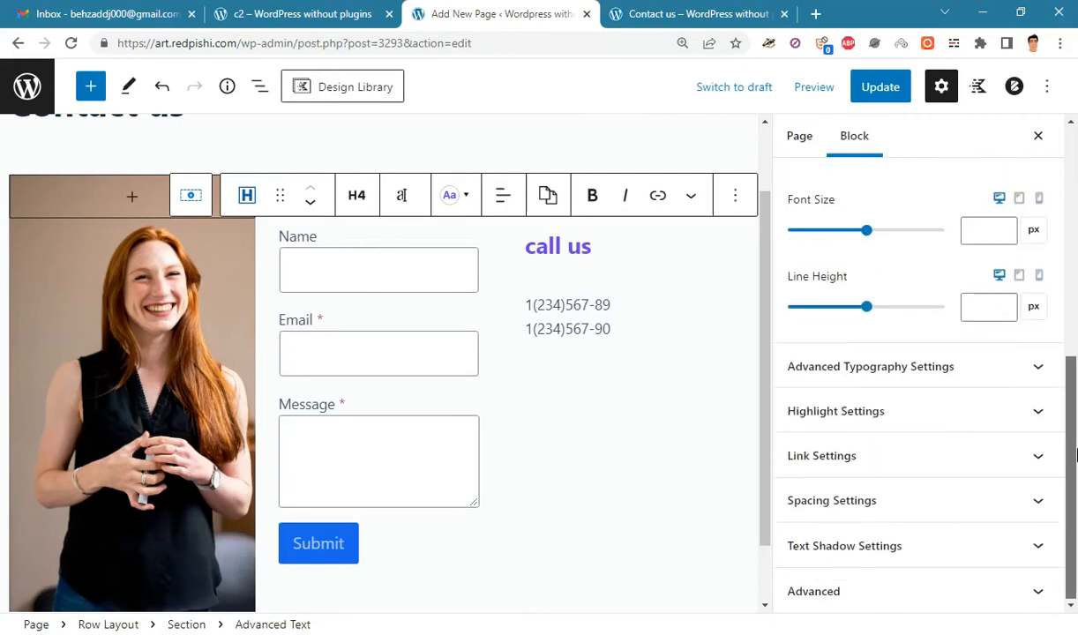
pyautogui.click(950, 496)
pyautogui.scroll(-1, 1074, 463)
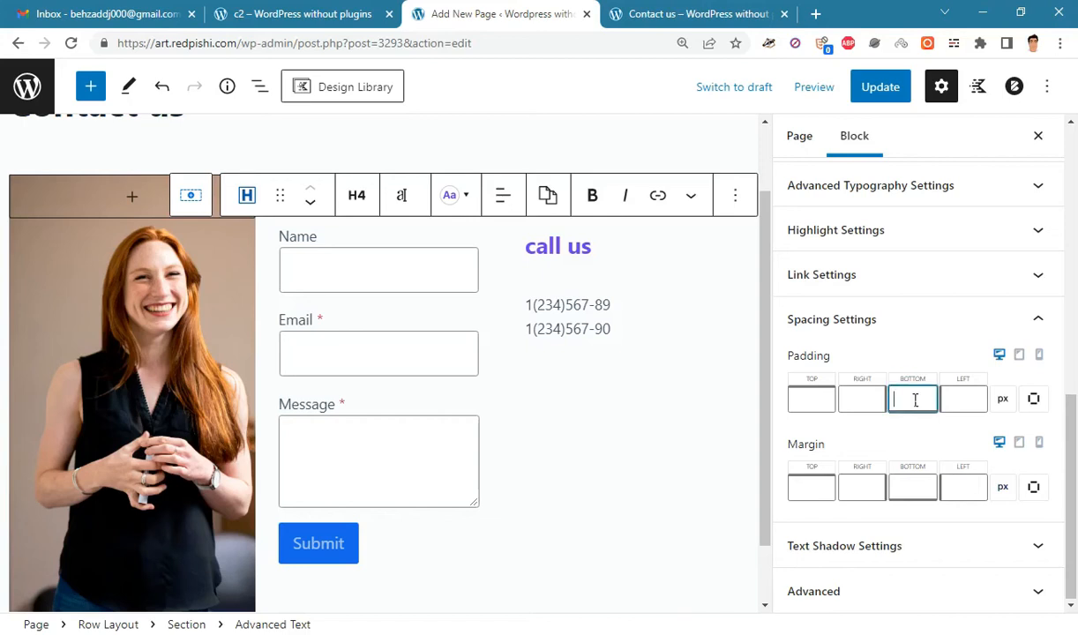
pyautogui.click(924, 486)
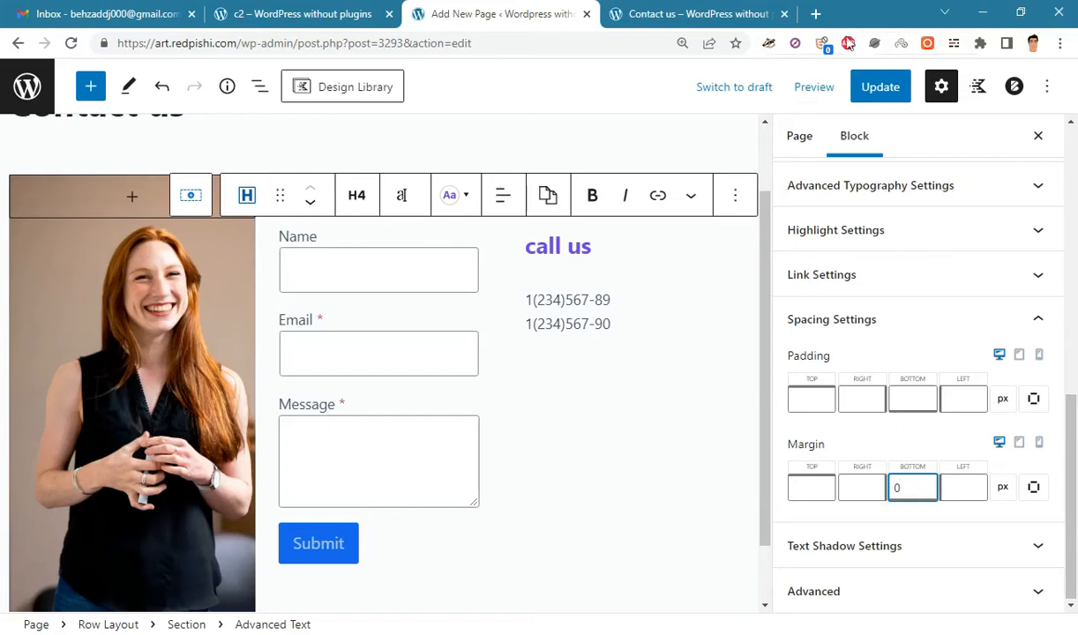
pyautogui.click(873, 84)
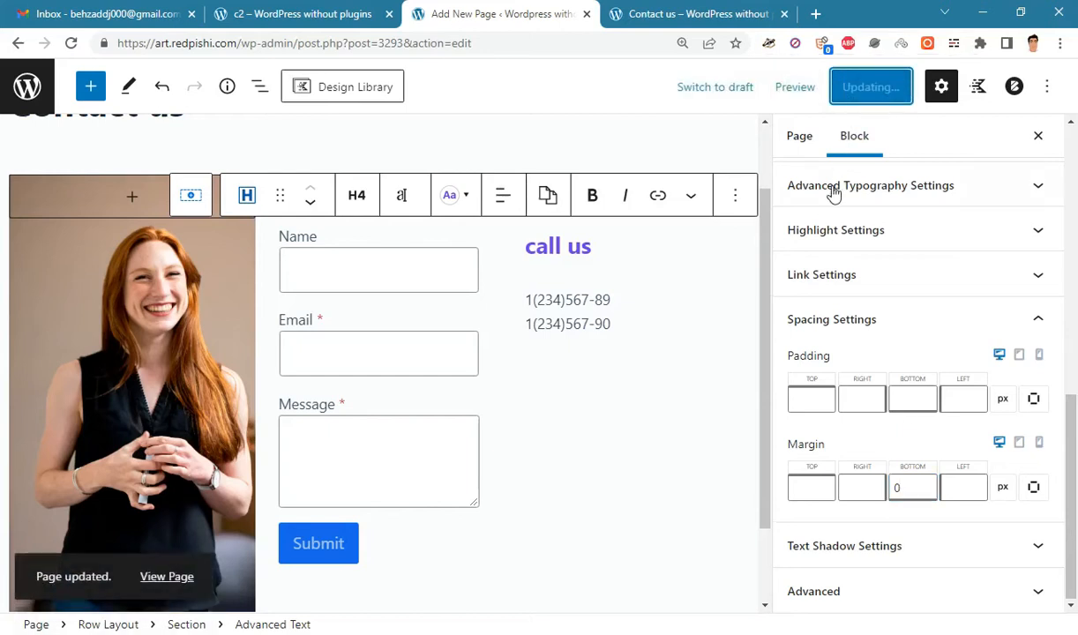
# - Reload the live Contact us page to confirm the phone numbers sit right under the heading
pyautogui.click(608, 11)
pyautogui.click(76, 48)
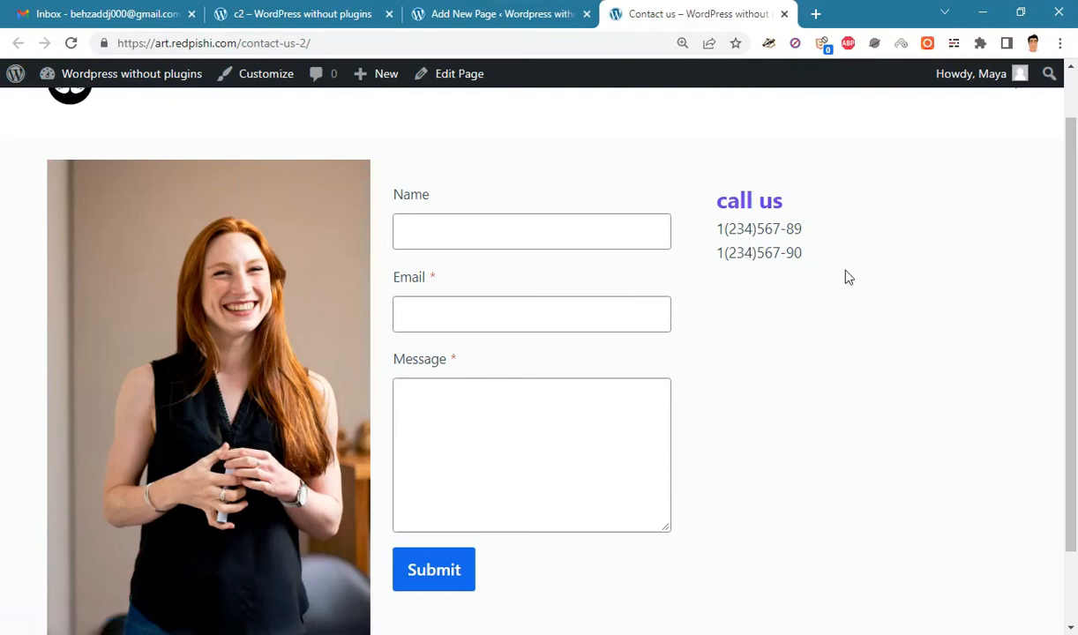
pyautogui.moveTo(844, 271); pyautogui.dragTo(705, 176)
pyautogui.click(790, 280)
pyautogui.scroll(-2, 613, 243)
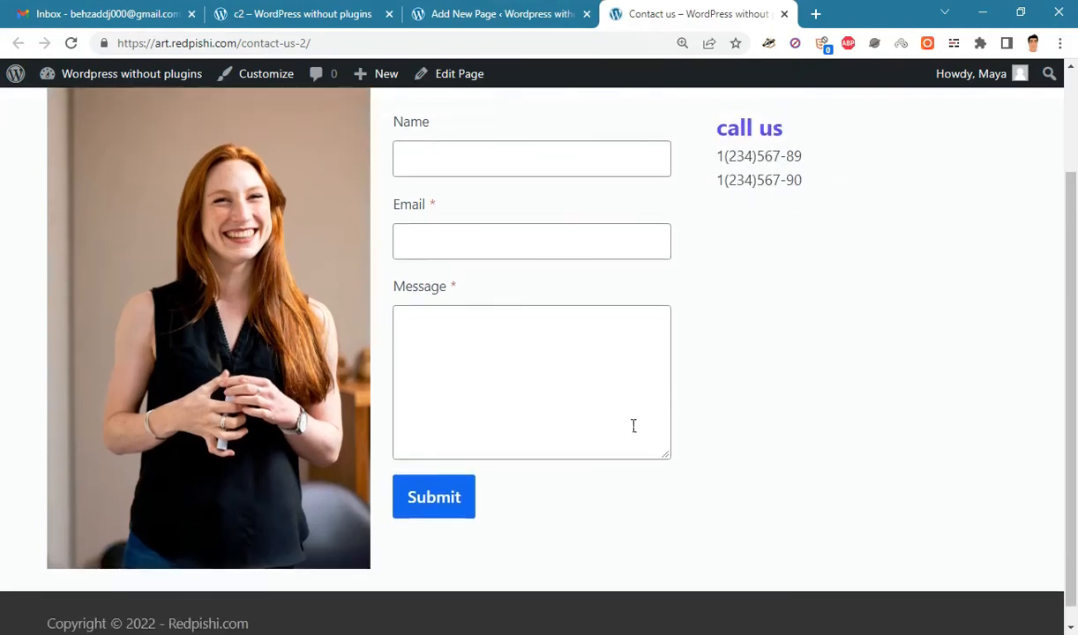
pyautogui.scroll(2, 633, 426)
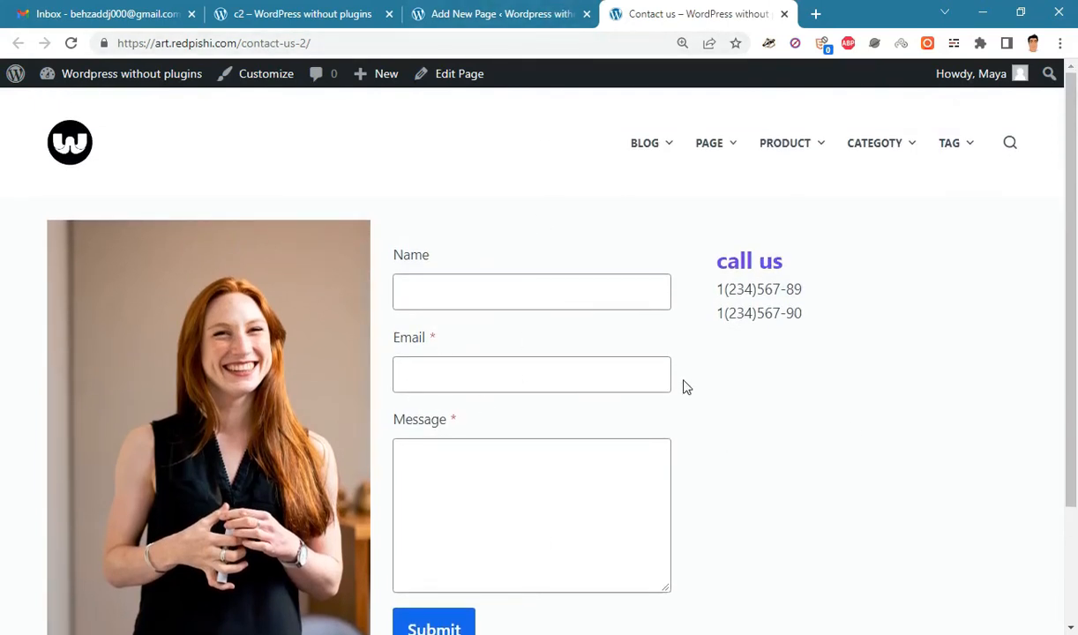
pyautogui.click(464, 11)
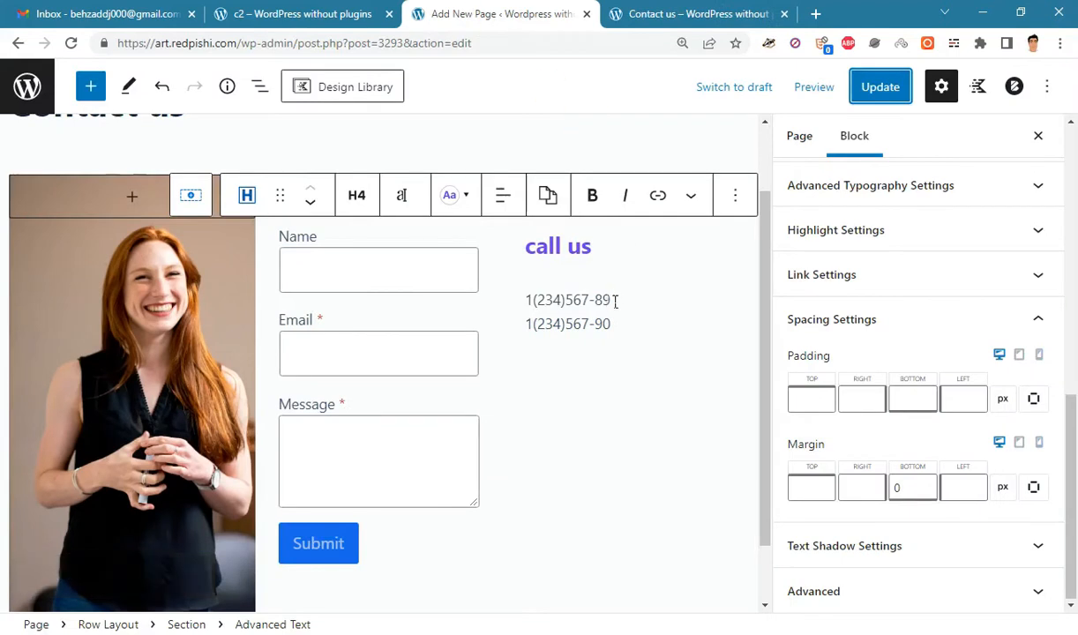
# - Duplicate the call us heading and phone numbers pair twice, making three info blocks
pyautogui.click(589, 300)
pyautogui.click(260, 86)
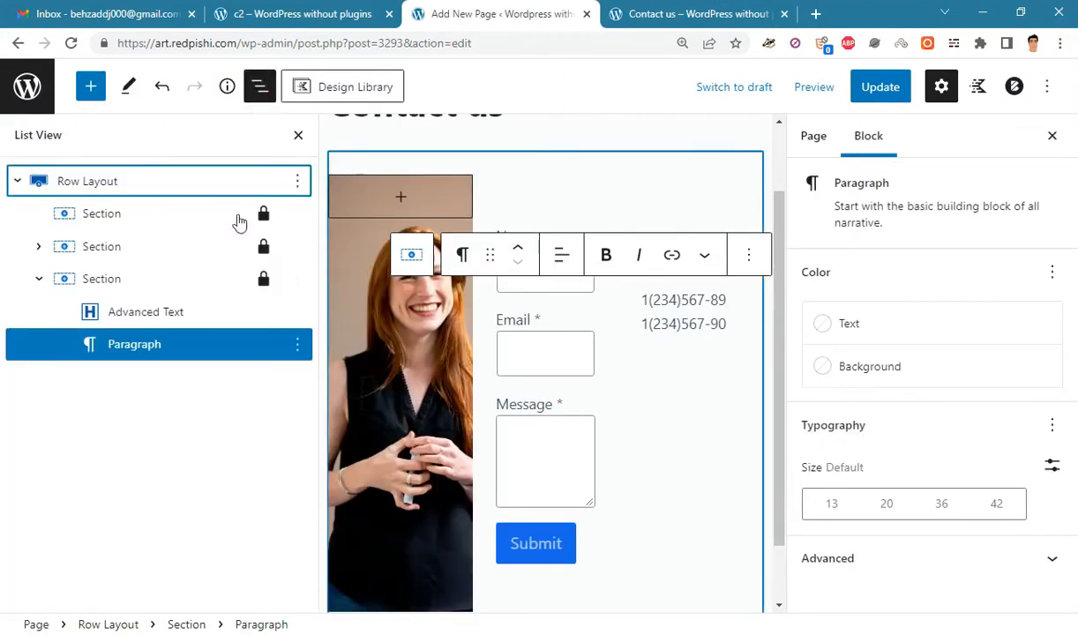
pyautogui.keyDown('shift'); pyautogui.click(181, 312); pyautogui.keyUp('shift')
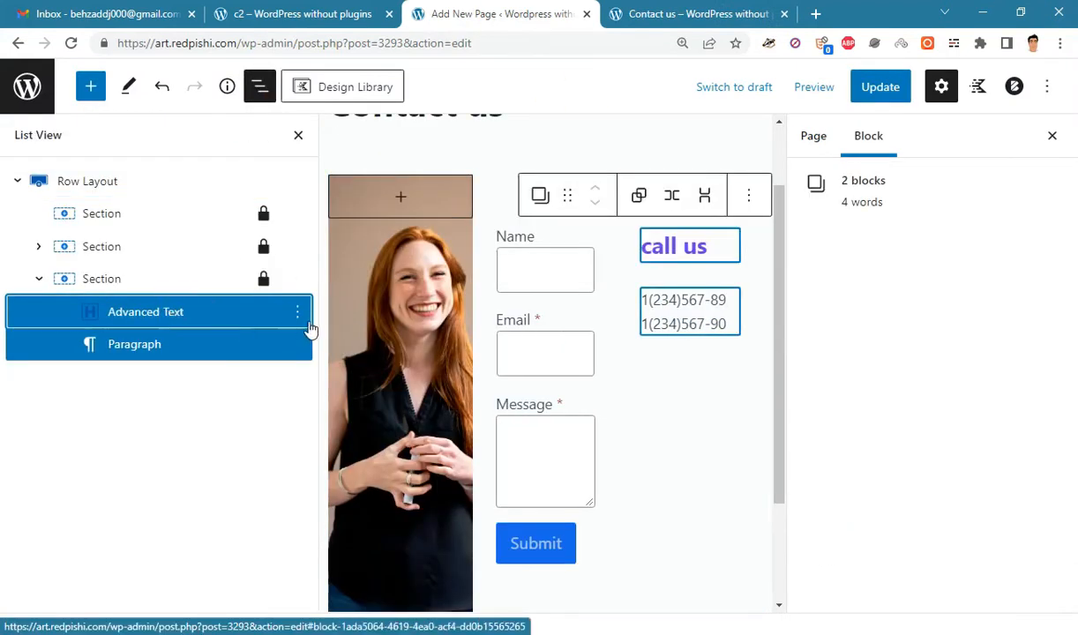
pyautogui.click(298, 313)
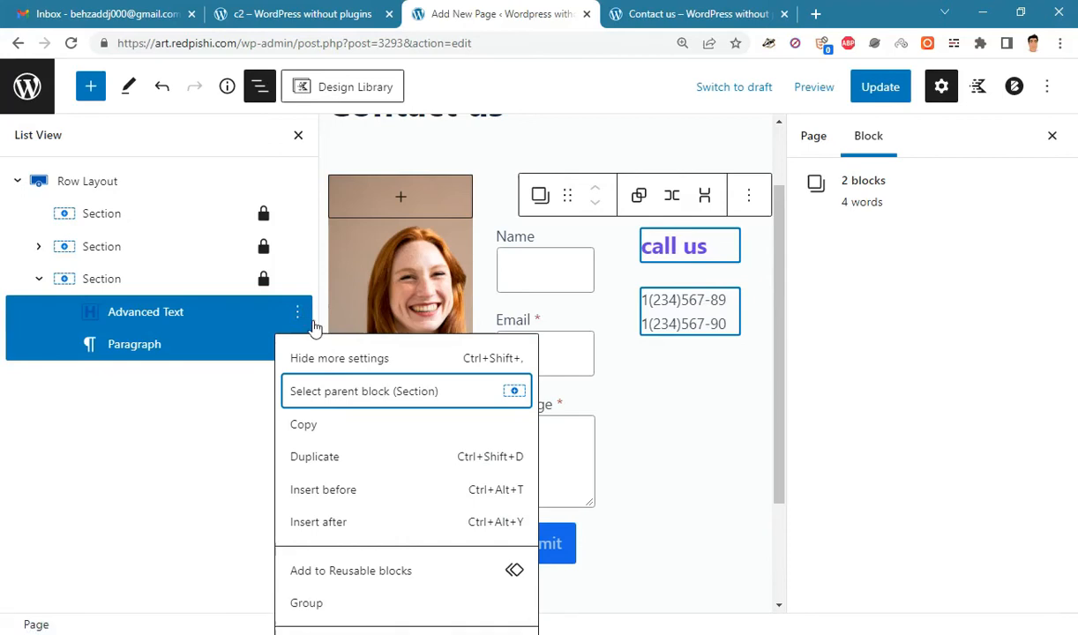
pyautogui.click(322, 455)
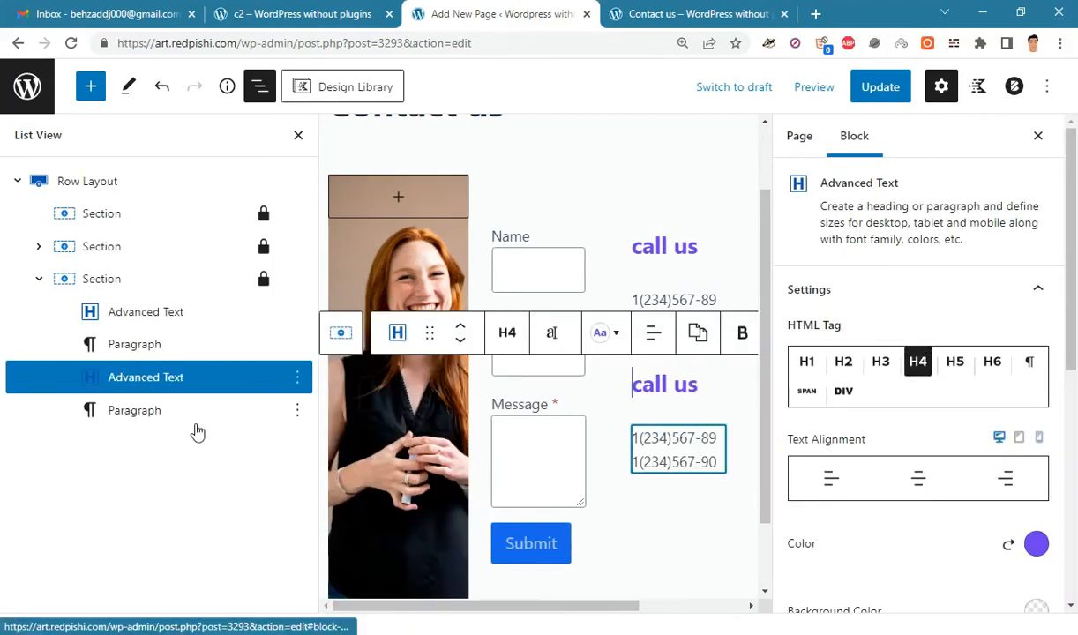
pyautogui.keyDown('shift'); pyautogui.click(192, 412); pyautogui.keyUp('shift')
pyautogui.click(298, 378)
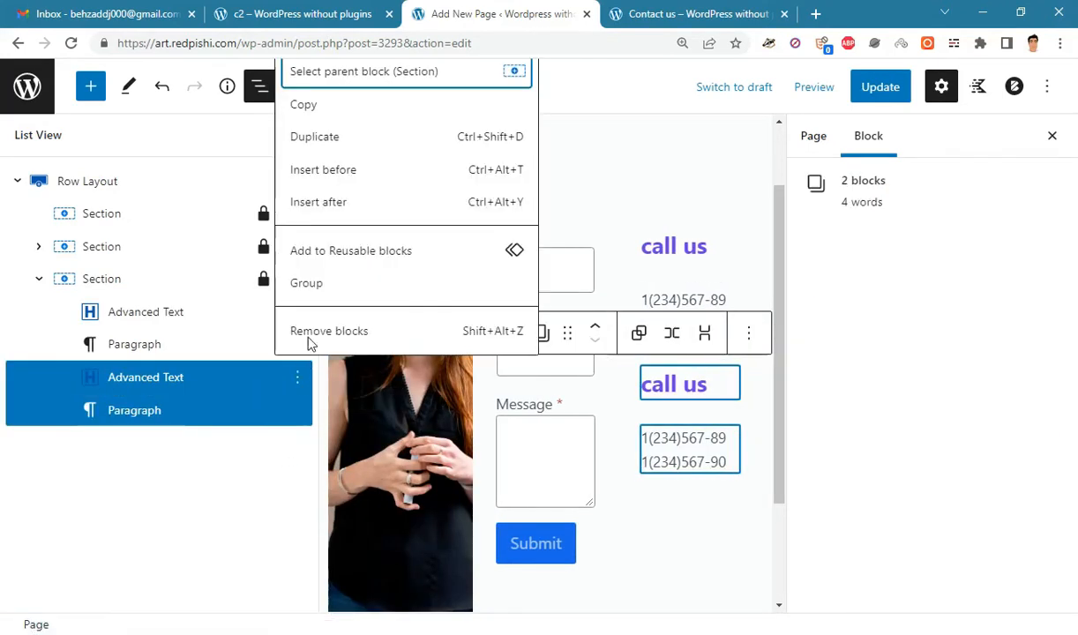
pyautogui.click(334, 139)
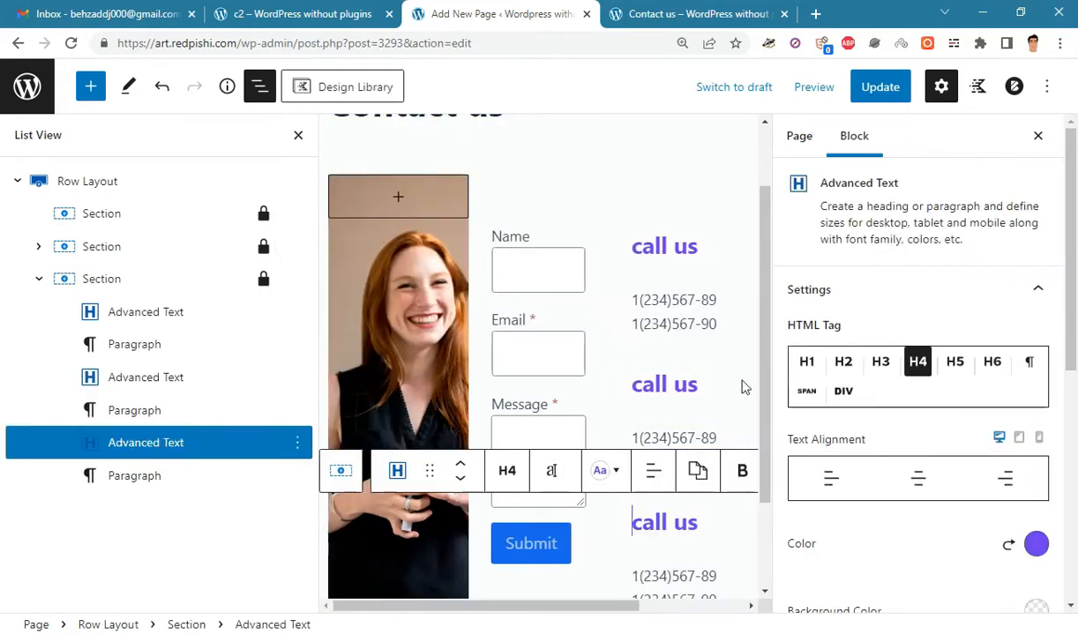
# - Close the settings sidebar and bring up the Notepad++ notes
pyautogui.click(1039, 137)
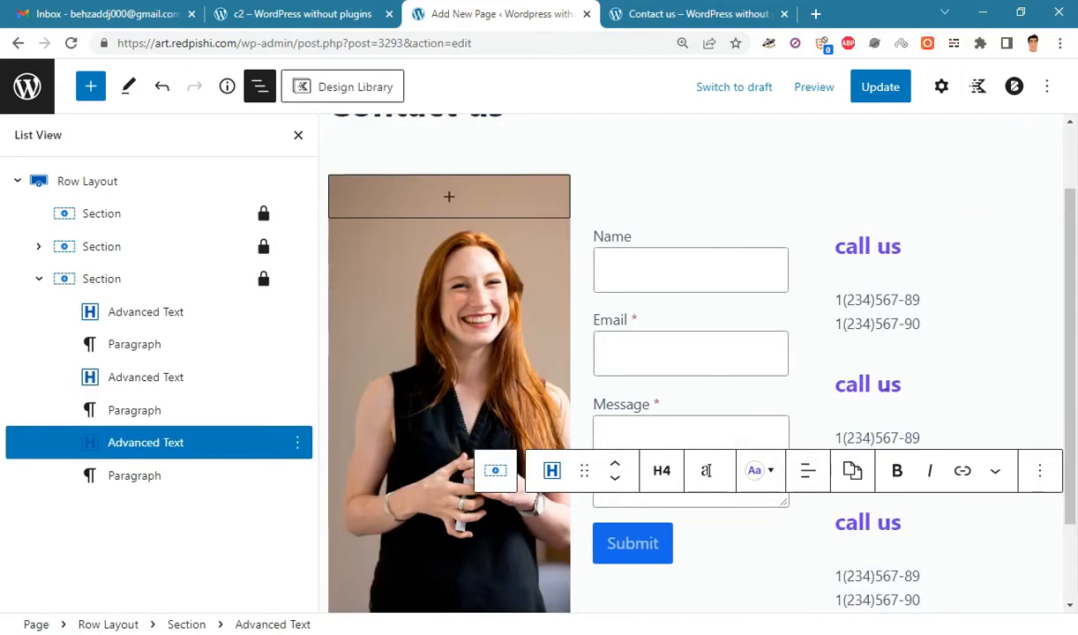
pyautogui.hotkey('alt', 'Tab')
pyautogui.click(291, 202)
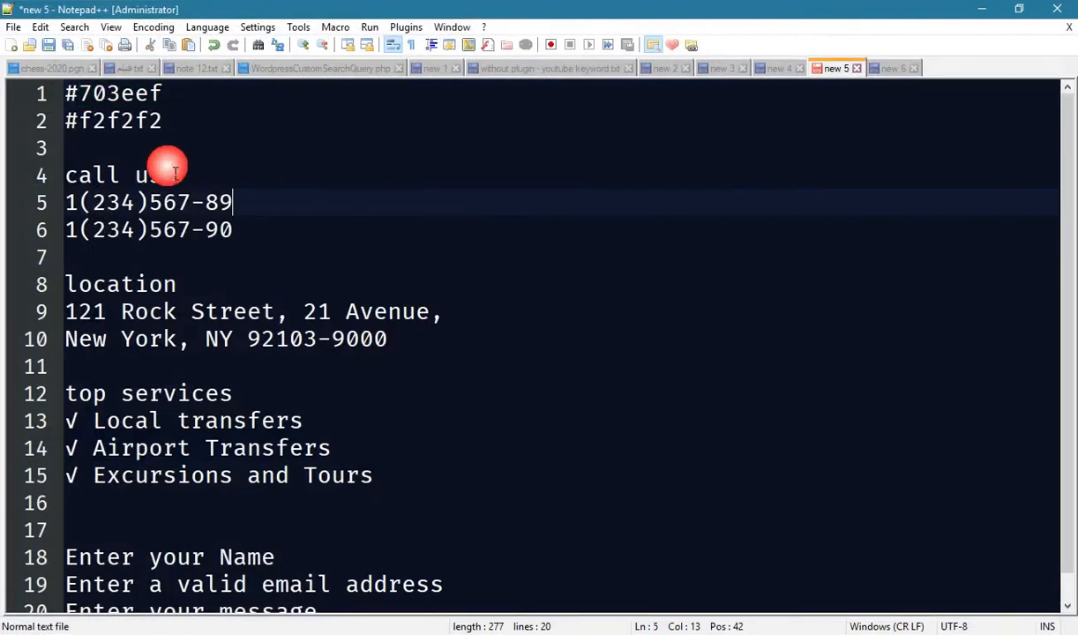
# - Replace the middle block's heading with 'location' copied from the notes
pyautogui.click(199, 290)
pyautogui.moveTo(177, 284); pyautogui.dragTo(64, 284)
pyautogui.rightClick(89, 273)
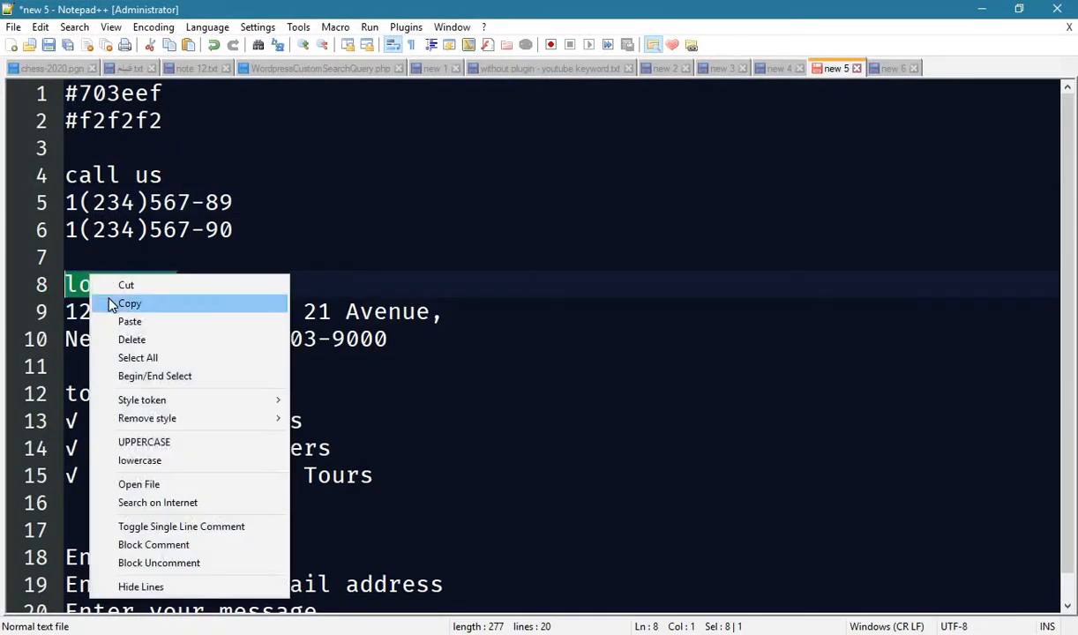
pyautogui.click(113, 304)
pyautogui.hotkey('alt', 'Tab')
pyautogui.tripleClick(882, 388)
pyautogui.hotkey('ctrl', 'v')
# - Replace the middle block's phone lines with the two street address lines
pyautogui.hotkey('alt', 'Tab')
pyautogui.moveTo(388, 337); pyautogui.dragTo(64, 313)
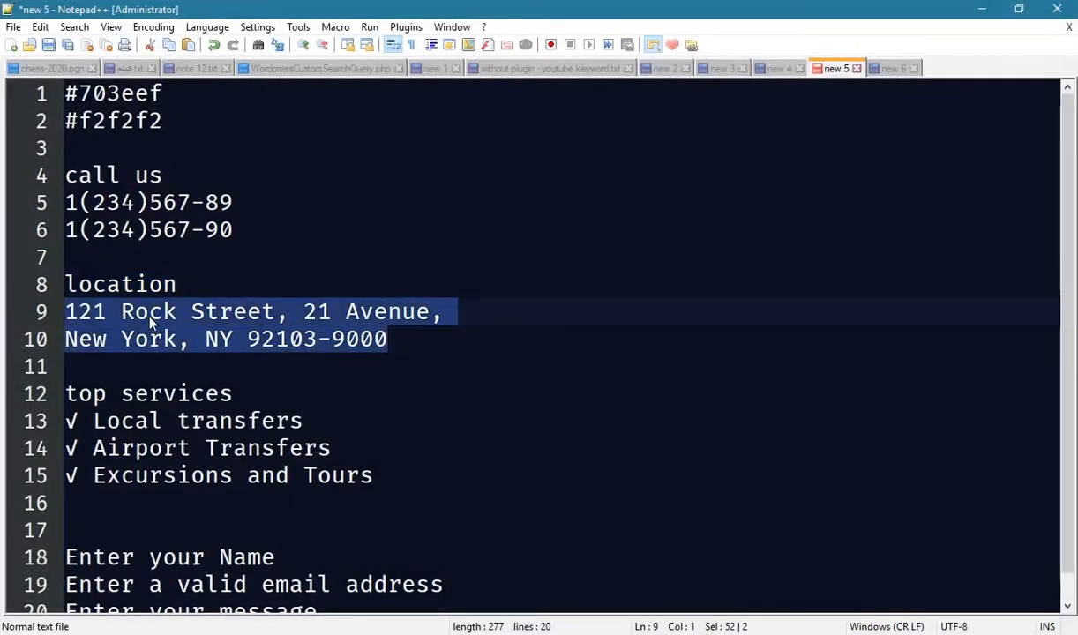
pyautogui.rightClick(149, 311)
pyautogui.click(177, 341)
pyautogui.hotkey('alt', 'Tab')
pyautogui.tripleClick(882, 463)
pyautogui.moveTo(835, 438); pyautogui.dragTo(922, 462)
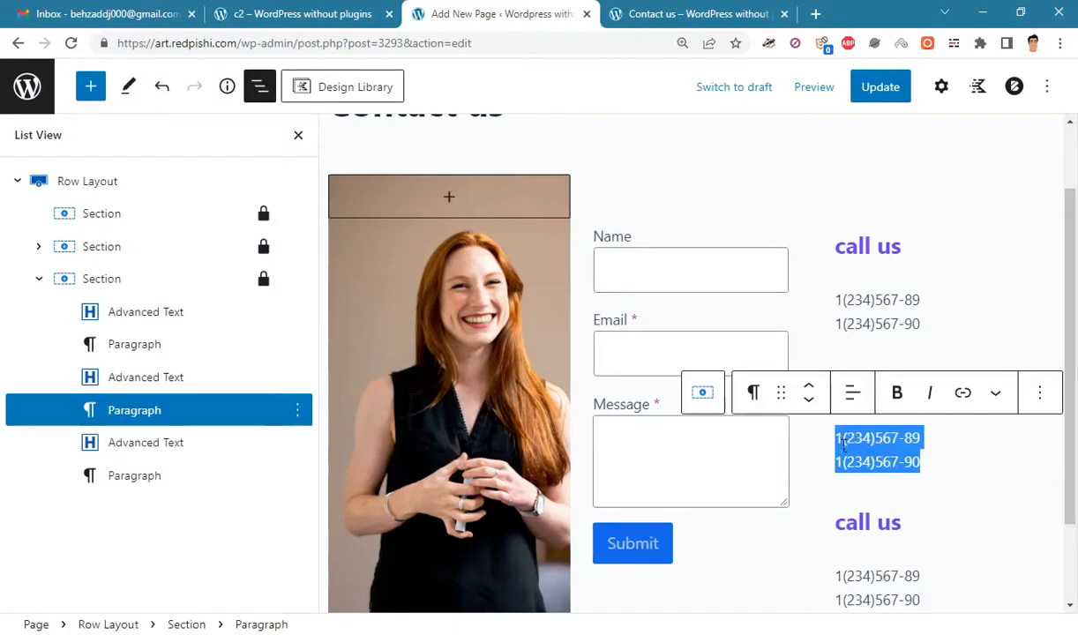
pyautogui.rightClick(882, 451)
pyautogui.click(800, 269)
# - Change the lower block's heading to 'top services'
pyautogui.hotkey('alt', 'Tab')
pyautogui.scroll(-1, 260, 373)
pyautogui.moveTo(234, 366); pyautogui.dragTo(67, 366)
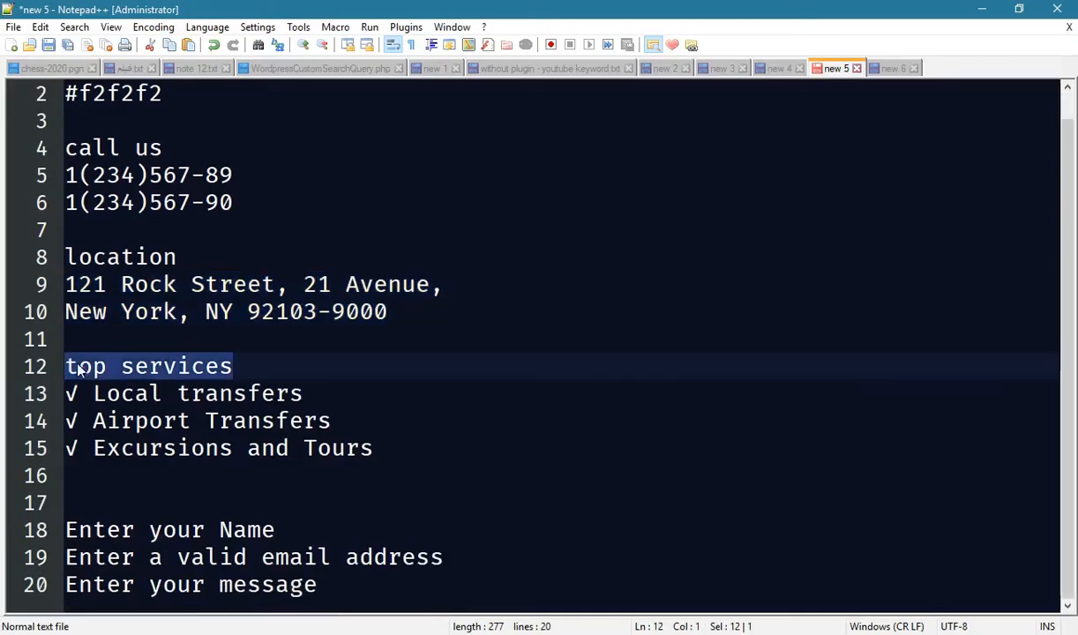
pyautogui.rightClick(67, 363)
pyautogui.click(97, 66)
pyautogui.hotkey('alt', 'Tab')
pyautogui.scroll(-2, 873, 415)
pyautogui.click(873, 410)
pyautogui.tripleClick(873, 410)
pyautogui.rightClick(871, 408)
pyautogui.click(890, 199)
# - Replace the lower block's phone lines with the three ticked service lines
pyautogui.hotkey('alt', 'Tab')
pyautogui.moveTo(374, 448); pyautogui.dragTo(65, 393)
pyautogui.rightClick(176, 394)
pyautogui.click(212, 100)
pyautogui.click(975, 7)
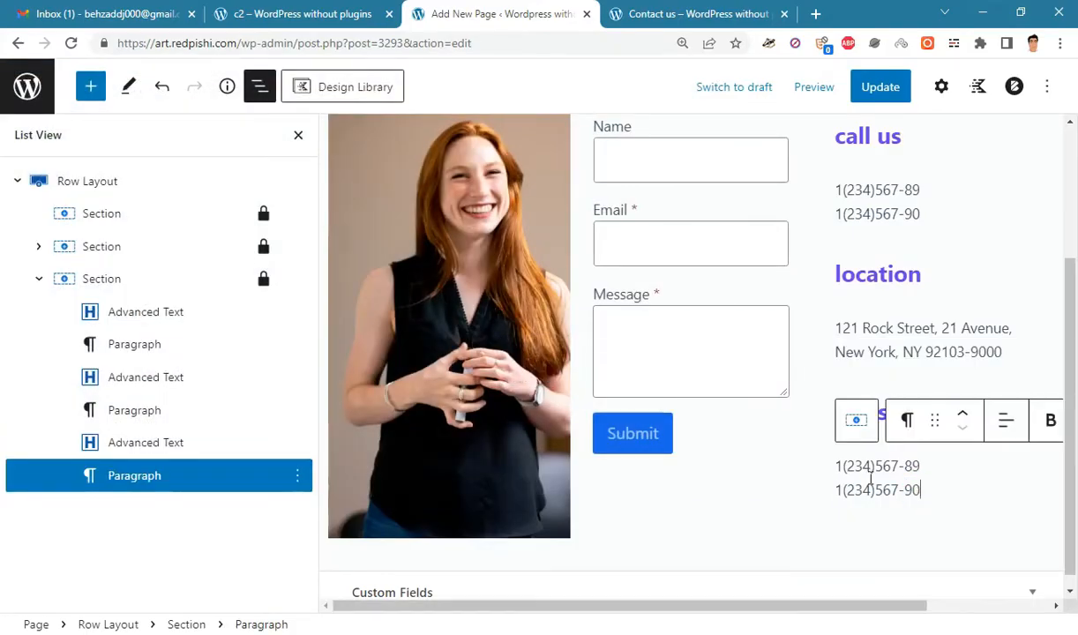
pyautogui.moveTo(921, 491); pyautogui.dragTo(836, 465)
pyautogui.hotkey('ctrl', 'v')
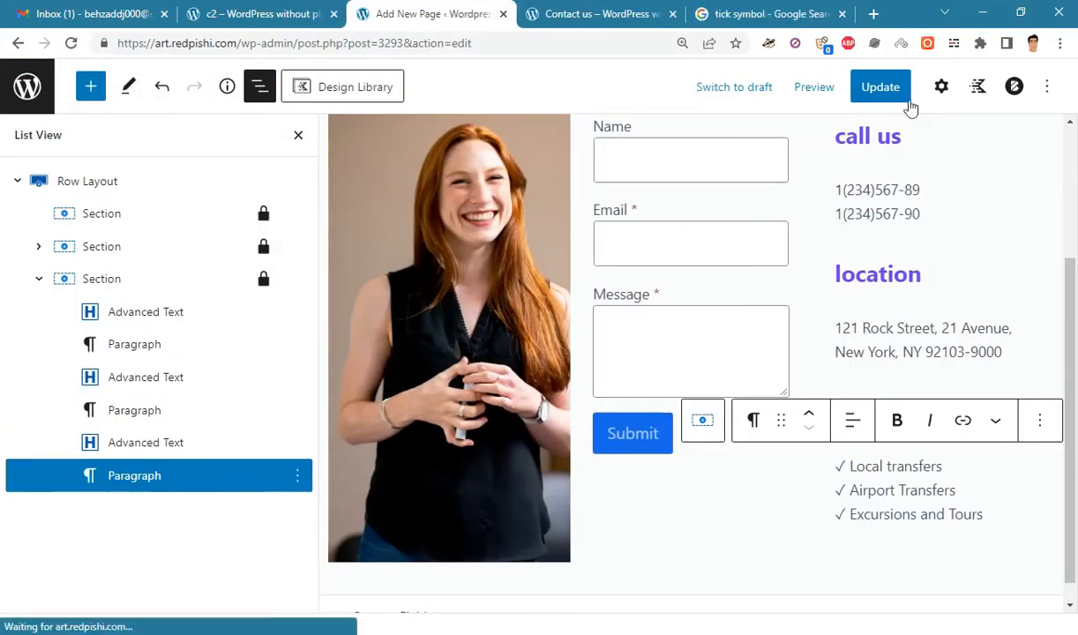
# - Update the page and reload the live Contact us page to check the location and top services blocks
pyautogui.click(893, 93)
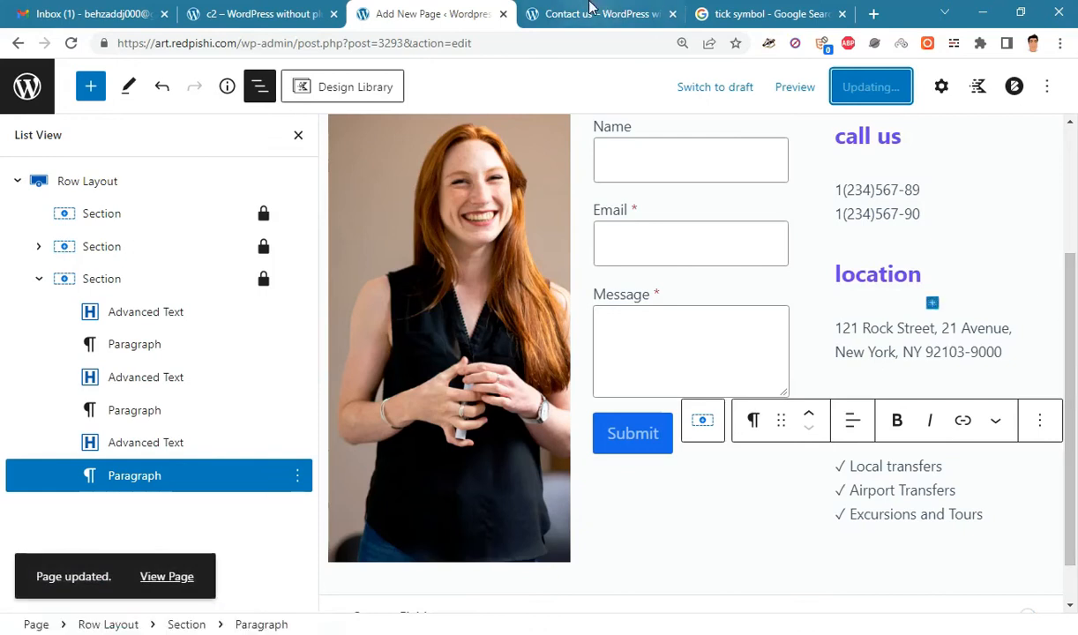
pyautogui.click(589, 14)
pyautogui.click(70, 42)
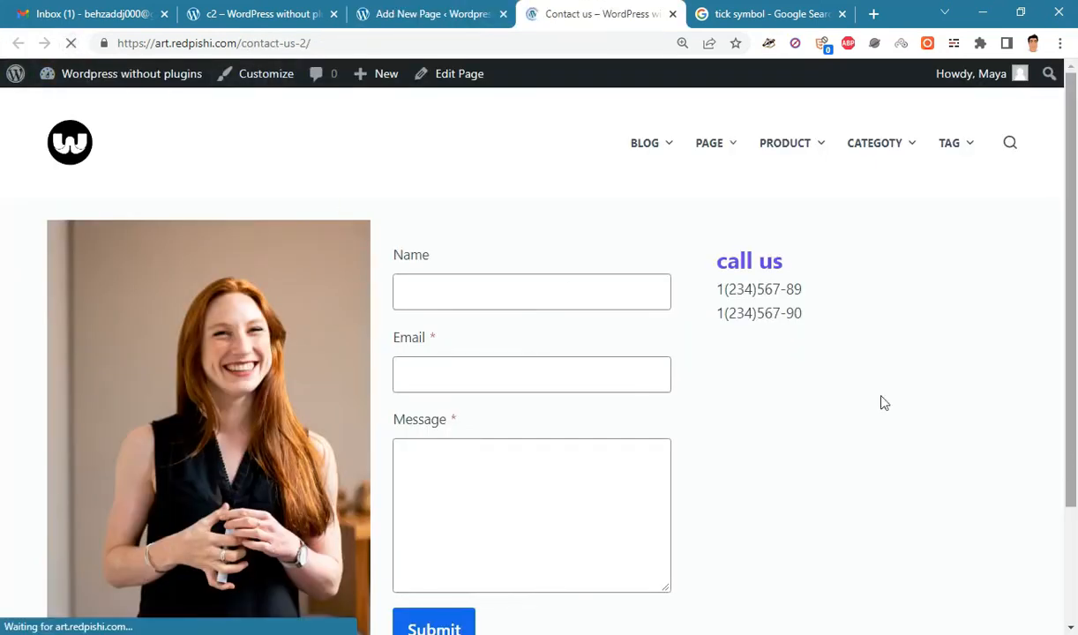
pyautogui.scroll(-3, 1074, 363)
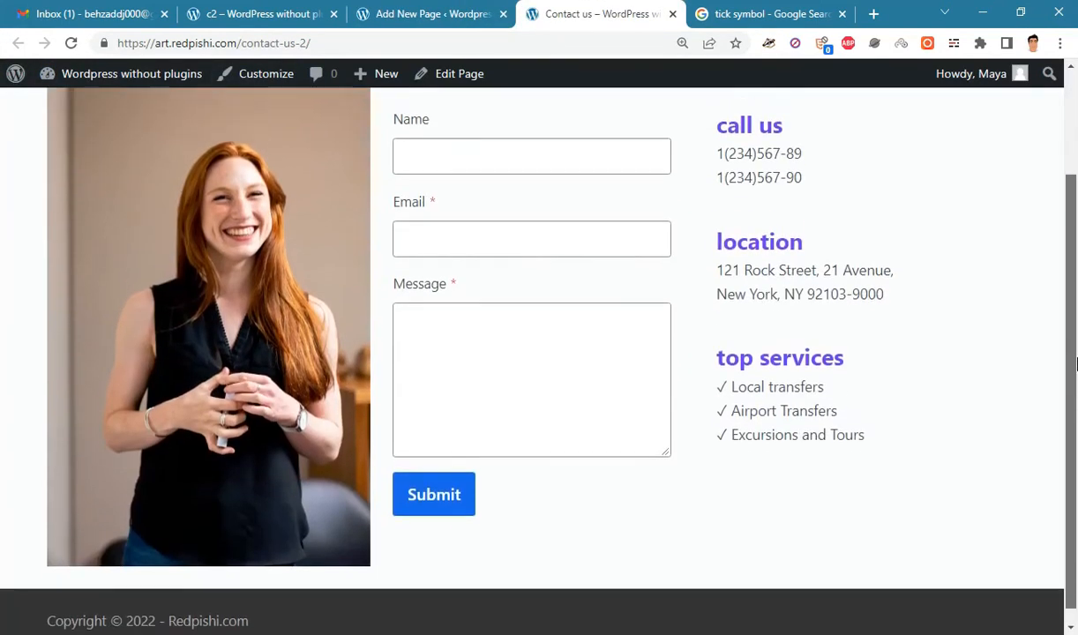
pyautogui.scroll(3, 1074, 363)
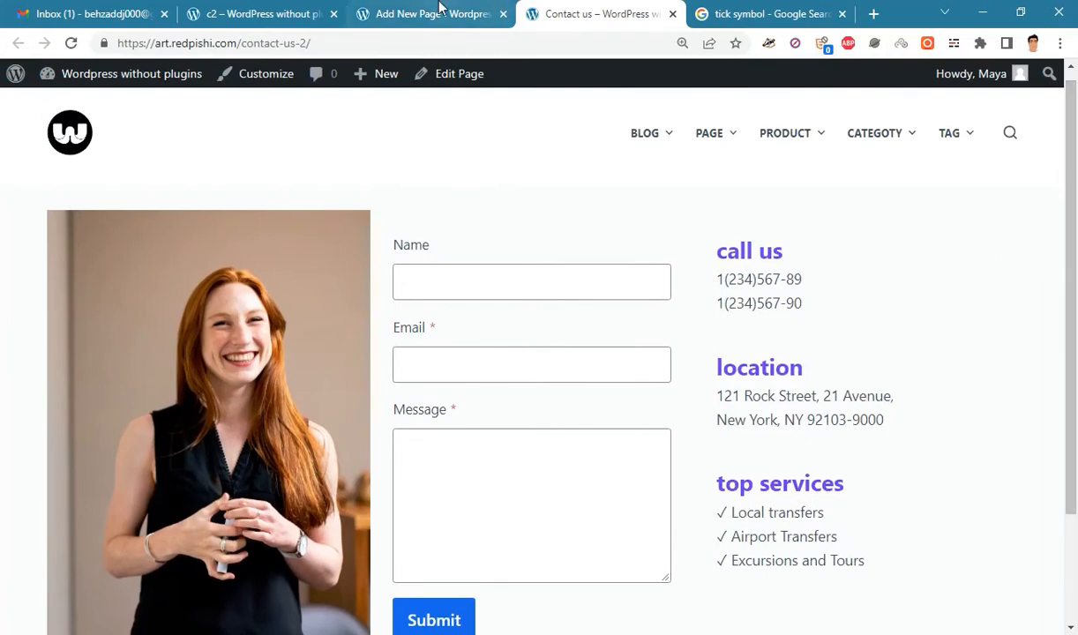
pyautogui.click(432, 10)
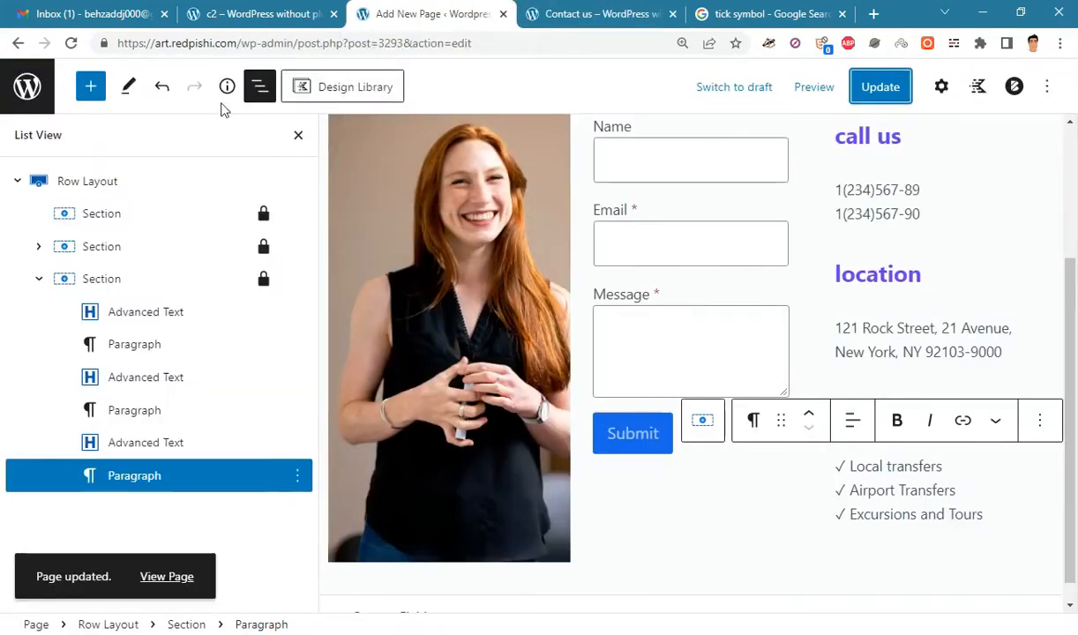
# - Switch the Row Layout's Background Overlay to Gradient
pyautogui.click(38, 279)
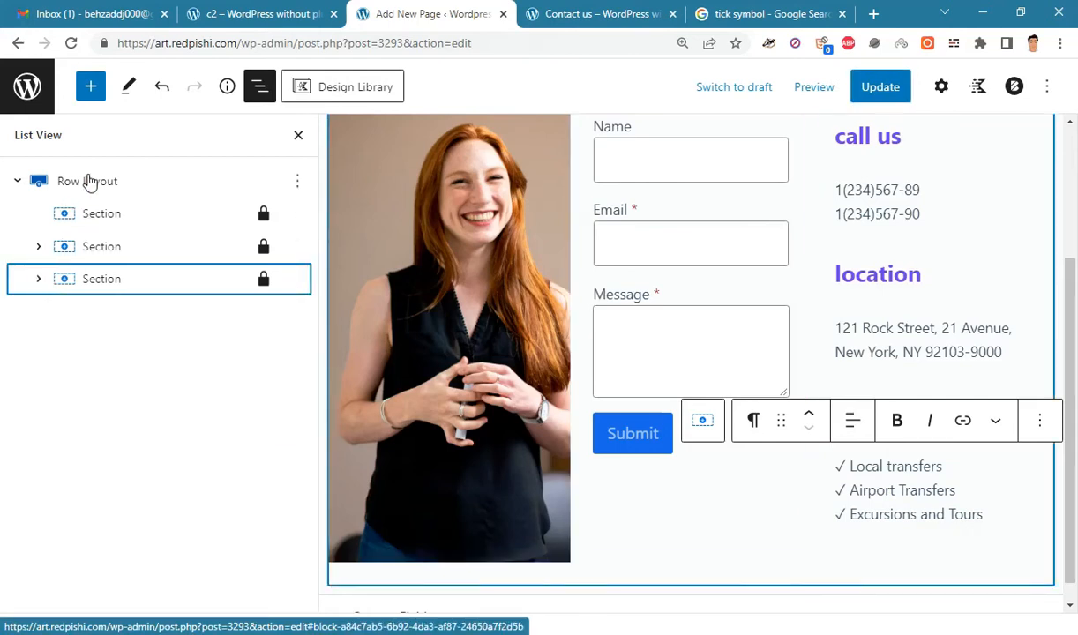
pyautogui.click(88, 181)
pyautogui.click(296, 138)
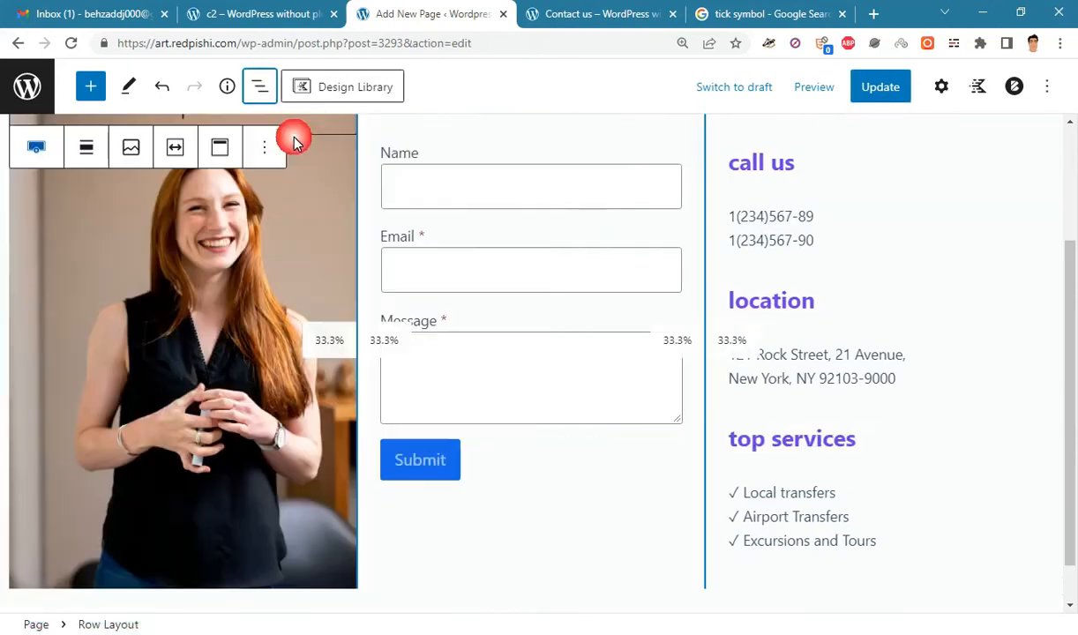
pyautogui.click(942, 86)
pyautogui.scroll(-2, 1075, 277)
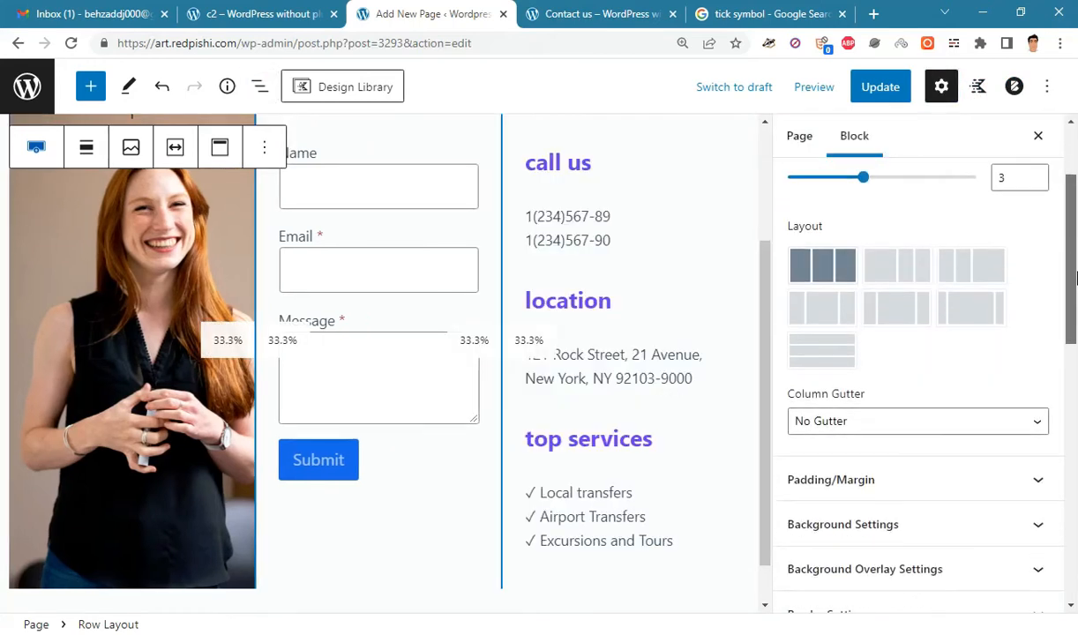
pyautogui.moveTo(1075, 278); pyautogui.dragTo(1075, 361)
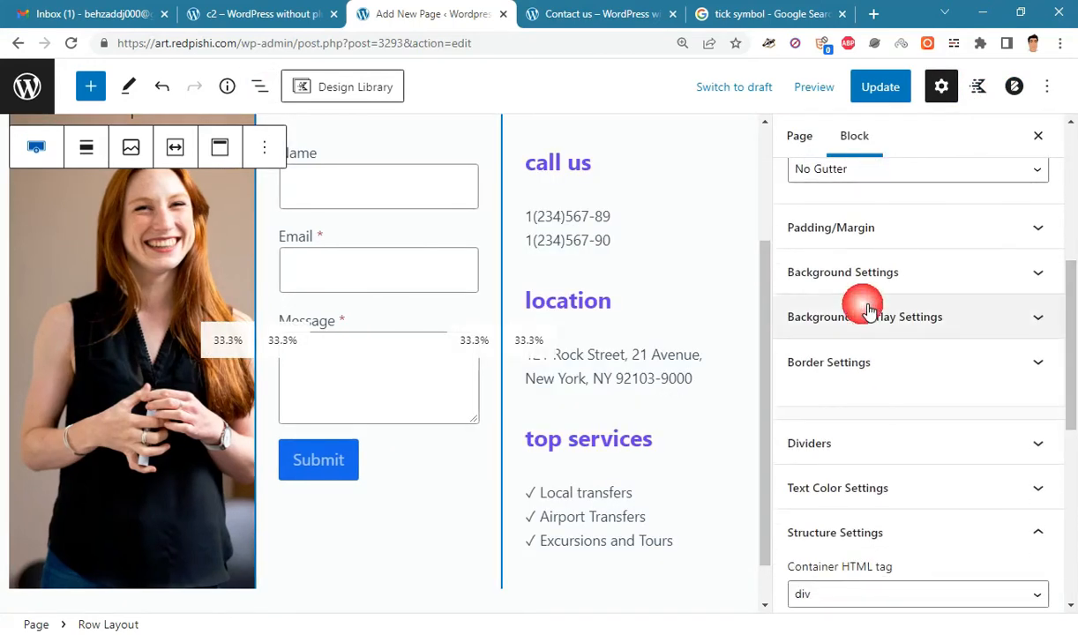
pyautogui.click(957, 323)
pyautogui.moveTo(1075, 283); pyautogui.dragTo(1075, 353)
pyautogui.scroll(2, 1075, 353)
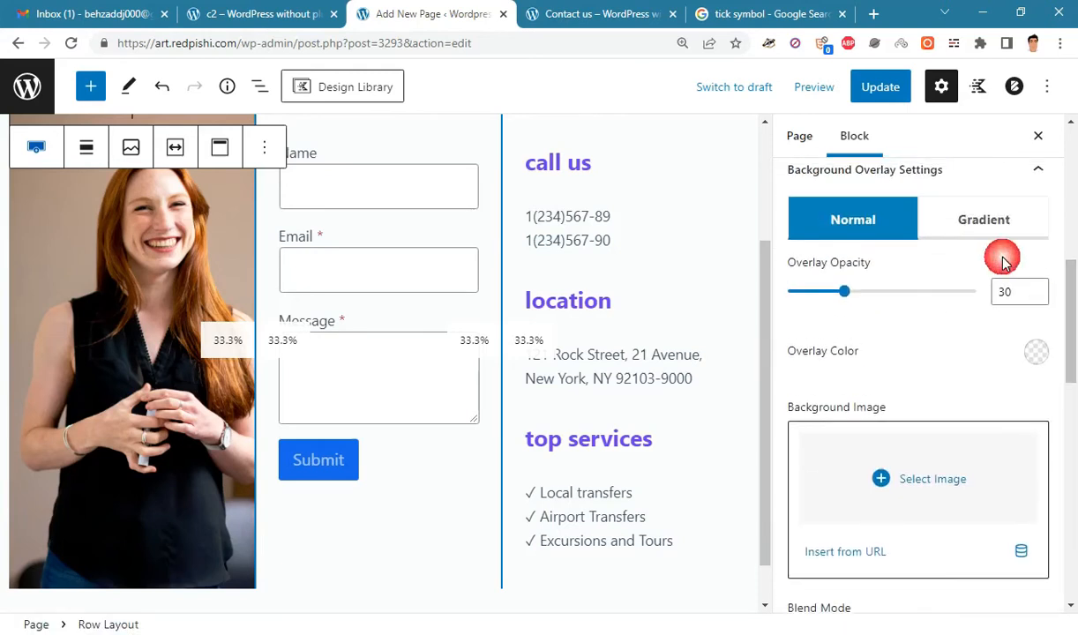
pyautogui.click(986, 221)
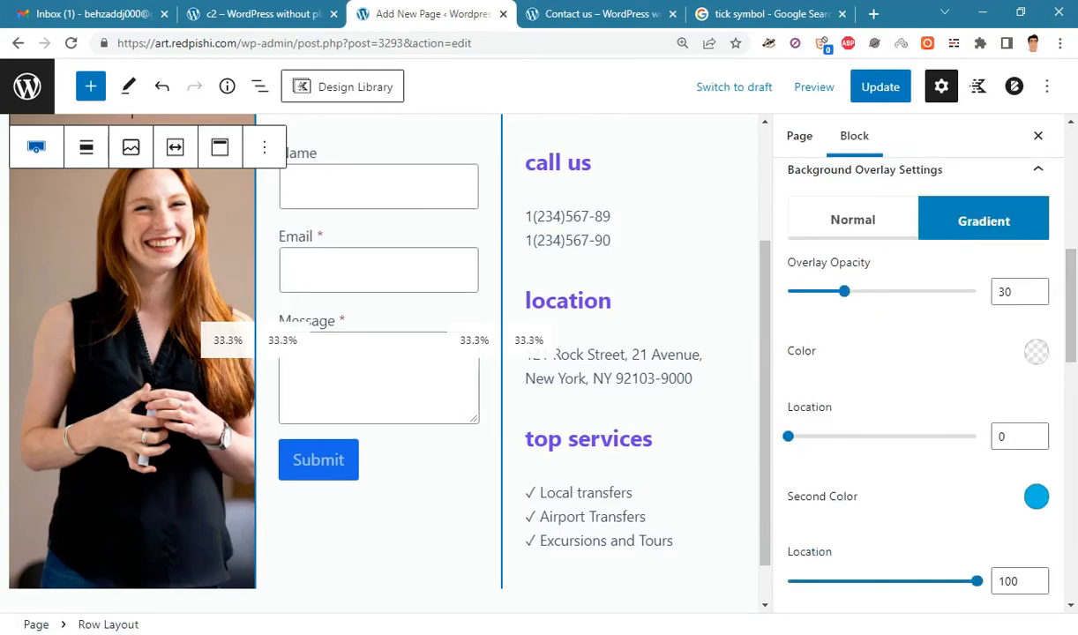
# - Set the gradient's first colour to purple 703eef, copied from the notes
pyautogui.hotkey('alt', 'Tab')
pyautogui.scroll(1, 529, 336)
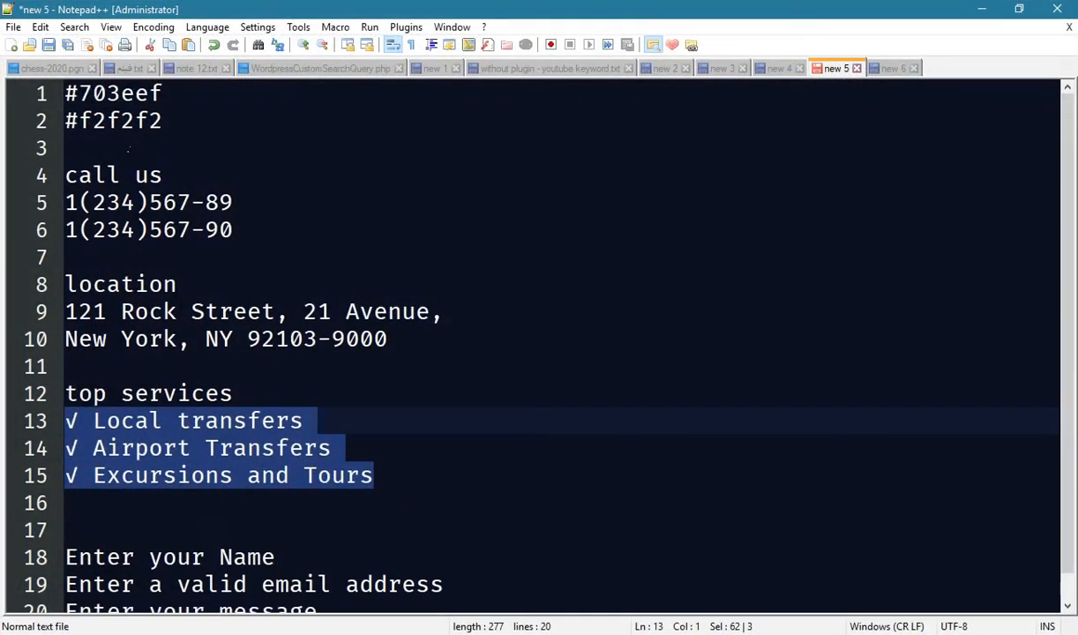
pyautogui.moveTo(79, 94); pyautogui.dragTo(176, 96)
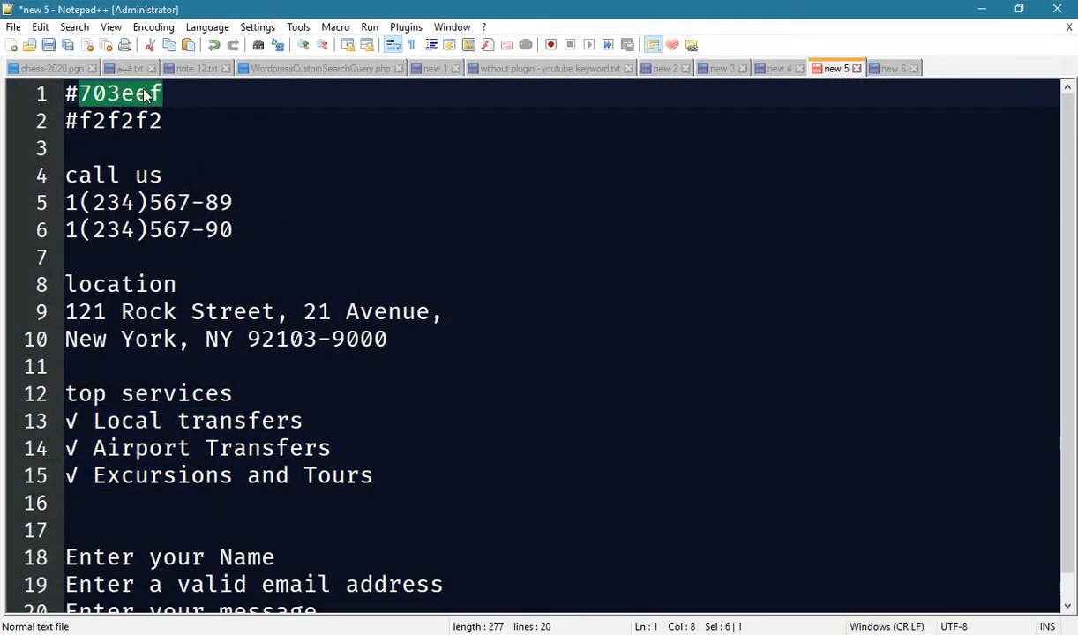
pyautogui.rightClick(145, 93)
pyautogui.click(173, 116)
pyautogui.click(981, 9)
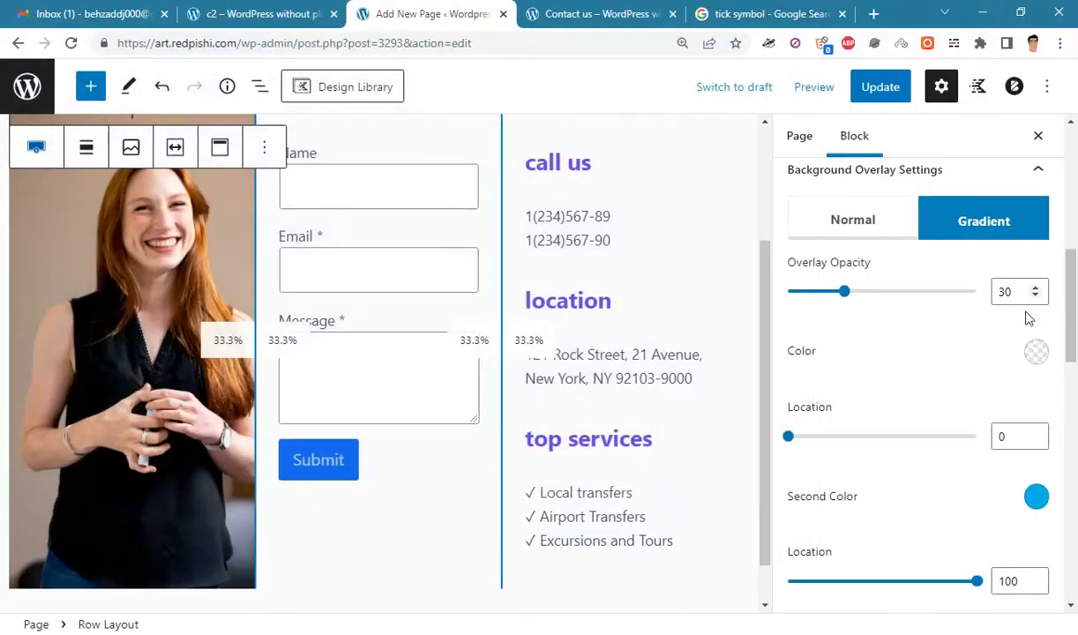
pyautogui.scroll(2, 984, 369)
pyautogui.scroll(-1, 949, 464)
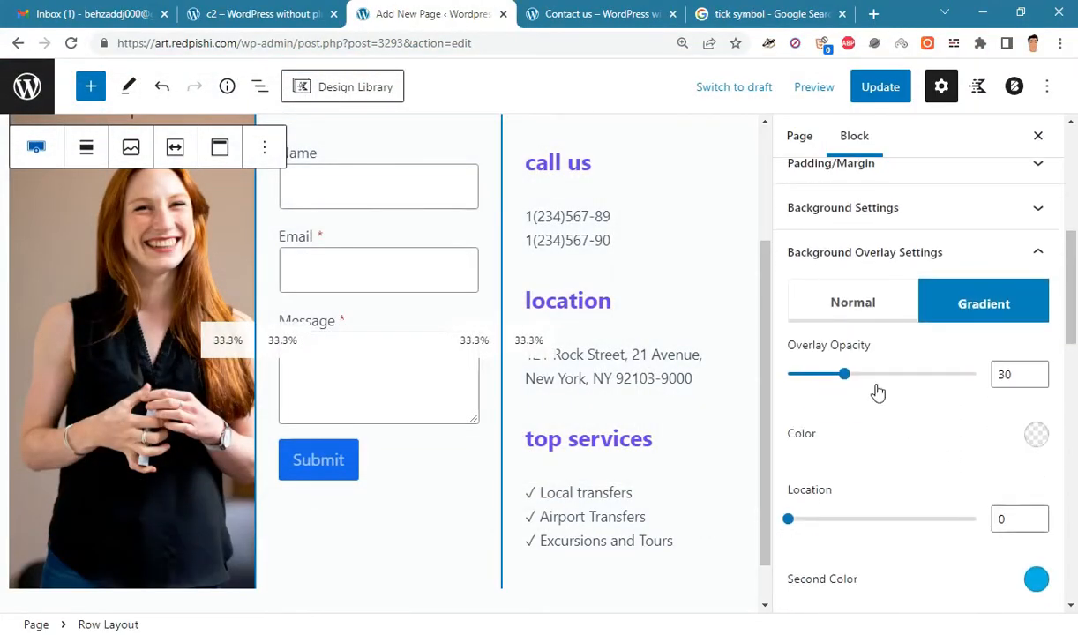
pyautogui.click(1039, 437)
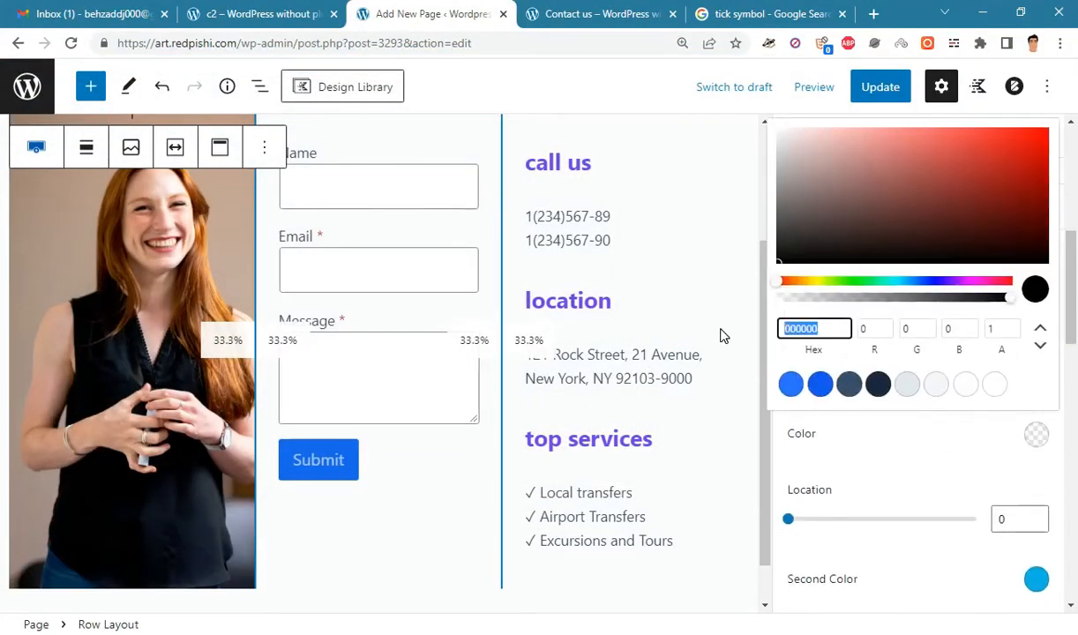
pyautogui.rightClick(815, 330)
pyautogui.click(851, 423)
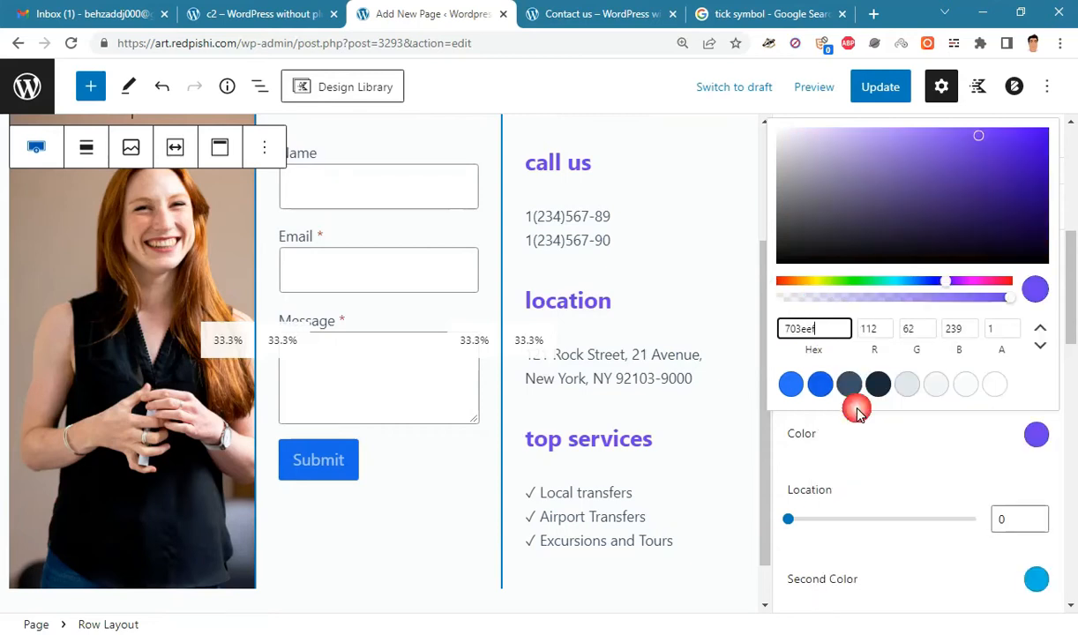
pyautogui.click(932, 473)
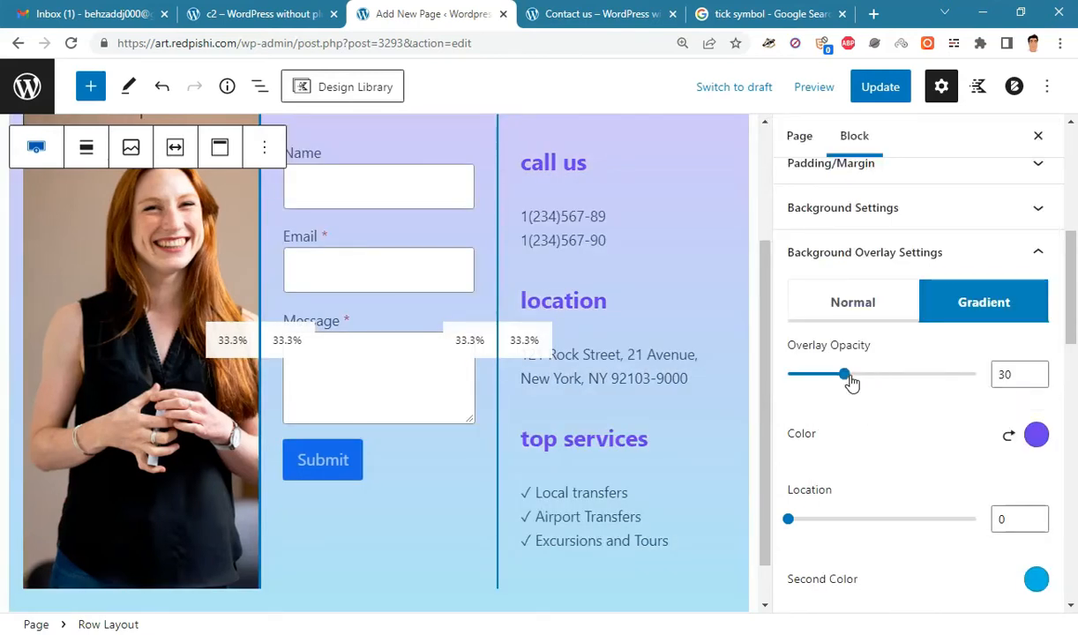
# - Replace the gradient's second colour 00B5E2 with light grey f2f2f2 copied from the notes
pyautogui.moveTo(849, 381); pyautogui.dragTo(1051, 377)
pyautogui.scroll(-2, 1074, 342)
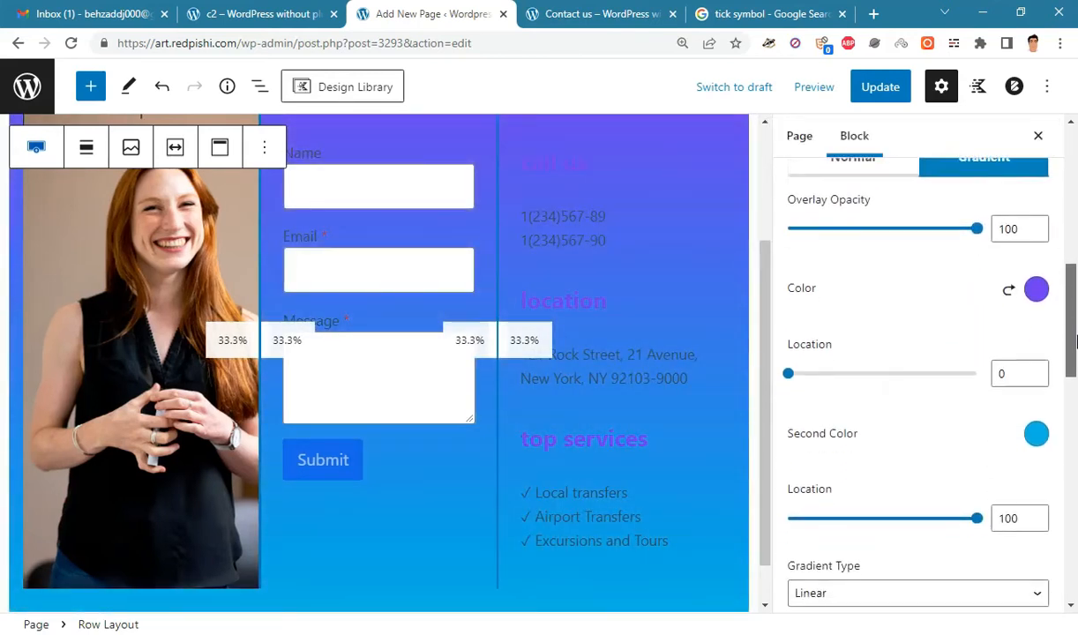
pyautogui.scroll(-1, 1074, 342)
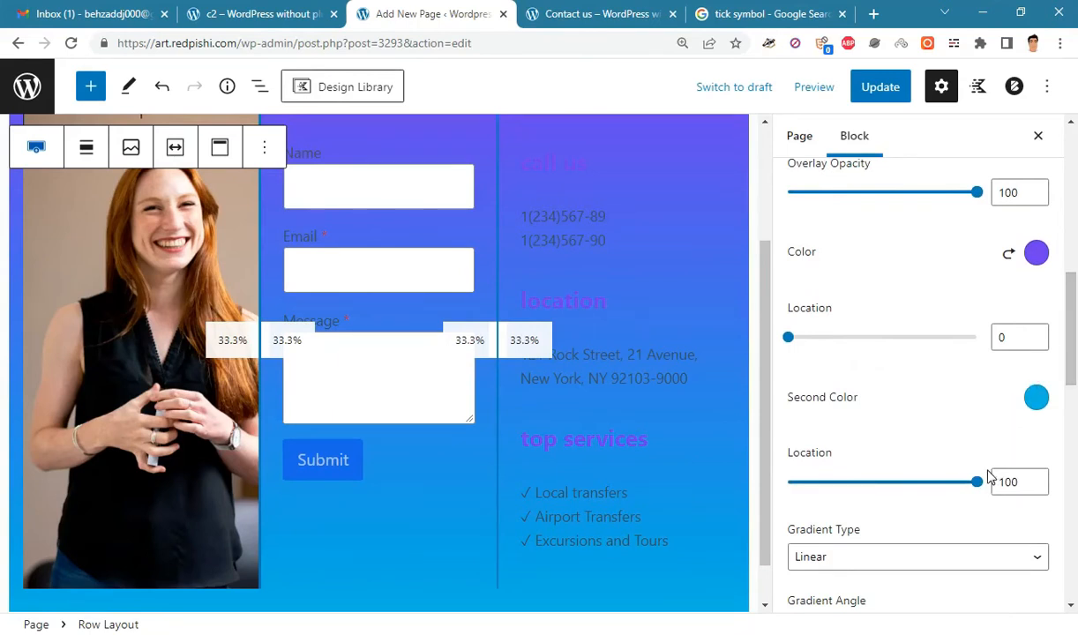
pyautogui.scroll(-1, 989, 477)
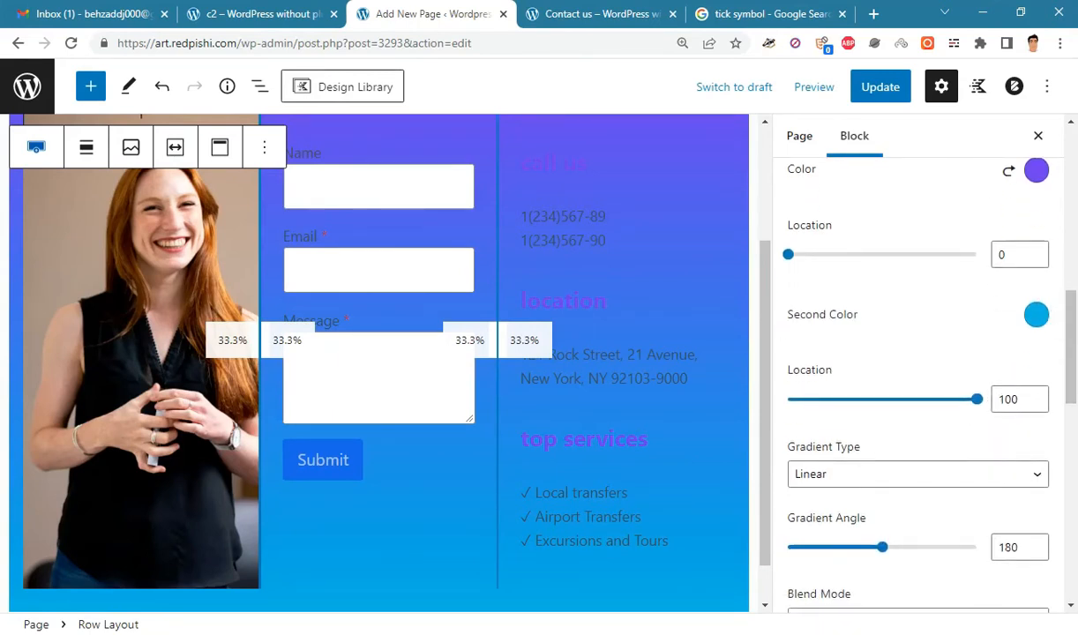
pyautogui.hotkey('alt', 'Tab')
pyautogui.moveTo(164, 121); pyautogui.dragTo(88, 121)
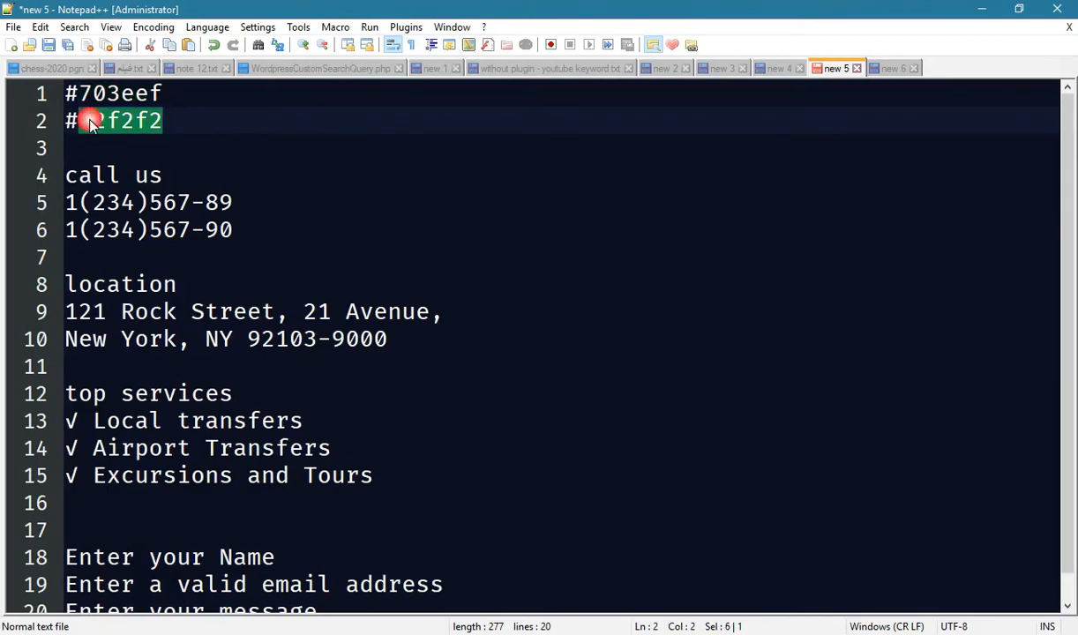
pyautogui.rightClick(89, 121)
pyautogui.click(123, 147)
pyautogui.hotkey('alt', 'Tab')
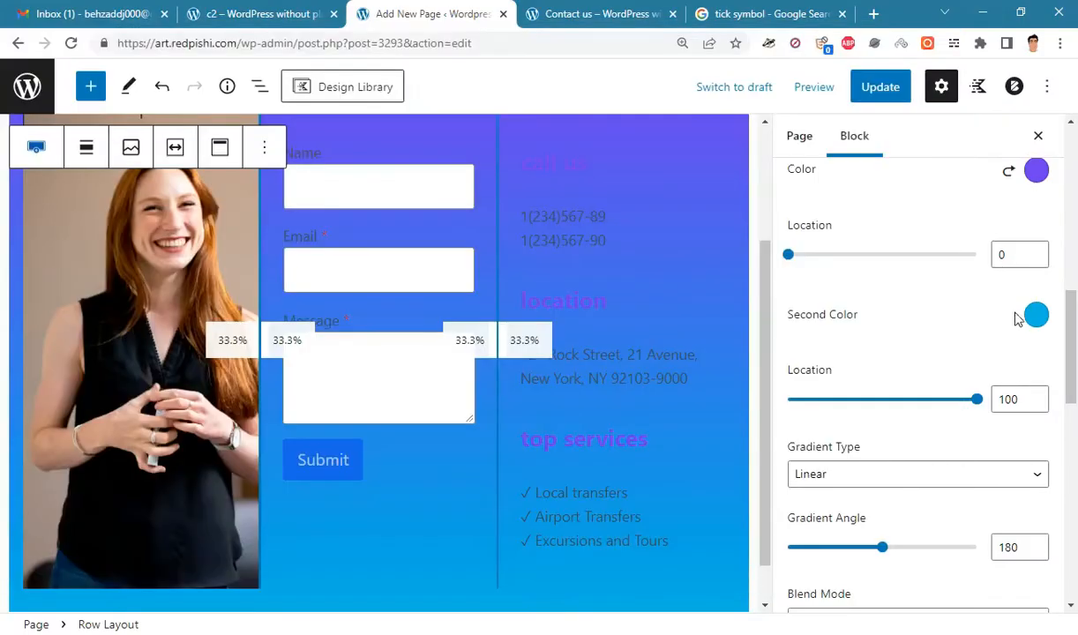
pyautogui.click(1030, 316)
pyautogui.moveTo(854, 563); pyautogui.dragTo(773, 551)
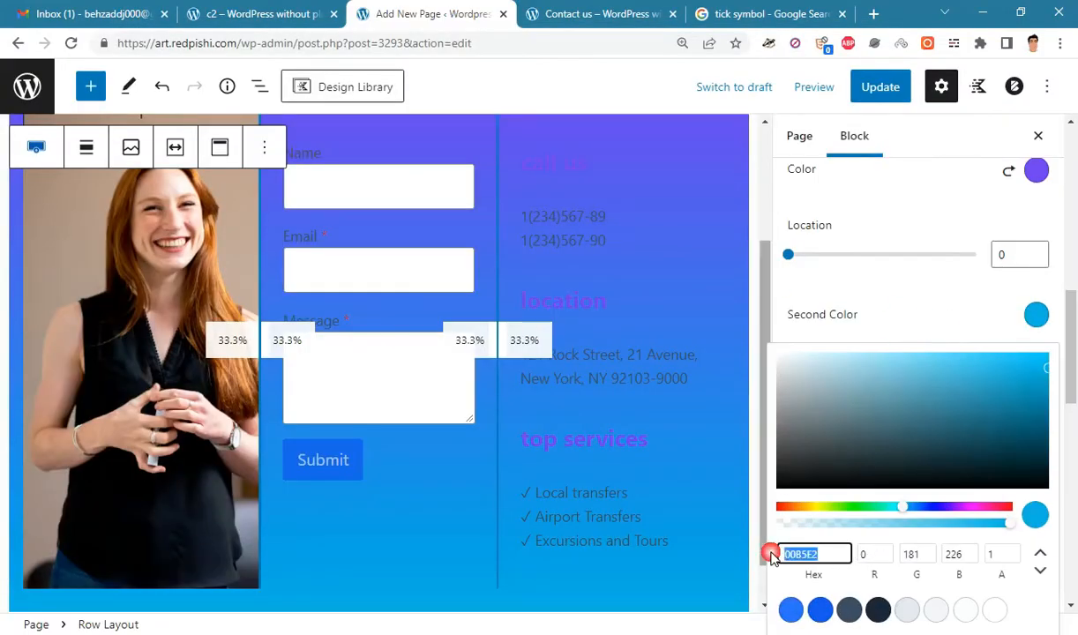
pyautogui.rightClick(805, 552)
pyautogui.click(852, 354)
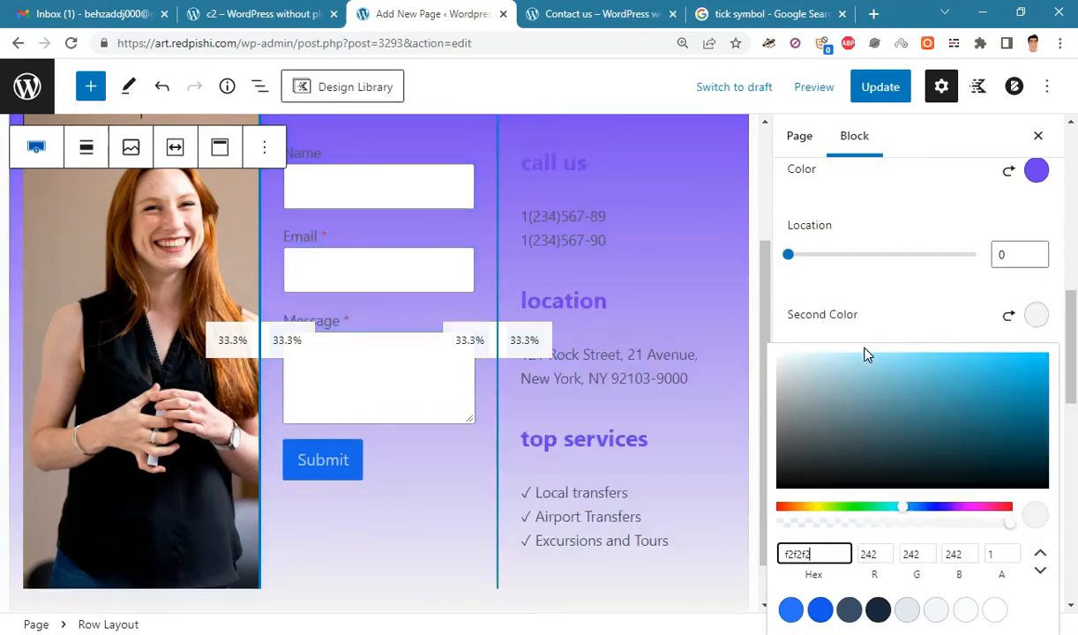
pyautogui.click(953, 294)
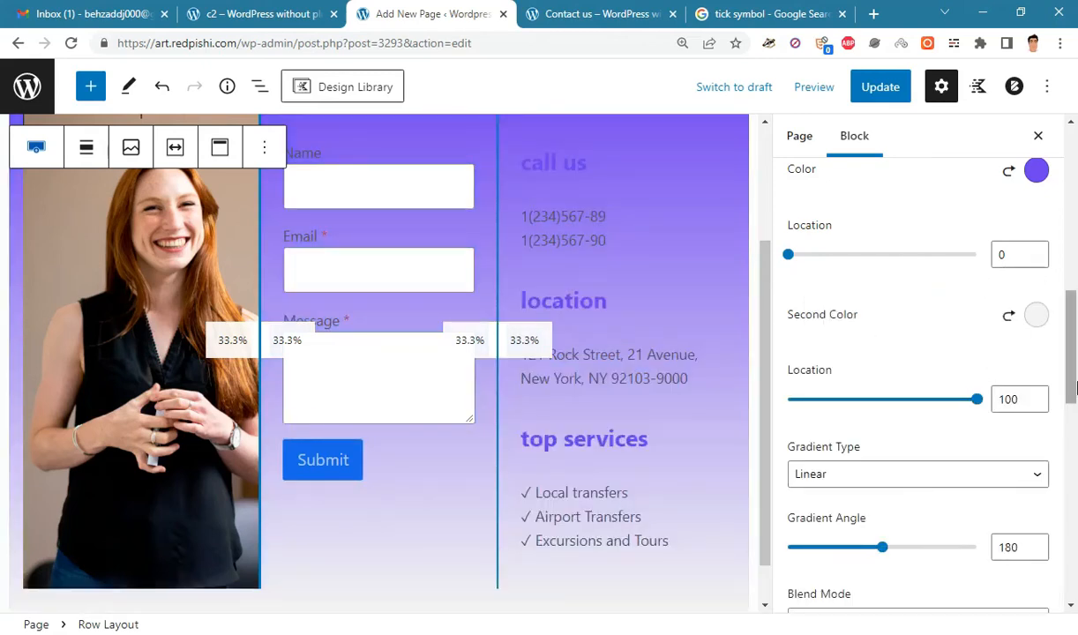
# - Set the gradient angle to 90
pyautogui.moveTo(1072, 359); pyautogui.dragTo(1074, 376)
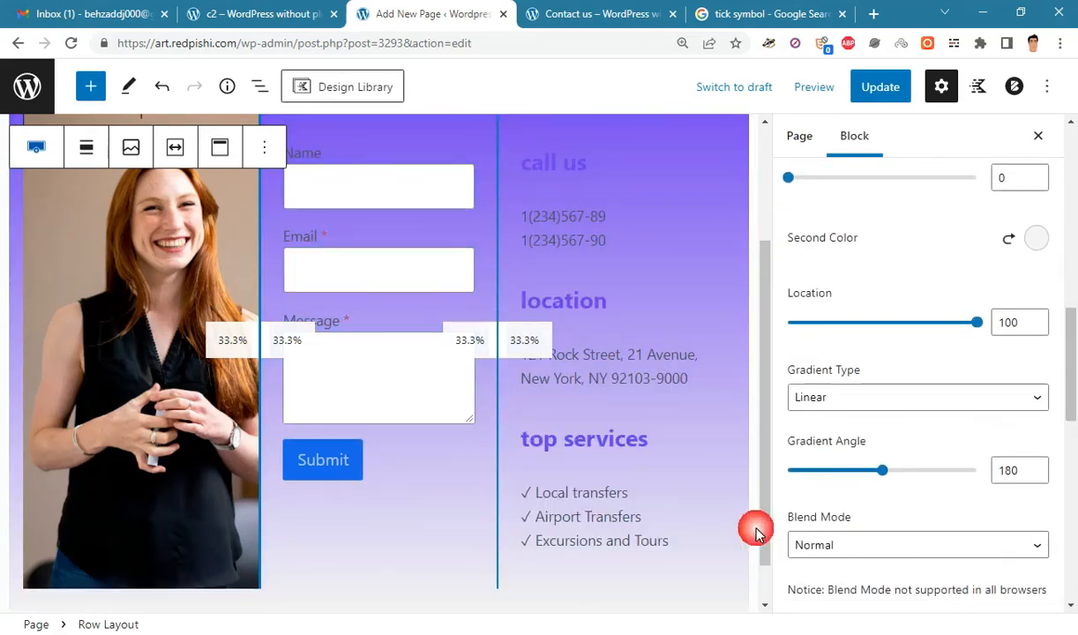
pyautogui.moveTo(1025, 473); pyautogui.dragTo(966, 480)
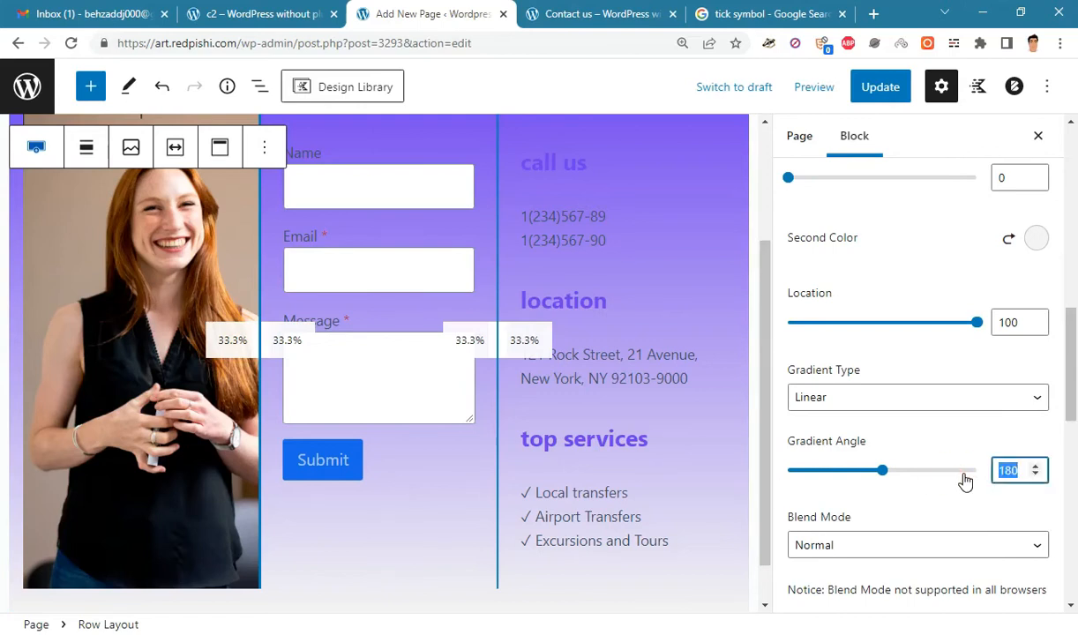
pyautogui.write('90')
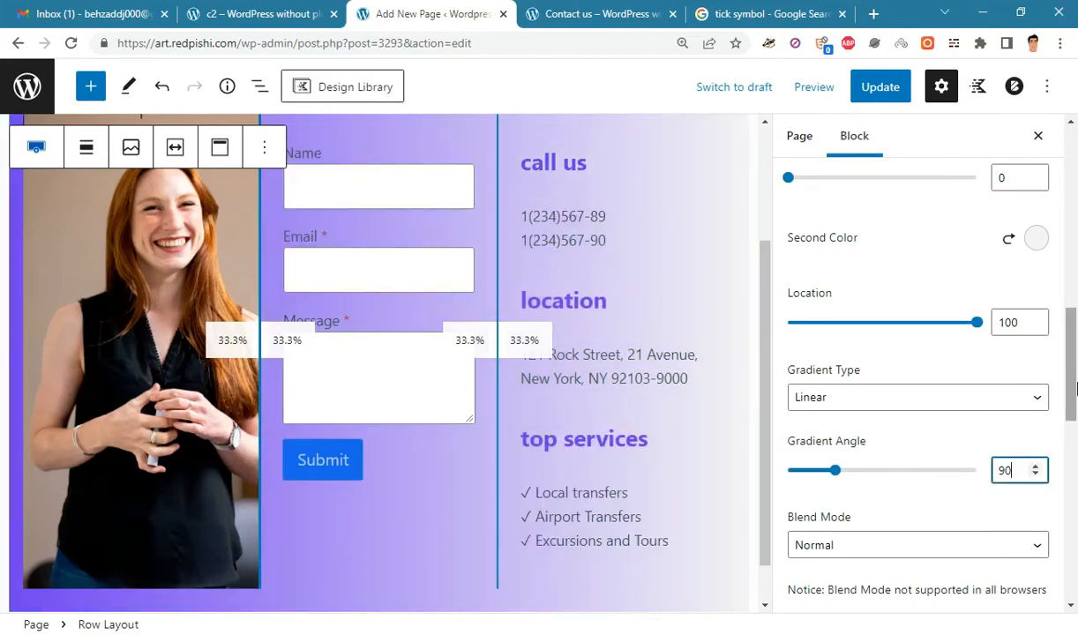
pyautogui.scroll(1, 1062, 388)
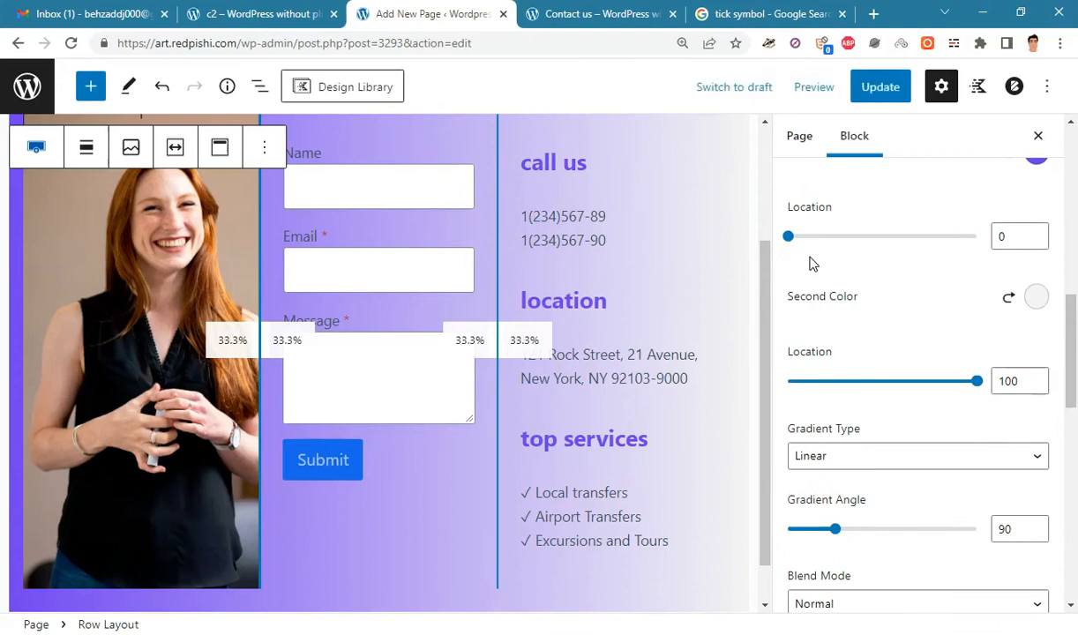
# - Move both gradient stops to location 40 for a hard purple band, then Update the page
pyautogui.moveTo(981, 384); pyautogui.dragTo(885, 394)
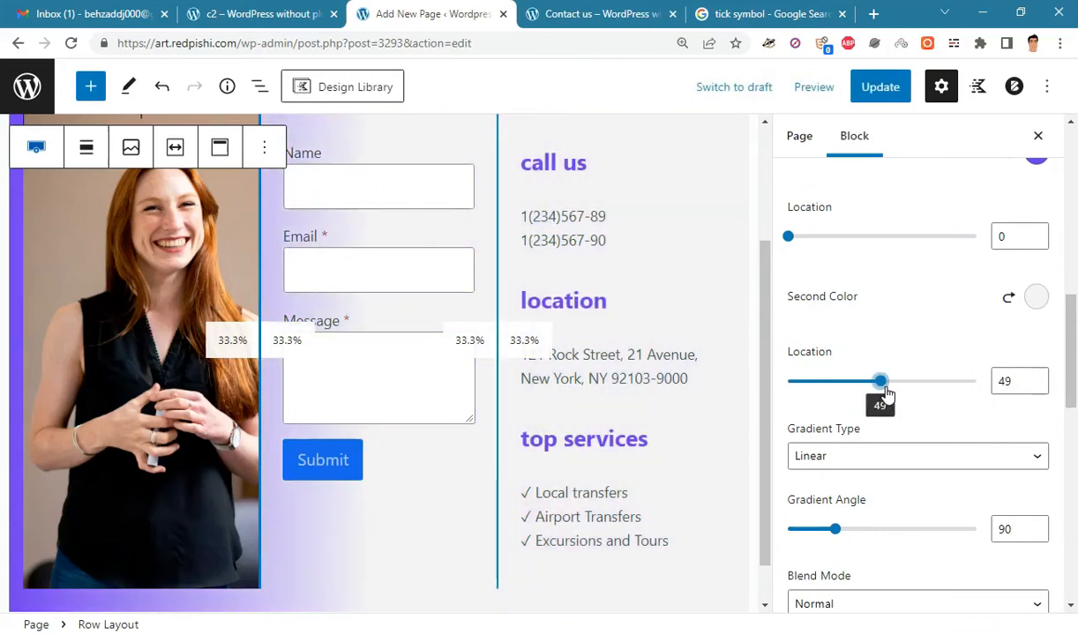
pyautogui.doubleClick(1006, 380)
pyautogui.write('40')
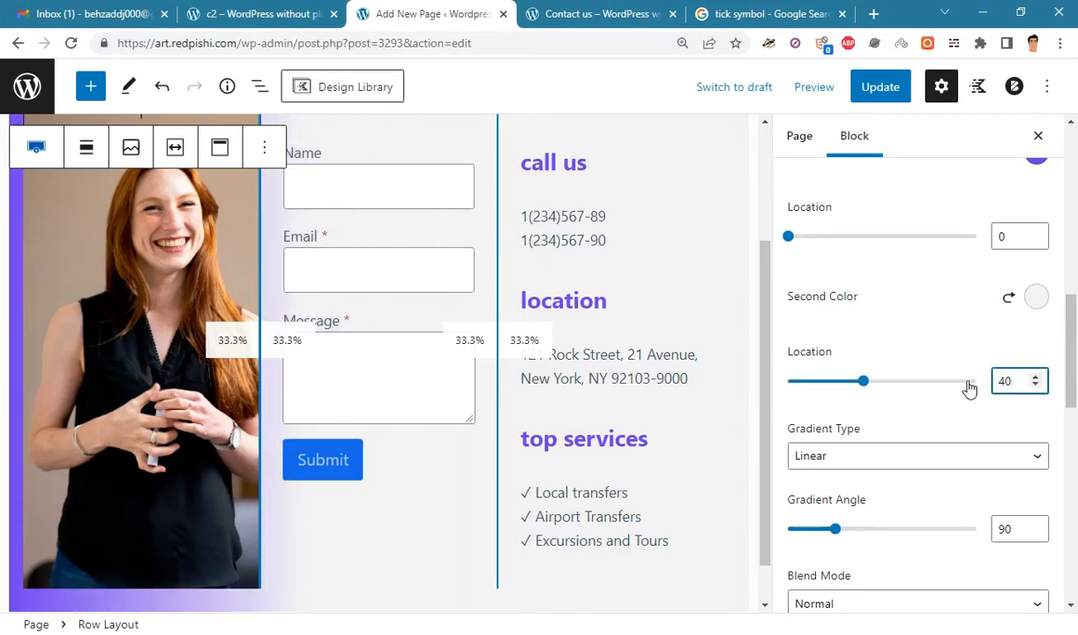
pyautogui.moveTo(789, 237); pyautogui.dragTo(874, 244)
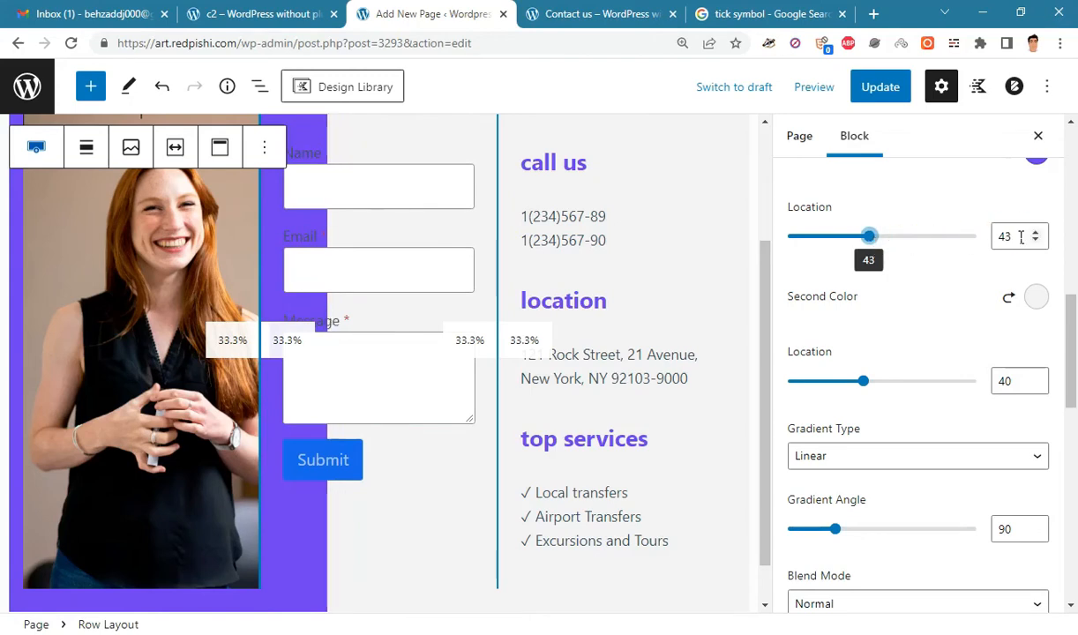
pyautogui.moveTo(1020, 237); pyautogui.dragTo(972, 236)
pyautogui.write('40')
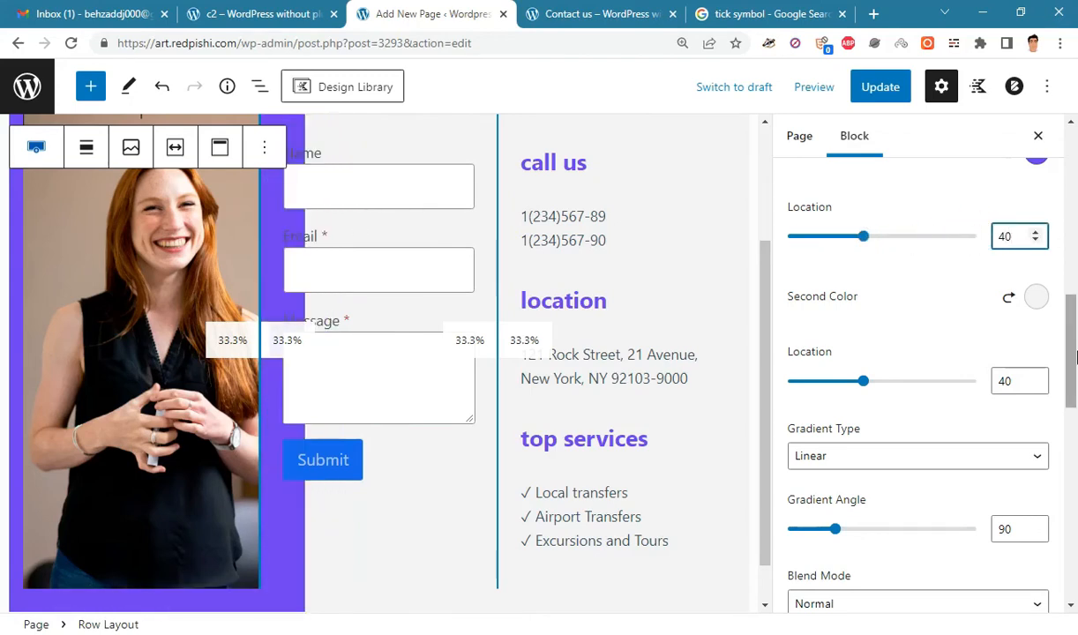
pyautogui.scroll(6, 1074, 378)
pyautogui.scroll(-6, 1074, 377)
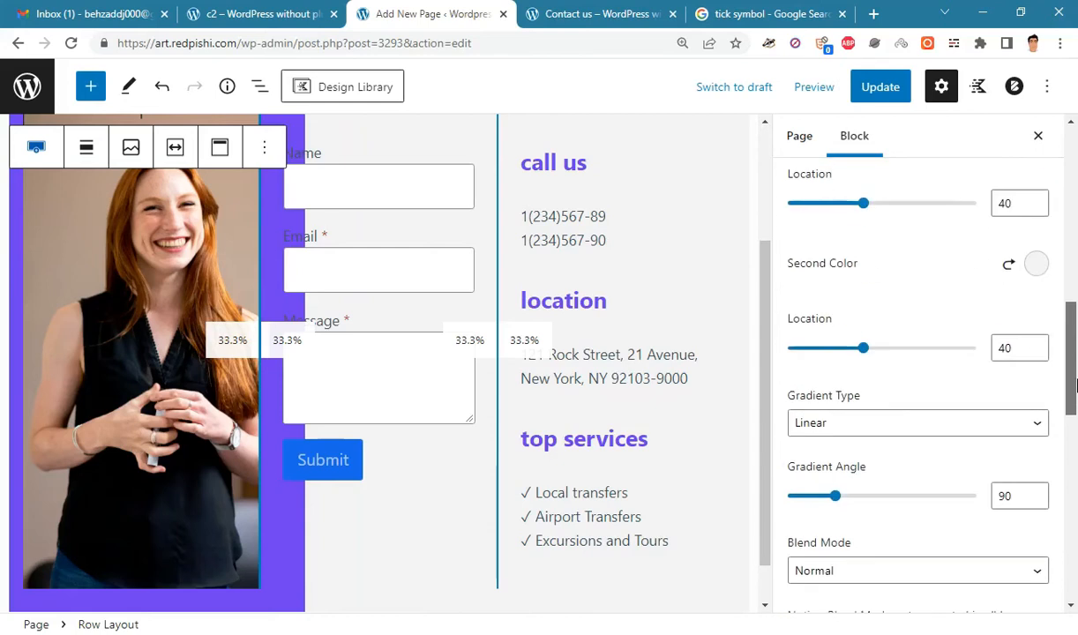
pyautogui.click(884, 88)
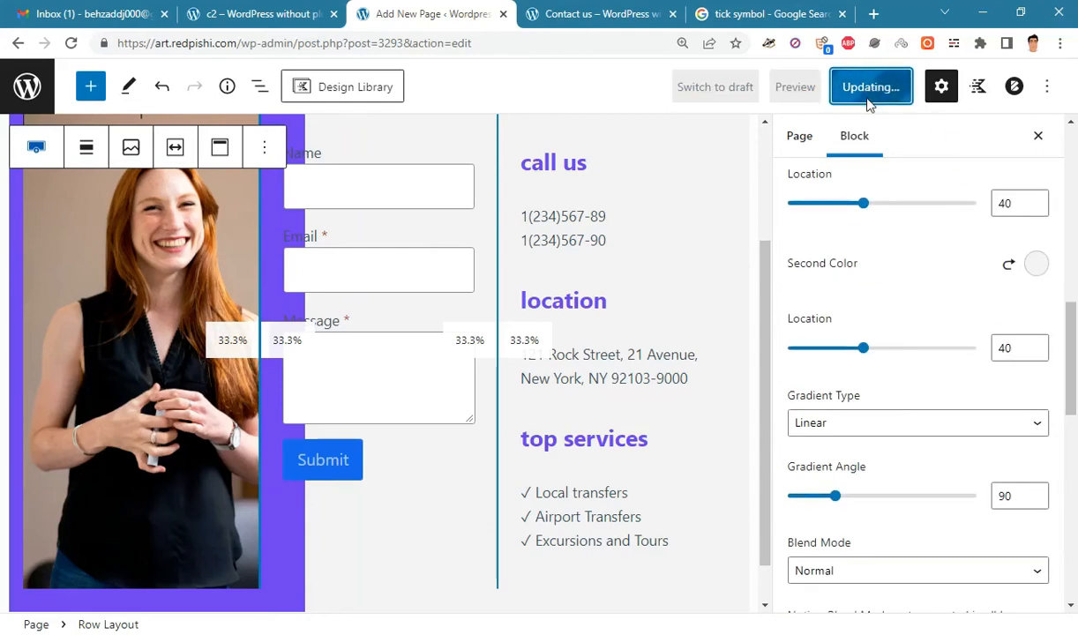
# - Reload the live Contact us page to check the purple band, then return to the editor
pyautogui.click(592, 13)
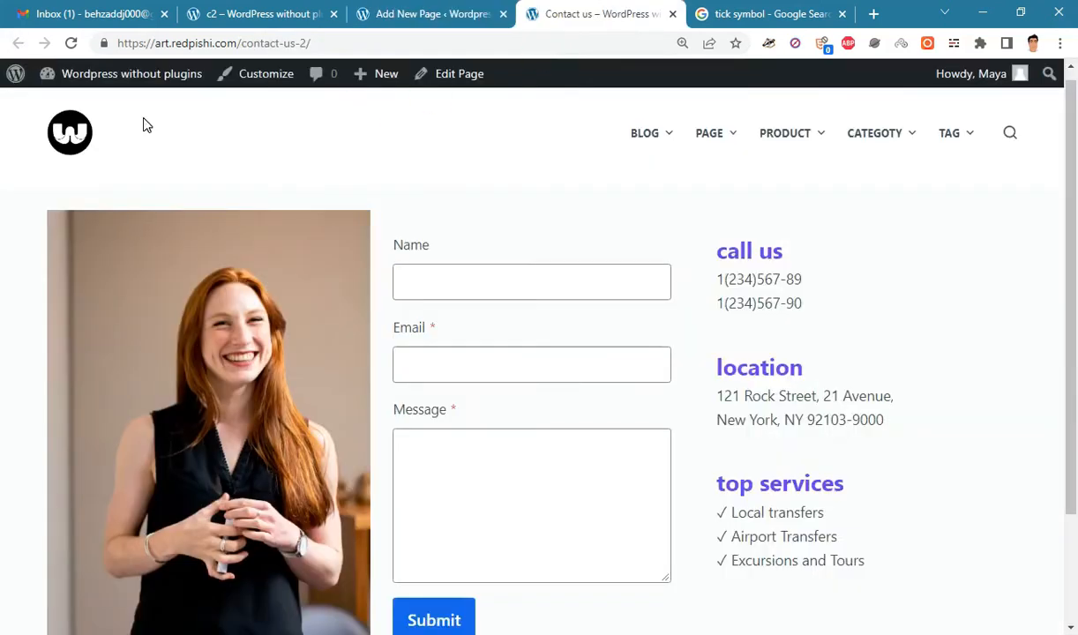
pyautogui.click(71, 43)
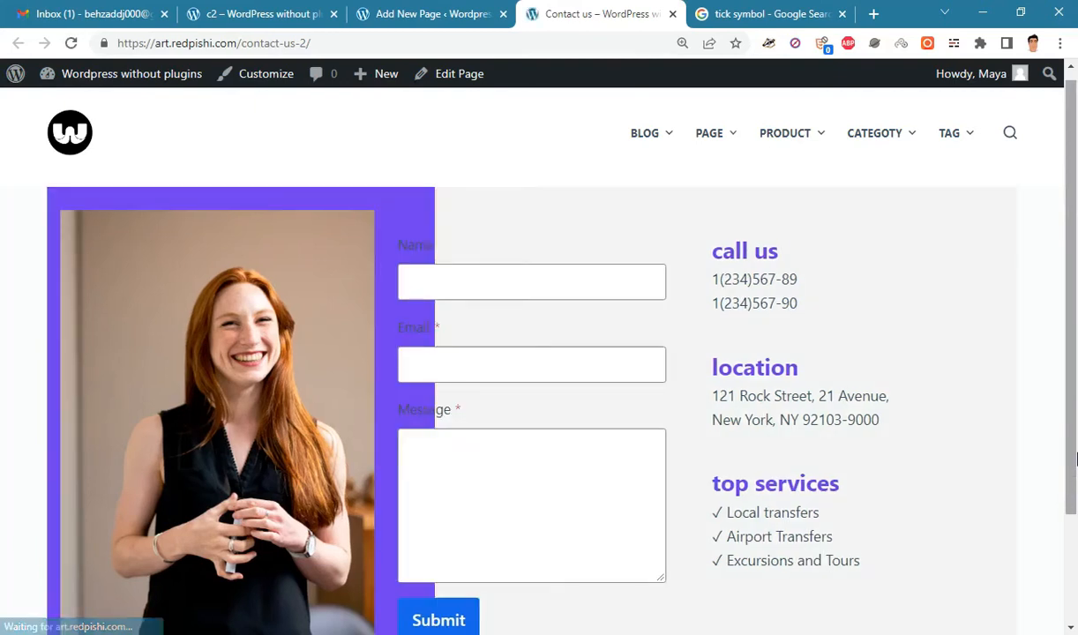
pyautogui.moveTo(1075, 496); pyautogui.dragTo(1075, 413)
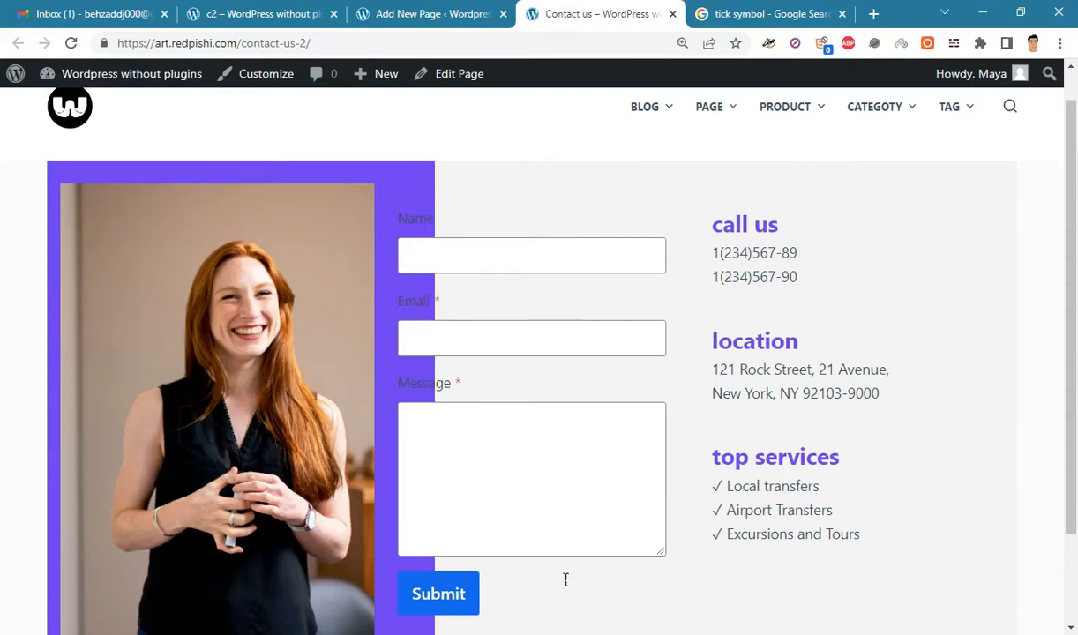
pyautogui.click(485, 9)
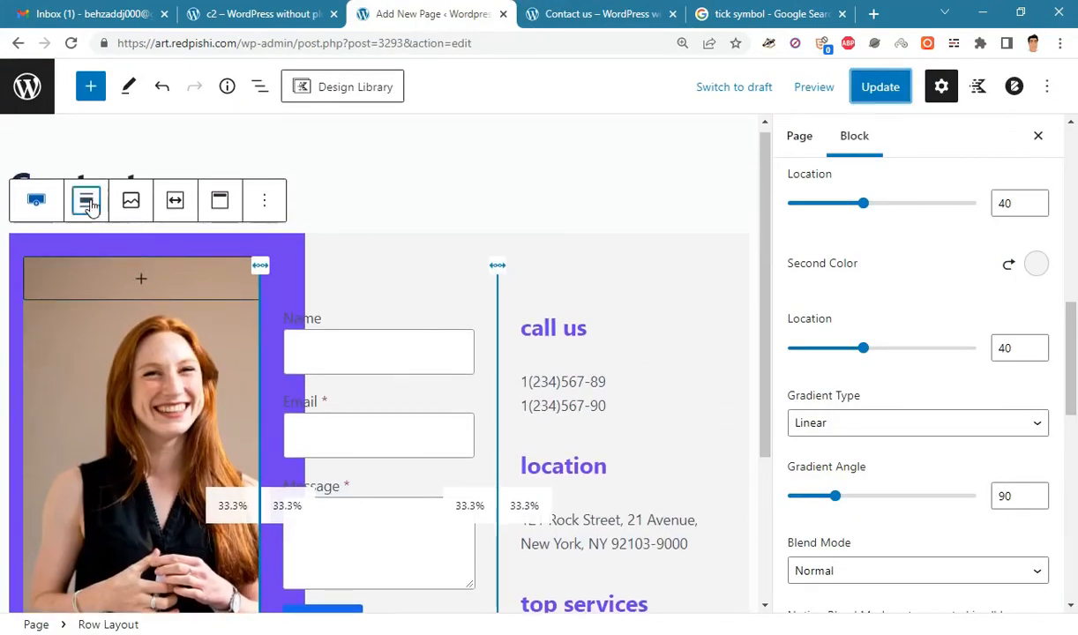
# - Set the row alignment to Full width, save, and reload the live page to confirm it
pyautogui.click(86, 201)
pyautogui.click(130, 358)
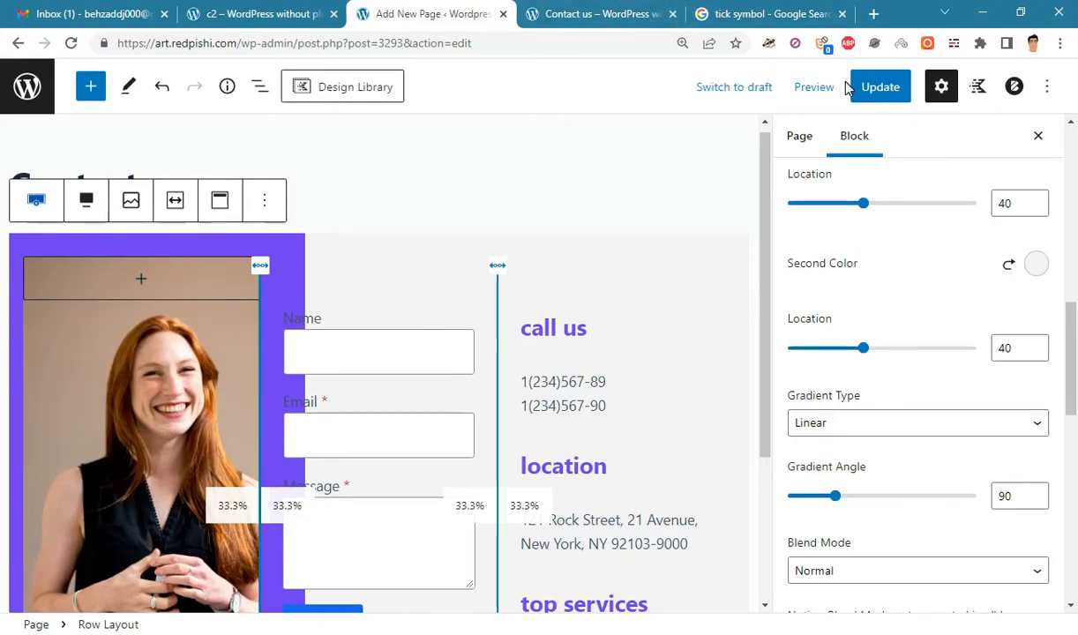
pyautogui.click(871, 104)
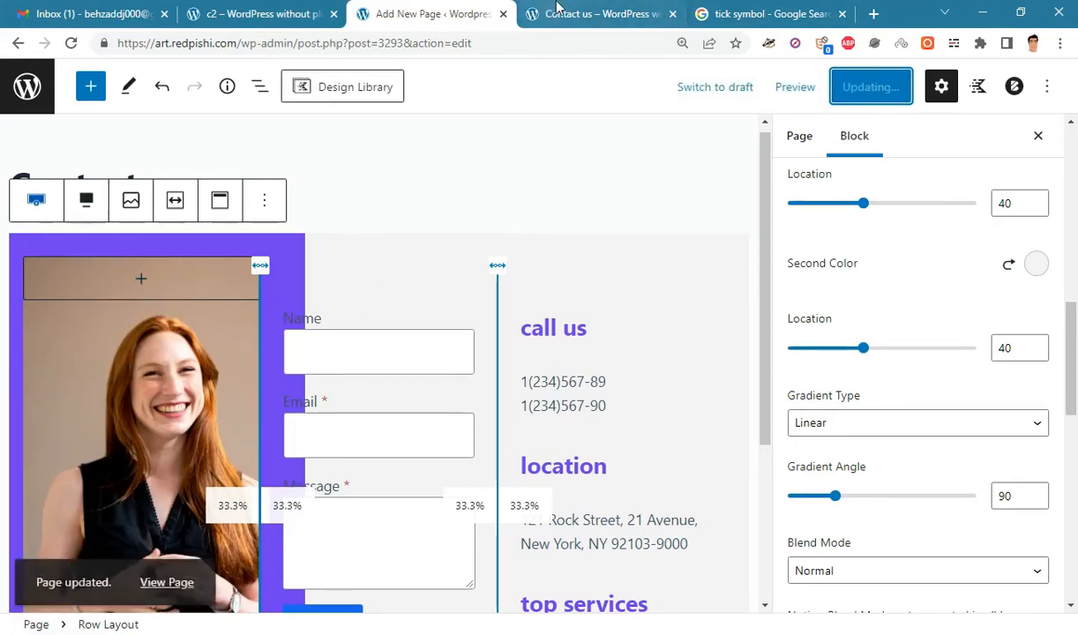
pyautogui.hotkey('ctrl', 'Tab')
pyautogui.click(23, 207)
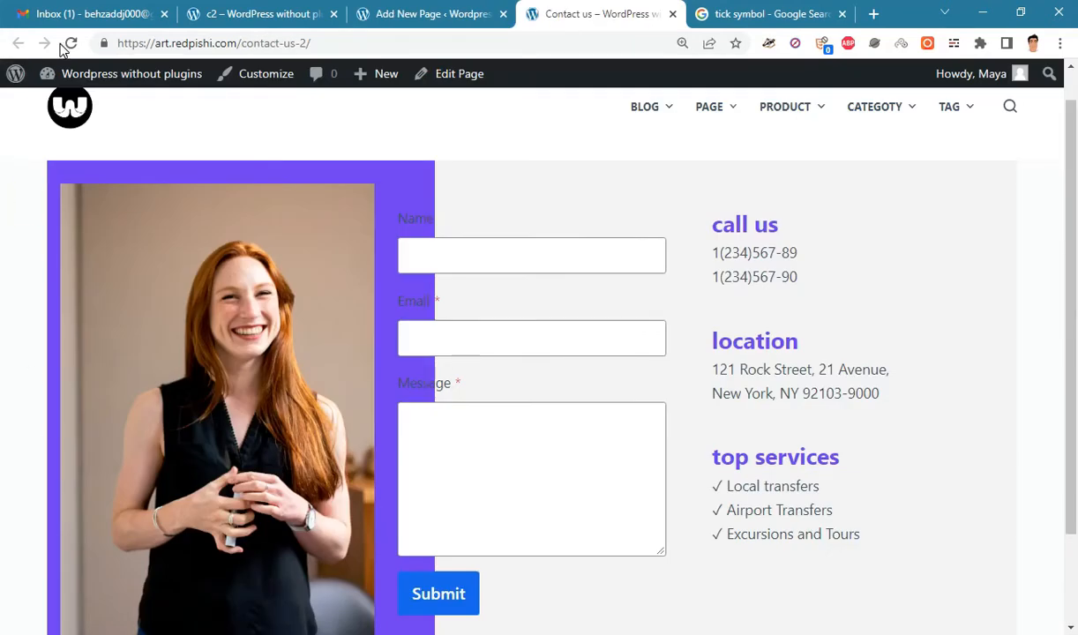
pyautogui.click(69, 44)
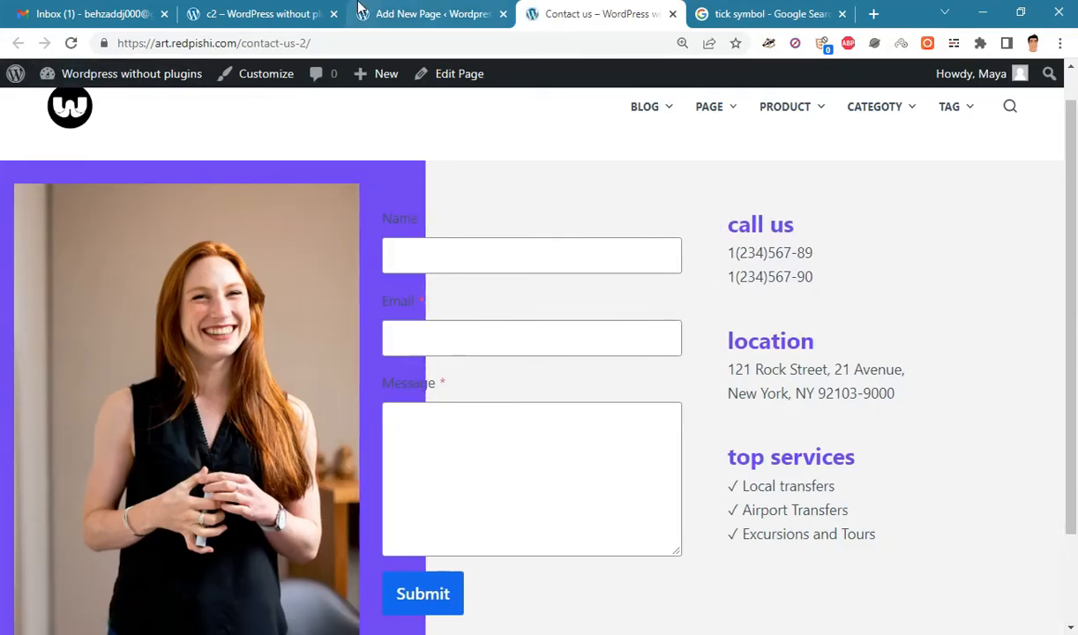
pyautogui.click(359, 7)
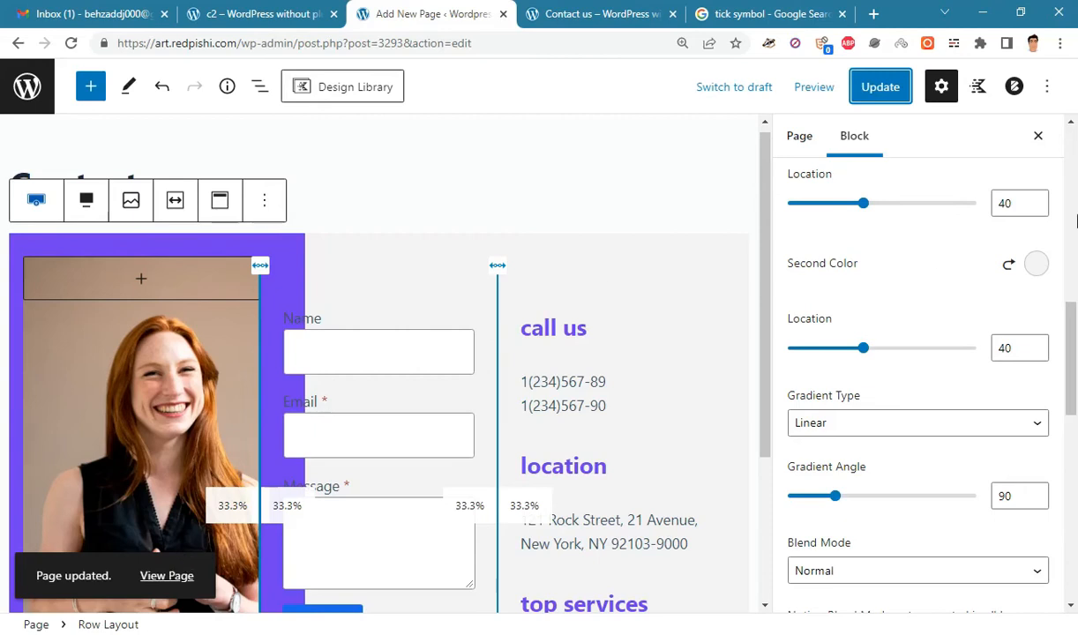
# - Collapse the background overlay settings and expand the row's Padding/Margin panel, keeping px units
pyautogui.click(259, 86)
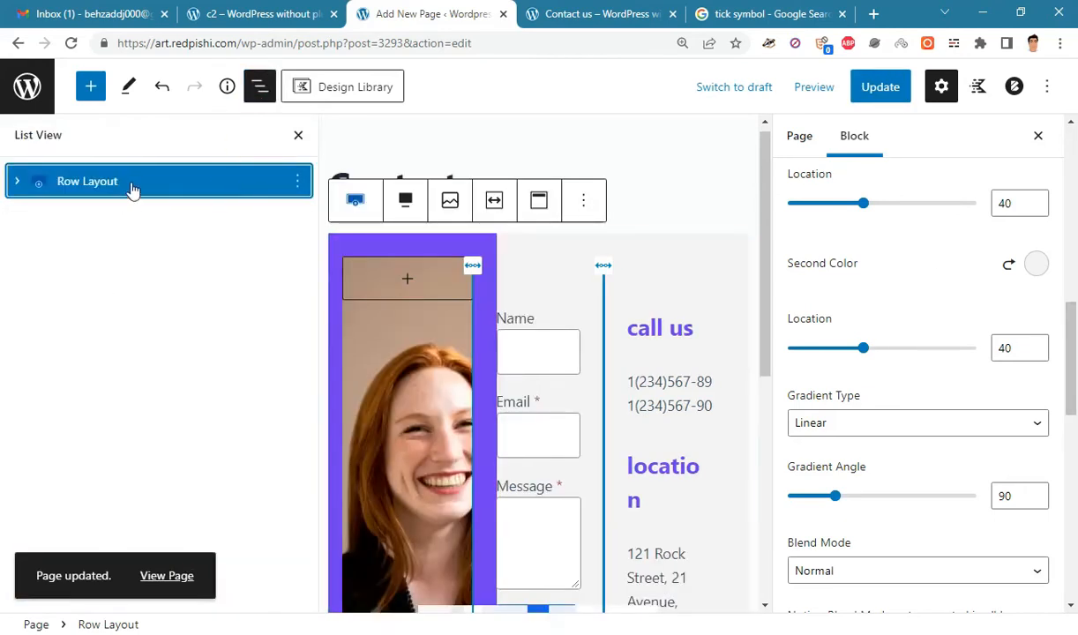
pyautogui.click(296, 135)
pyautogui.moveTo(1069, 351); pyautogui.dragTo(1074, 265)
pyautogui.click(896, 362)
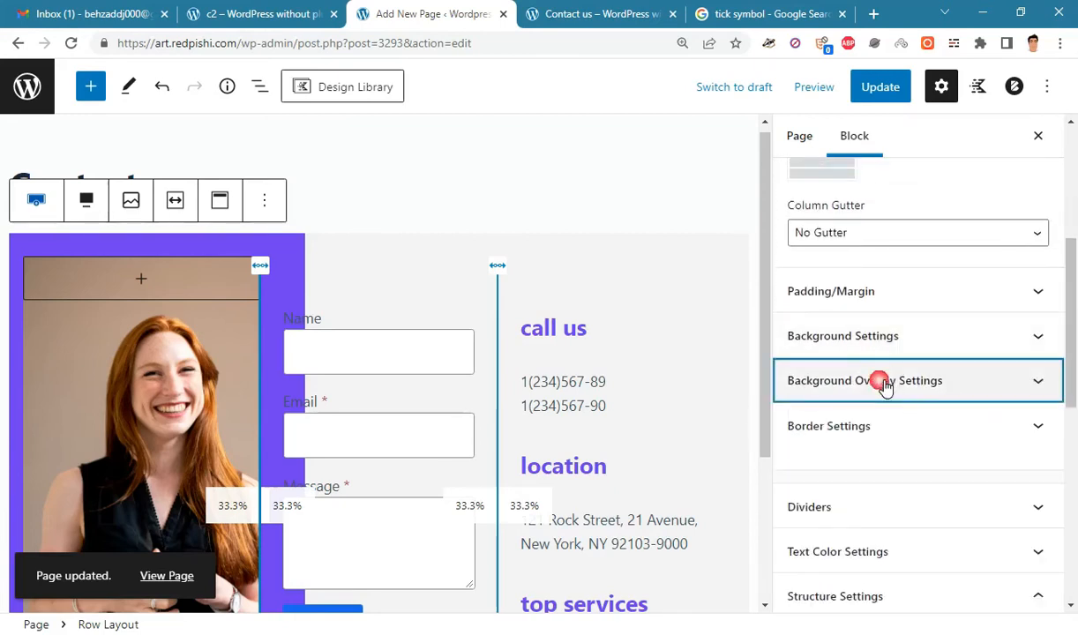
pyautogui.click(862, 291)
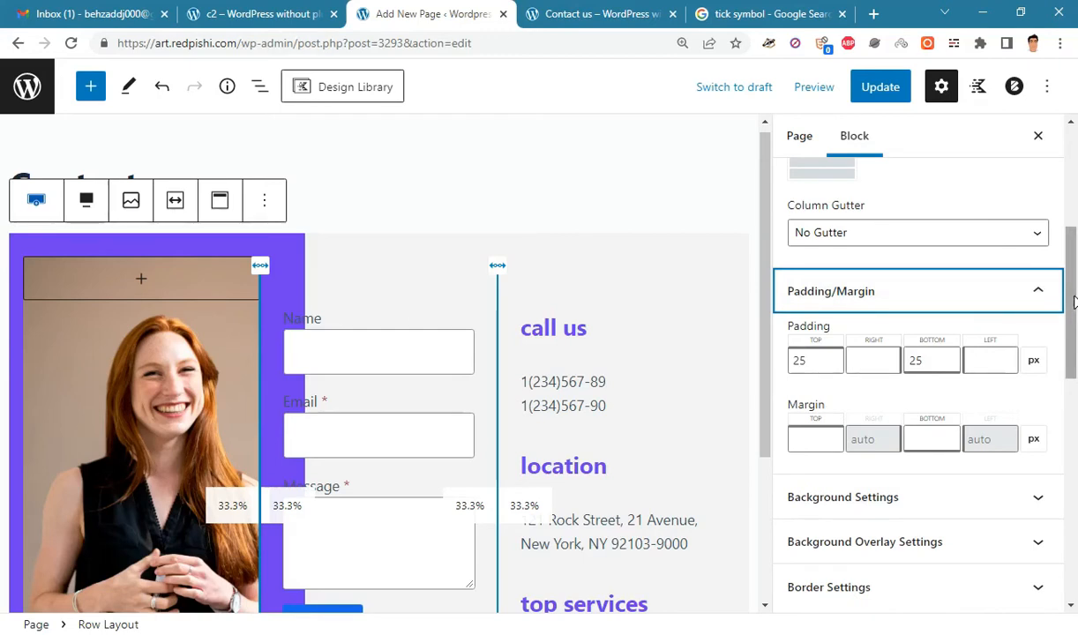
pyautogui.moveTo(1074, 302); pyautogui.dragTo(1074, 314)
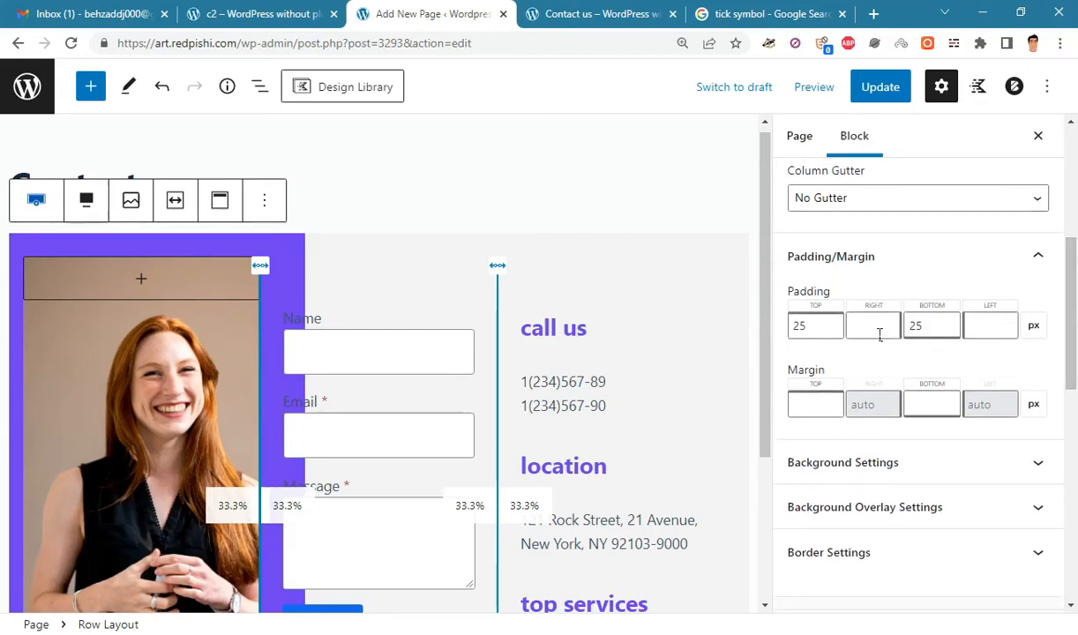
pyautogui.click(1034, 328)
pyautogui.click(1029, 328)
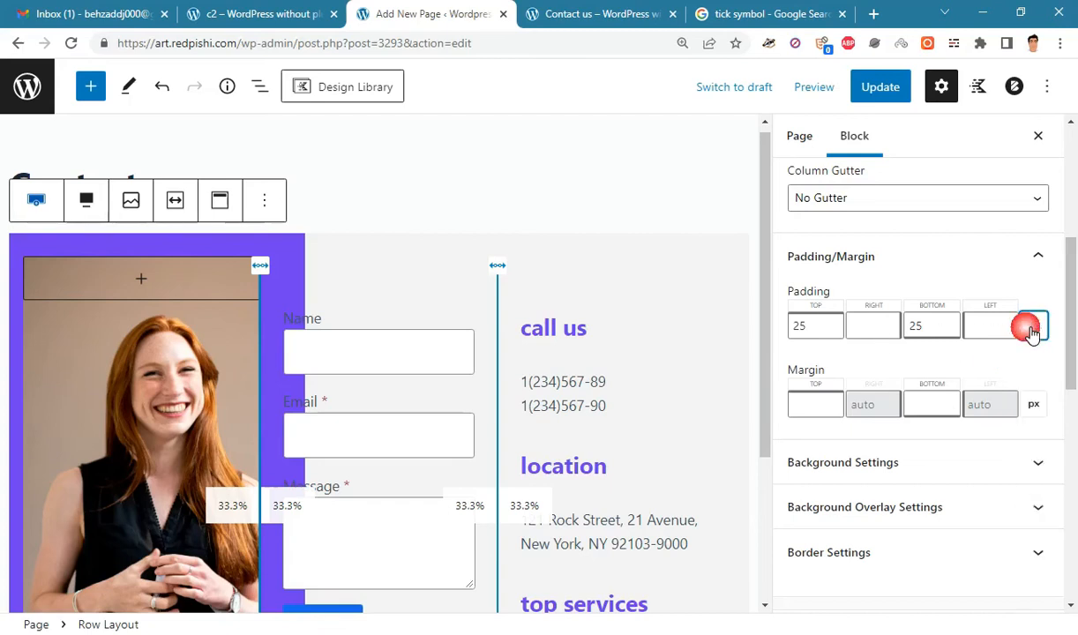
# - Set top, right, bottom and left padding to 40 px, save, and view the live page
pyautogui.moveTo(830, 326); pyautogui.dragTo(759, 325)
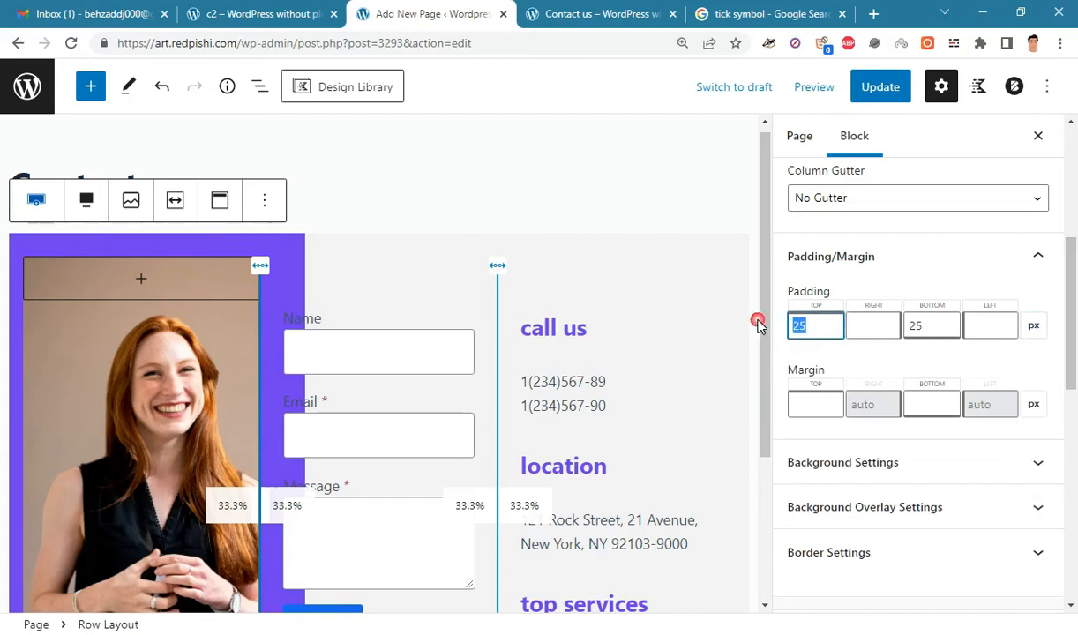
pyautogui.write('40')
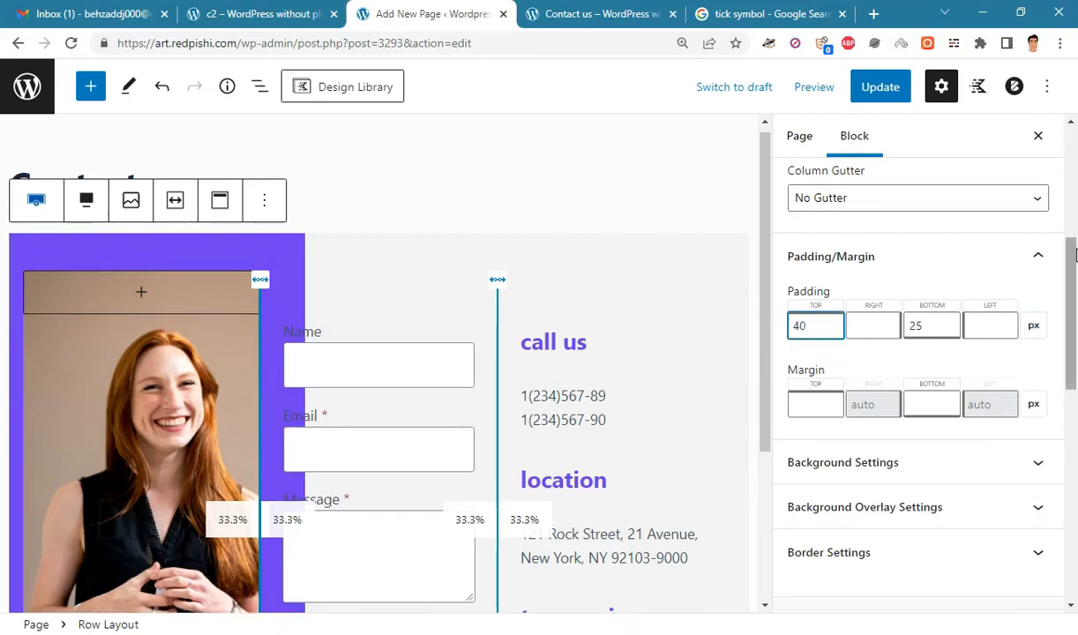
pyautogui.click(869, 321)
pyautogui.write('40')
pyautogui.press('Tab')
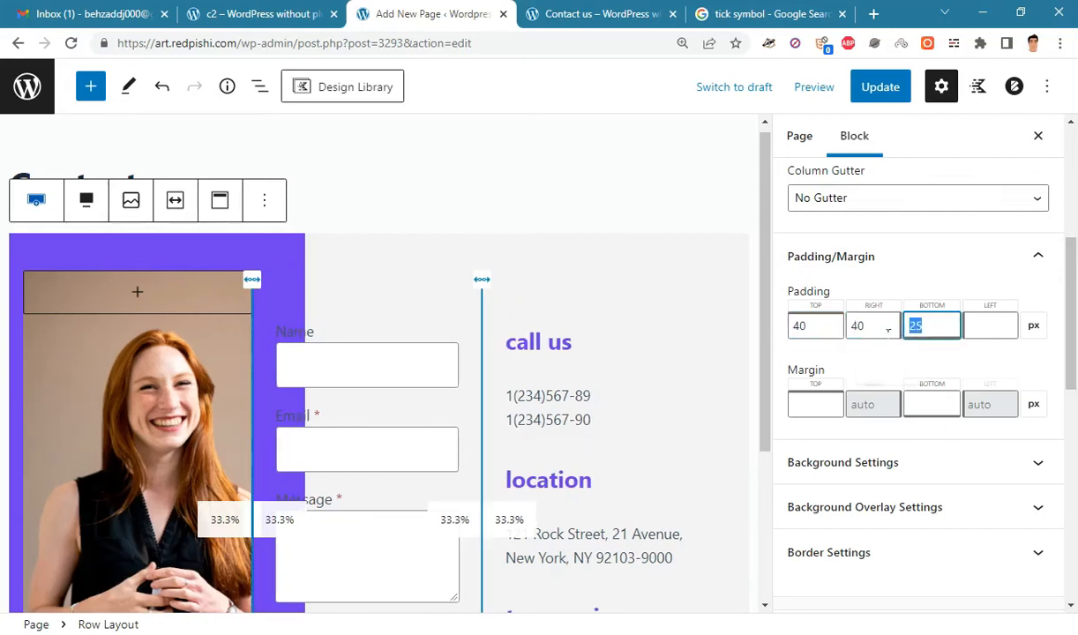
pyautogui.write('40')
pyautogui.click(997, 334)
pyautogui.write('40')
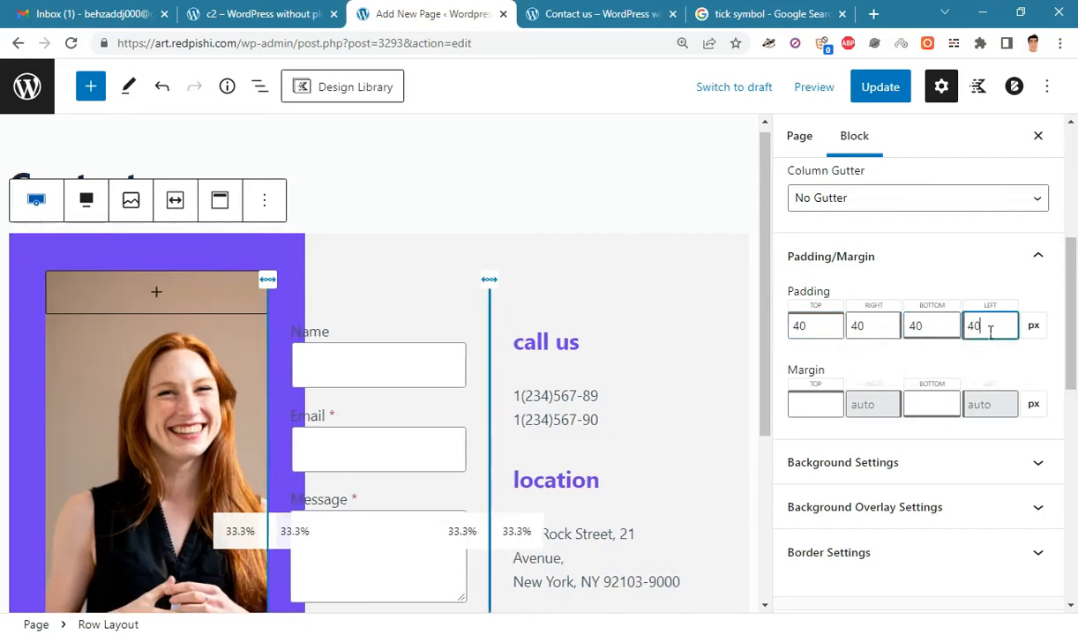
pyautogui.click(882, 93)
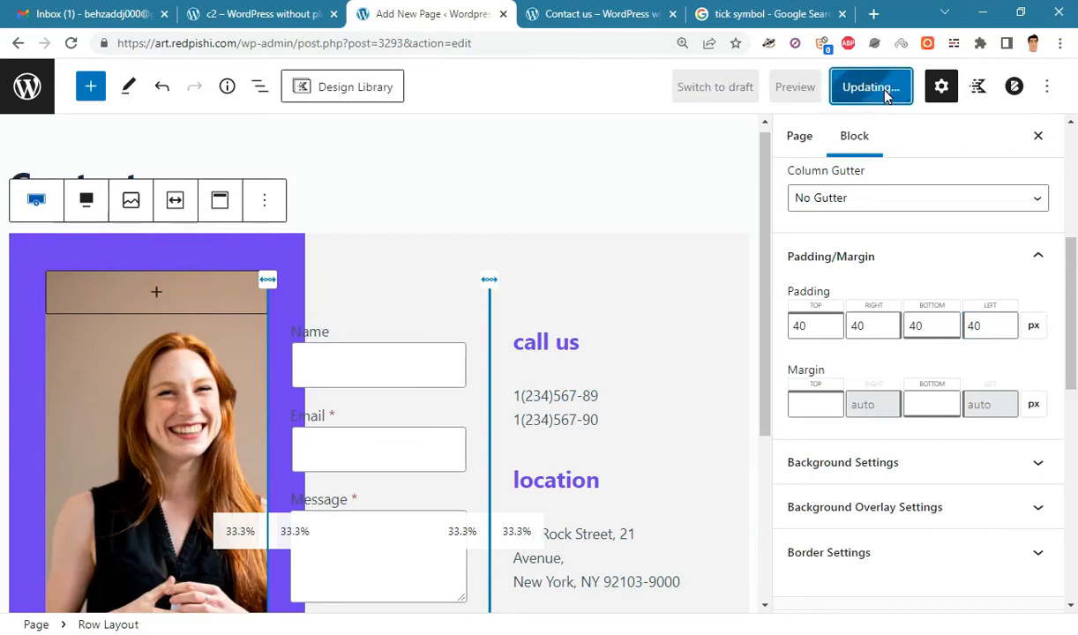
pyautogui.click(600, 14)
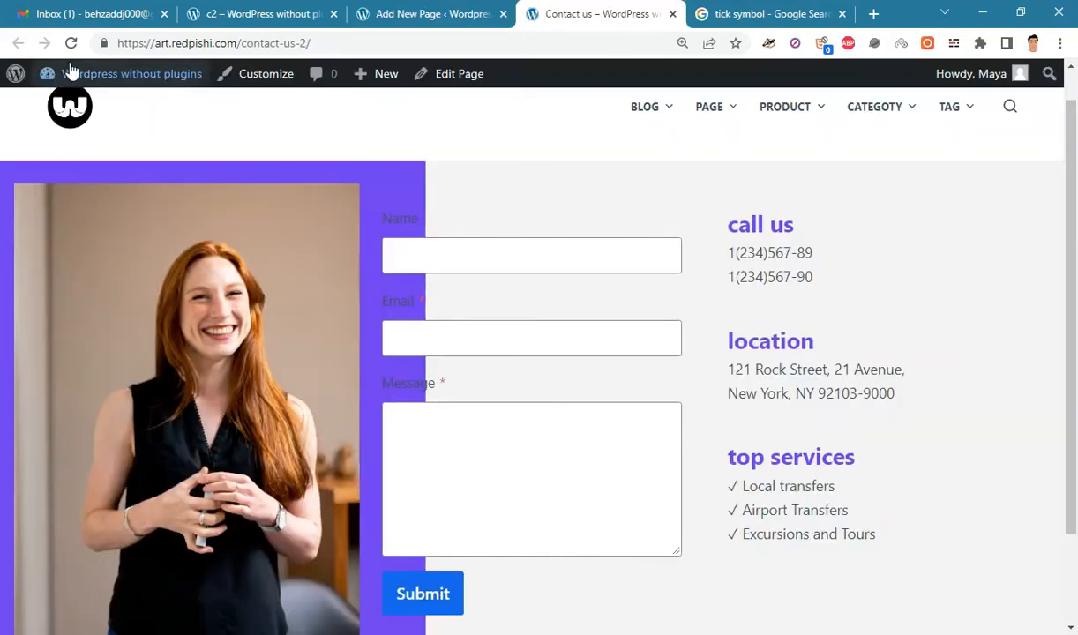
# - Reload the live page to check the 40 px padding, then return to the editor with List View showing
pyautogui.click(72, 43)
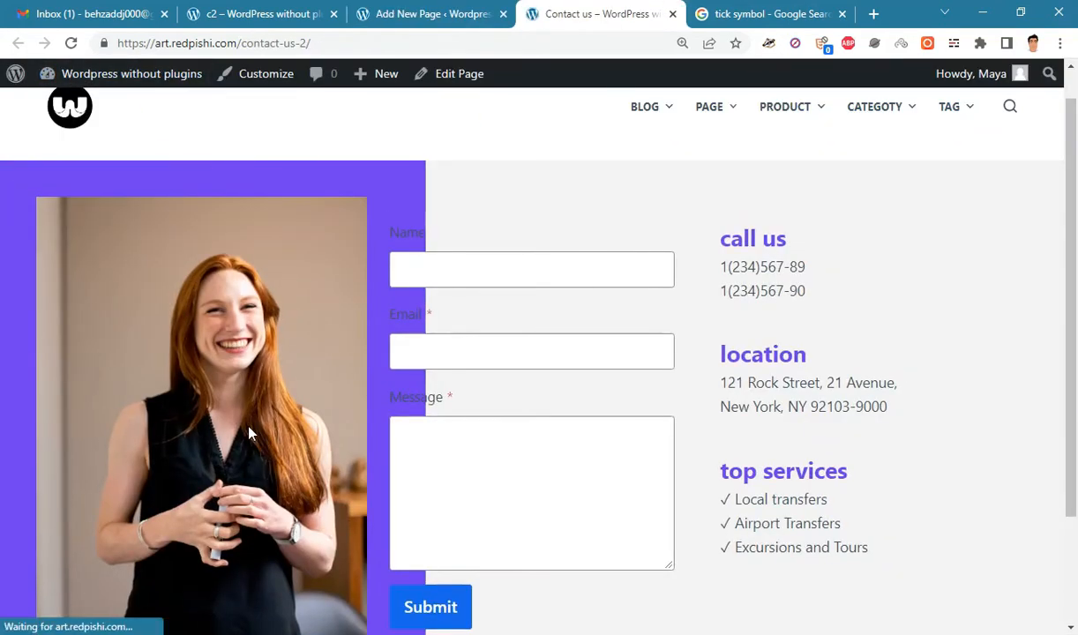
pyautogui.scroll(-2, 1074, 322)
pyautogui.moveTo(1074, 322); pyautogui.dragTo(1075, 360)
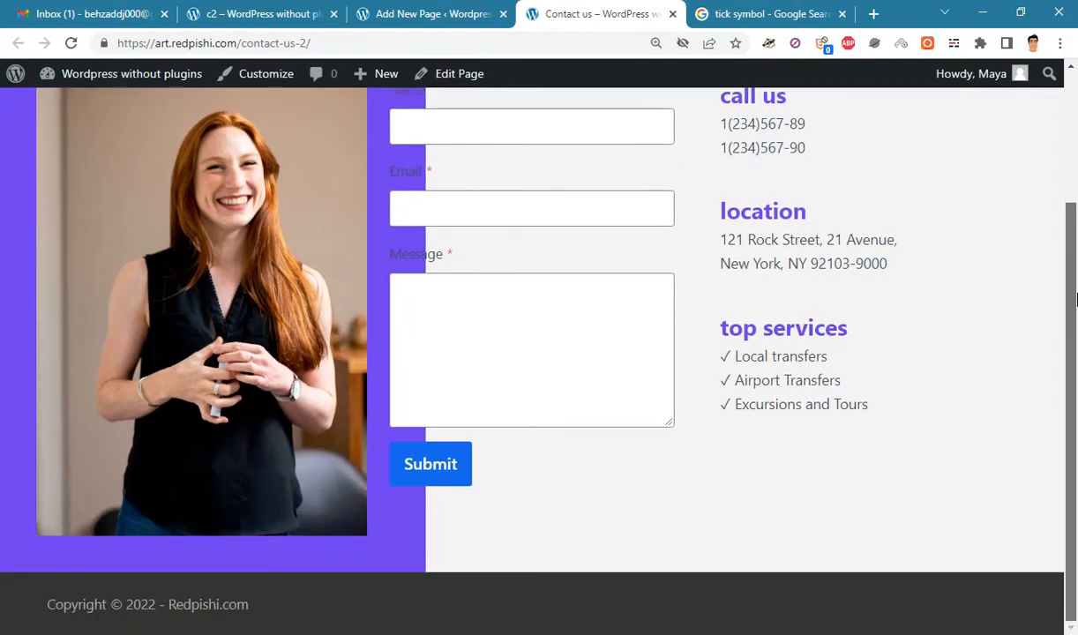
pyautogui.scroll(2, 1075, 300)
pyautogui.click(543, 373)
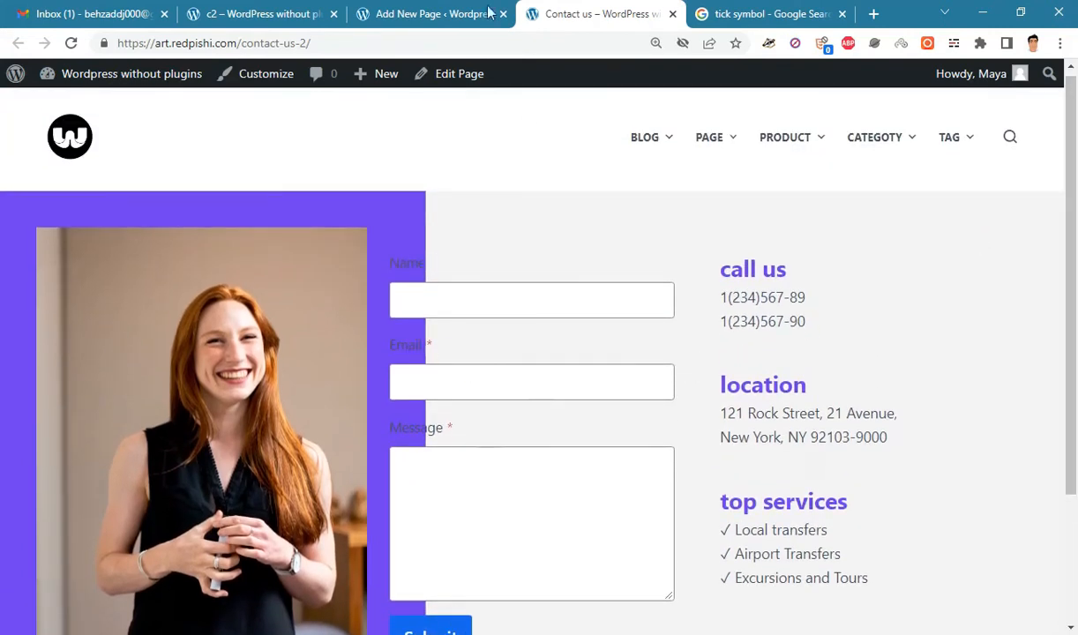
pyautogui.click(487, 12)
pyautogui.click(259, 87)
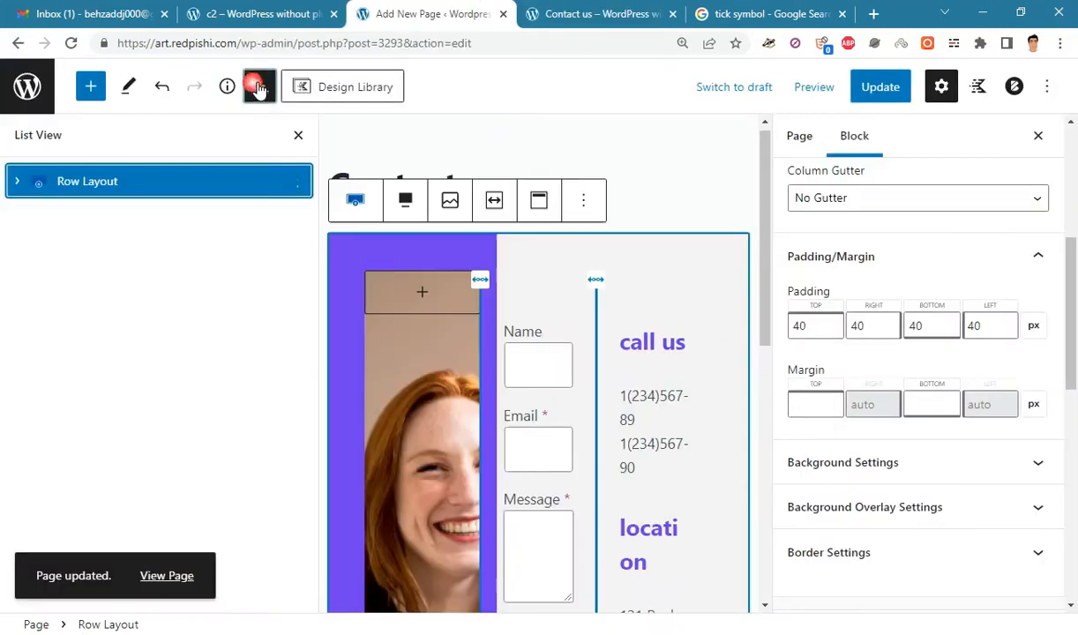
# - Give the middle form section a white background colour
pyautogui.click(18, 180)
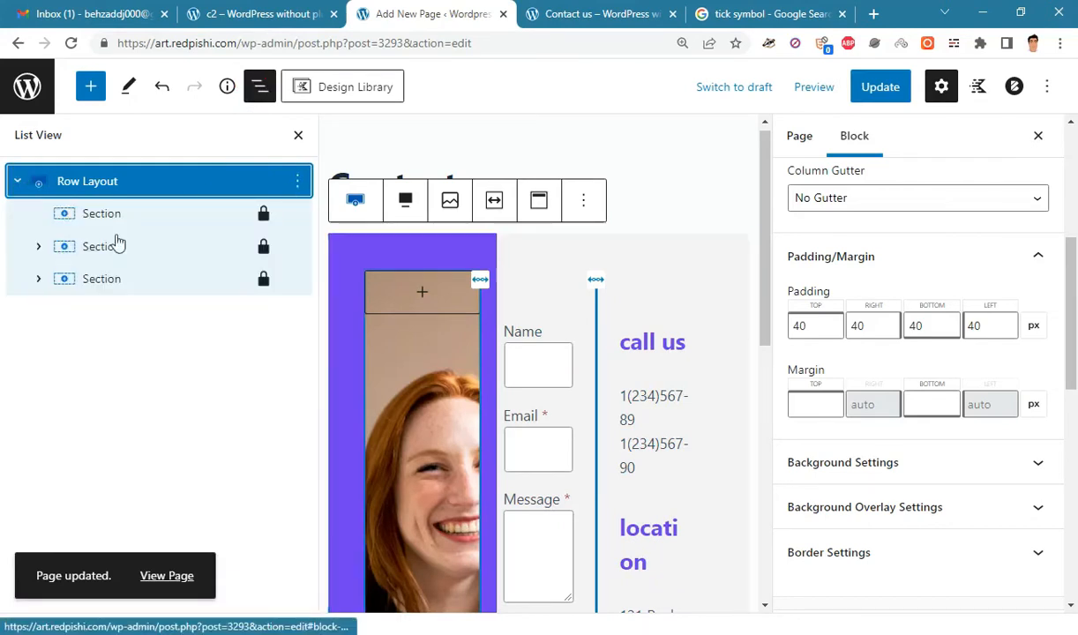
pyautogui.click(154, 250)
pyautogui.scroll(1, 511, 317)
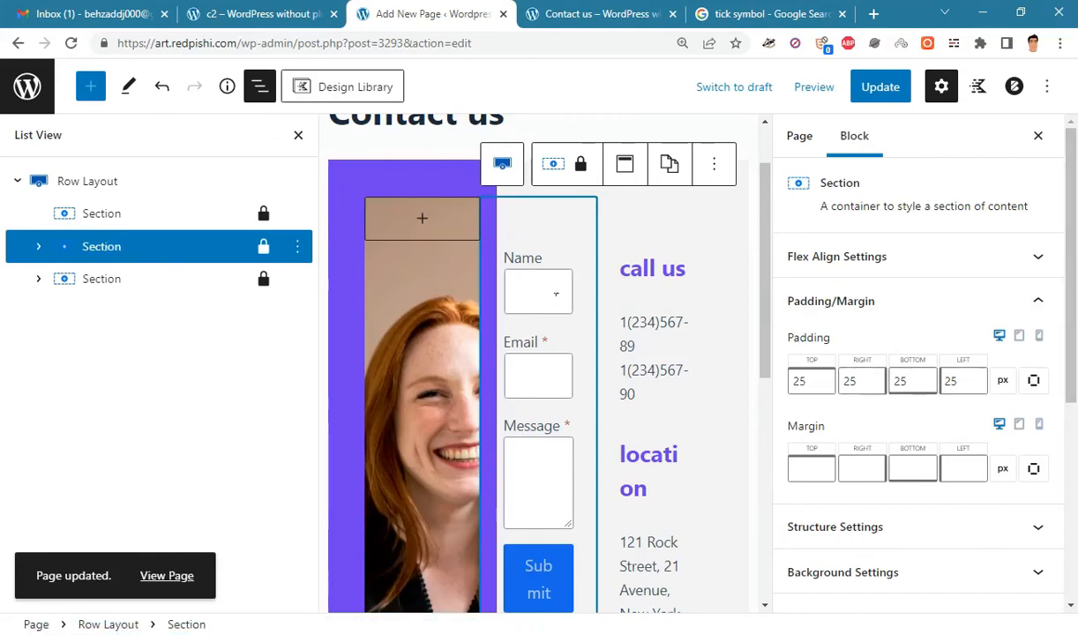
pyautogui.scroll(-2, 1074, 293)
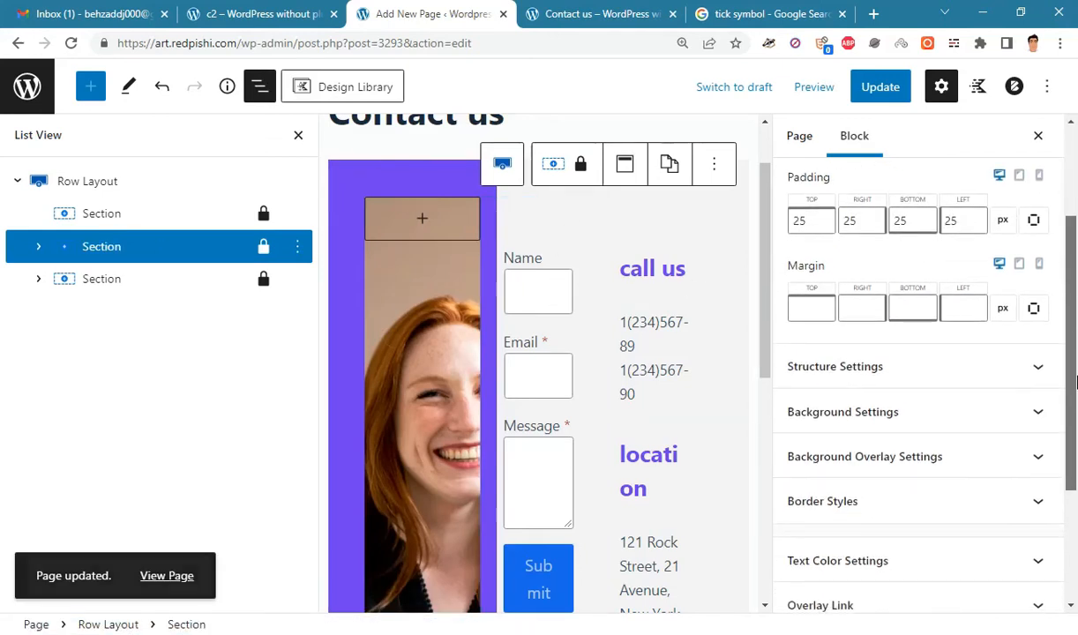
pyautogui.click(917, 427)
pyautogui.scroll(-2, 987, 388)
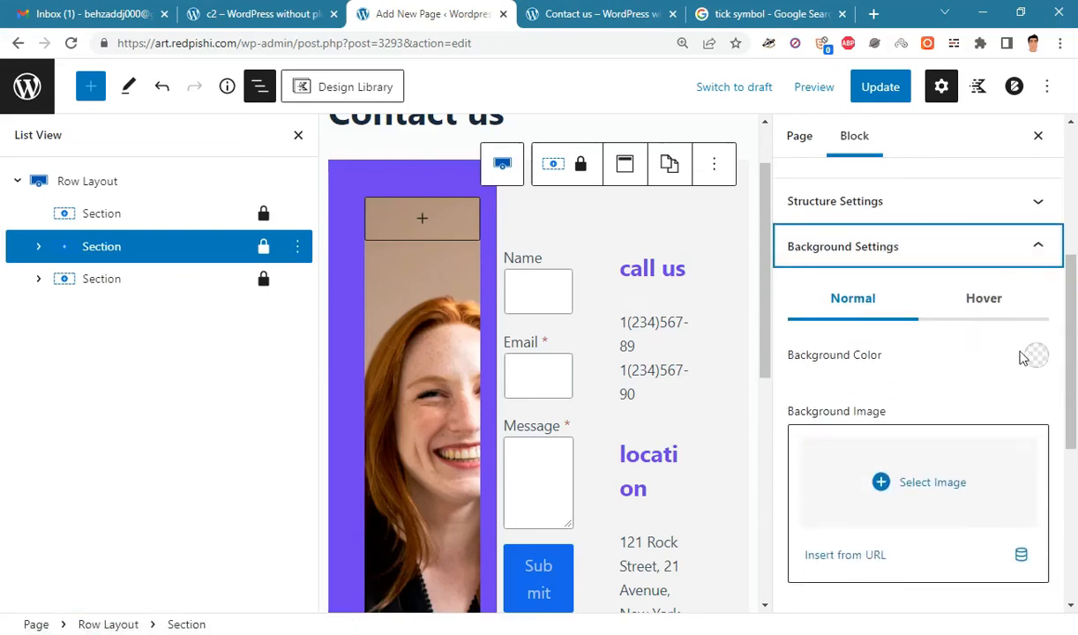
pyautogui.click(1034, 353)
pyautogui.scroll(-1, 1025, 261)
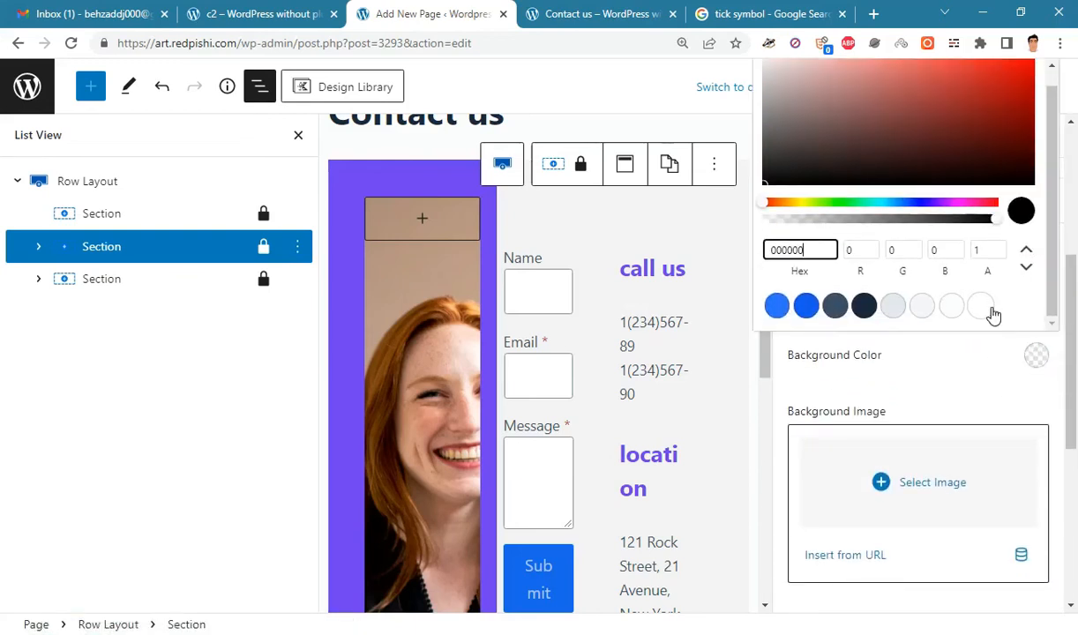
pyautogui.click(981, 306)
pyautogui.click(986, 384)
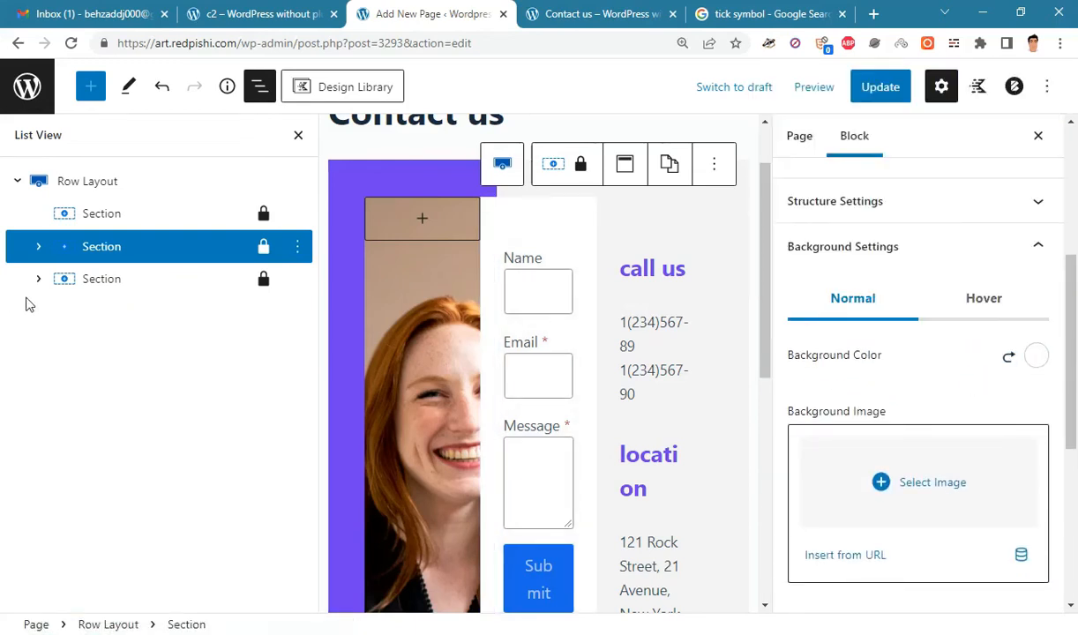
# - Give the contact-details section a white background, save the page, and switch to the live tab
pyautogui.click(106, 281)
pyautogui.moveTo(1070, 322); pyautogui.dragTo(1074, 441)
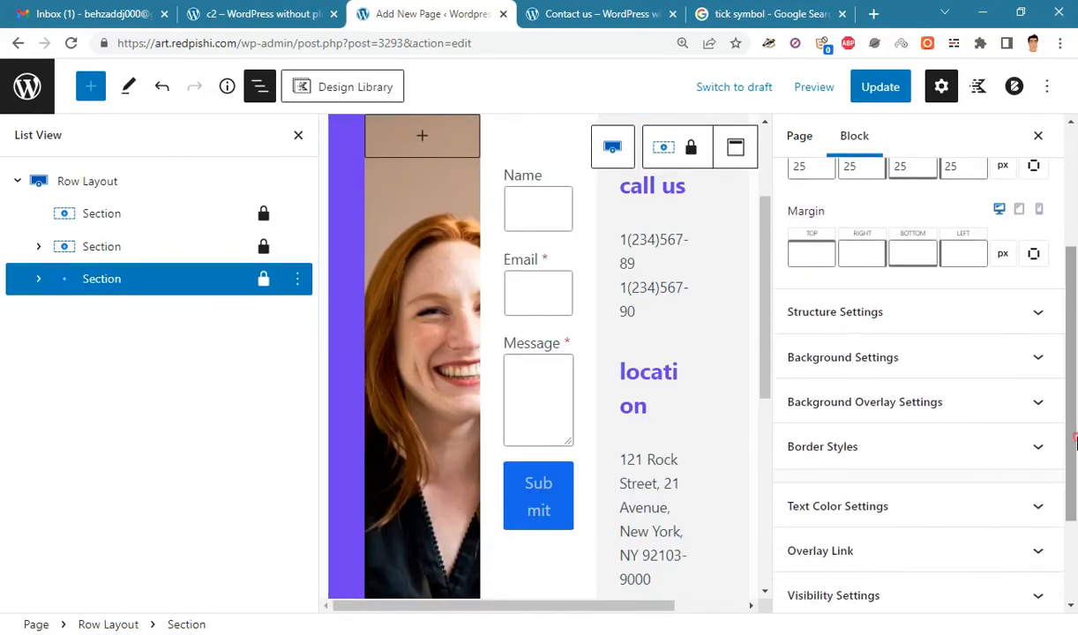
pyautogui.click(895, 360)
pyautogui.click(1036, 469)
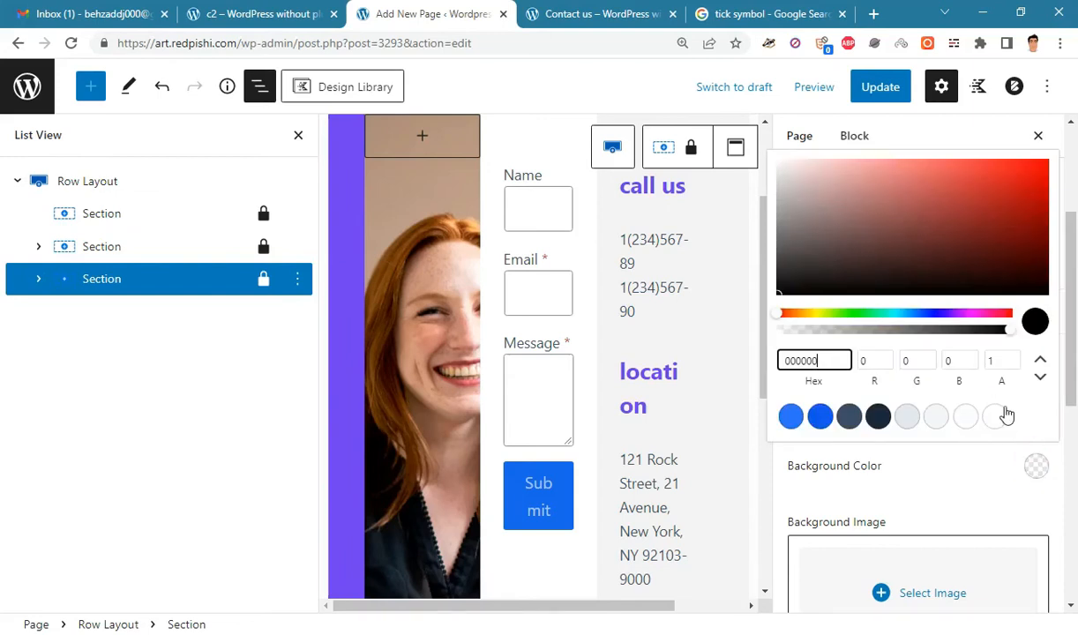
pyautogui.click(996, 414)
pyautogui.click(981, 464)
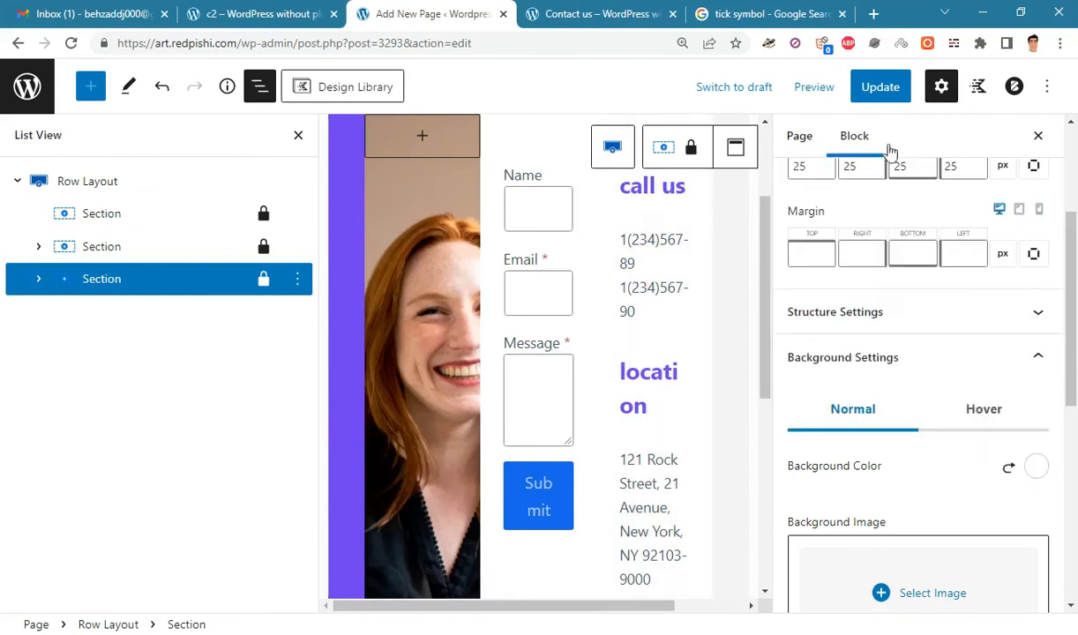
pyautogui.click(873, 86)
pyautogui.click(599, 13)
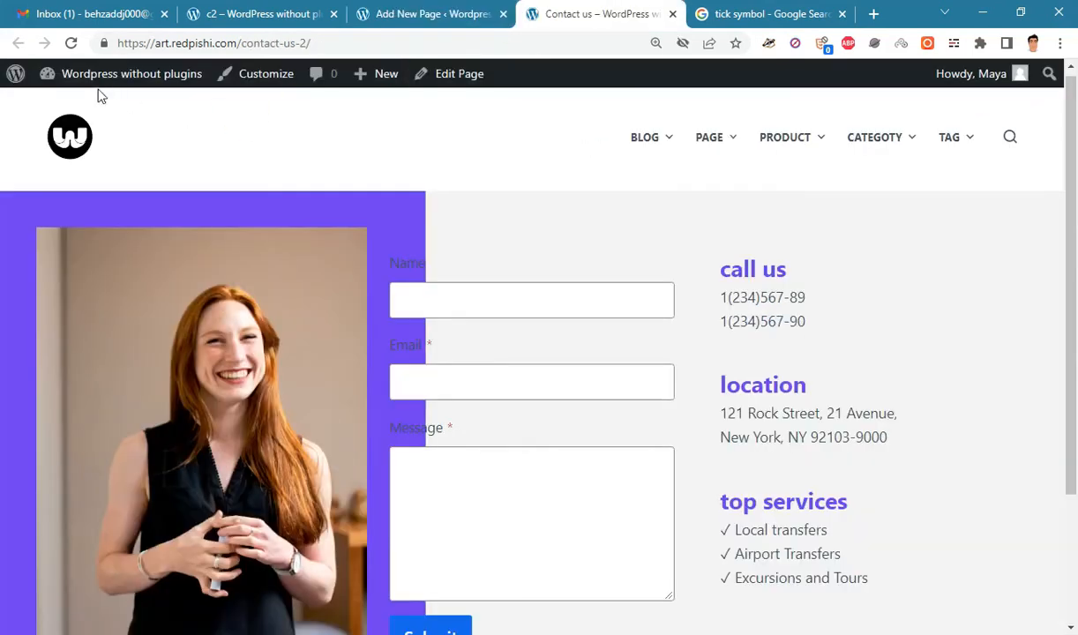
# - Reload the live page to check the white panels, then close List View in the editor
pyautogui.click(71, 43)
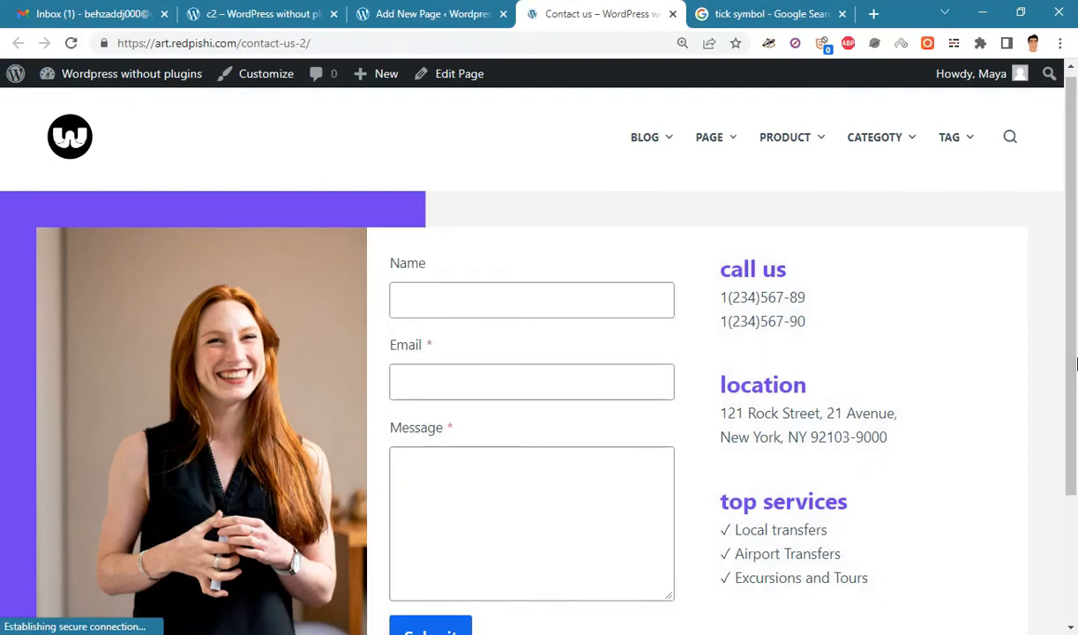
pyautogui.moveTo(1074, 274); pyautogui.dragTo(1074, 374)
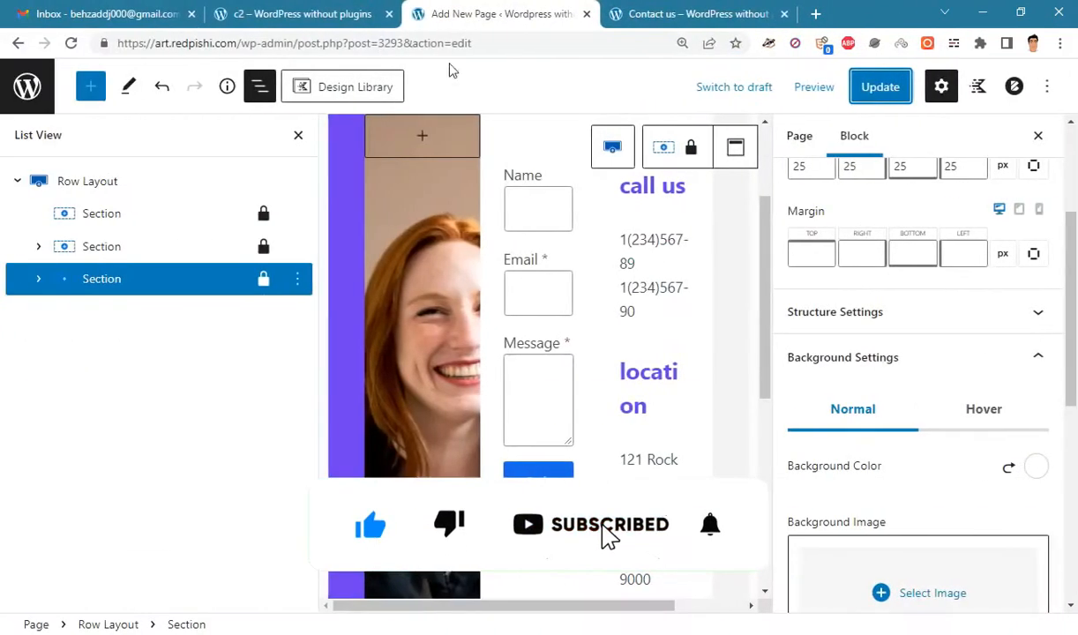
pyautogui.click(298, 135)
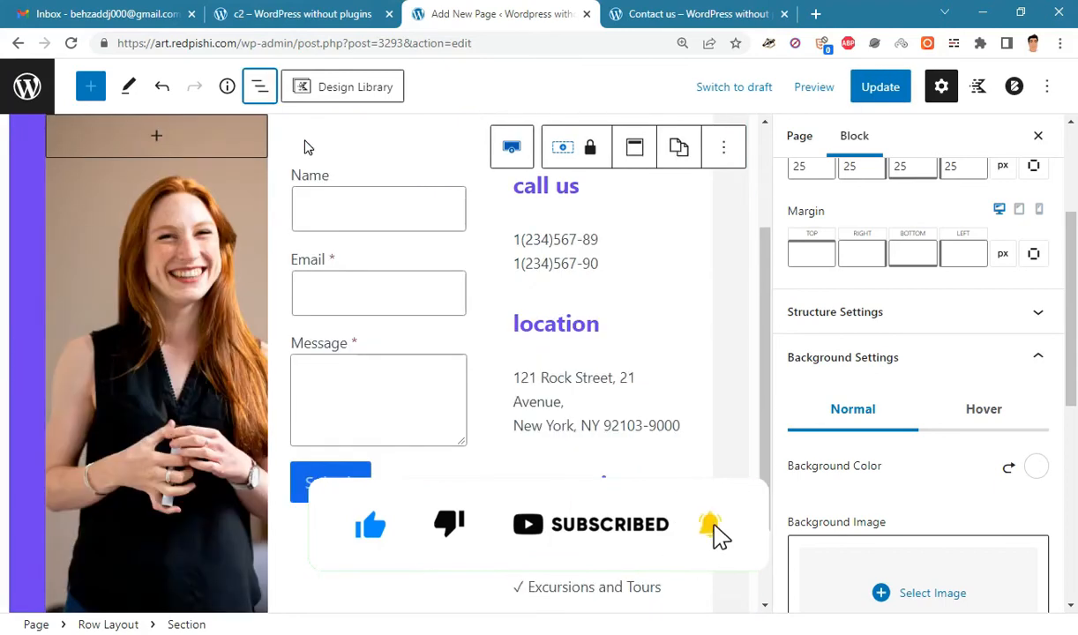
# - Select the contact form block and reset the browser zoom to 100%
pyautogui.click(373, 233)
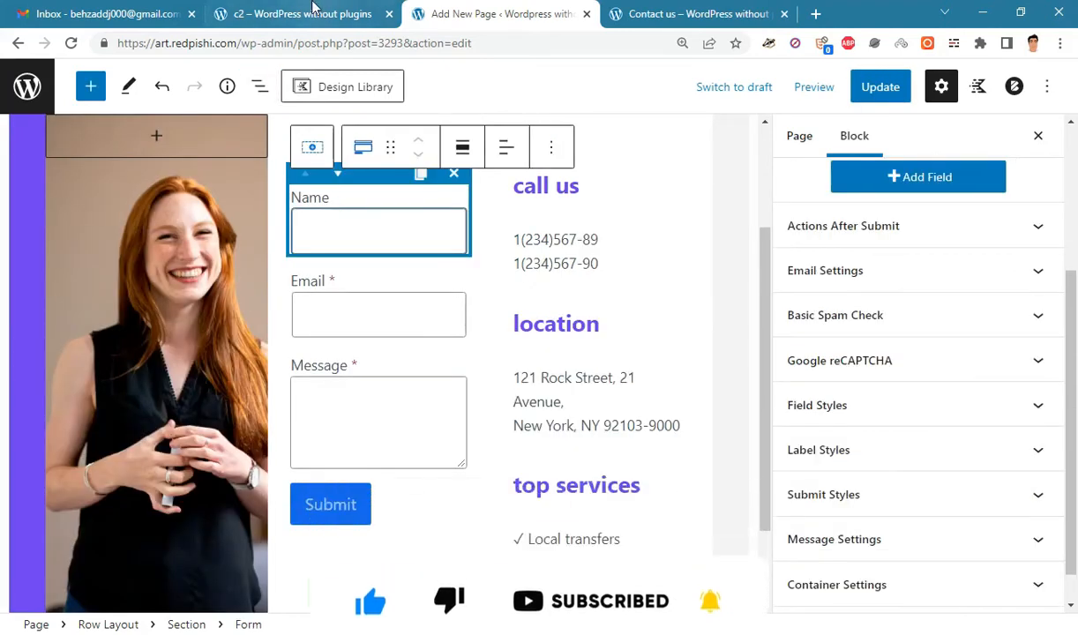
pyautogui.hotkey('ctrl', '-')
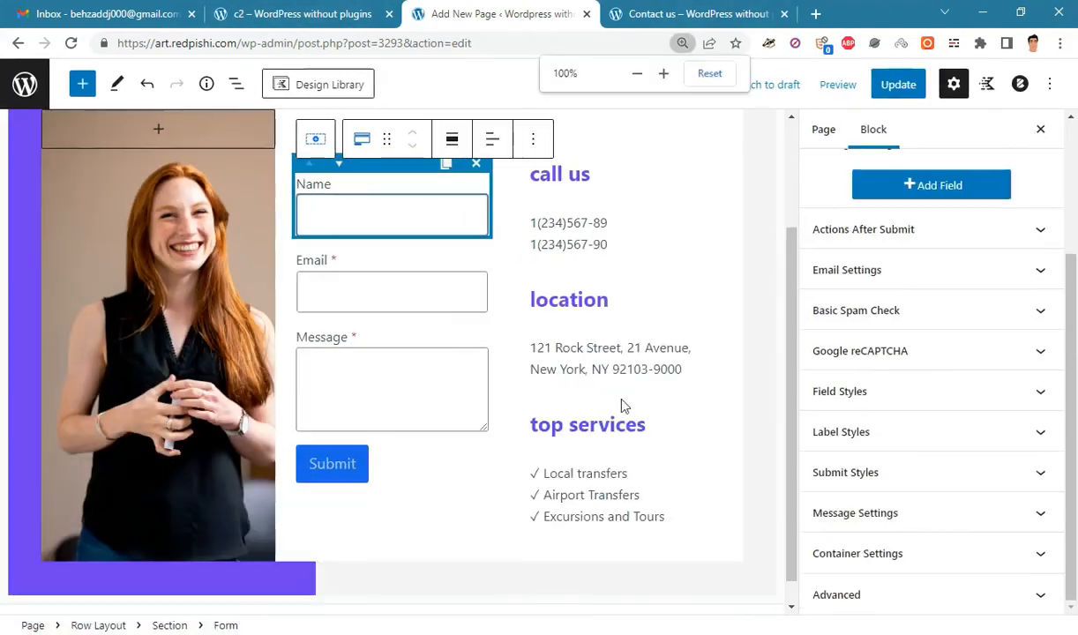
pyautogui.scroll(1, 666, 413)
pyautogui.scroll(-2, 760, 410)
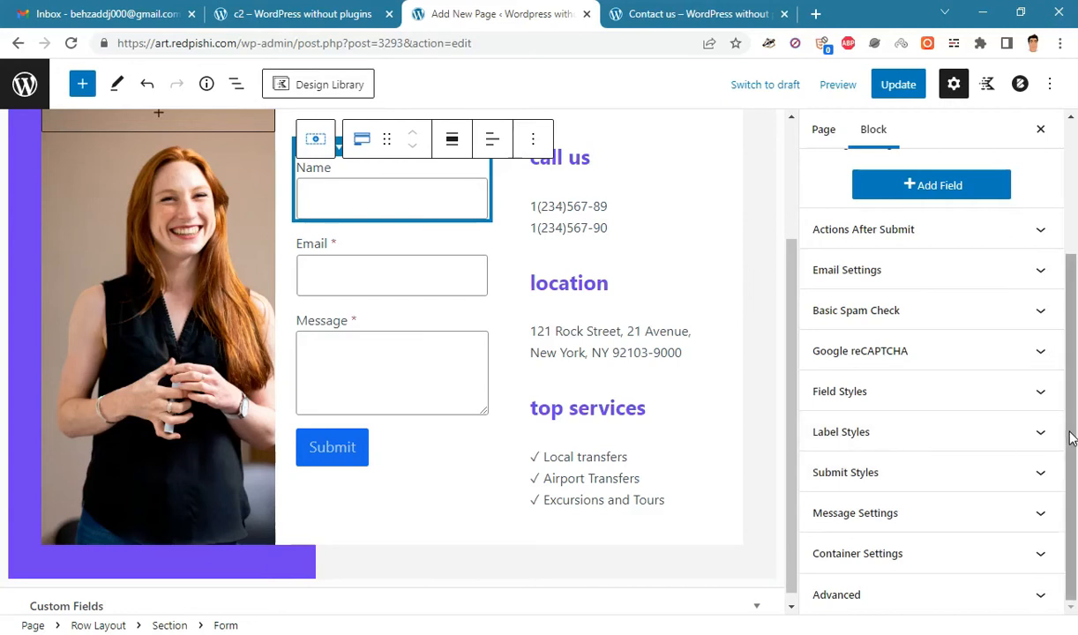
pyautogui.moveTo(1071, 438); pyautogui.dragTo(1074, 403)
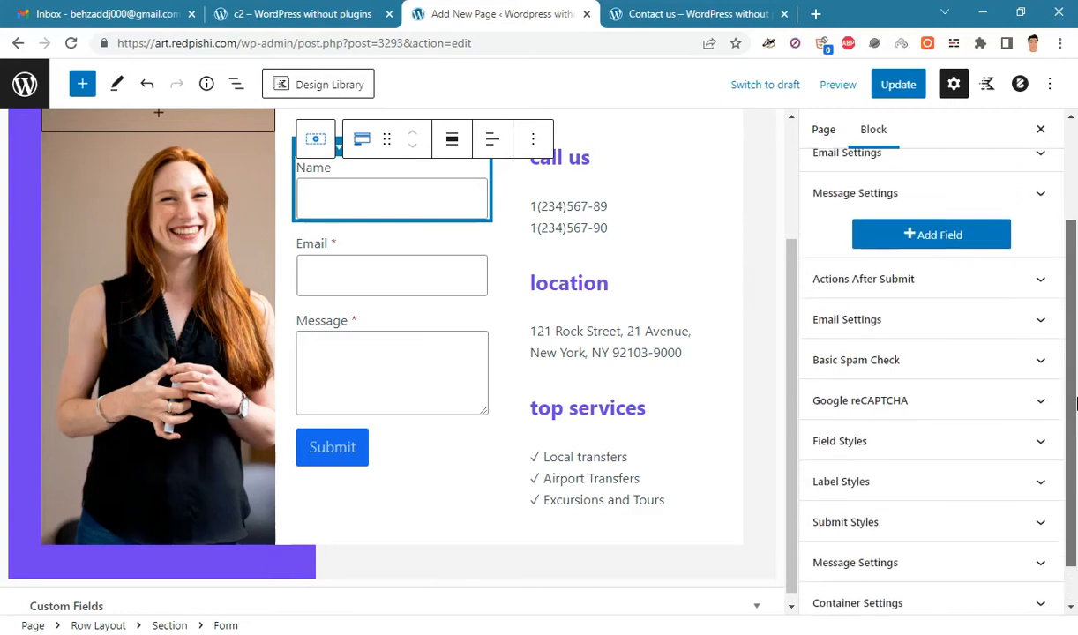
# - Under Actions After Submit, add a Redirect action and remove it again, leaving Email only
pyautogui.click(950, 276)
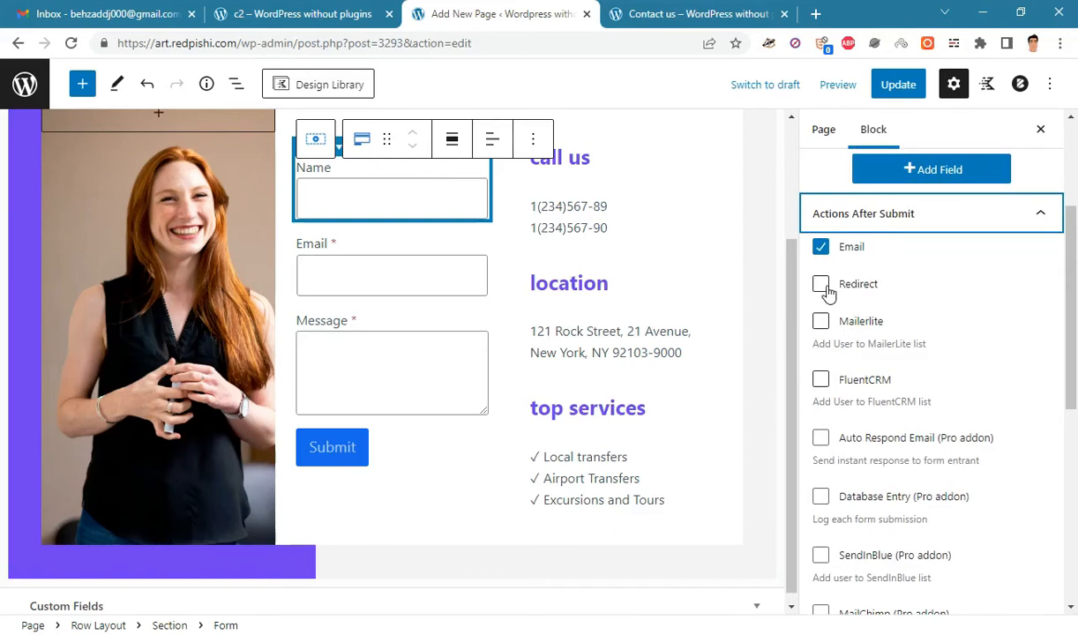
pyautogui.click(821, 284)
pyautogui.moveTo(1072, 346); pyautogui.dragTo(1075, 468)
pyautogui.click(839, 346)
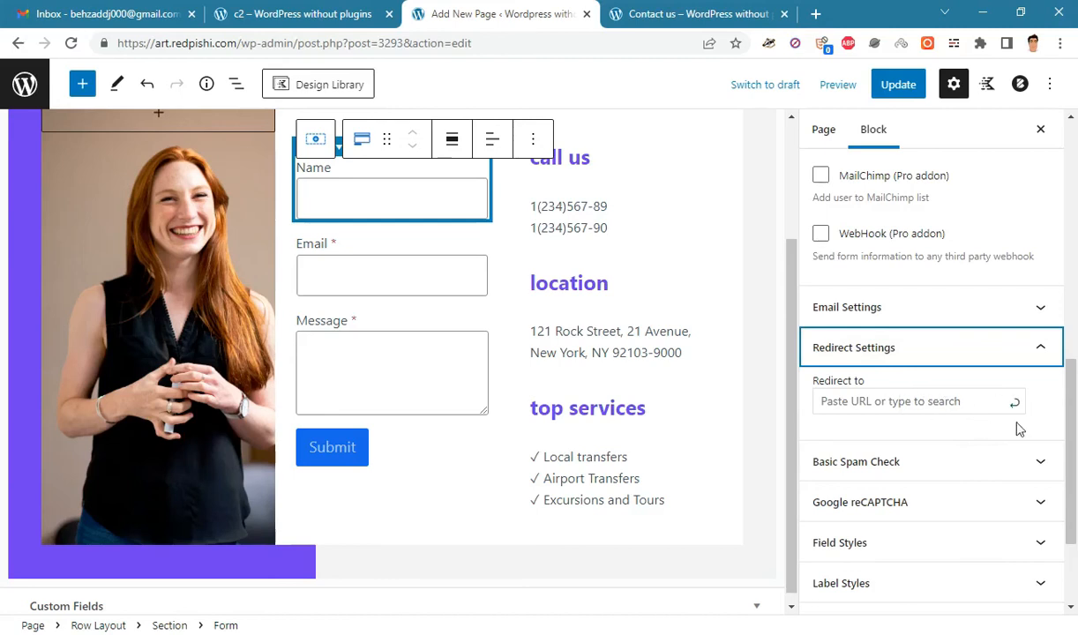
pyautogui.scroll(5, 1018, 428)
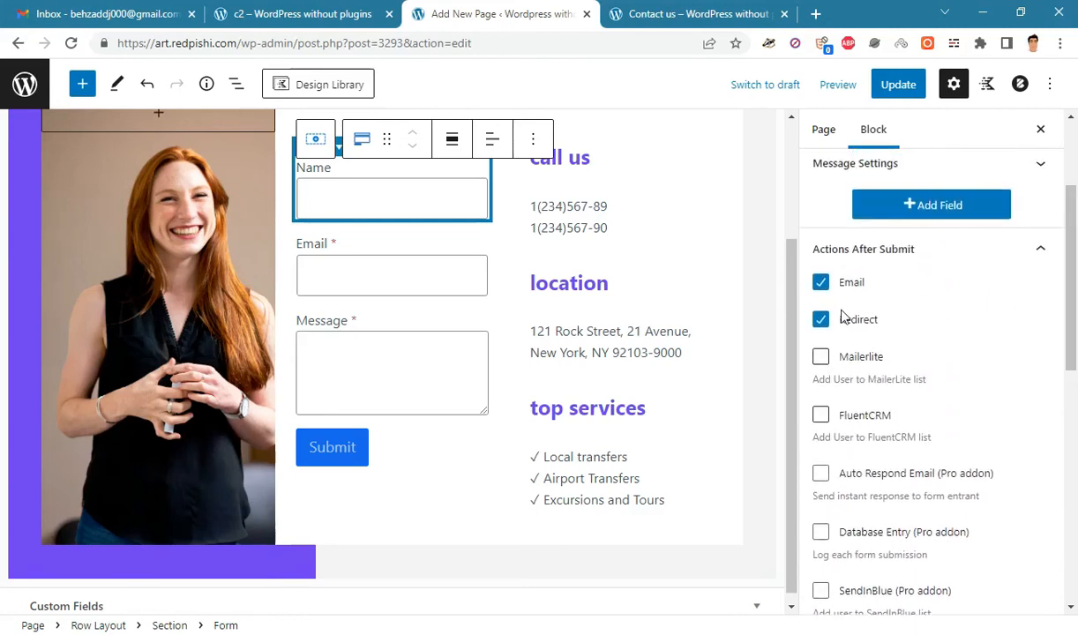
pyautogui.click(822, 319)
# - Expand the form's Email Settings and focus the Email To Address field
pyautogui.moveTo(1072, 255); pyautogui.dragTo(1076, 415)
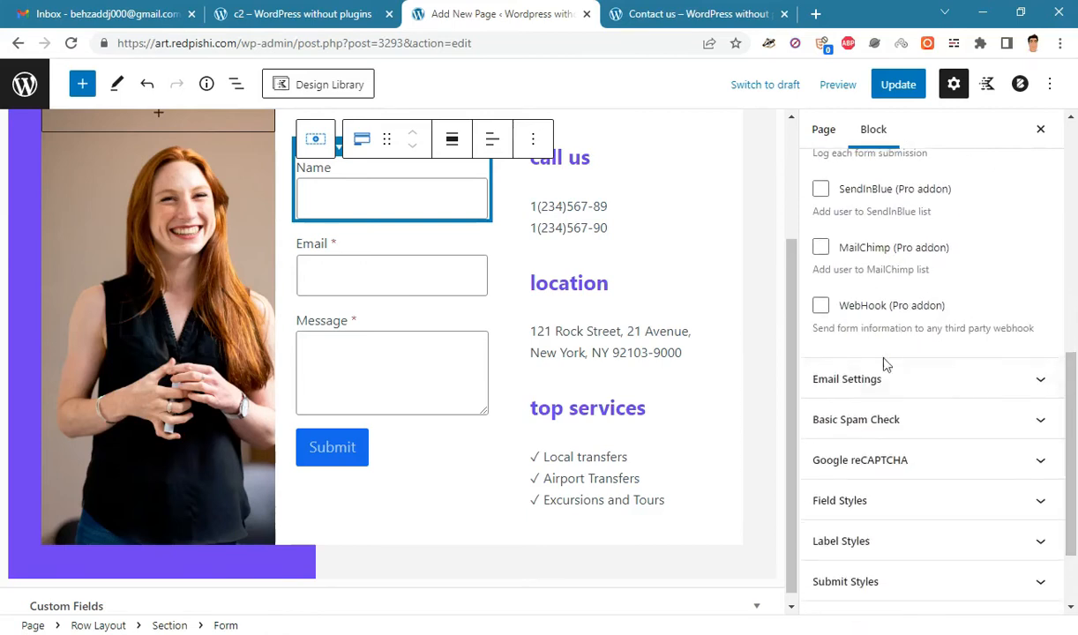
pyautogui.click(879, 386)
pyautogui.scroll(-2, 878, 390)
pyautogui.scroll(2, 1074, 368)
pyautogui.moveTo(1074, 369); pyautogui.dragTo(897, 380)
pyautogui.click(959, 395)
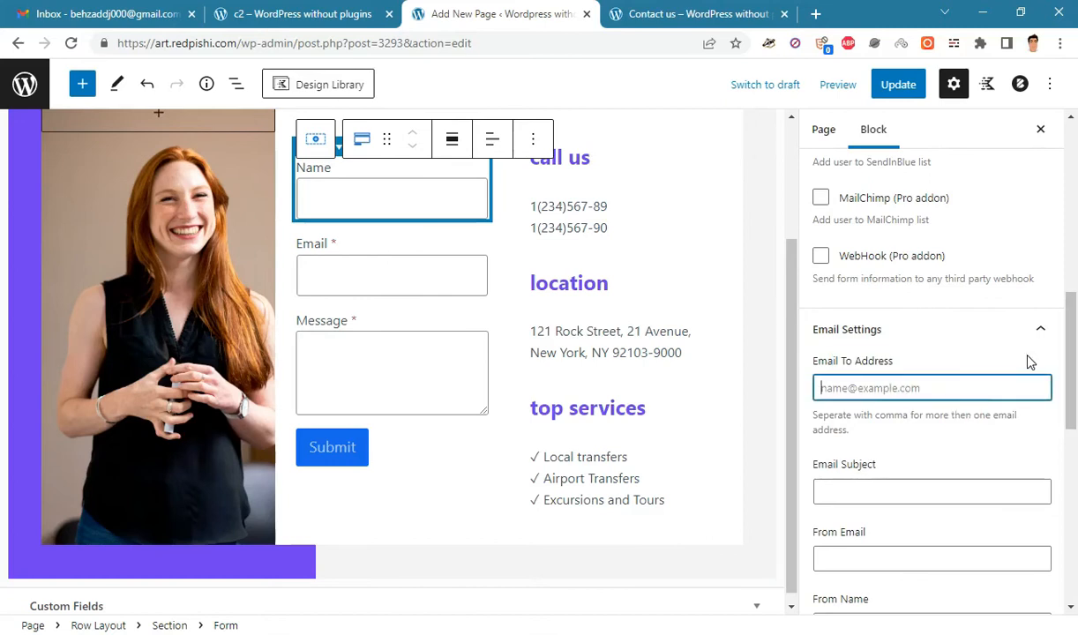
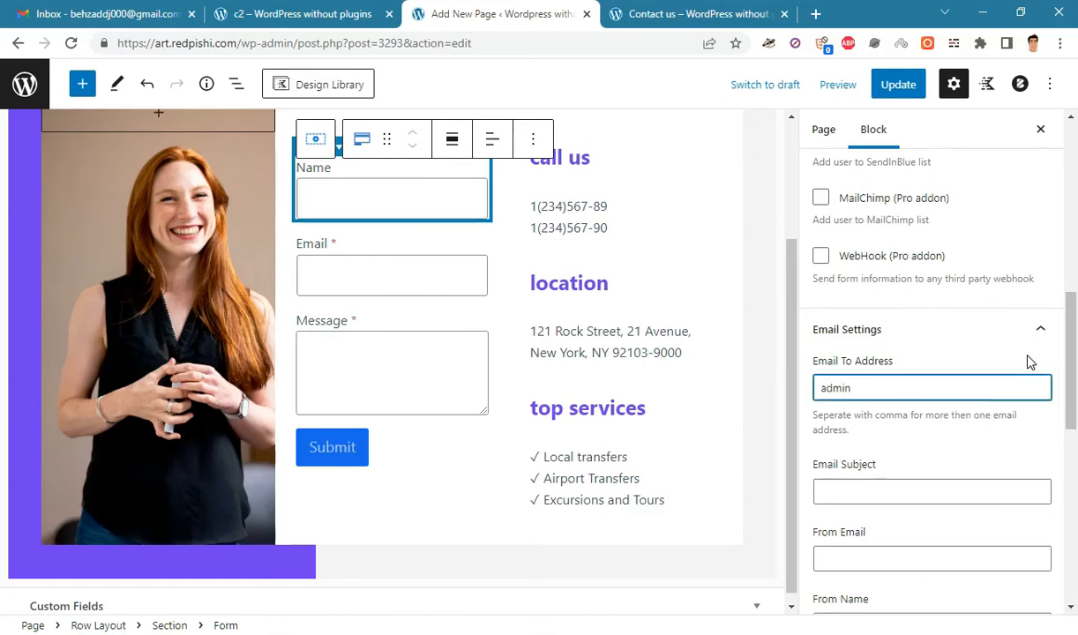
# - Enter the admin recipient address and the email subject "Contact form"
pyautogui.scroll(-2, 903, 507)
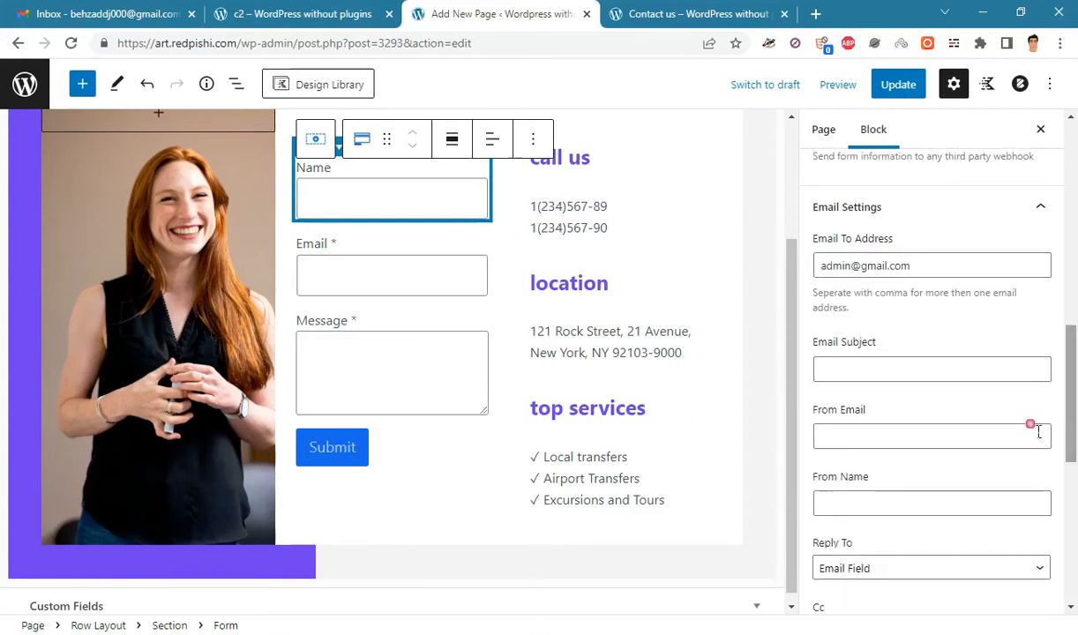
pyautogui.click(913, 376)
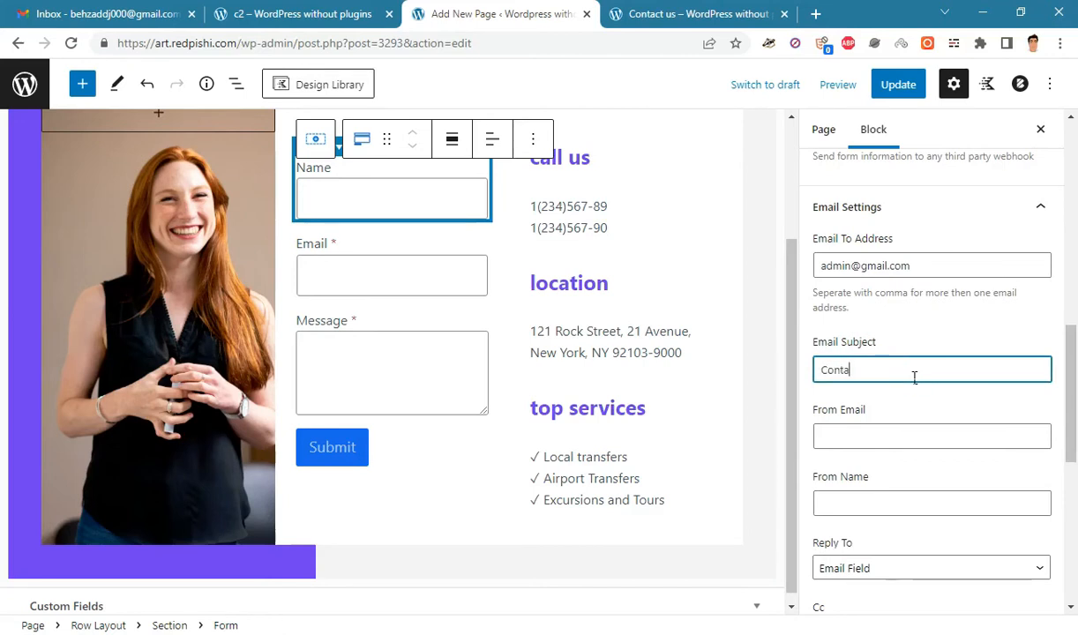
pyautogui.write('Contact form')
# - Enter the site's sender email address and begin filling in the From Name field
pyautogui.click(895, 433)
pyautogui.scroll(-1, 907, 425)
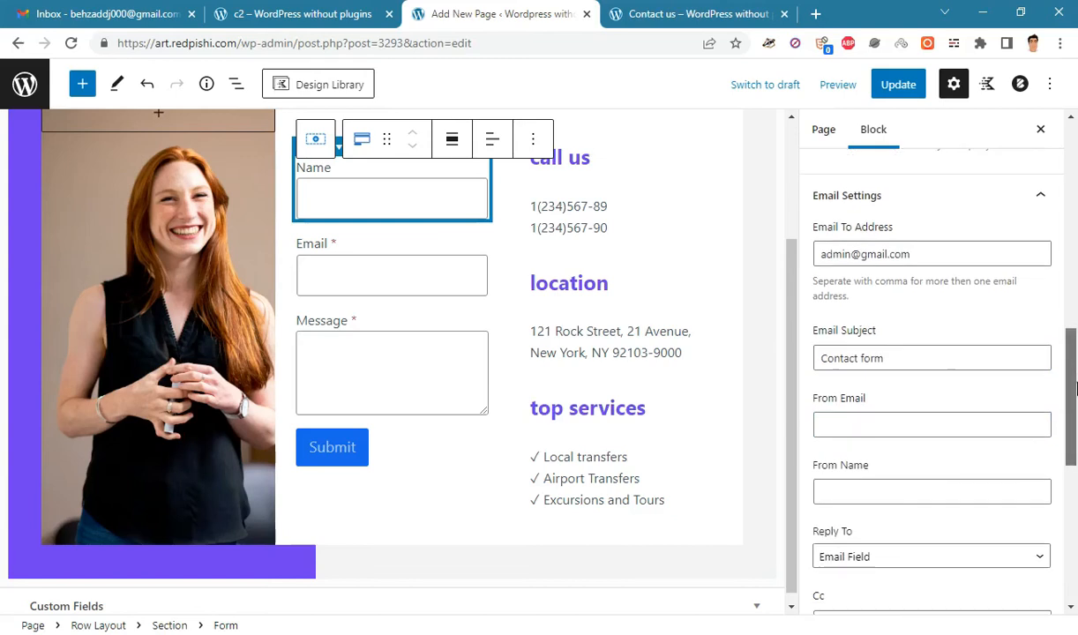
pyautogui.click(906, 425)
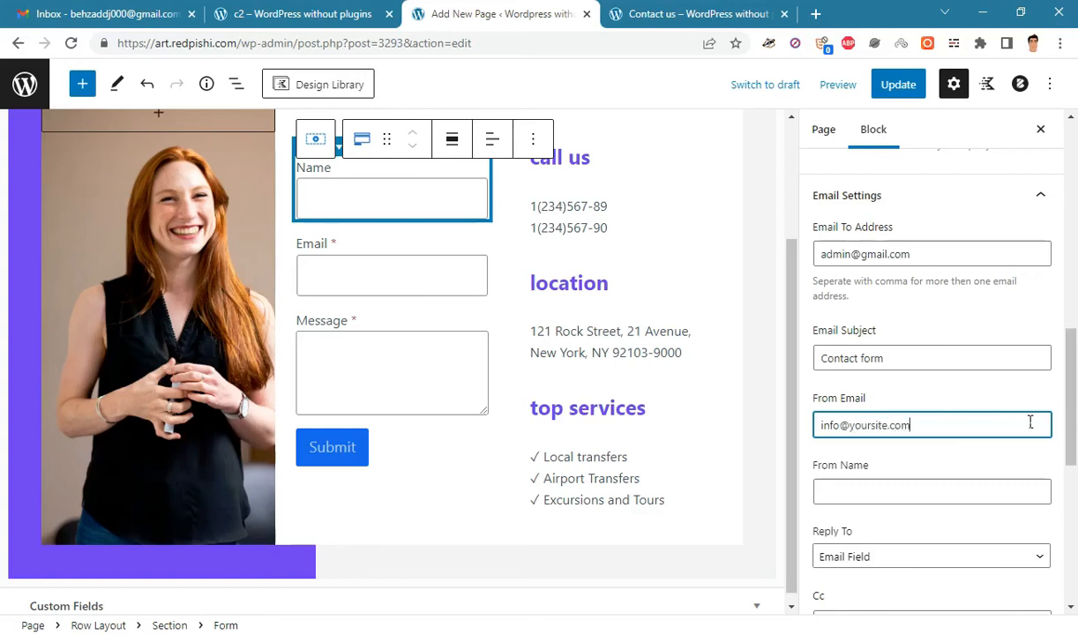
pyautogui.scroll(-1, 1045, 425)
pyautogui.click(837, 428)
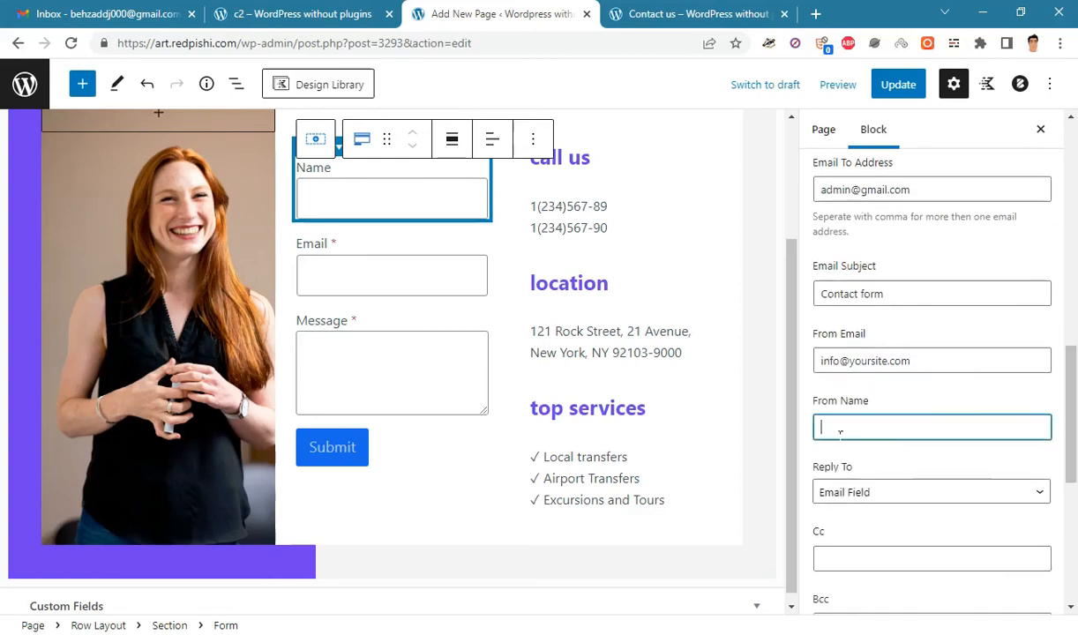
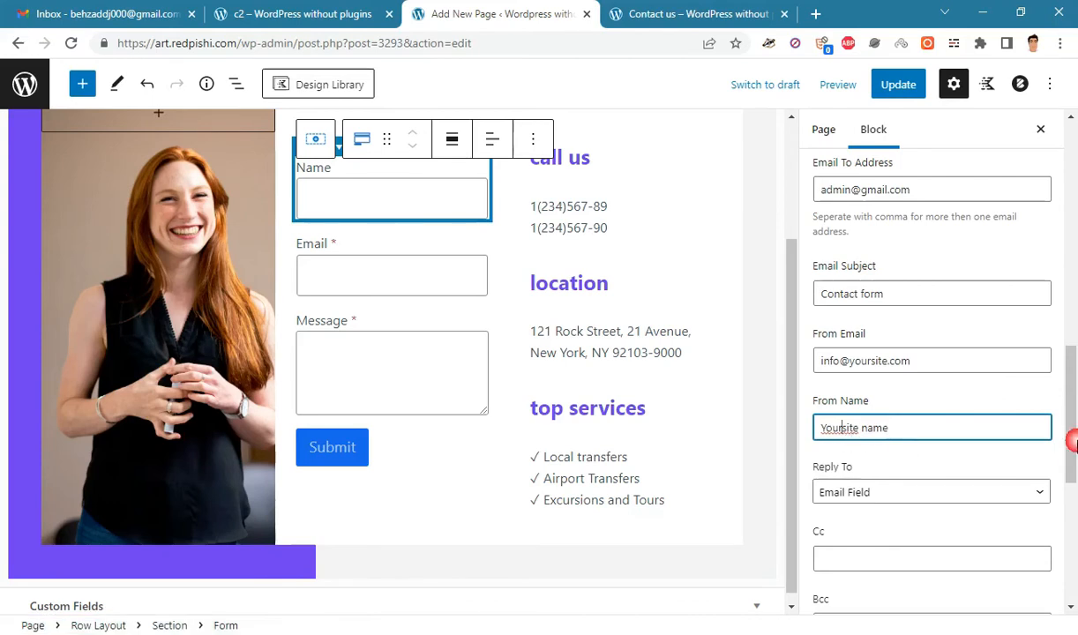
# - Collapse the Form block's Email Settings and Actions After Submit panels in the sidebar
pyautogui.scroll(-2, 1071, 450)
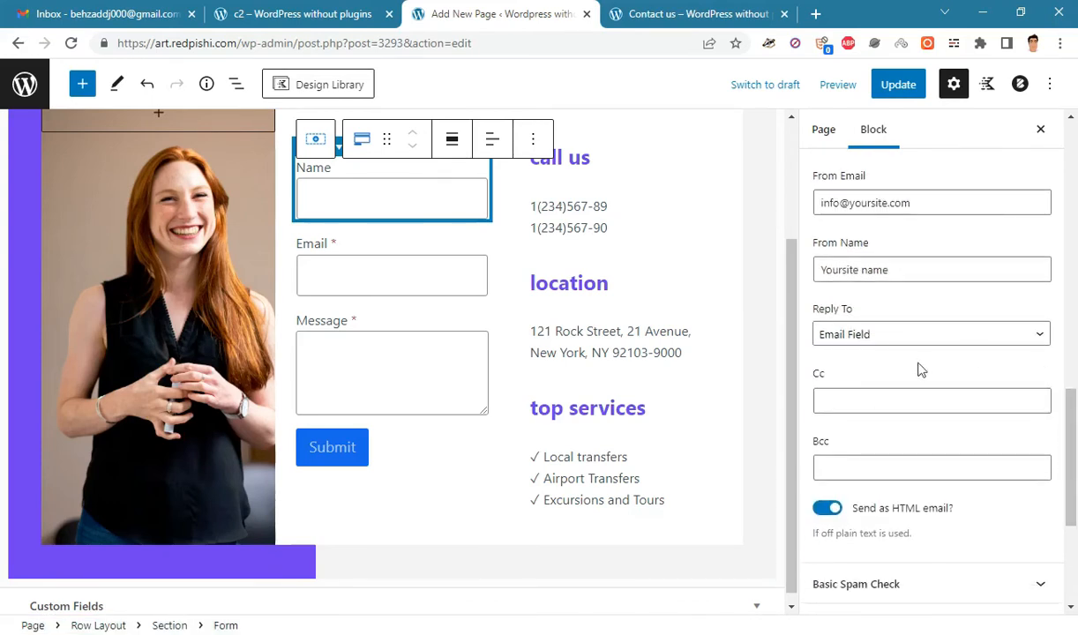
pyautogui.scroll(-1, 1015, 494)
pyautogui.scroll(1, 873, 529)
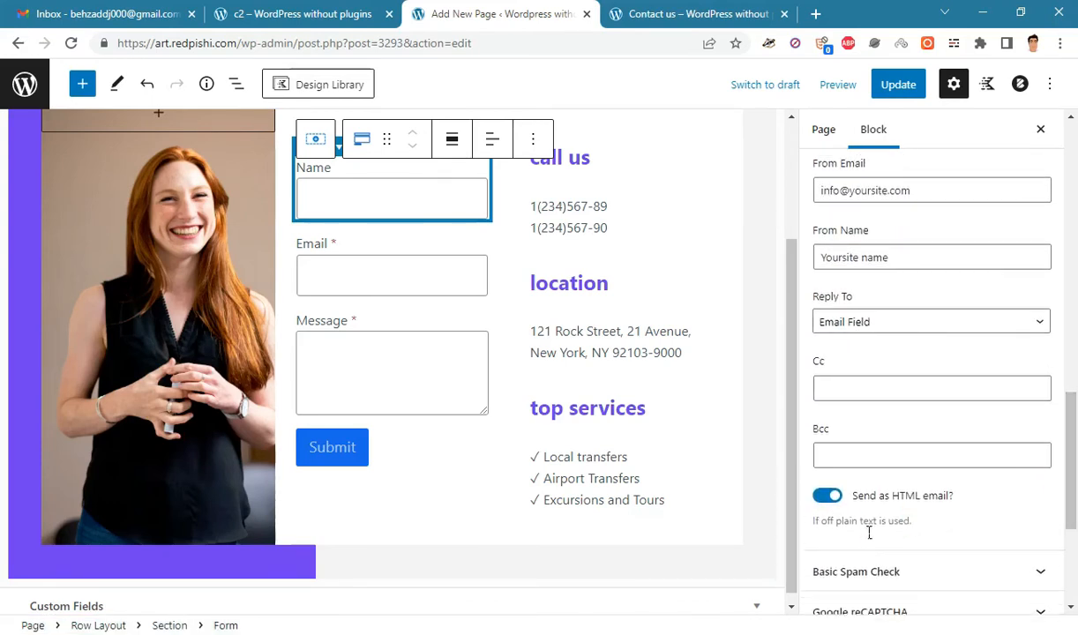
pyautogui.scroll(4, 1019, 441)
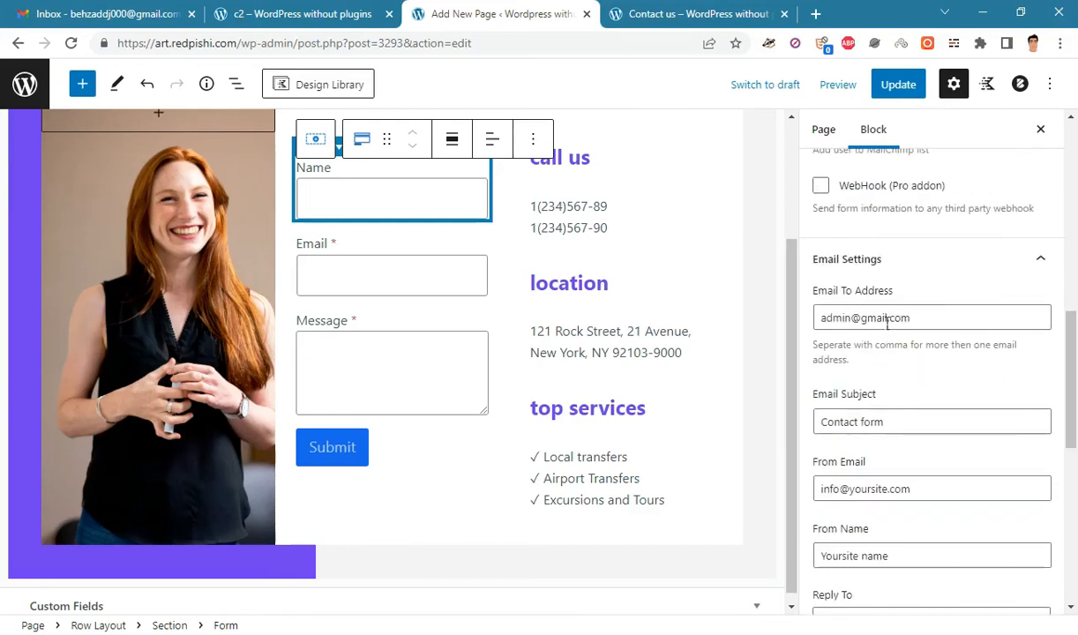
pyautogui.click(976, 258)
pyautogui.moveTo(1070, 406); pyautogui.dragTo(1070, 128)
pyautogui.click(878, 411)
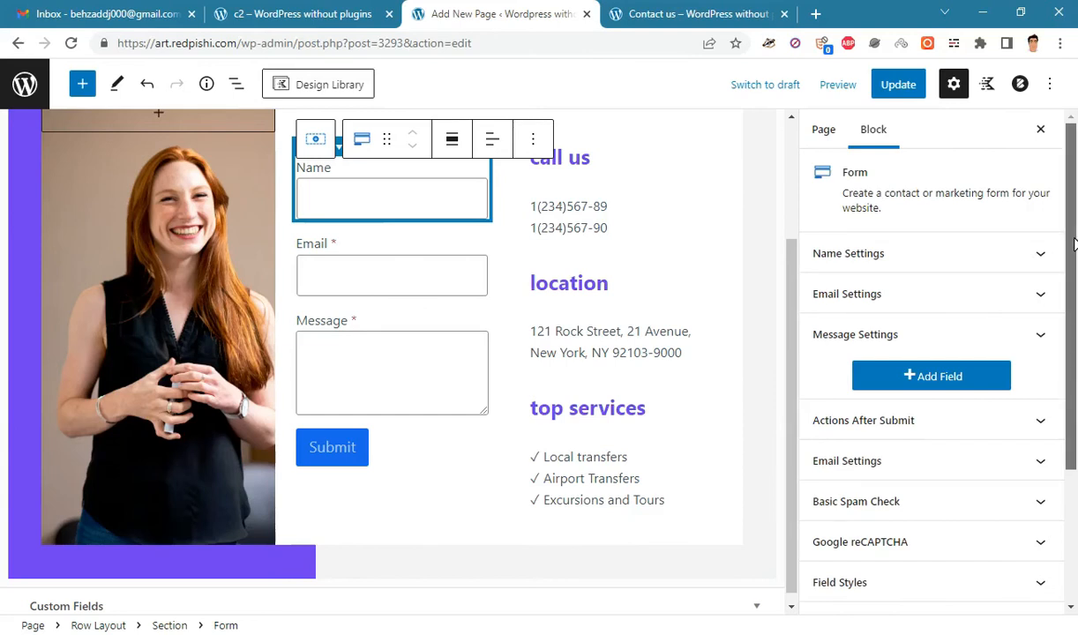
pyautogui.scroll(-3, 1075, 246)
# - In Field Styles, unlink the border sides, set widths to 0 and the bottom border to 2
pyautogui.click(861, 443)
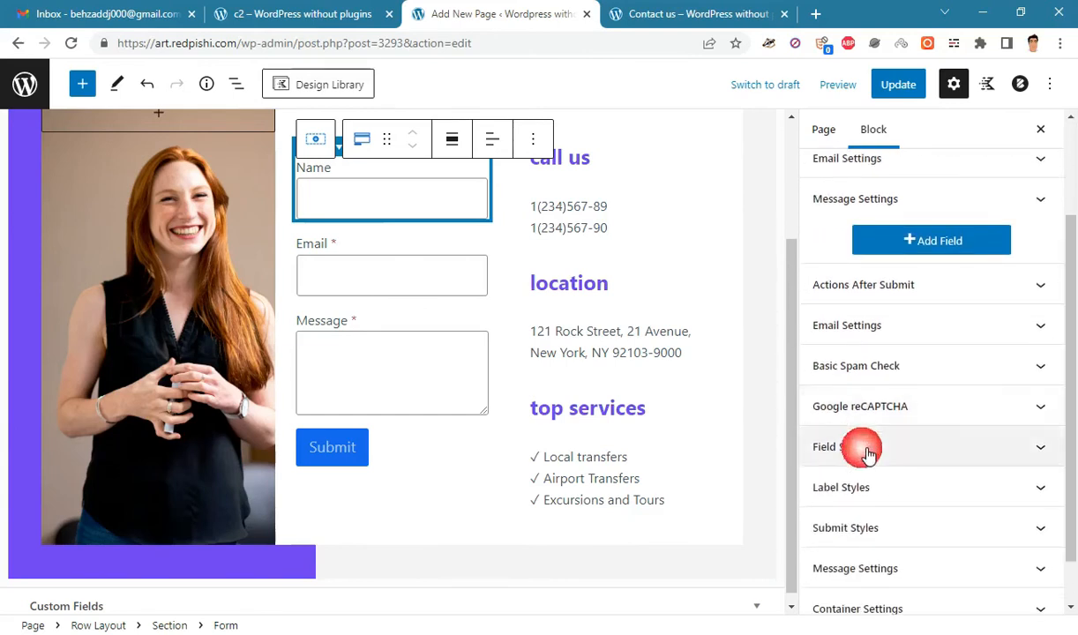
pyautogui.scroll(-2, 1068, 320)
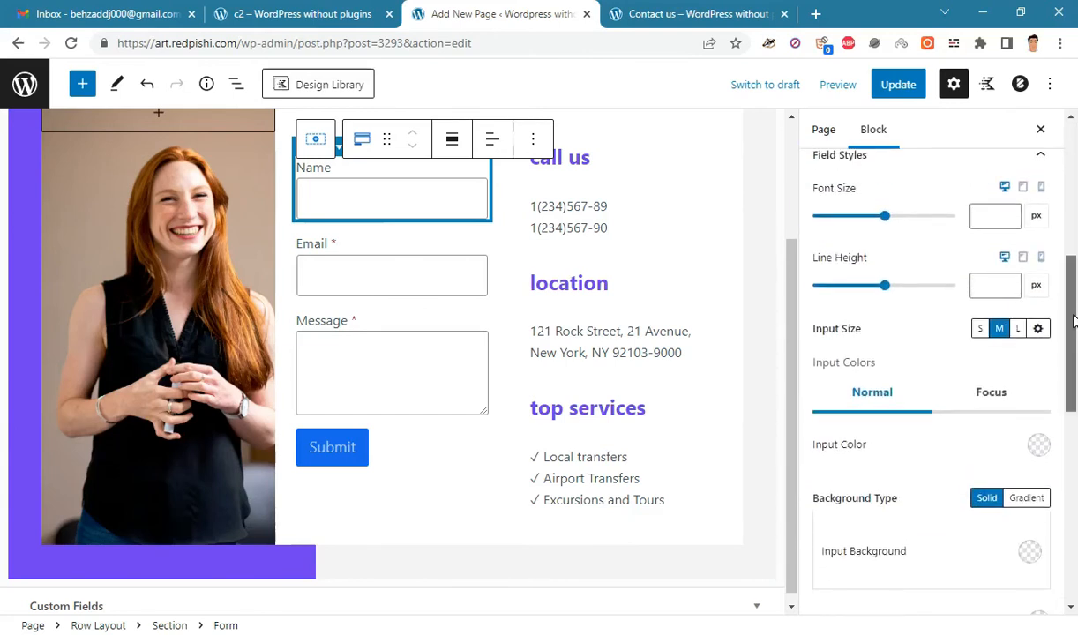
pyautogui.moveTo(1074, 322); pyautogui.dragTo(1008, 432)
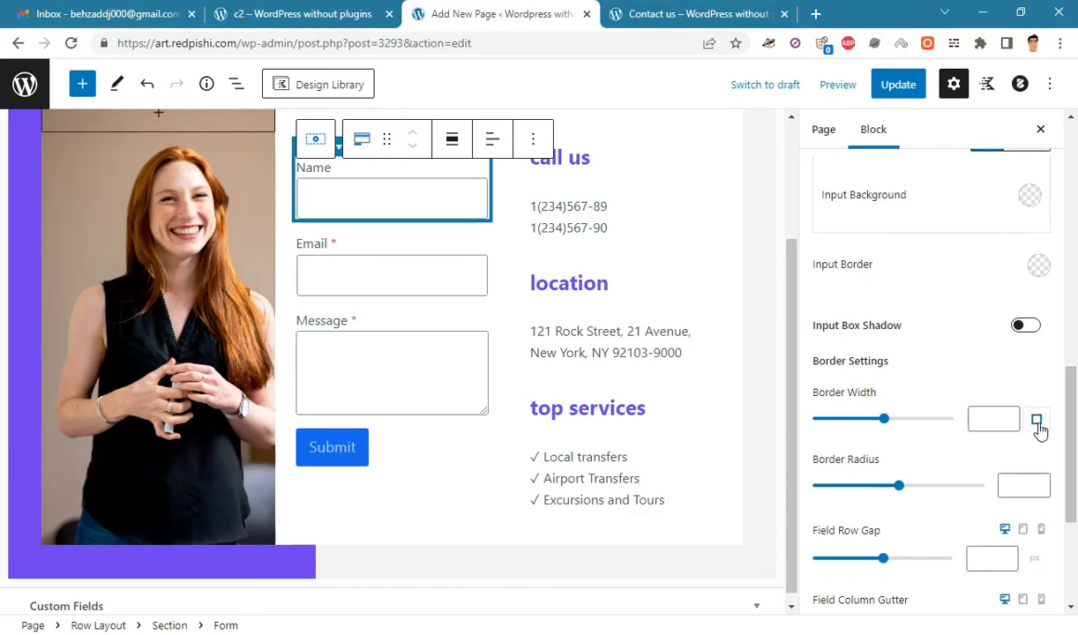
pyautogui.click(1036, 419)
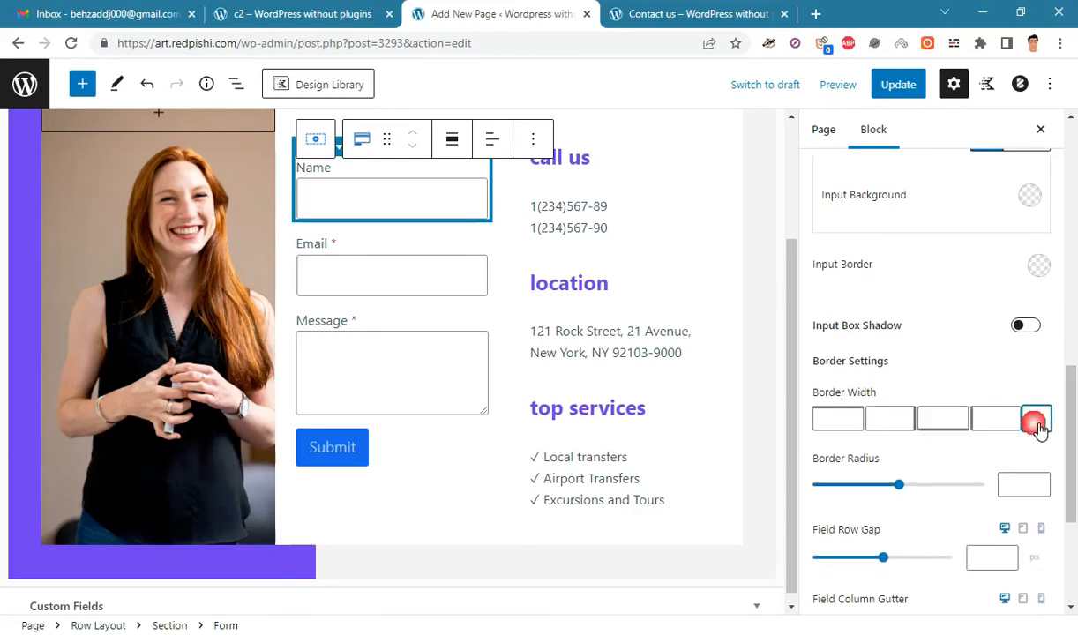
pyautogui.click(852, 422)
pyautogui.write('0')
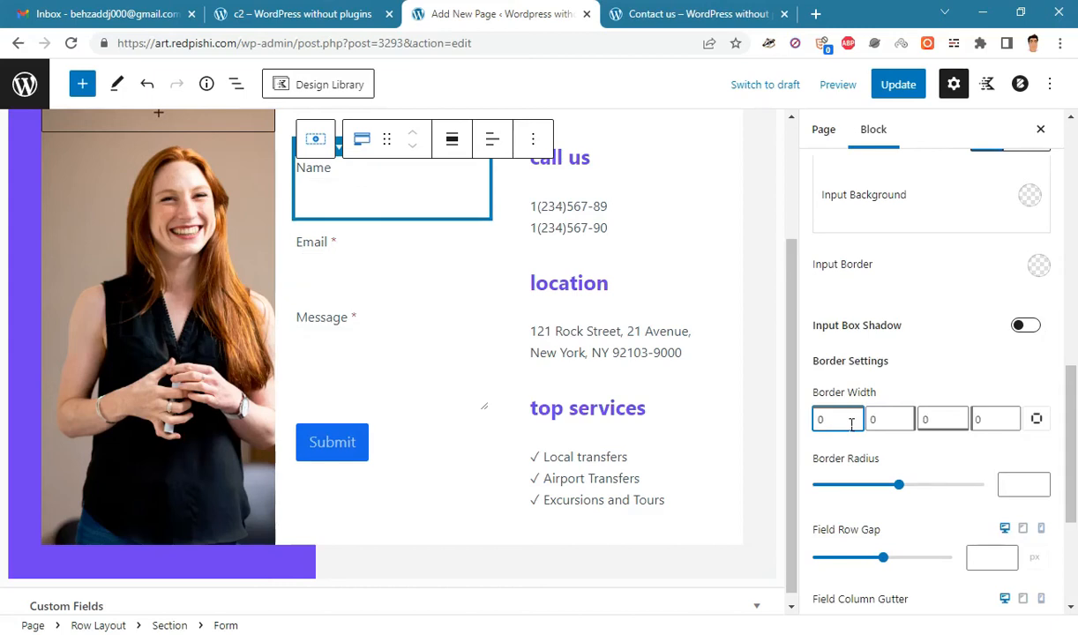
pyautogui.click(937, 421)
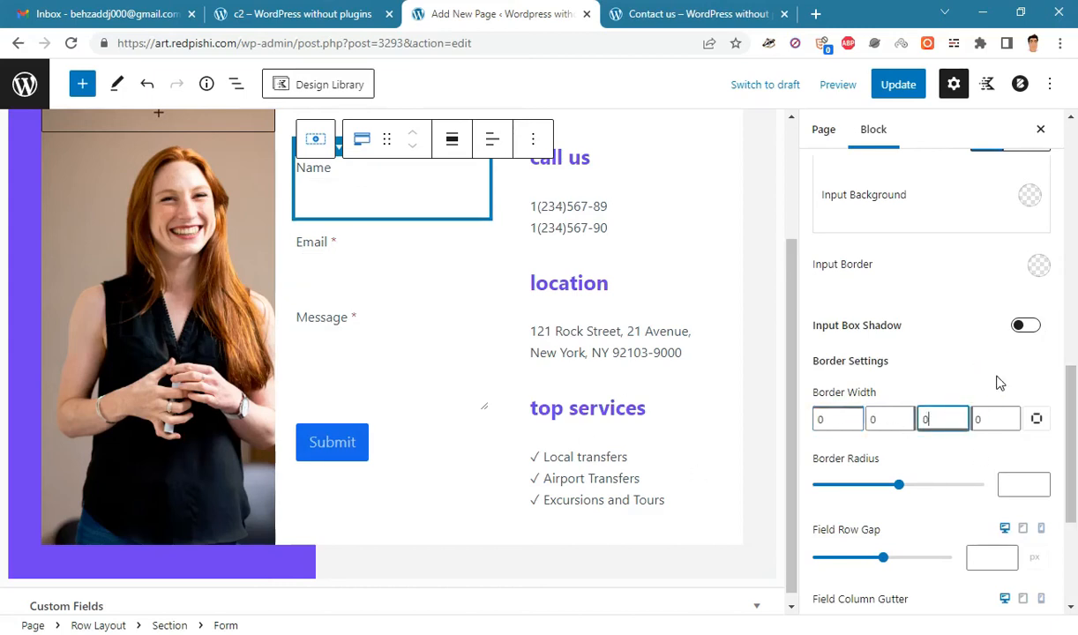
pyautogui.press('BackSpace')
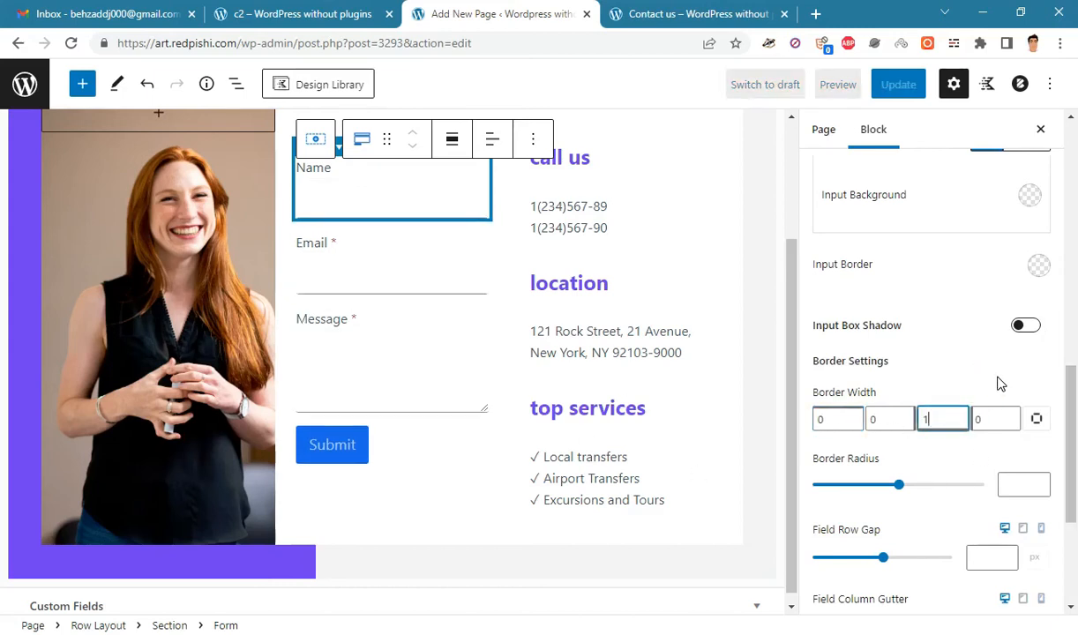
pyautogui.write('2')
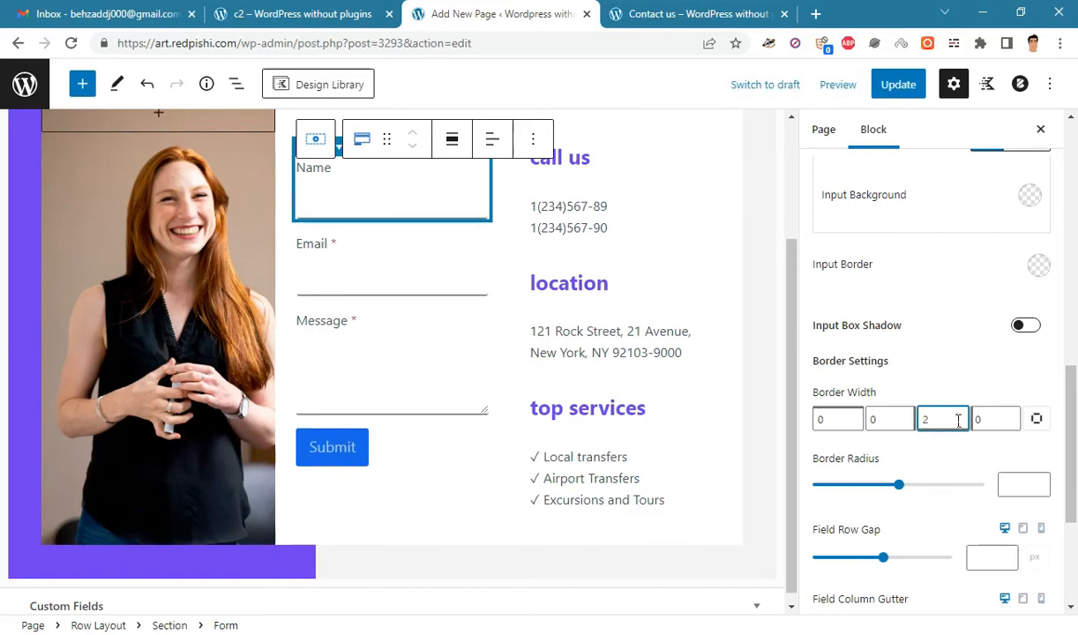
pyautogui.scroll(1, 1015, 280)
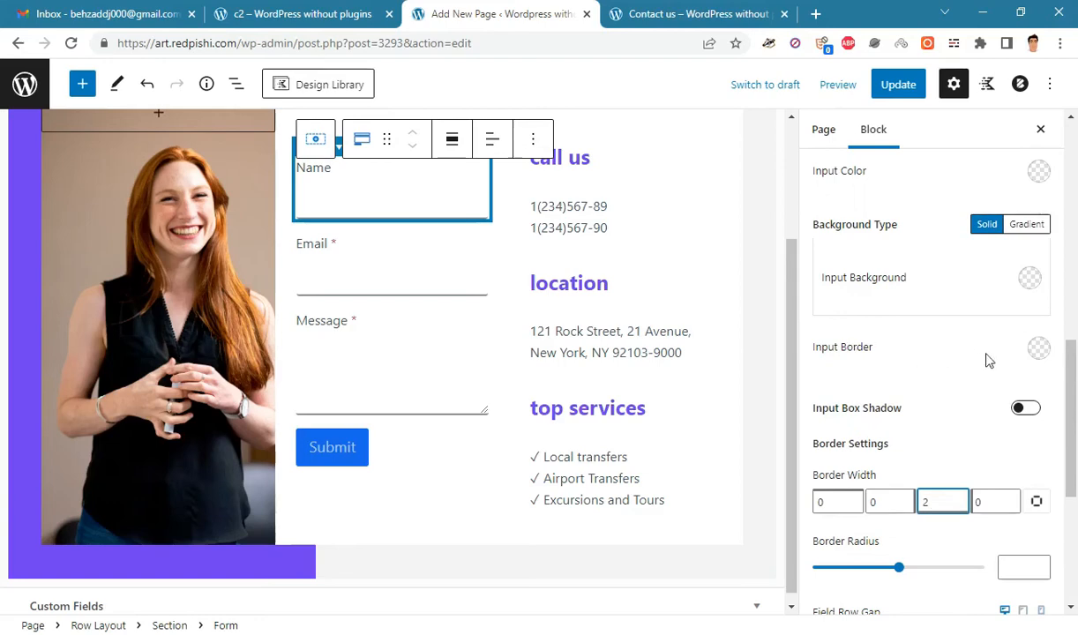
# - Copy 703eef from the colour notes and paste it as the fields' Input Border hex colour
pyautogui.hotkey('alt', 'Tab')
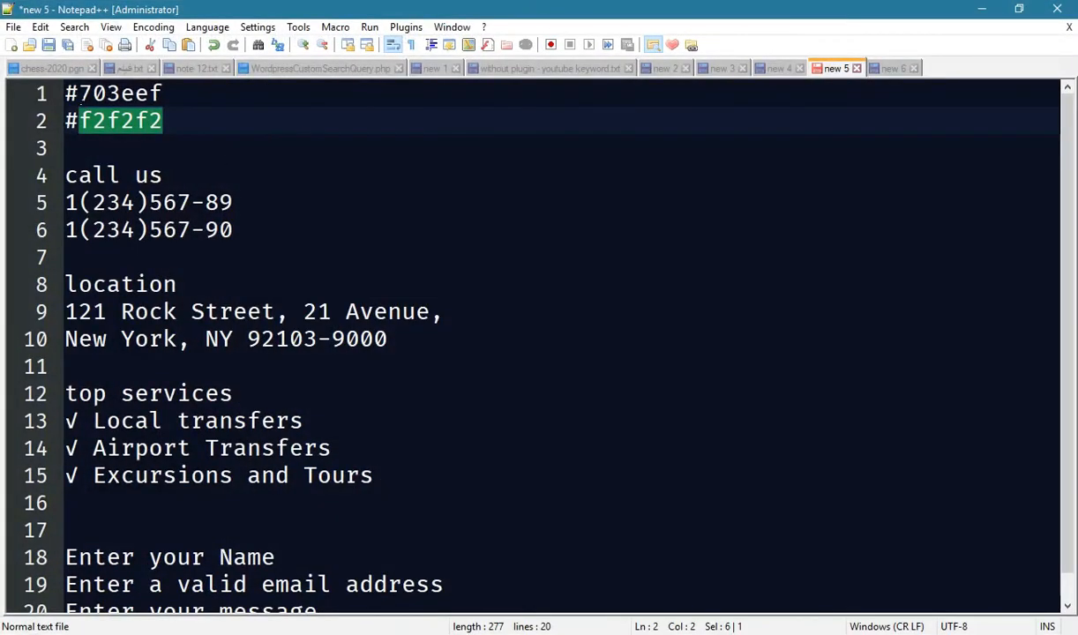
pyautogui.moveTo(79, 93); pyautogui.dragTo(215, 97)
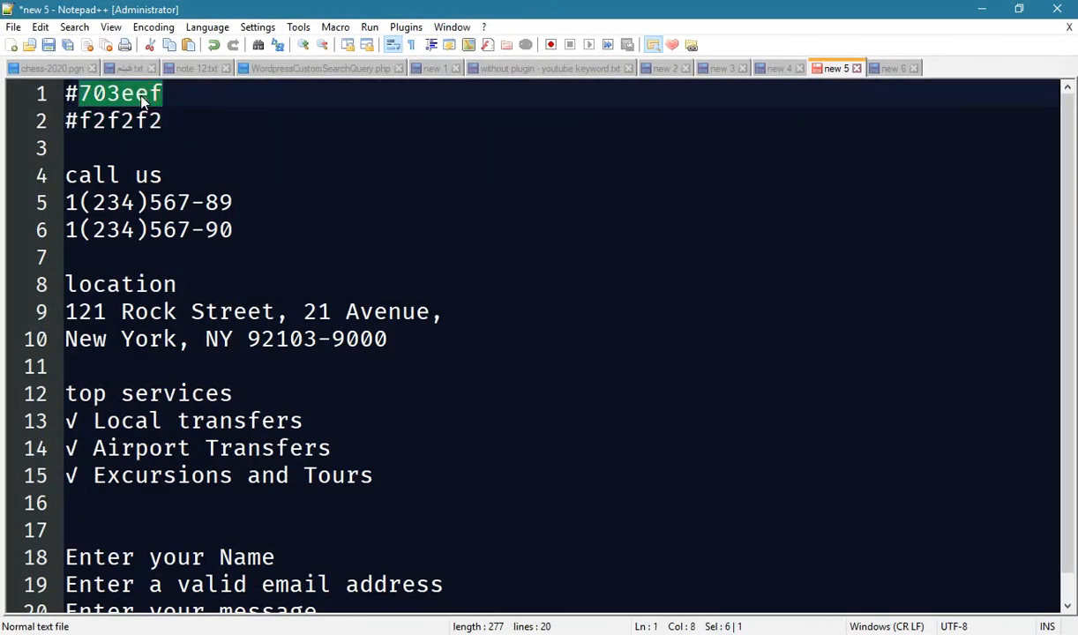
pyautogui.rightClick(141, 101)
pyautogui.click(159, 124)
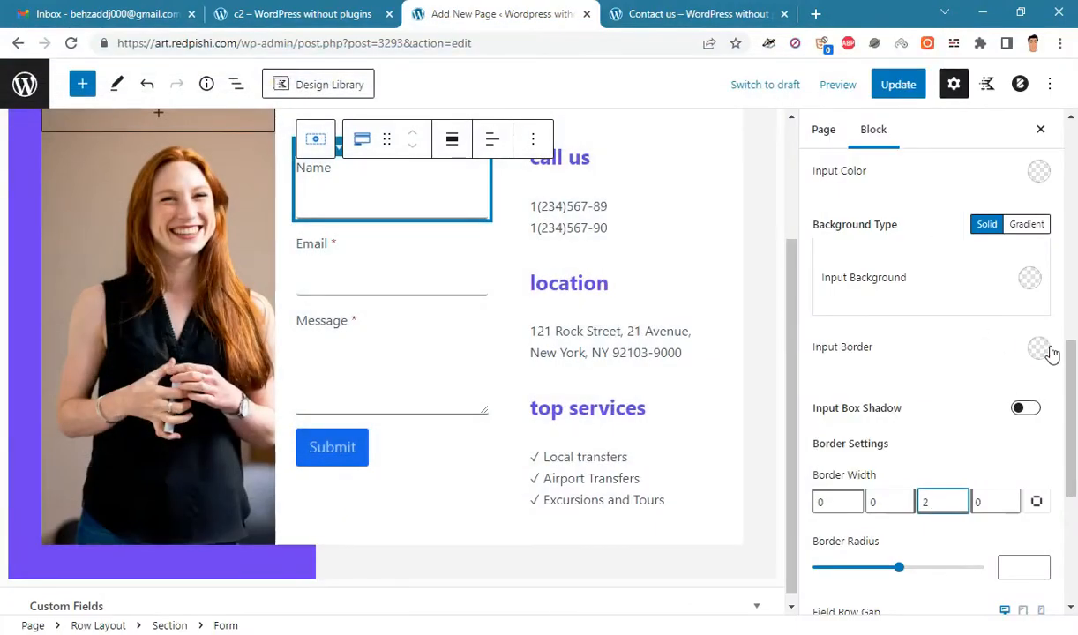
pyautogui.click(1039, 349)
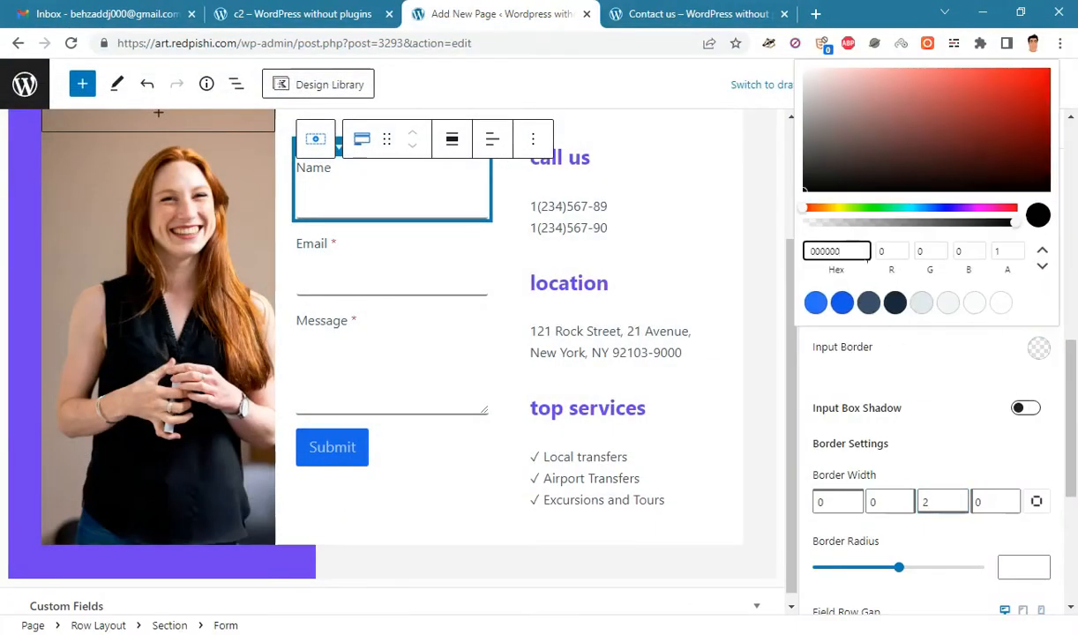
pyautogui.moveTo(862, 251); pyautogui.dragTo(783, 251)
pyautogui.rightClick(833, 251)
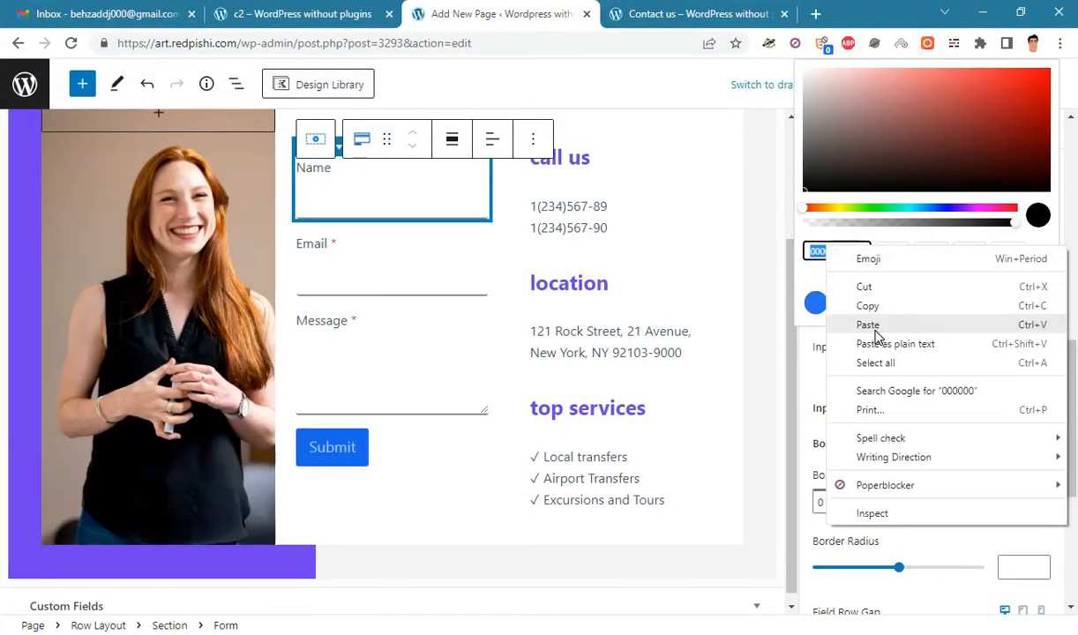
pyautogui.click(873, 322)
pyautogui.click(930, 379)
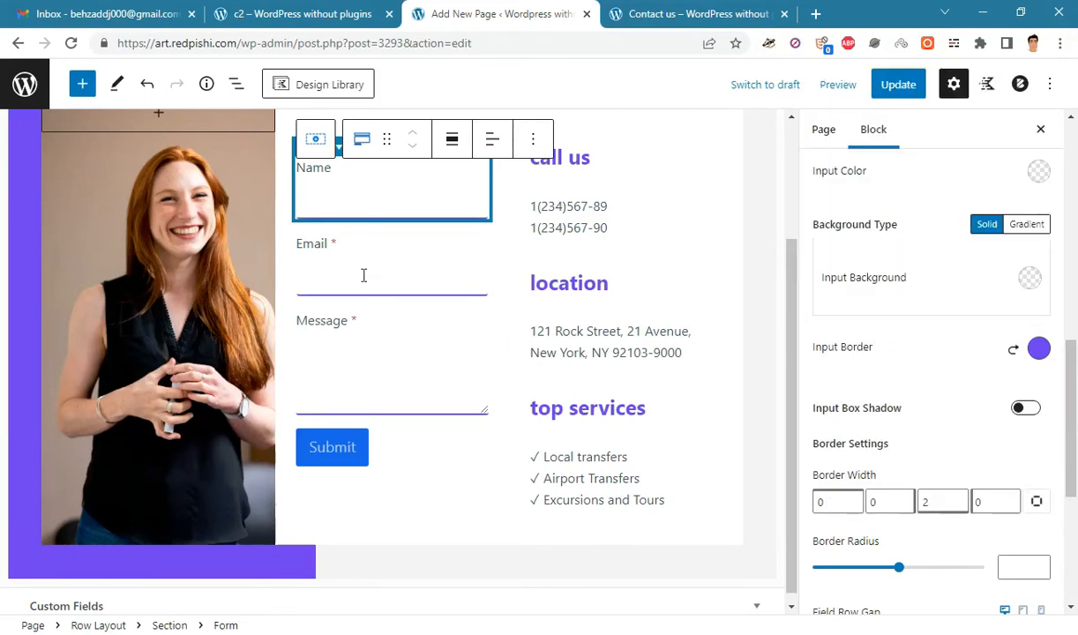
pyautogui.scroll(-1, 1074, 397)
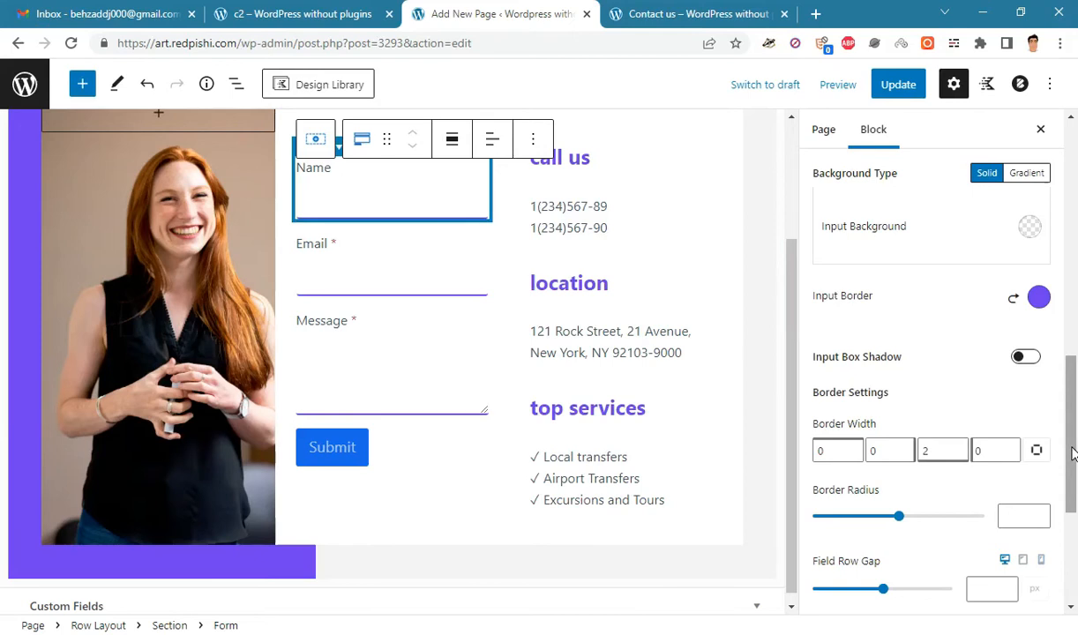
pyautogui.scroll(-3, 1072, 452)
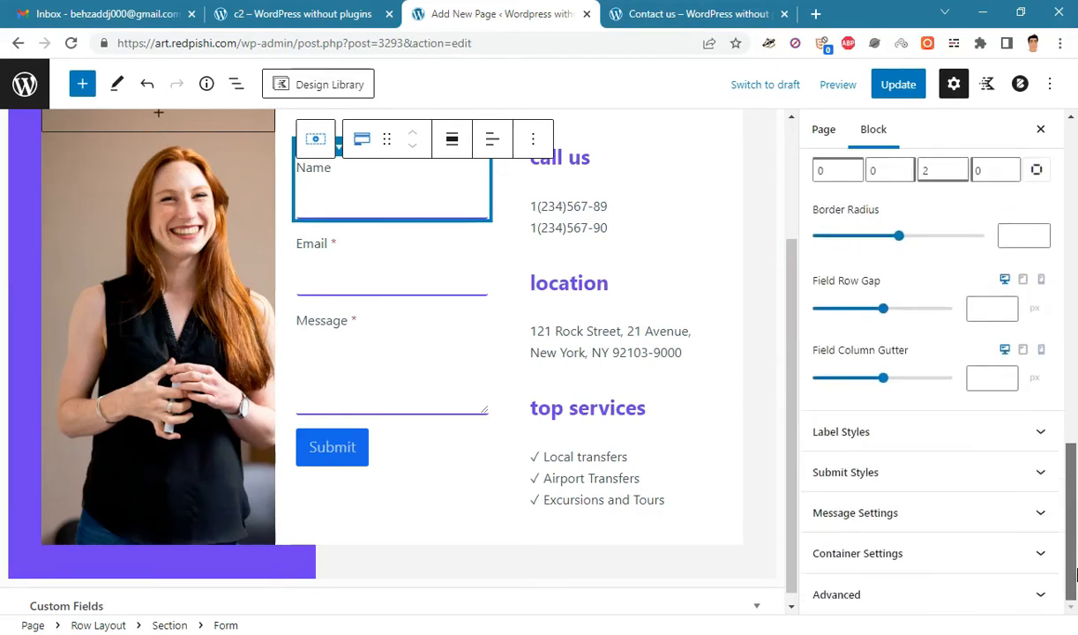
# - In Submit Styles, set Button Width to Full and Button Background to 703eef
pyautogui.click(918, 473)
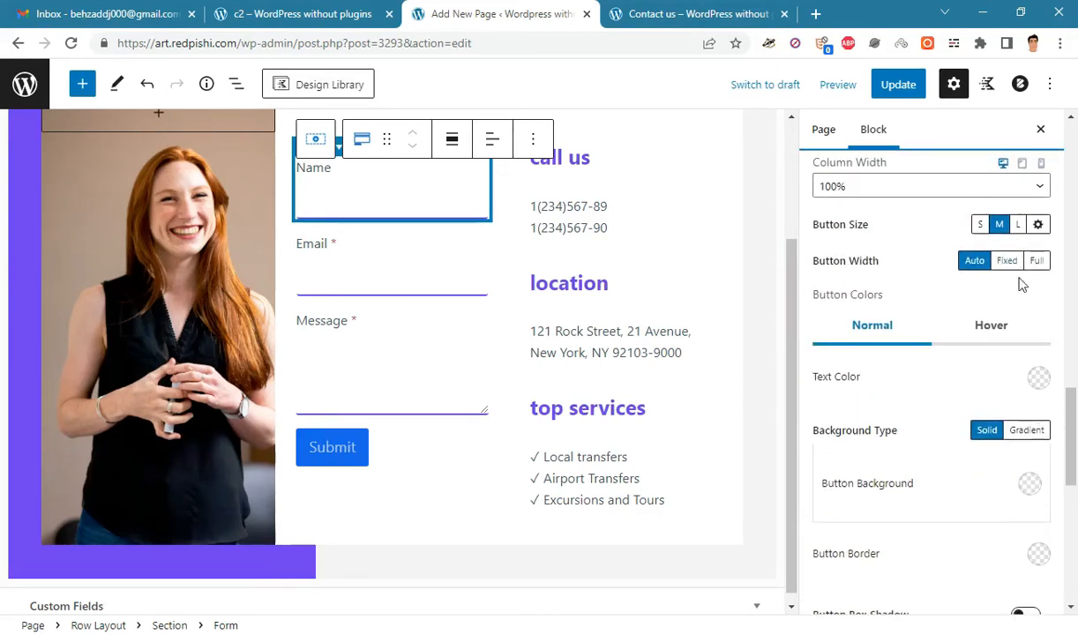
pyautogui.click(1041, 263)
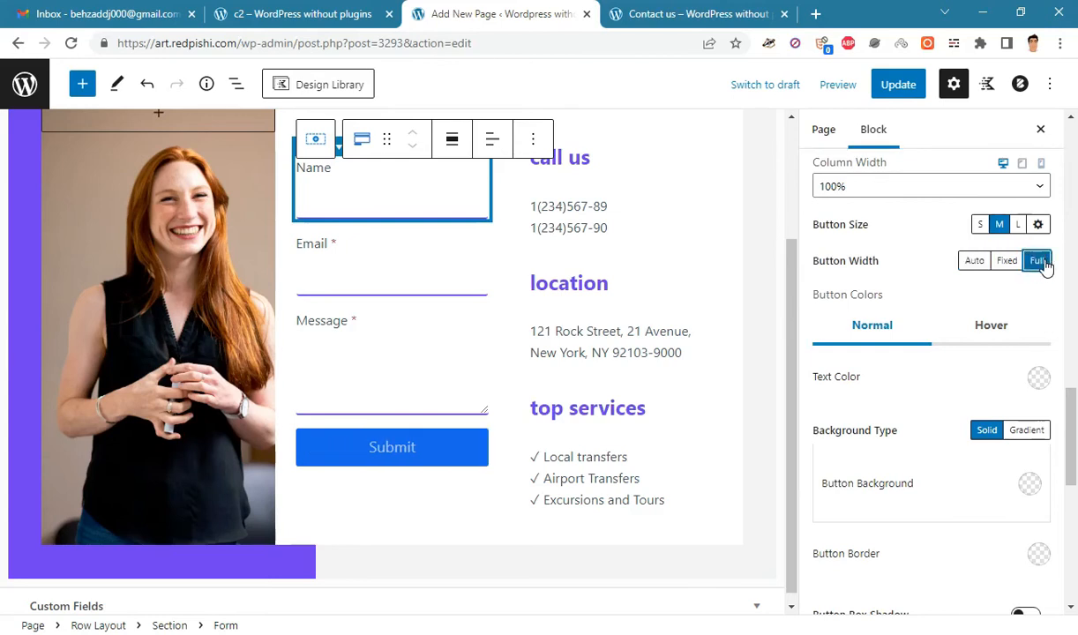
pyautogui.scroll(-1, 970, 415)
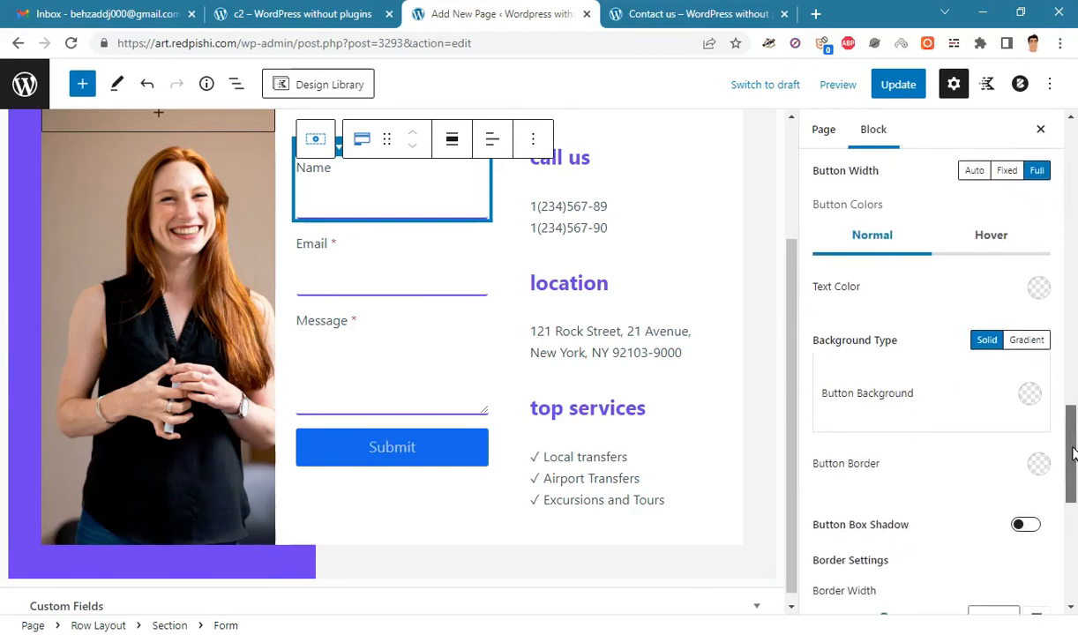
pyautogui.click(1030, 394)
pyautogui.moveTo(834, 298); pyautogui.dragTo(796, 300)
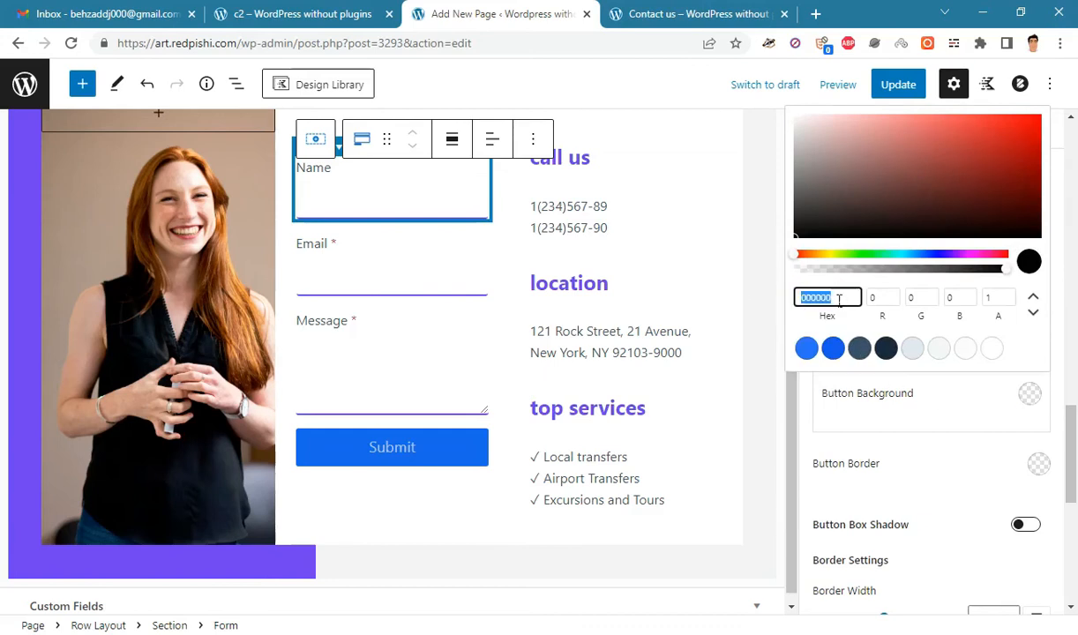
pyautogui.rightClick(837, 299)
pyautogui.click(871, 373)
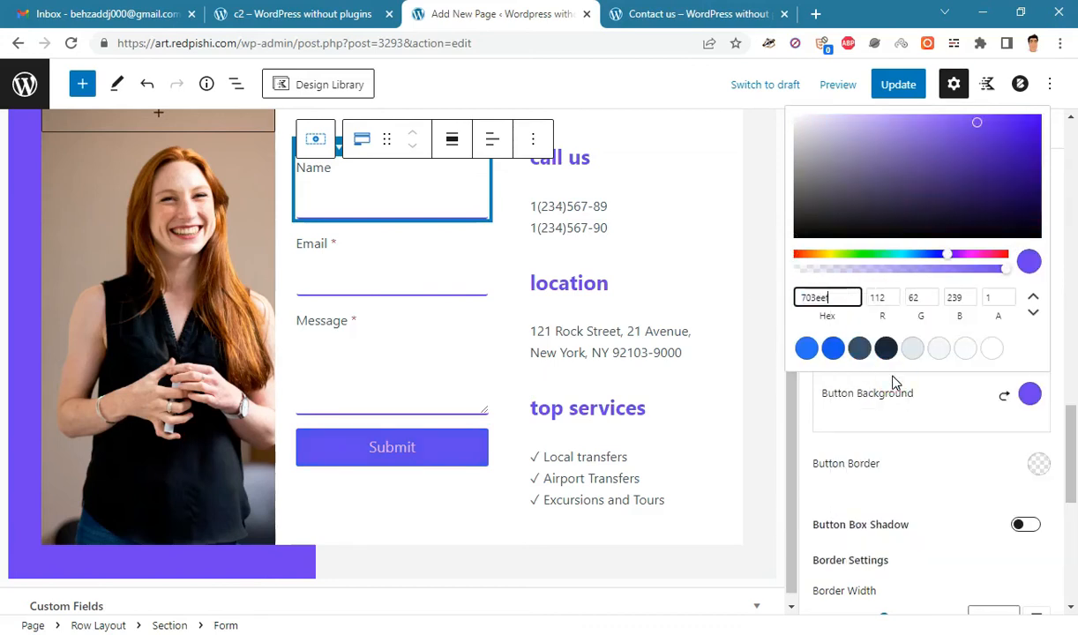
pyautogui.click(966, 472)
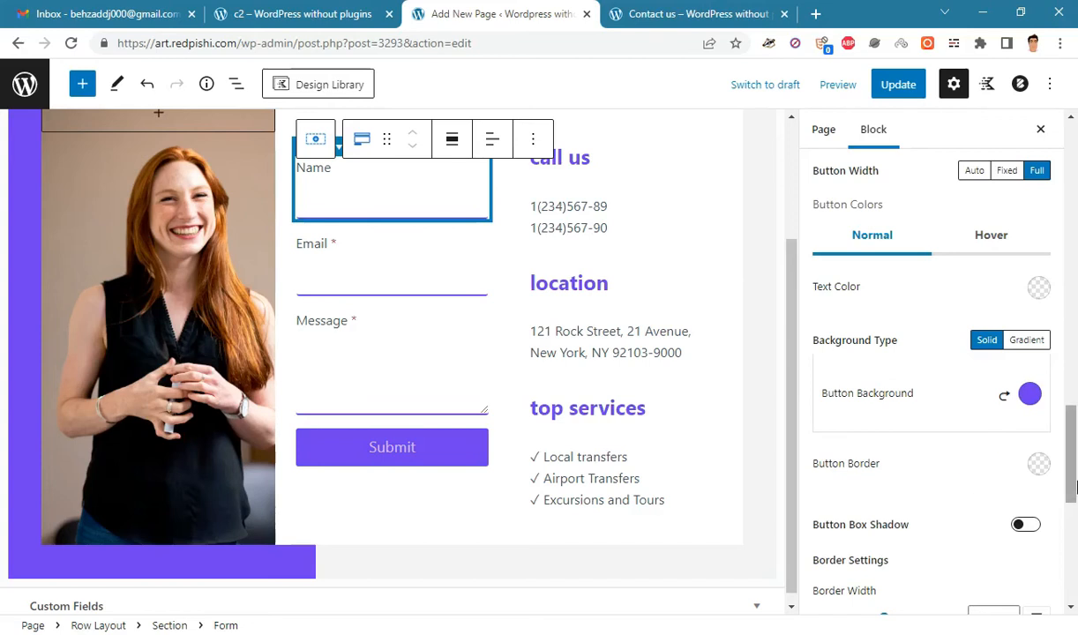
pyautogui.moveTo(1070, 469); pyautogui.dragTo(1075, 420)
pyautogui.scroll(3, 457, 385)
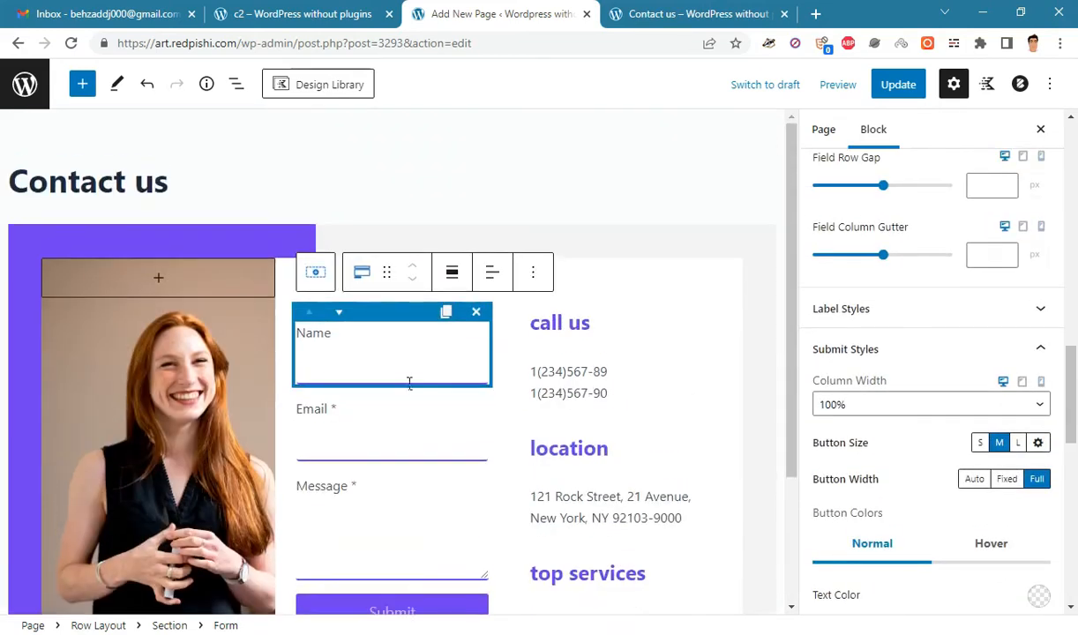
# - Select the form's Name field and collapse the field and submit styling panels
pyautogui.click(335, 344)
pyautogui.moveTo(1070, 379); pyautogui.dragTo(1074, 168)
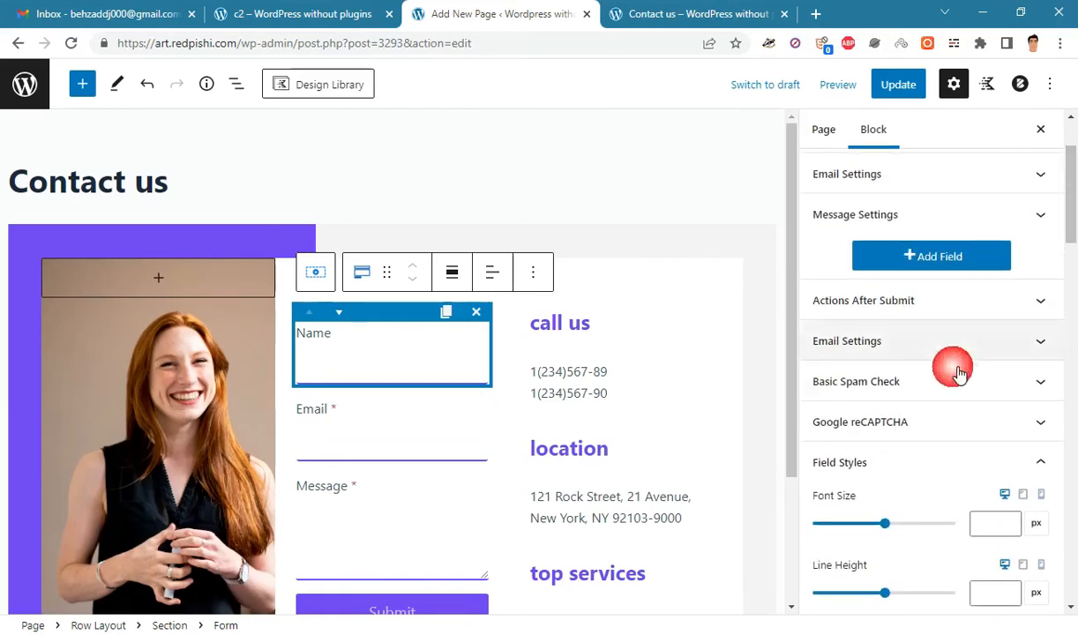
pyautogui.click(899, 476)
pyautogui.click(880, 544)
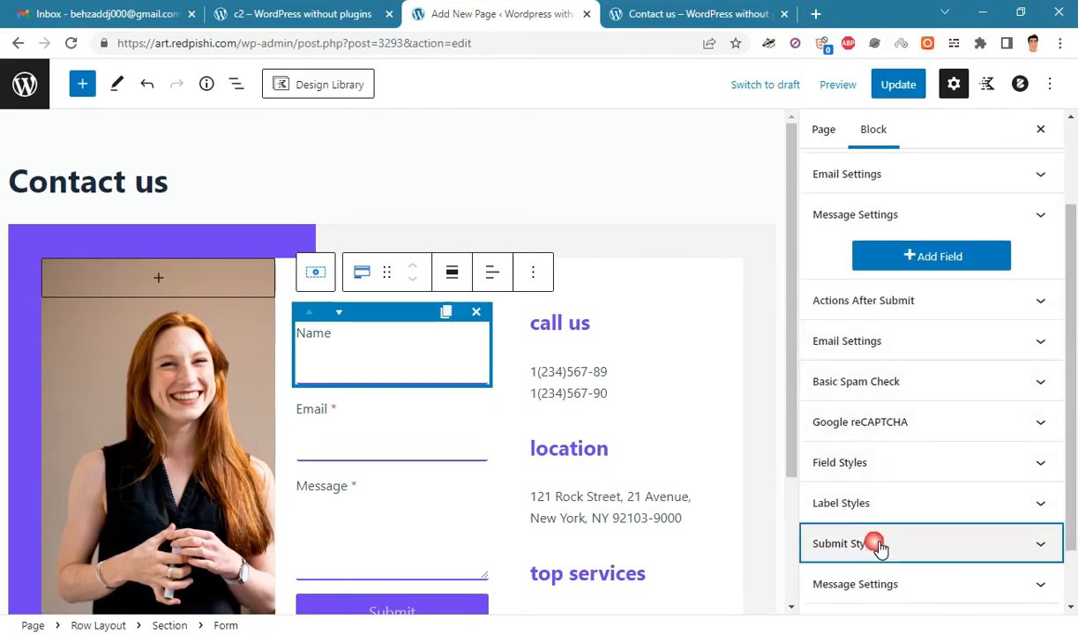
pyautogui.scroll(3, 1075, 381)
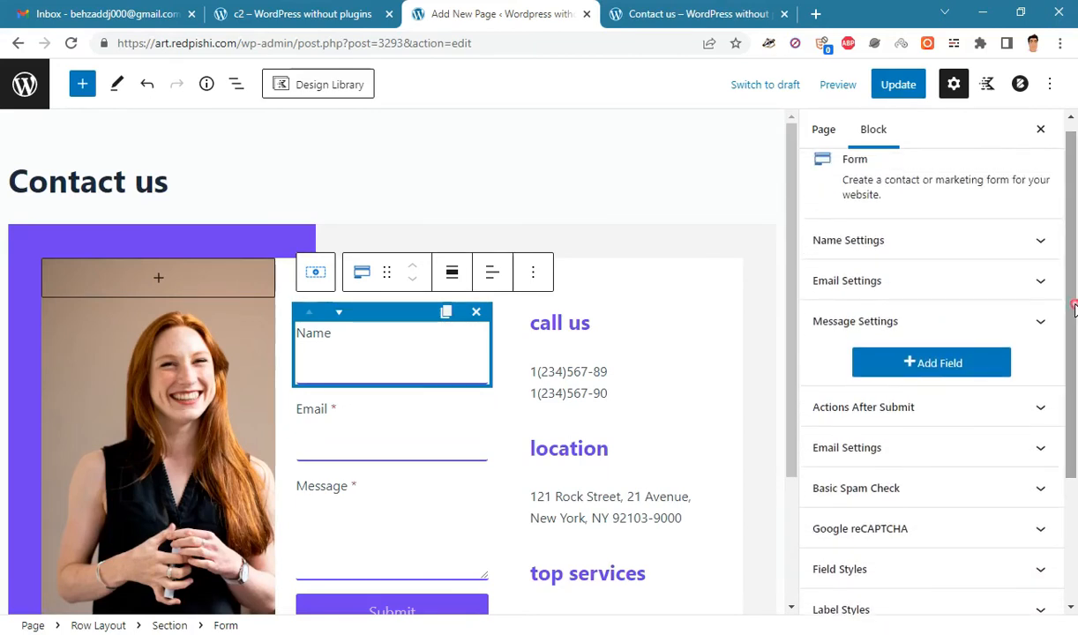
# - Hide the Name field's label and set its placeholder to 'Enter your Name'
pyautogui.click(907, 252)
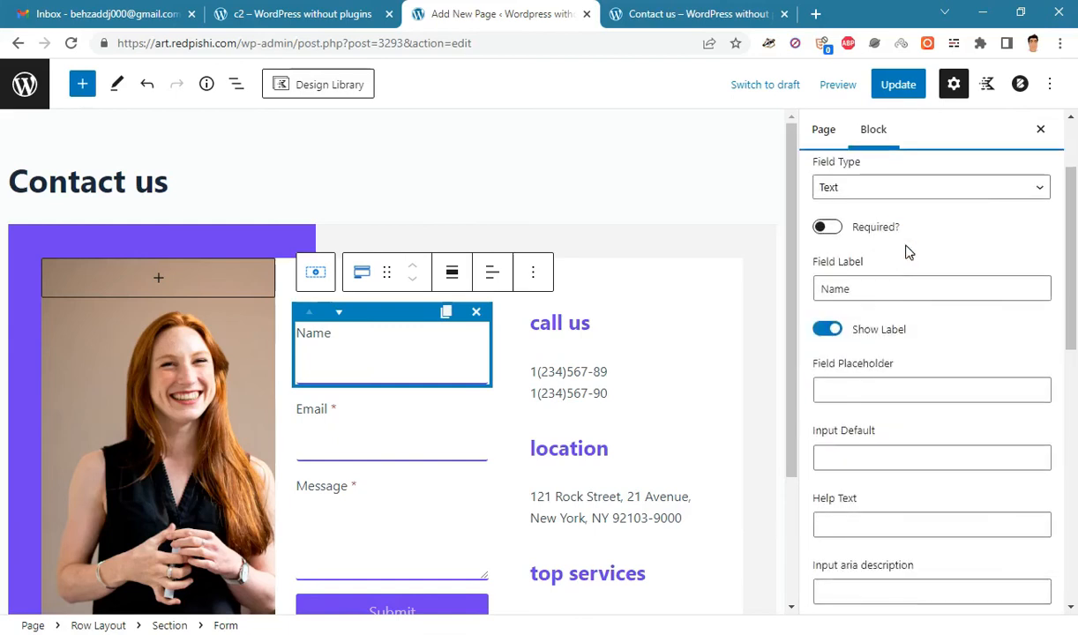
pyautogui.click(842, 333)
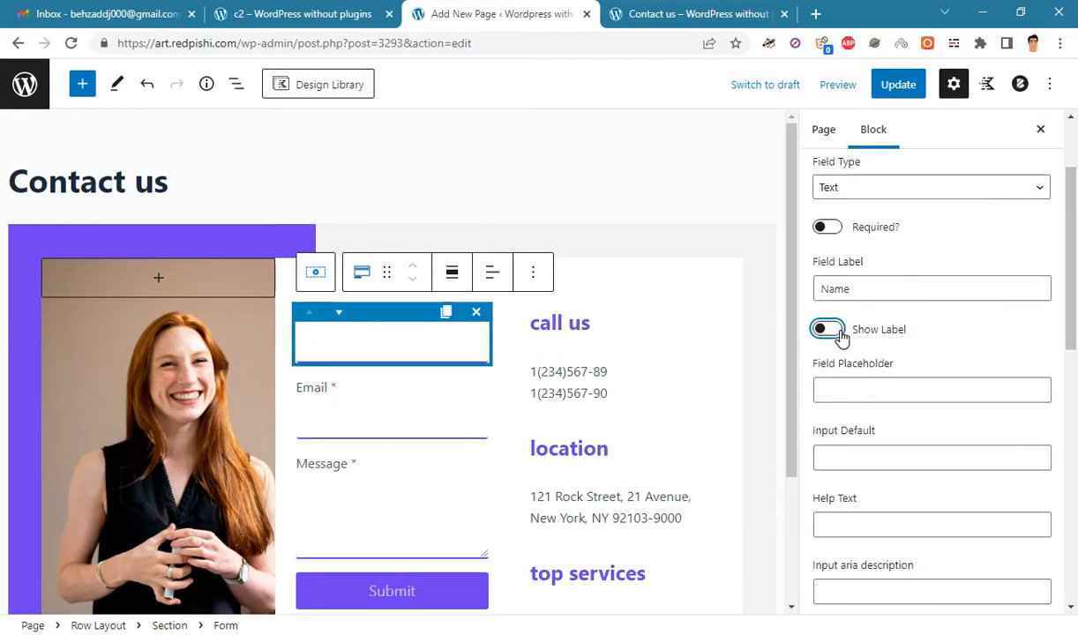
pyautogui.scroll(-1, 1074, 384)
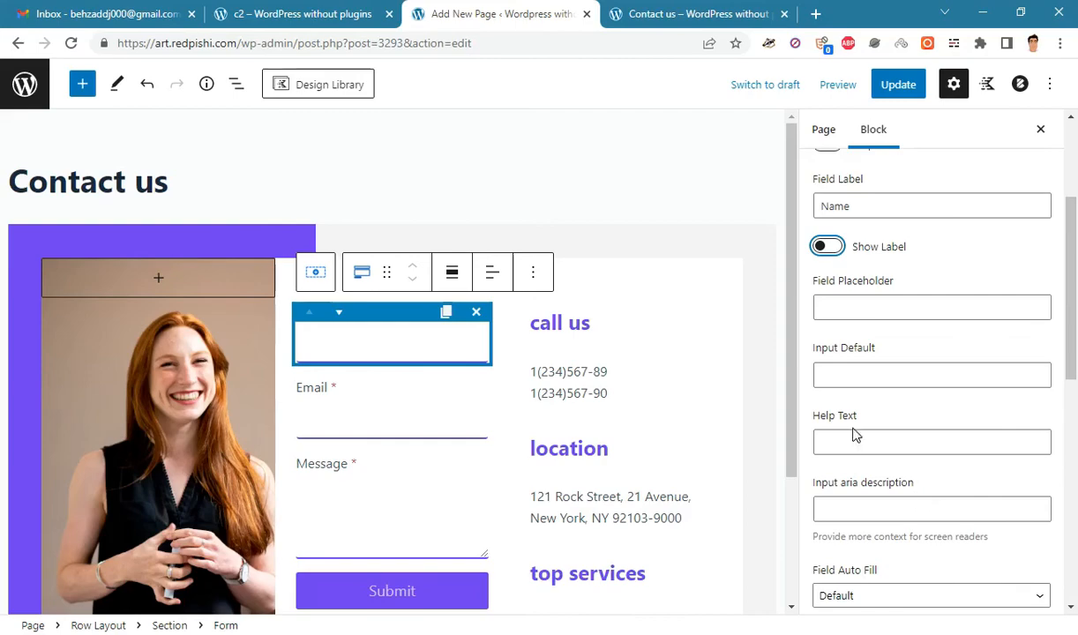
pyautogui.click(864, 307)
pyautogui.hotkey('alt', 'Tab')
pyautogui.moveTo(277, 530); pyautogui.dragTo(3, 526)
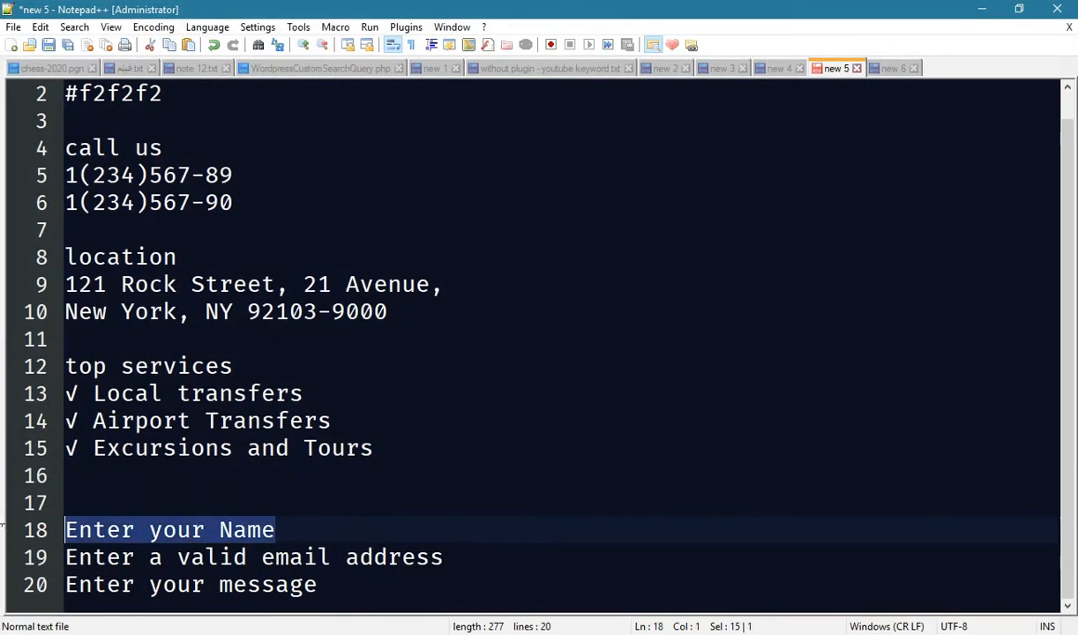
pyautogui.rightClick(145, 510)
pyautogui.click(219, 235)
pyautogui.hotkey('alt', 'Tab')
pyautogui.rightClick(869, 308)
pyautogui.click(847, 441)
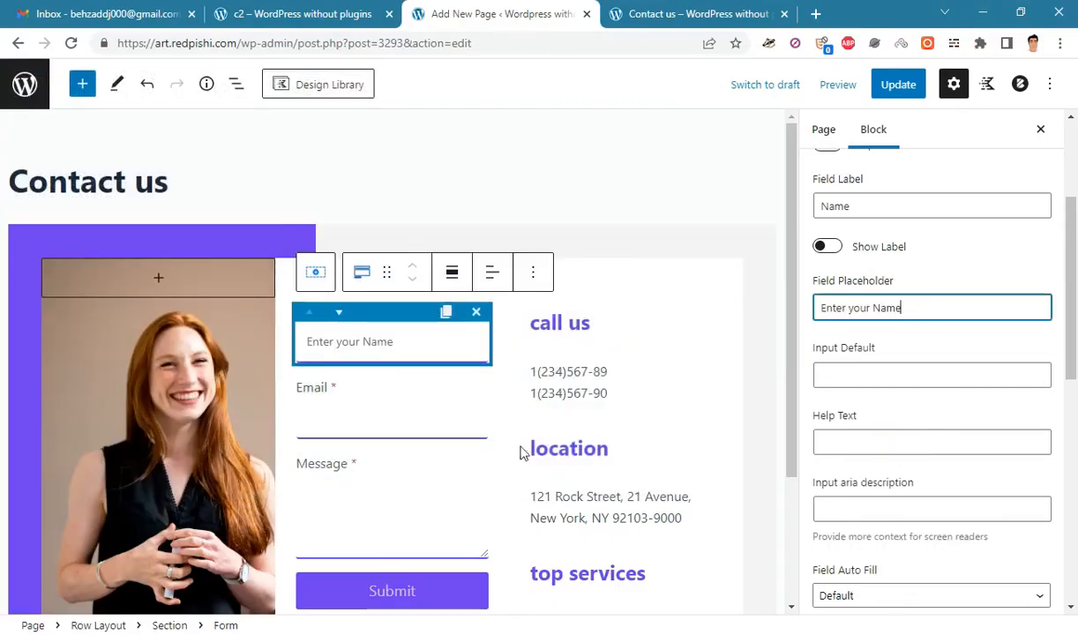
pyautogui.scroll(2, 897, 349)
pyautogui.click(876, 216)
# - Hide the Email field's label and set its placeholder to 'Enter a valid email address'
pyautogui.click(846, 250)
pyautogui.click(829, 329)
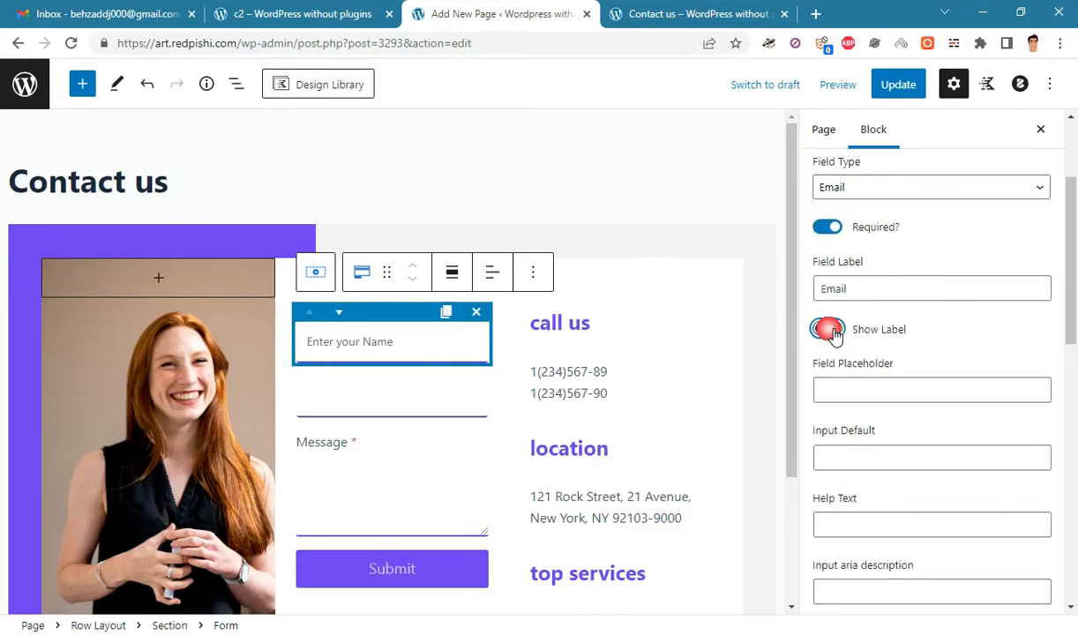
pyautogui.hotkey('alt', 'Tab')
pyautogui.moveTo(444, 556); pyautogui.dragTo(63, 557)
pyautogui.rightClick(113, 237)
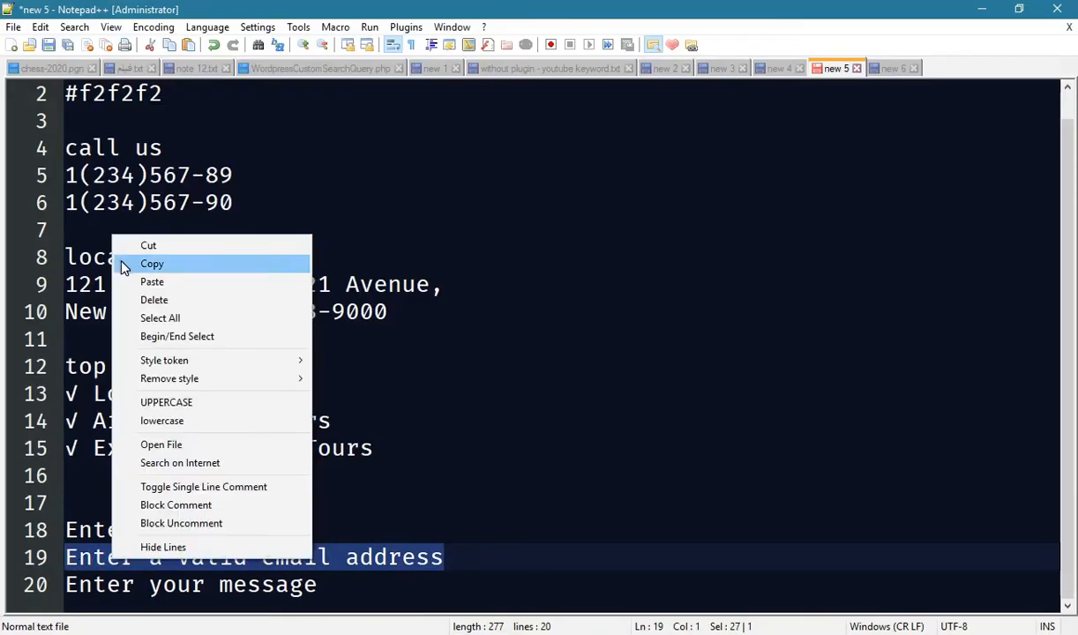
pyautogui.click(150, 264)
pyautogui.hotkey('alt', 'Tab')
pyautogui.click(854, 392)
pyautogui.hotkey('ctrl', 'v')
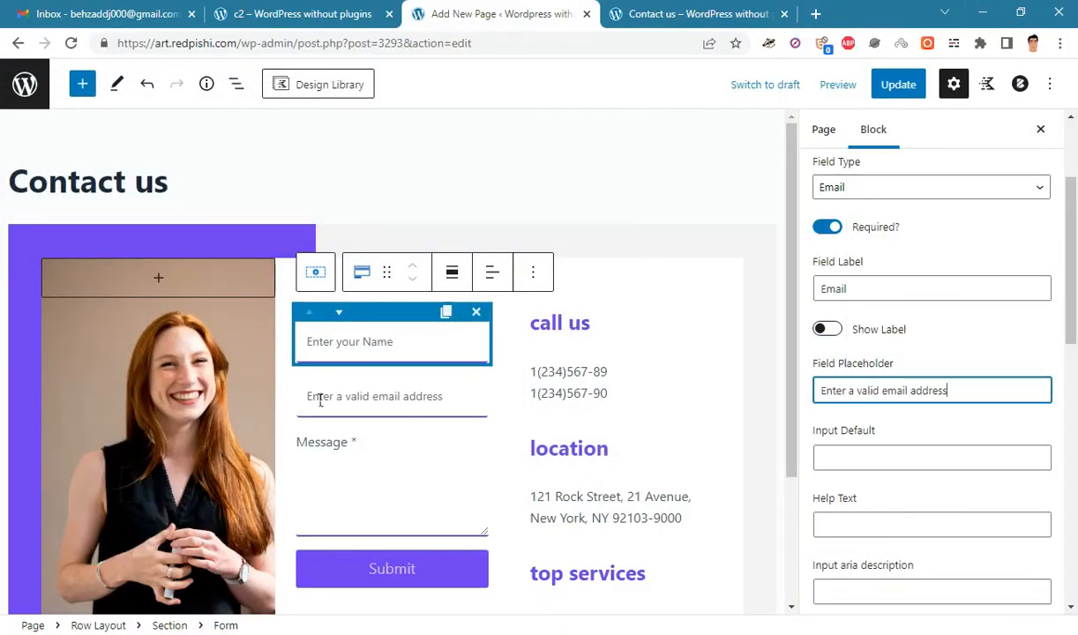
pyautogui.scroll(2, 890, 301)
pyautogui.click(890, 299)
# - Hide the Message label, set its placeholder to 'Enter your message', and update the page
pyautogui.click(895, 340)
pyautogui.scroll(-3, 895, 339)
pyautogui.click(827, 397)
pyautogui.scroll(-1, 860, 406)
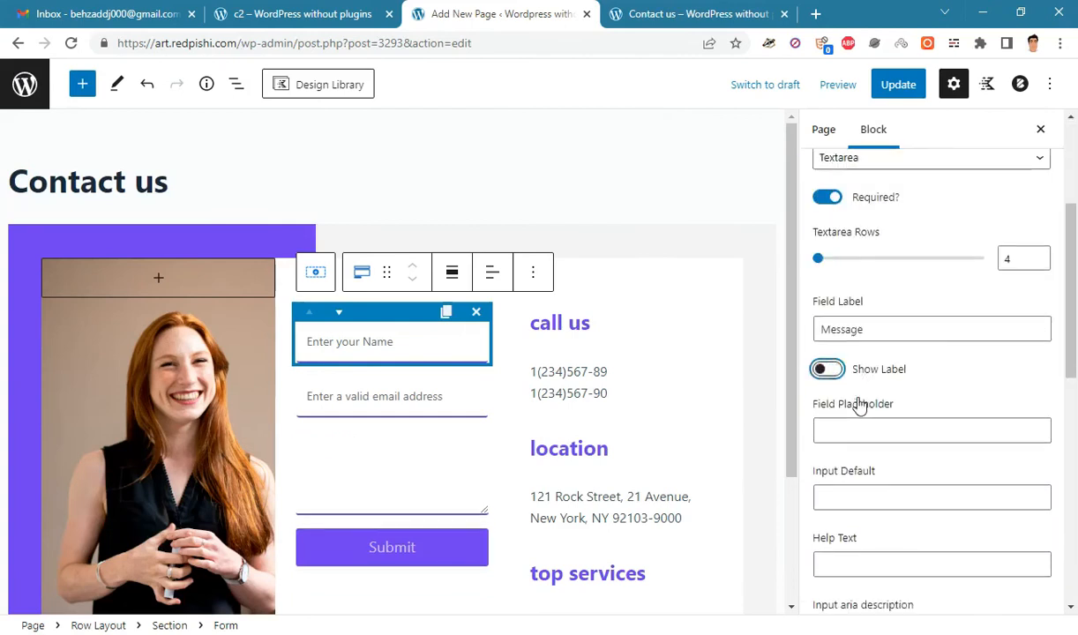
pyautogui.scroll(-1, 859, 405)
pyautogui.click(861, 379)
pyautogui.hotkey('alt', 'Tab')
pyautogui.moveTo(317, 585); pyautogui.dragTo(65, 585)
pyautogui.rightClick(97, 591)
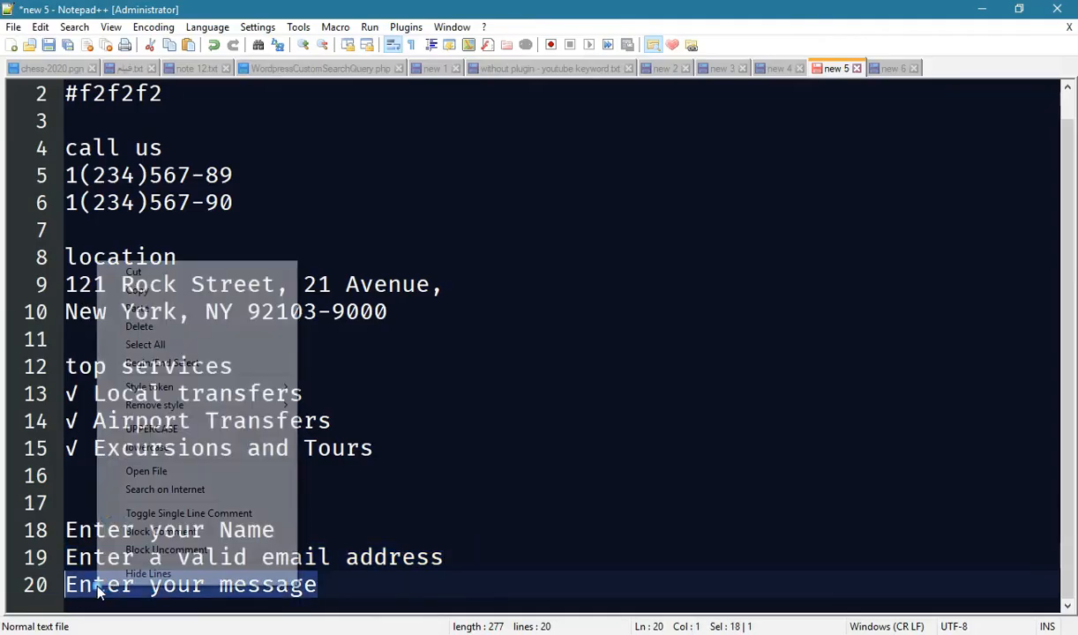
pyautogui.click(137, 290)
pyautogui.hotkey('alt', 'Tab')
pyautogui.hotkey('ctrl', 'v')
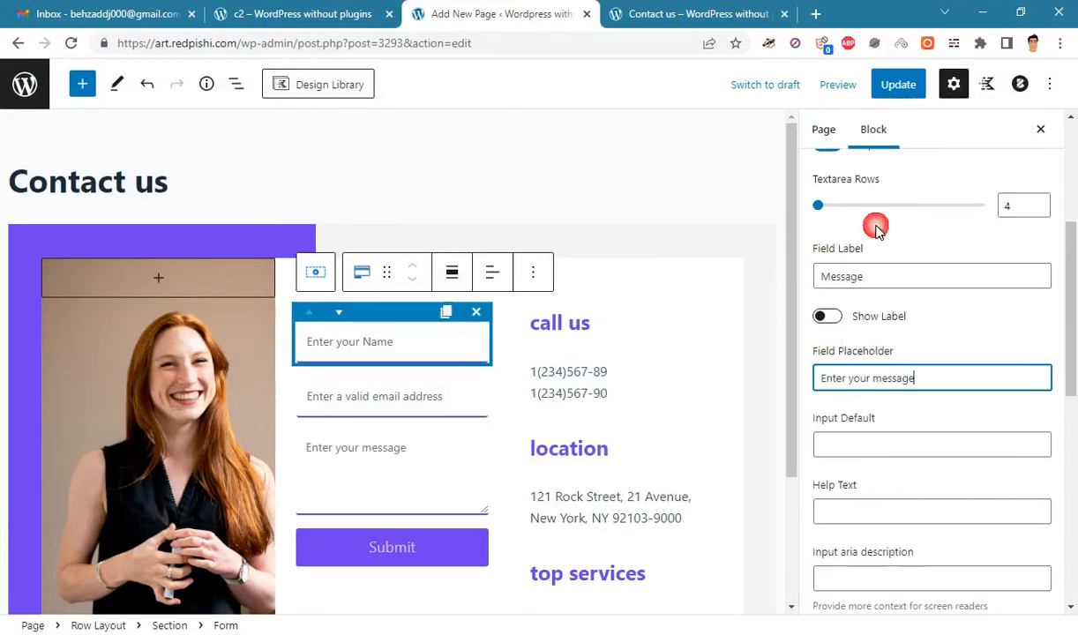
pyautogui.click(890, 88)
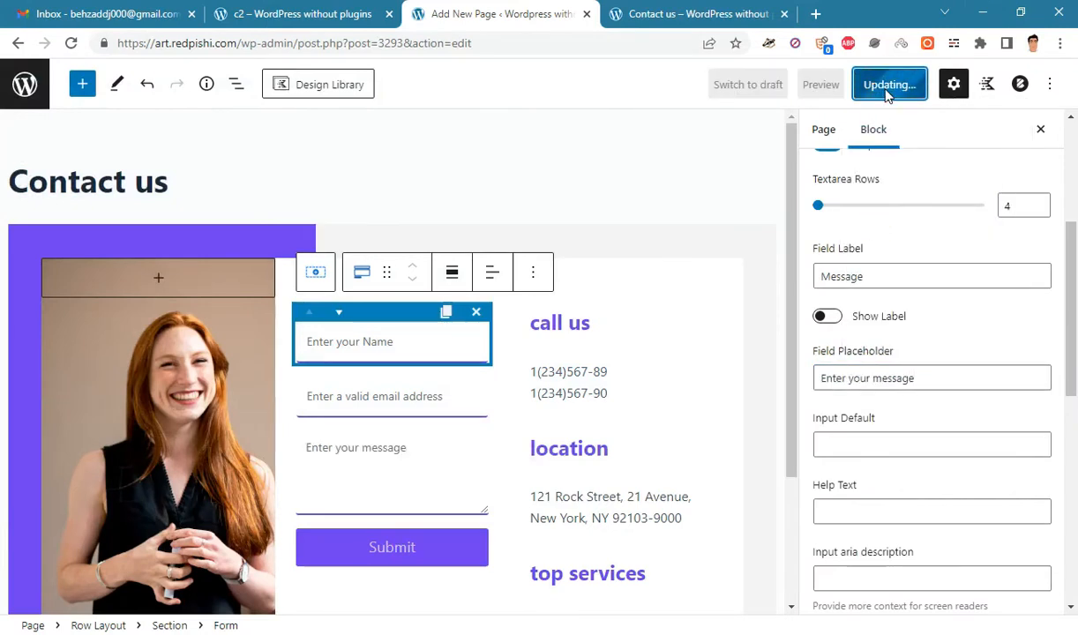
pyautogui.click(628, 12)
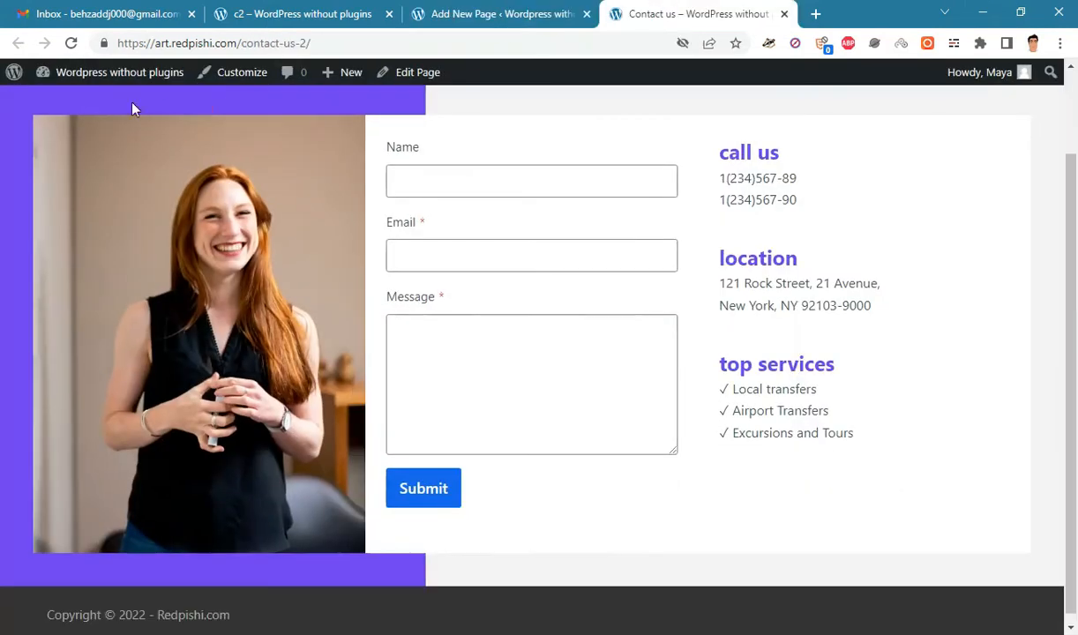
pyautogui.click(74, 44)
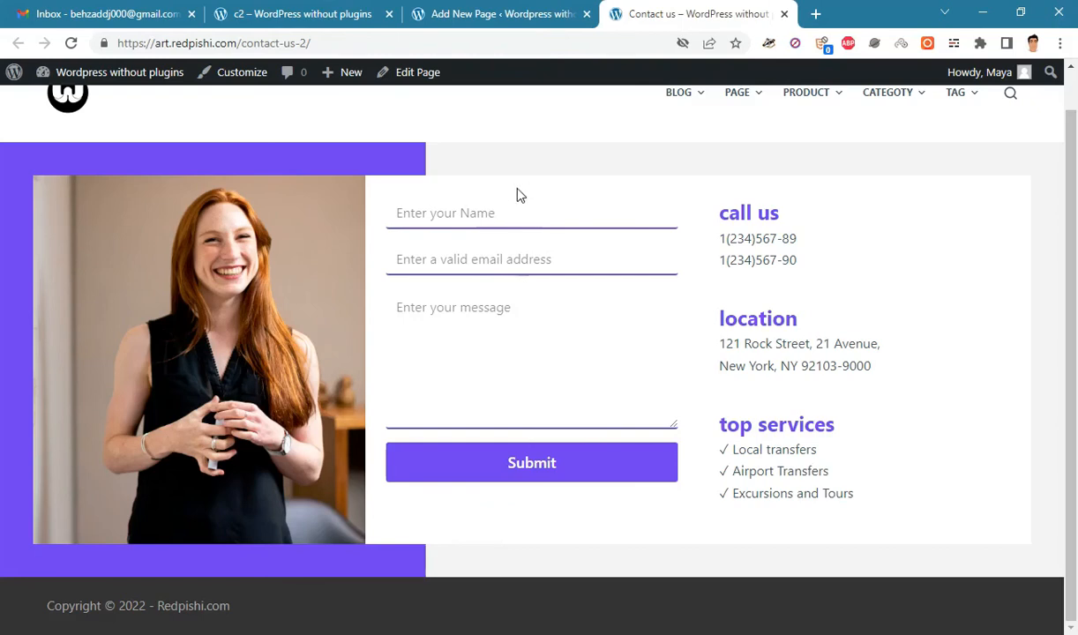
pyautogui.click(504, 12)
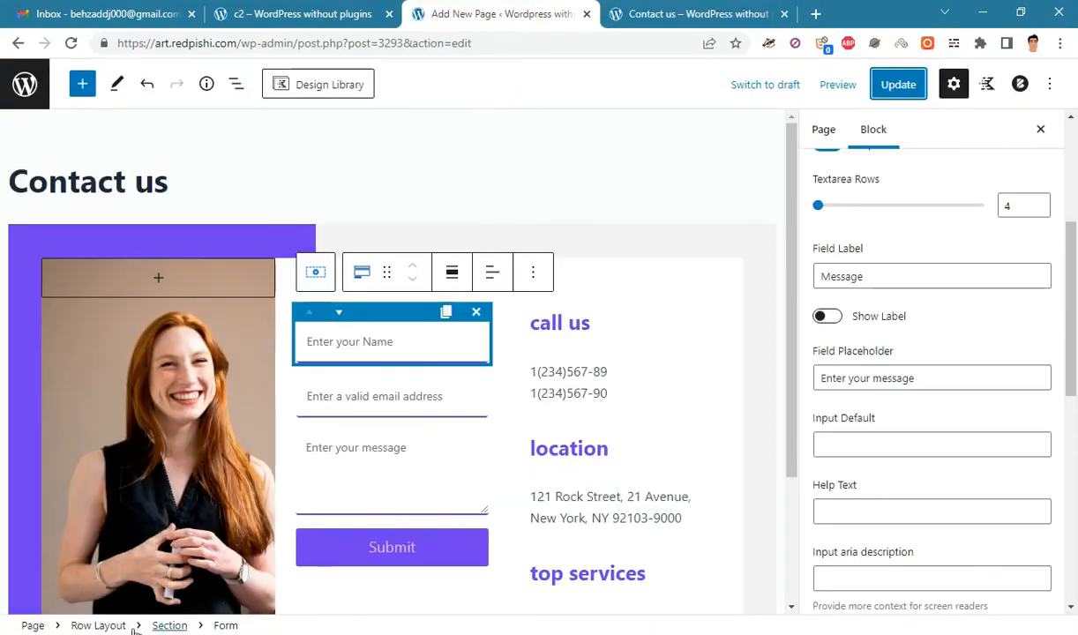
# - Set the form section's Padding Top to 60 and update the page
pyautogui.click(170, 625)
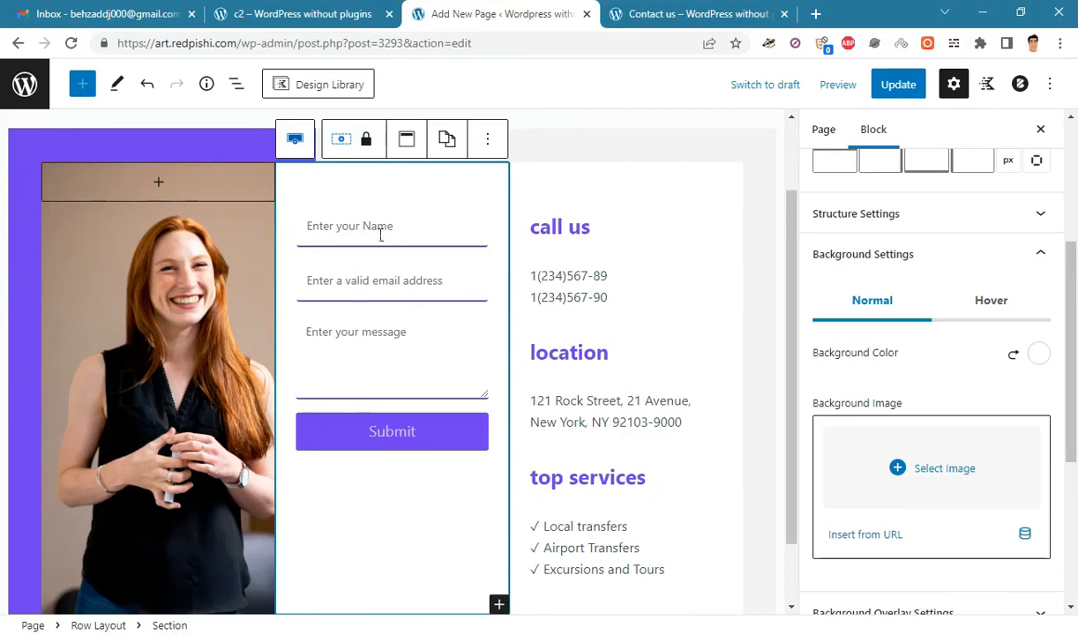
pyautogui.moveTo(1075, 265); pyautogui.dragTo(1075, 158)
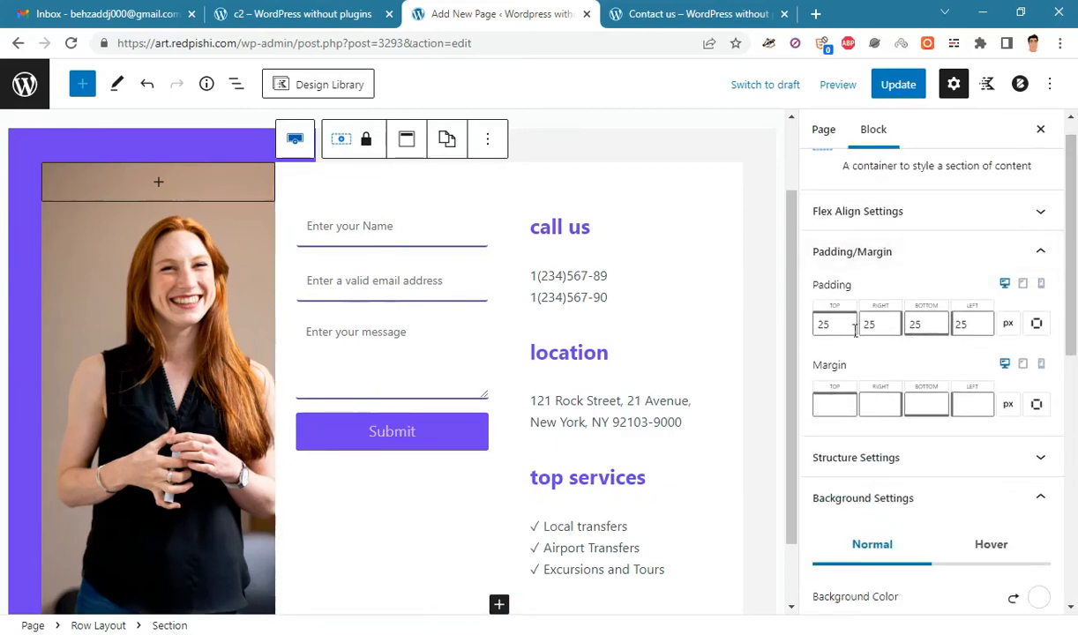
pyautogui.moveTo(838, 330); pyautogui.dragTo(800, 325)
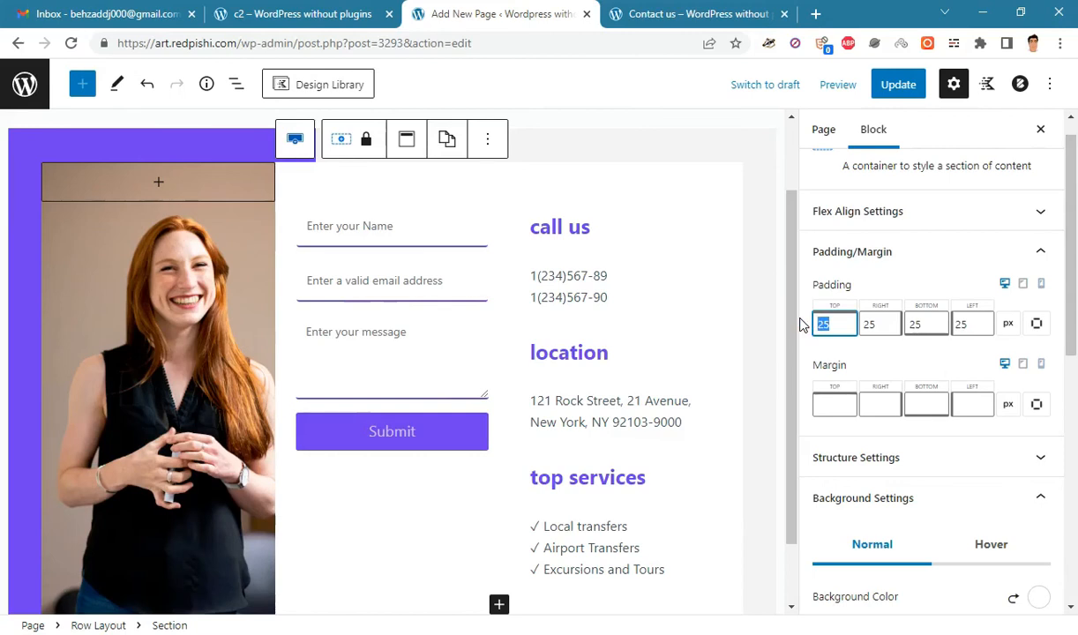
pyautogui.write('50')
pyautogui.press('BackSpace')
pyautogui.press('BackSpace')
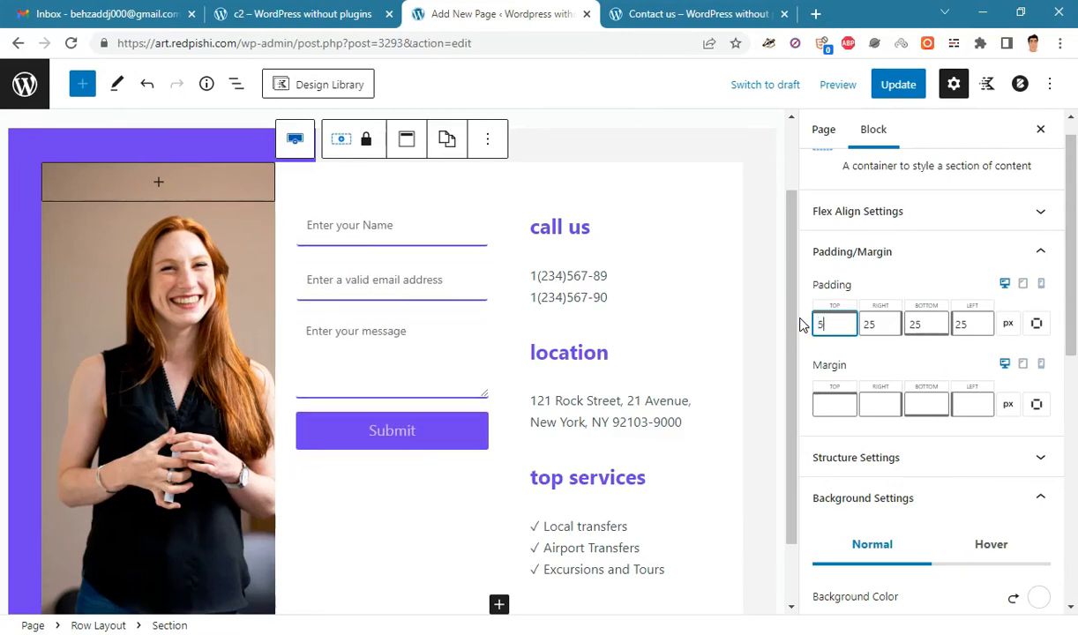
pyautogui.write('60')
pyautogui.click(899, 84)
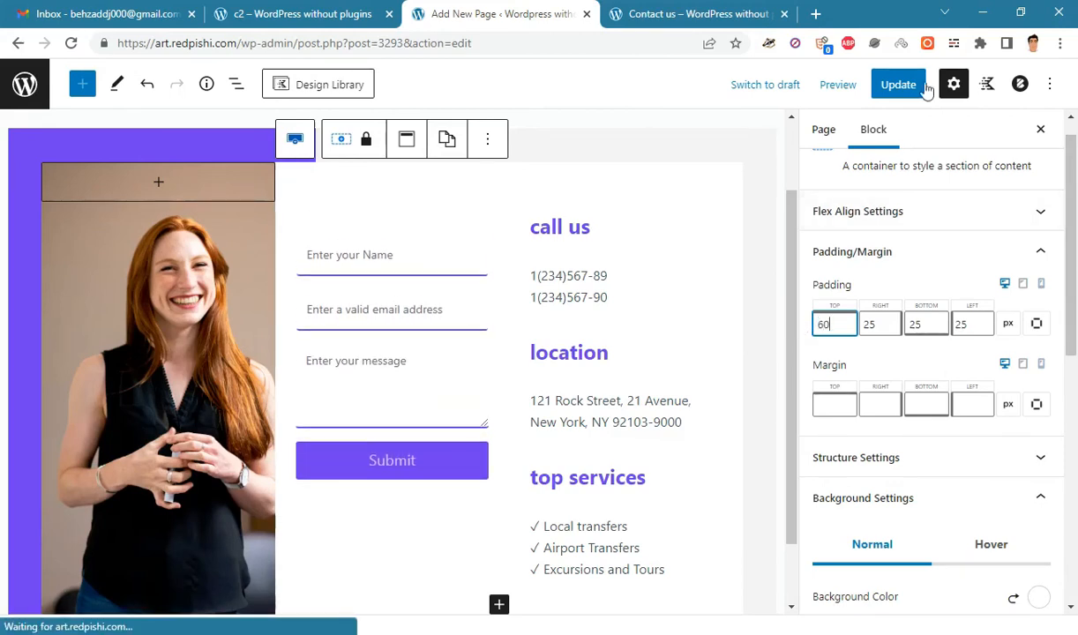
pyautogui.click(644, 7)
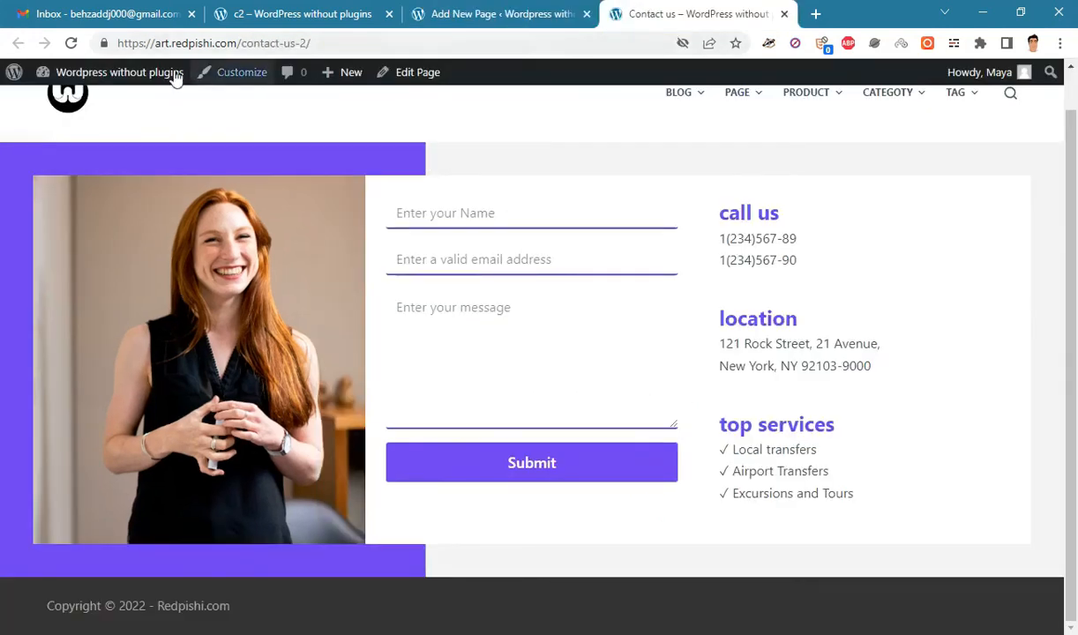
# - Reload the live Contact us page to check the new section spacing
pyautogui.click(71, 43)
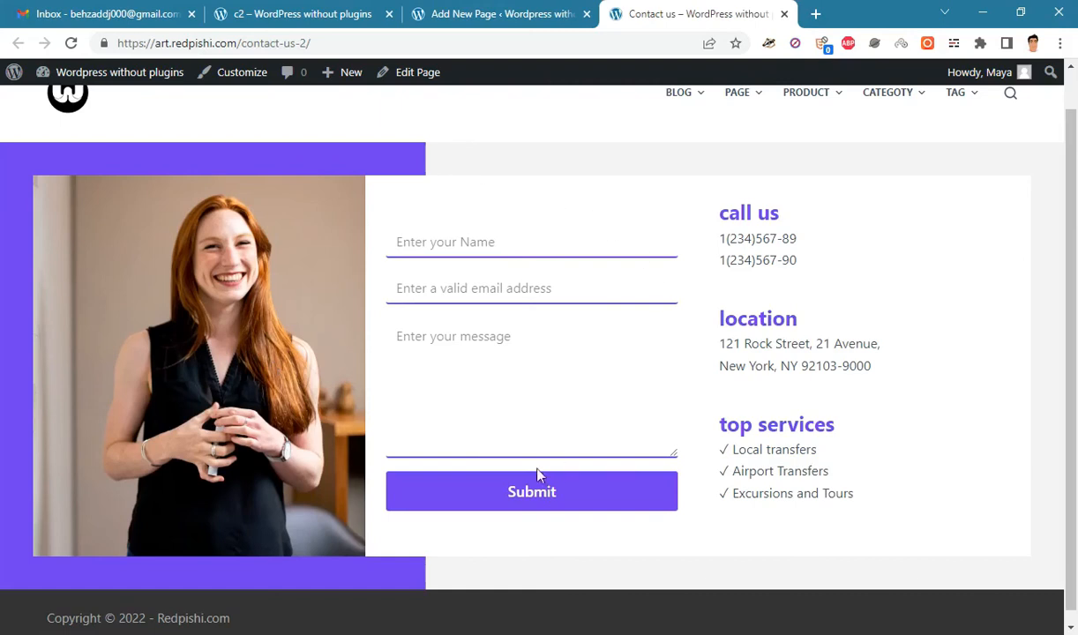
pyautogui.scroll(1, 882, 221)
pyautogui.scroll(-1, 970, 255)
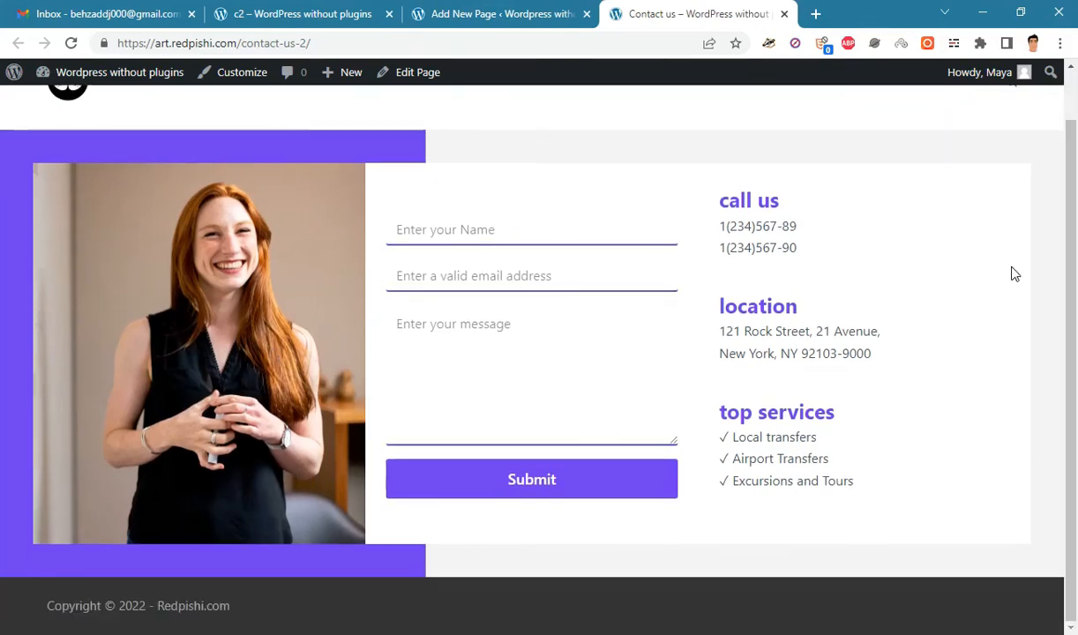
pyautogui.rightClick(1013, 269)
pyautogui.click(926, 536)
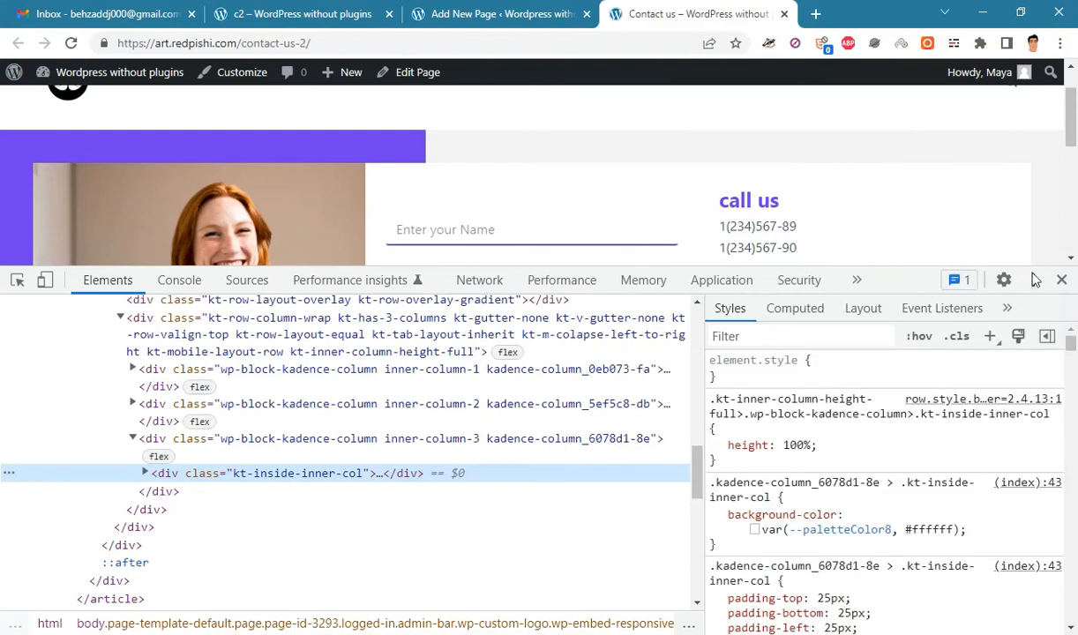
# - Preview the page at iPhone SE size with DevTools docked to the right
pyautogui.click(1035, 279)
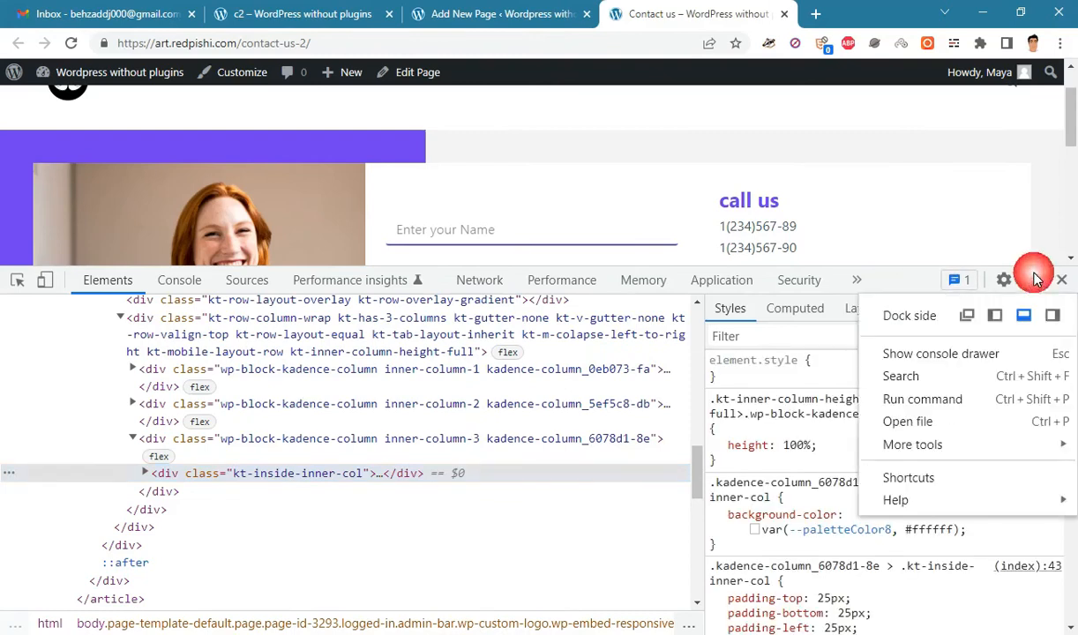
pyautogui.click(1052, 315)
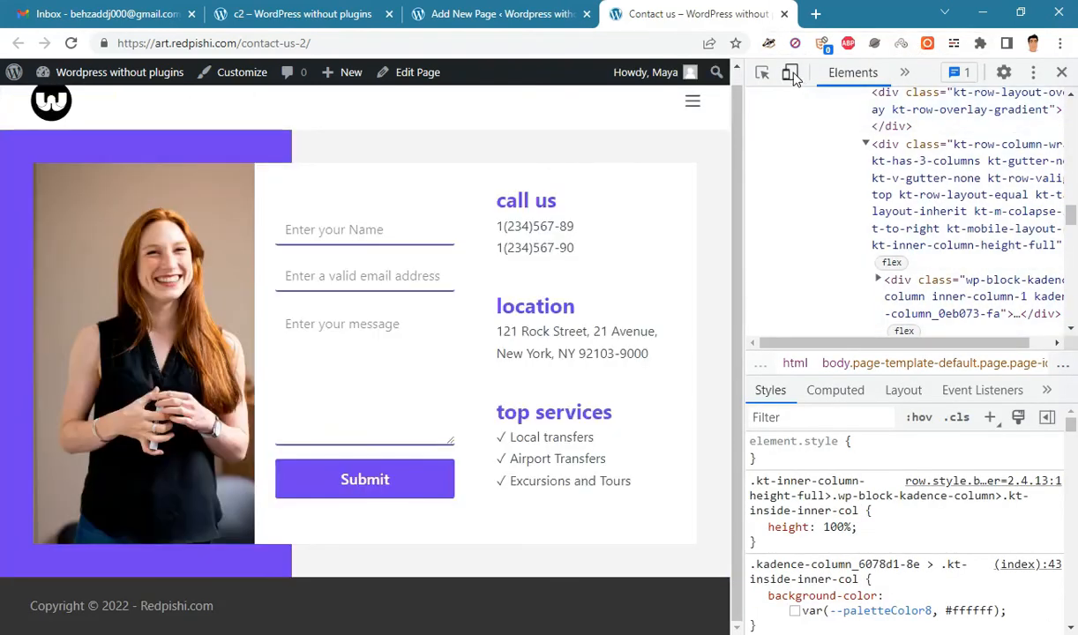
pyautogui.click(789, 73)
pyautogui.scroll(-2, 391, 224)
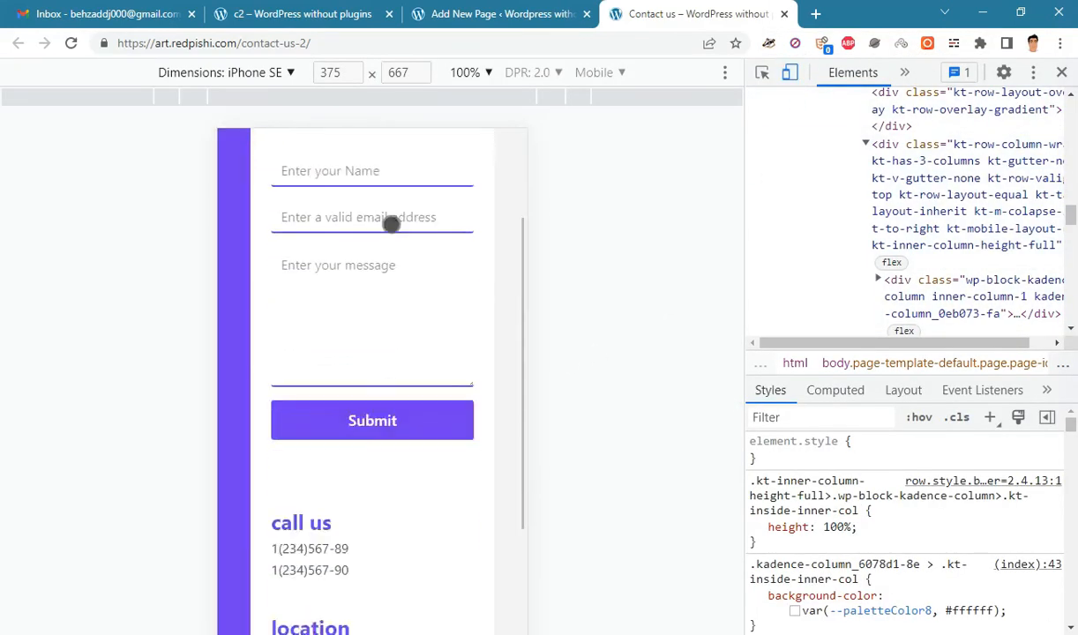
pyautogui.scroll(-3, 391, 224)
pyautogui.scroll(5, 423, 168)
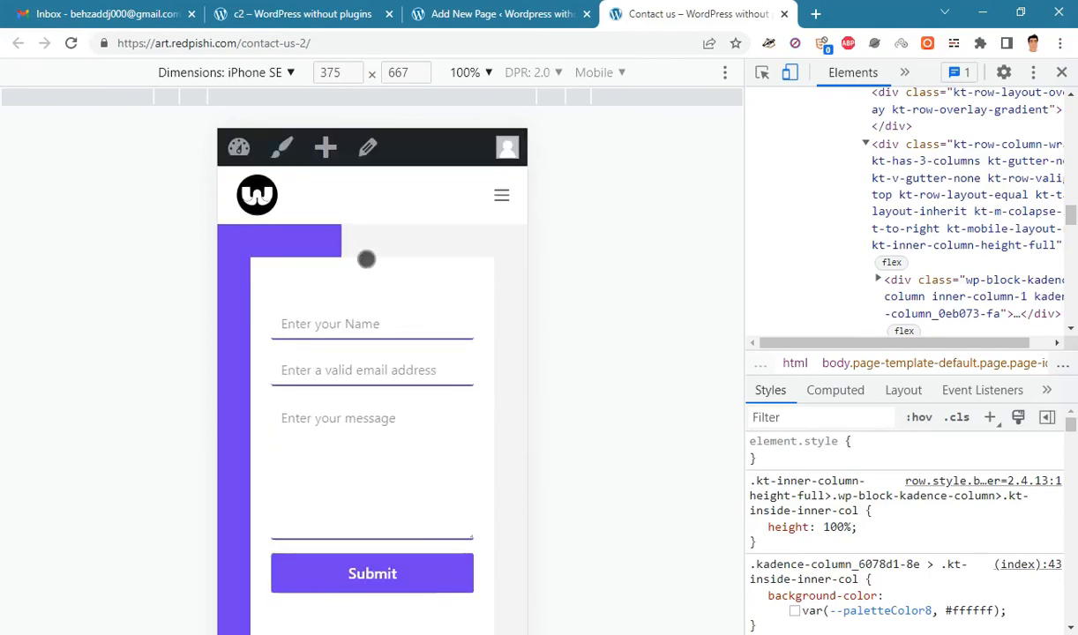
pyautogui.moveTo(351, 497); pyautogui.dragTo(392, 575)
pyautogui.click(483, 10)
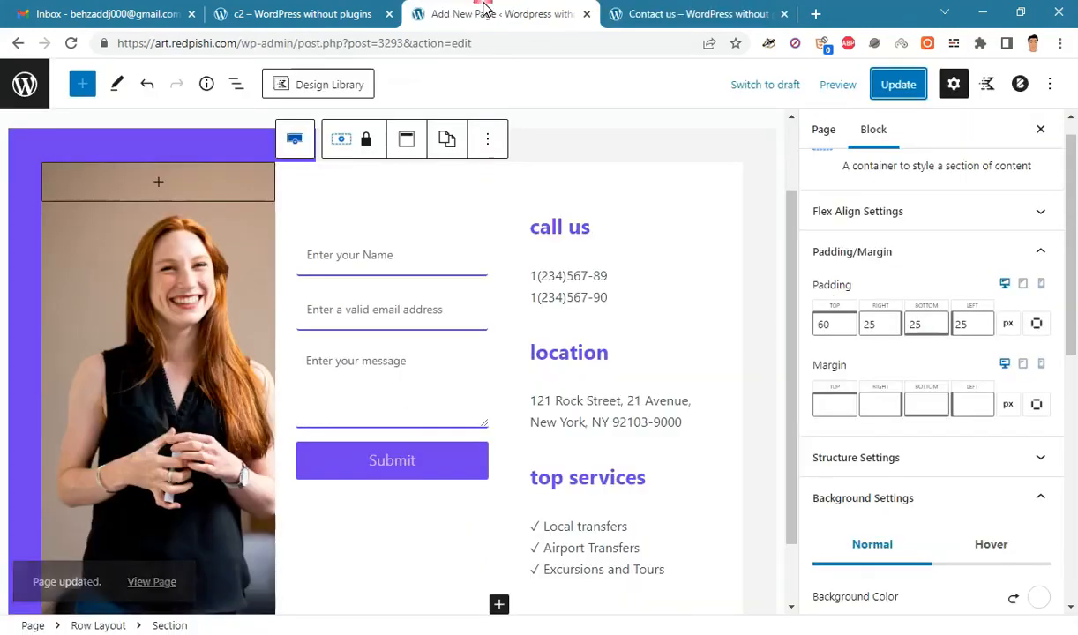
# - Insert a Spacer block at the top of the photo column with height 350 and update the page
pyautogui.click(159, 184)
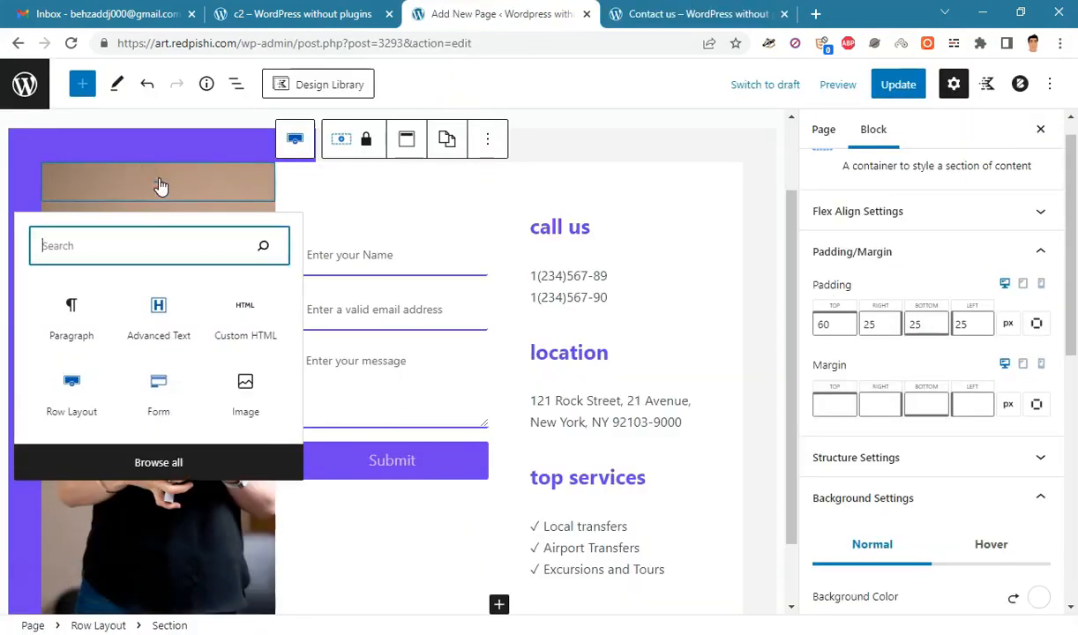
pyautogui.click(166, 460)
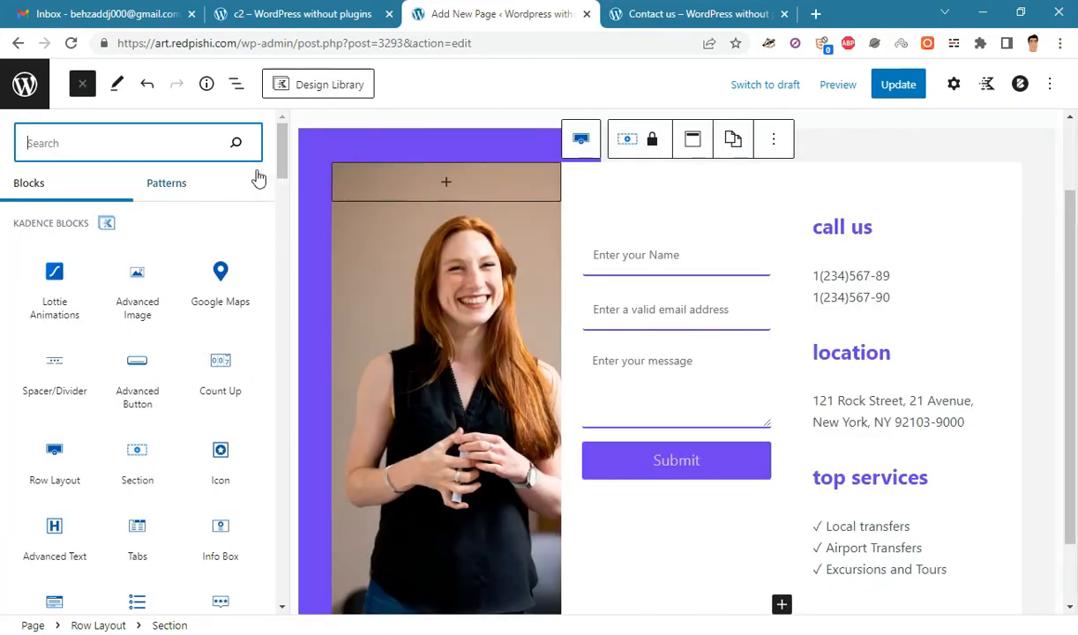
pyautogui.write('spa')
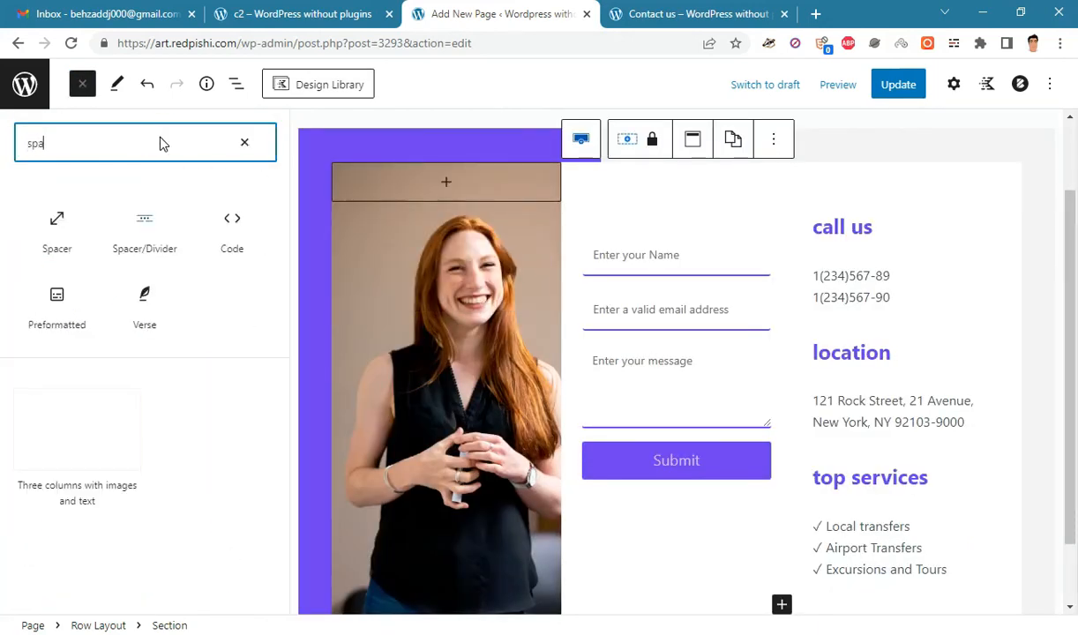
pyautogui.click(55, 246)
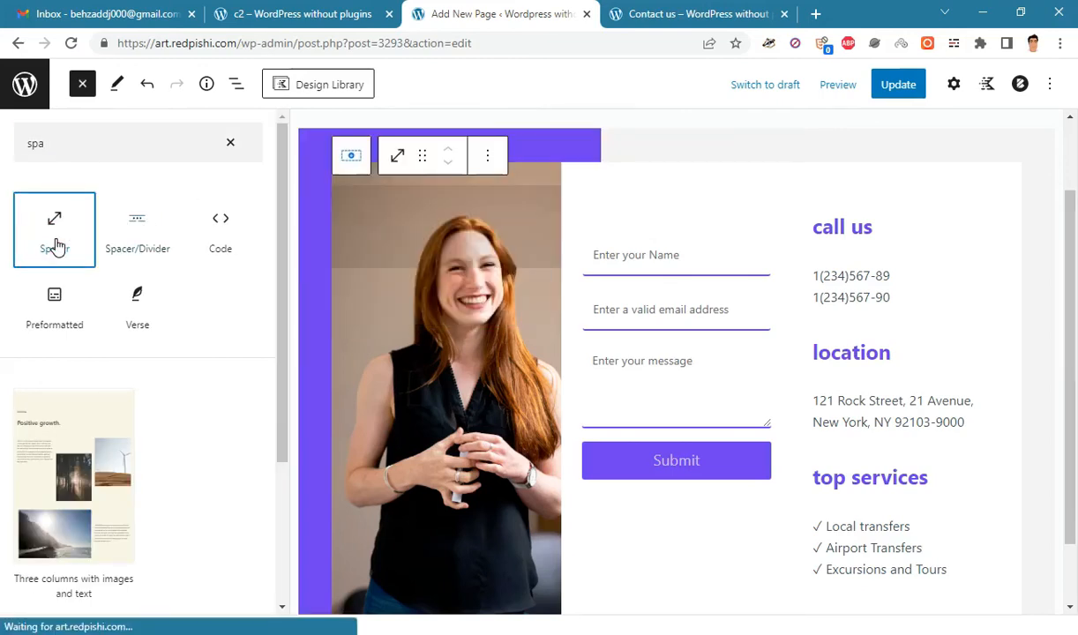
pyautogui.click(953, 85)
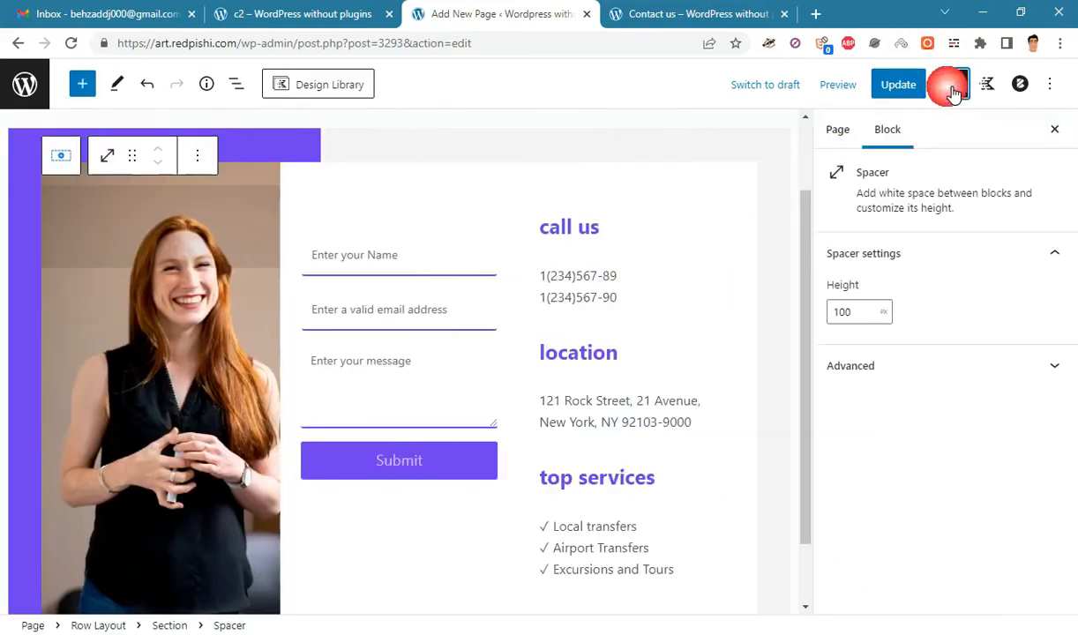
pyautogui.doubleClick(854, 315)
pyautogui.write('350')
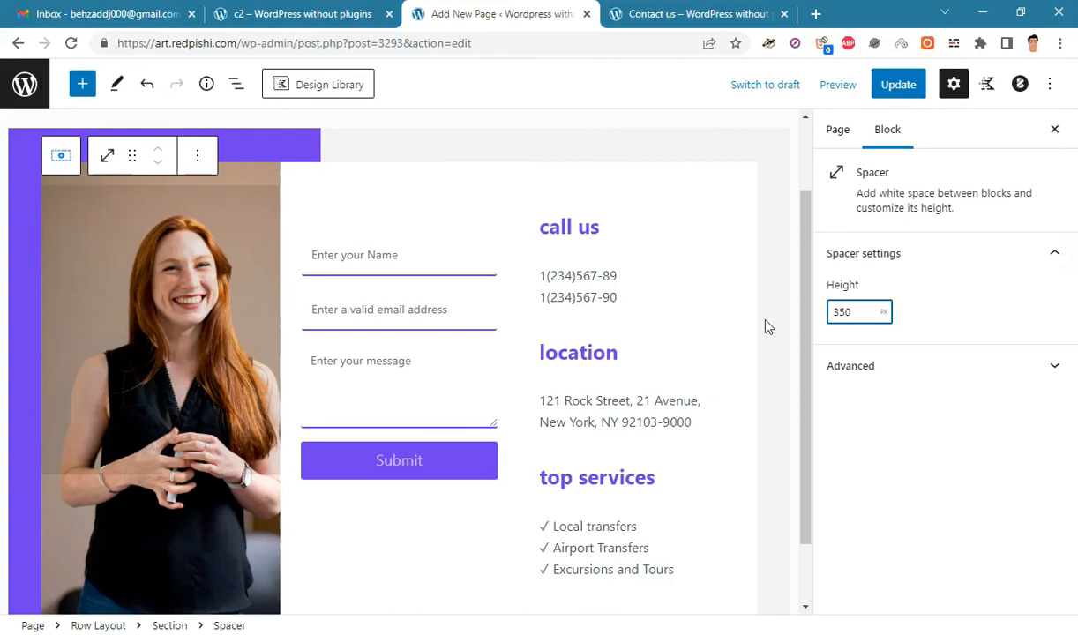
pyautogui.click(897, 85)
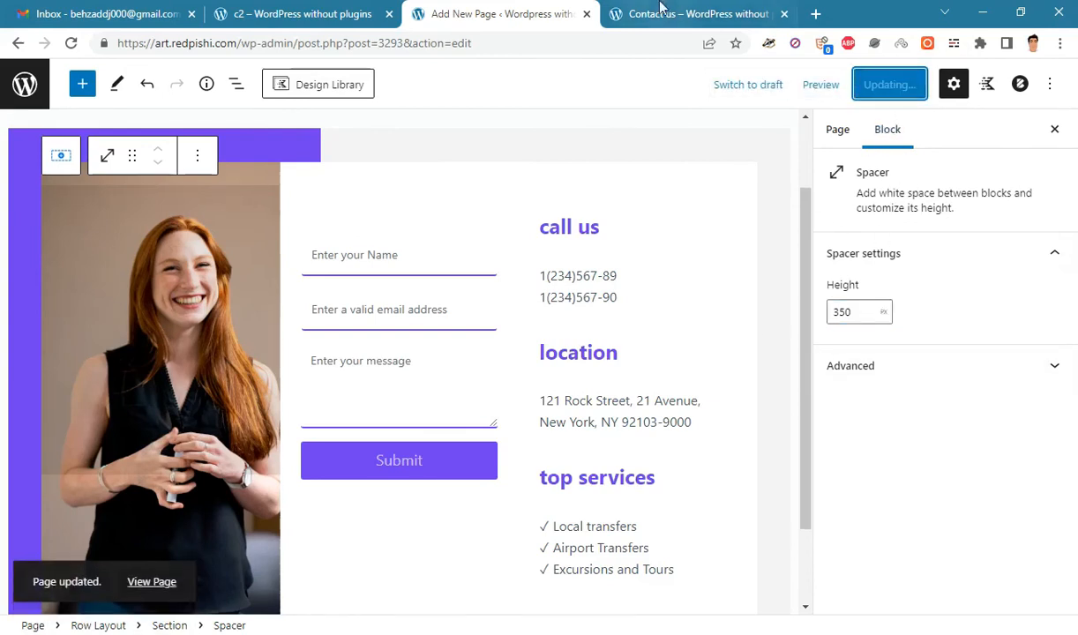
pyautogui.click(659, 9)
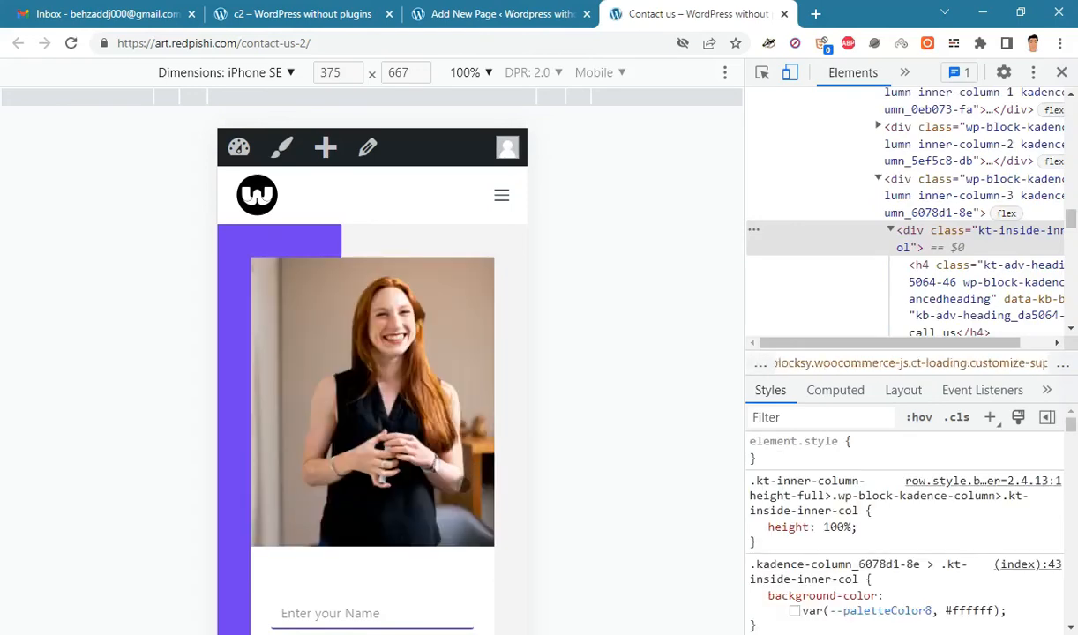
# - Scroll the mobile preview to confirm the photo shows, then close DevTools
pyautogui.scroll(-1, 422, 514)
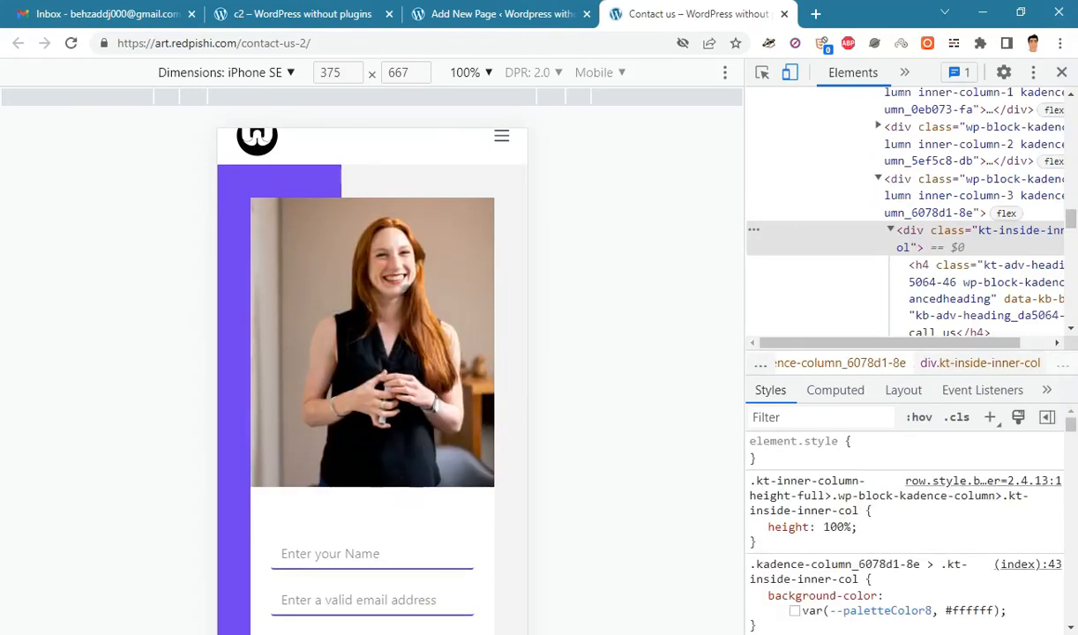
pyautogui.scroll(1, 393, 278)
pyautogui.scroll(-6, 397, 241)
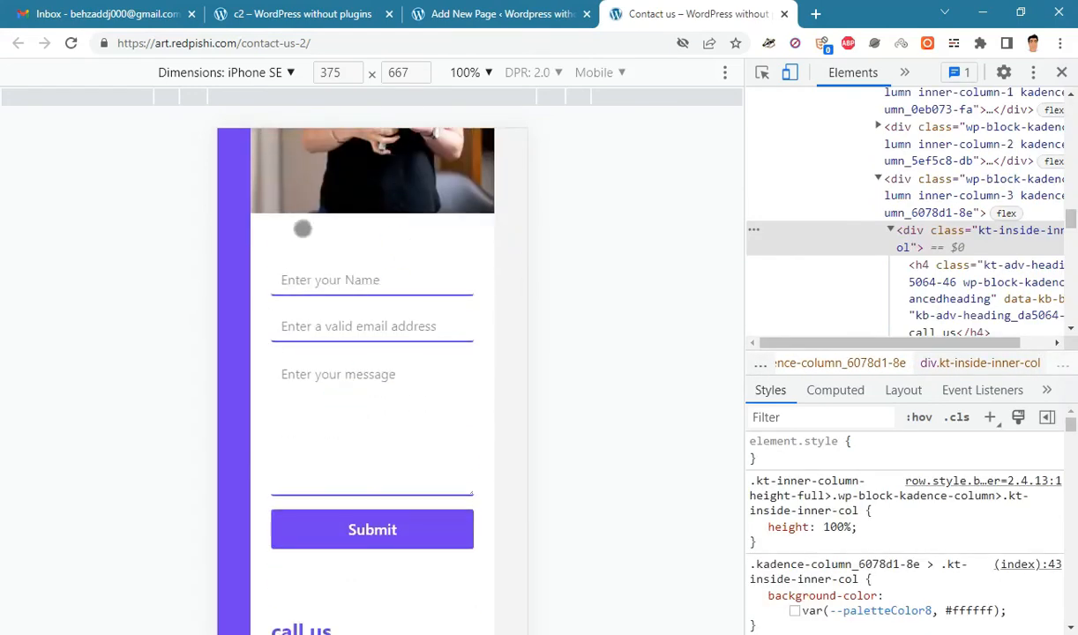
pyautogui.scroll(-6, 373, 384)
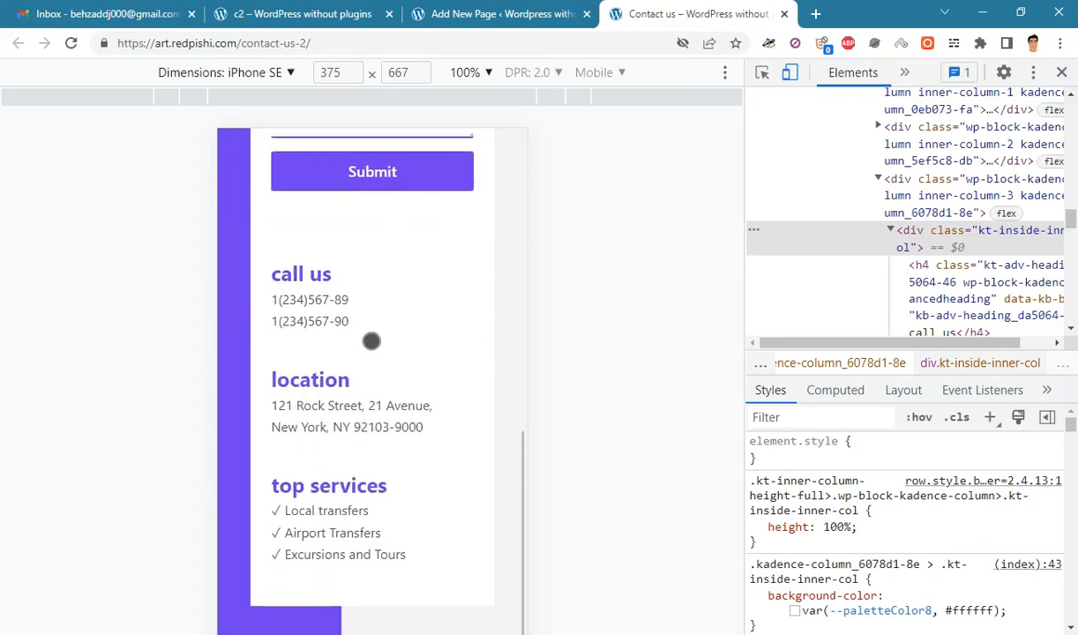
pyautogui.click(1061, 72)
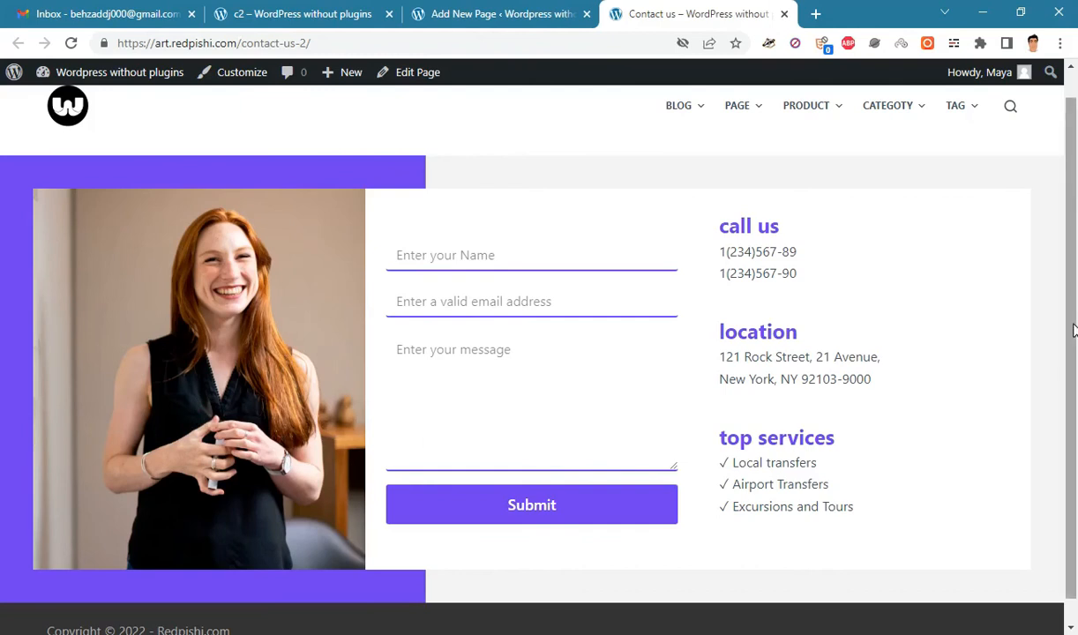
# - Type a test name into the contact form's Name field
pyautogui.click(452, 265)
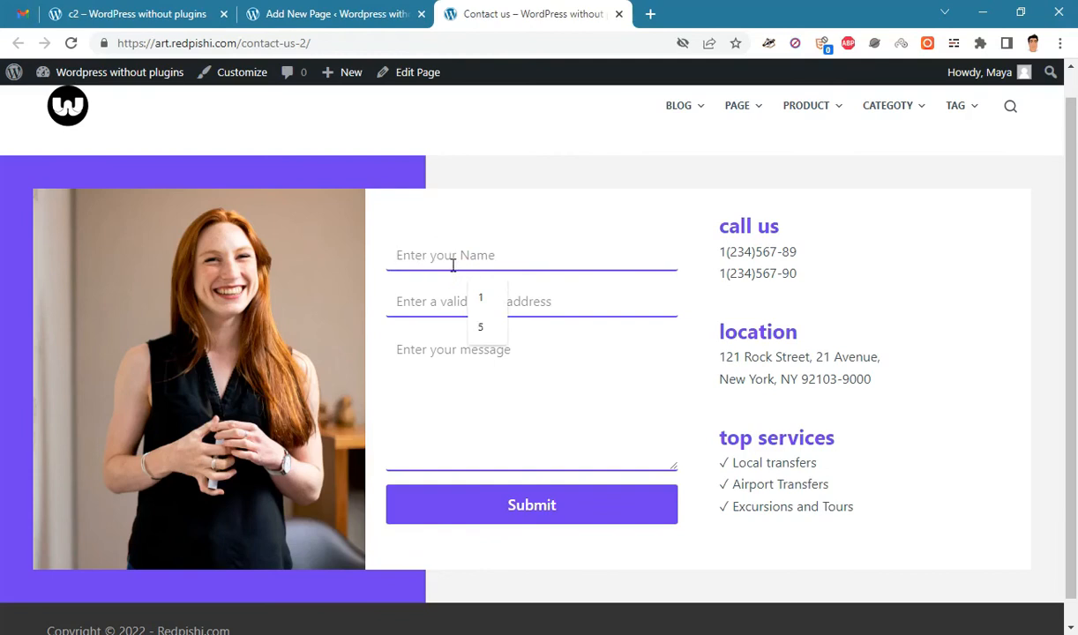
pyautogui.write('Maya')
pyautogui.click(425, 297)
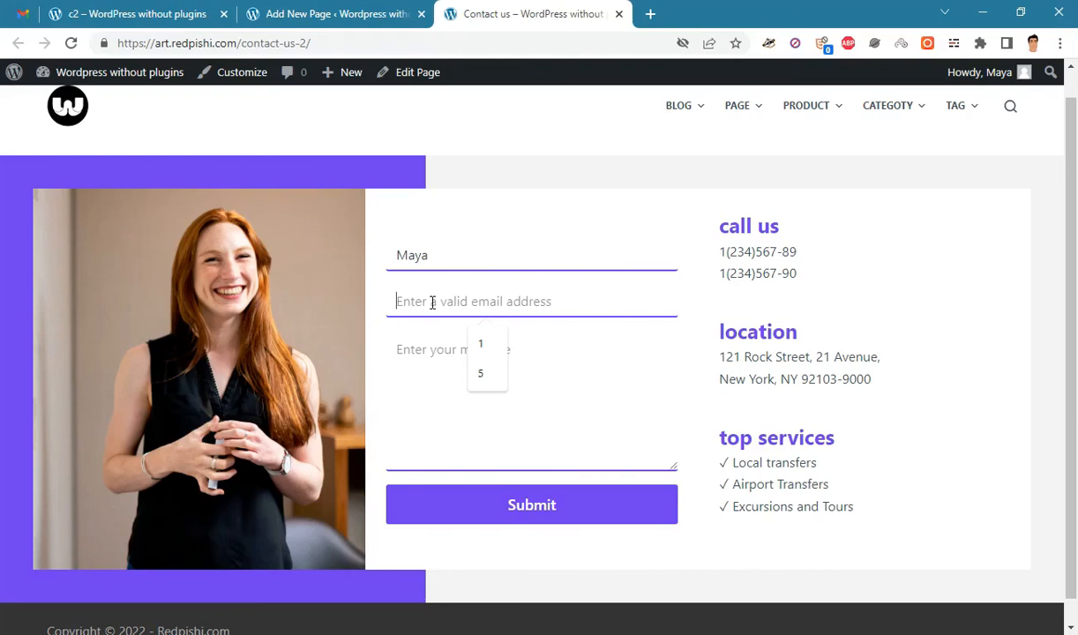
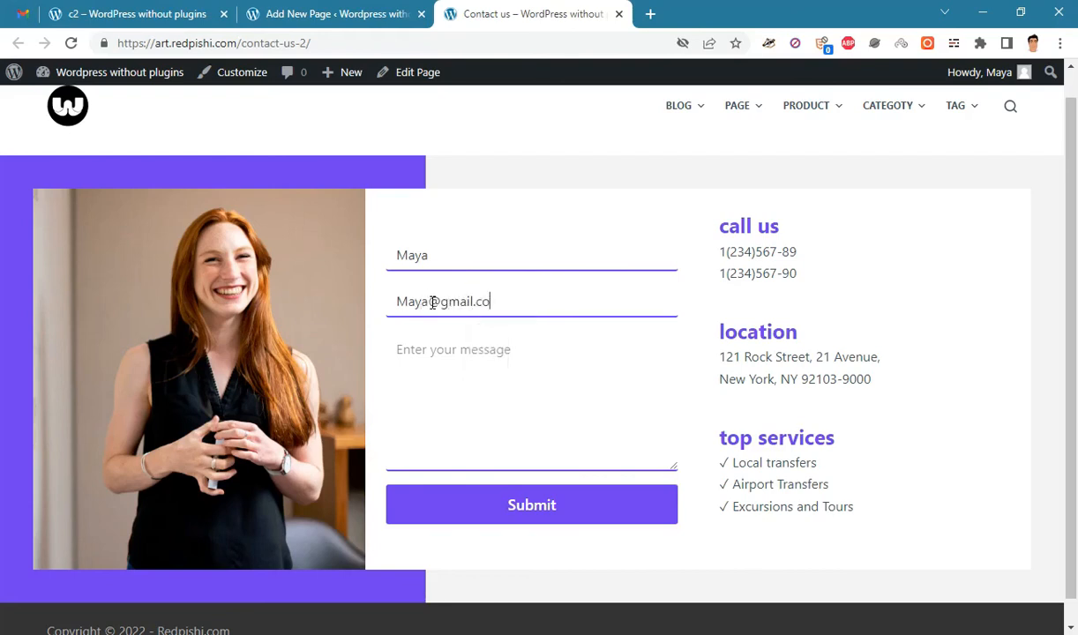
# - Fill in the e-mail and test message fields and submit the contact form
pyautogui.write('test ...............')
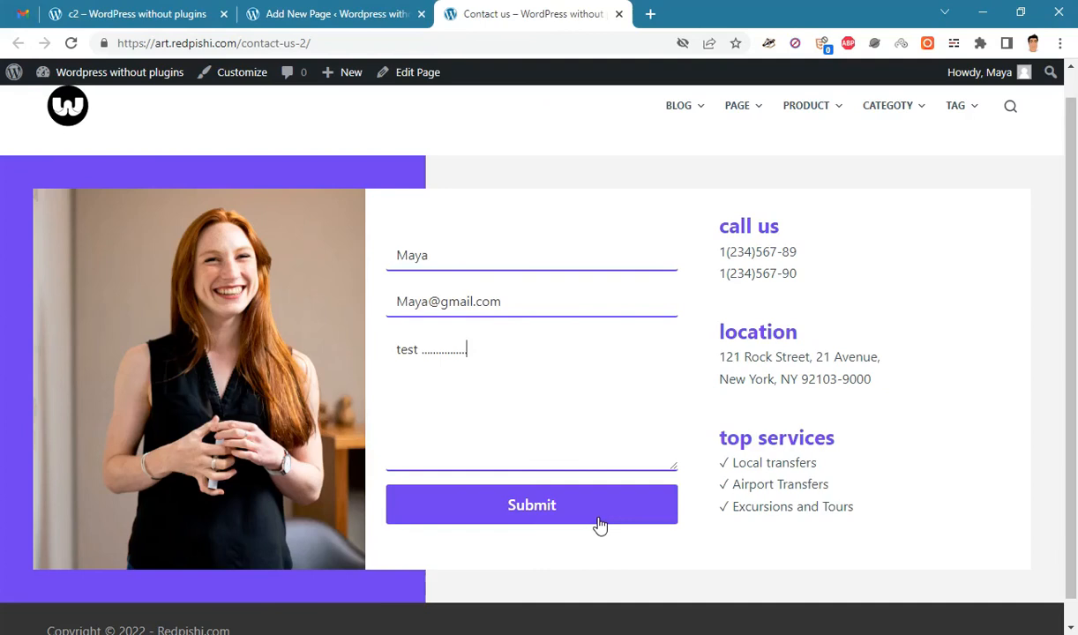
pyautogui.click(600, 525)
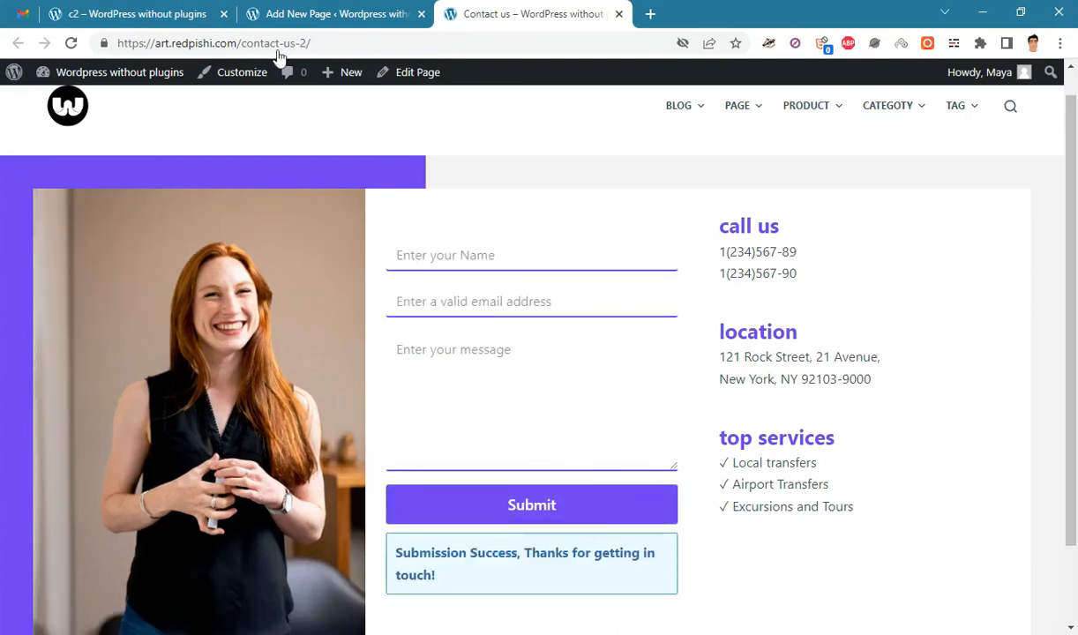
pyautogui.click(22, 14)
# - Refresh the Gmail inbox and read the Contact form email with the submitted name, e-mail and message
pyautogui.click(163, 150)
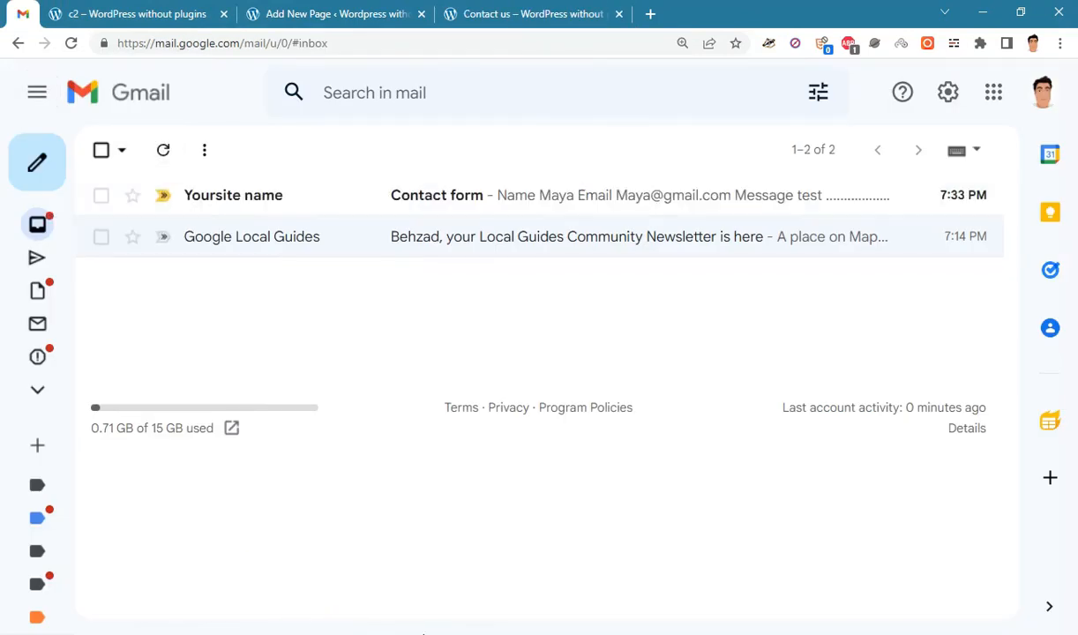
pyautogui.click(425, 195)
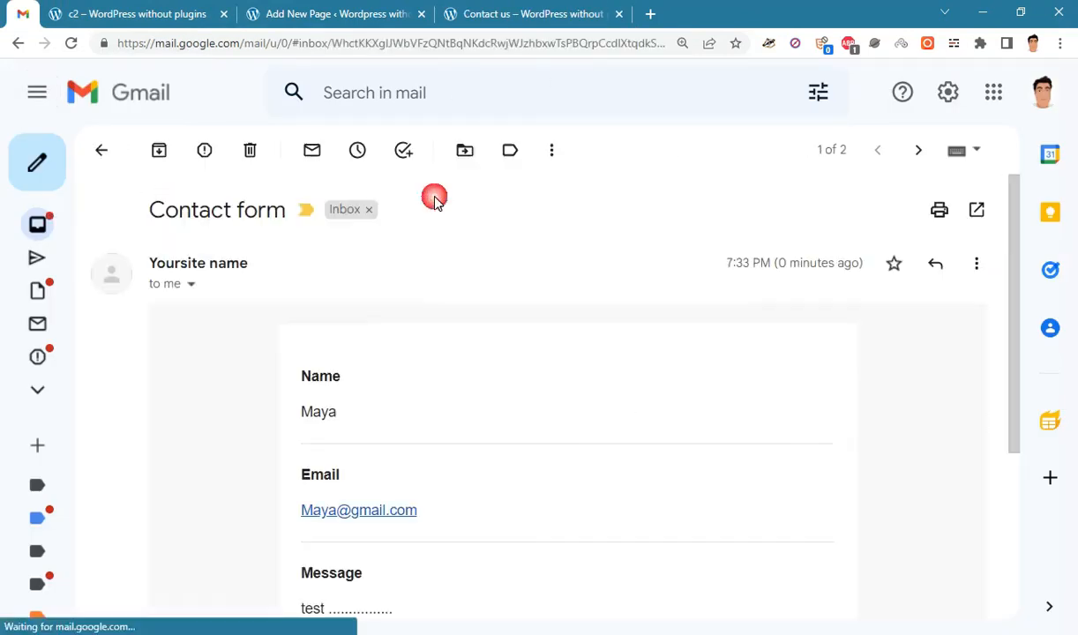
pyautogui.moveTo(1014, 198); pyautogui.dragTo(1010, 324)
pyautogui.scroll(1, 752, 345)
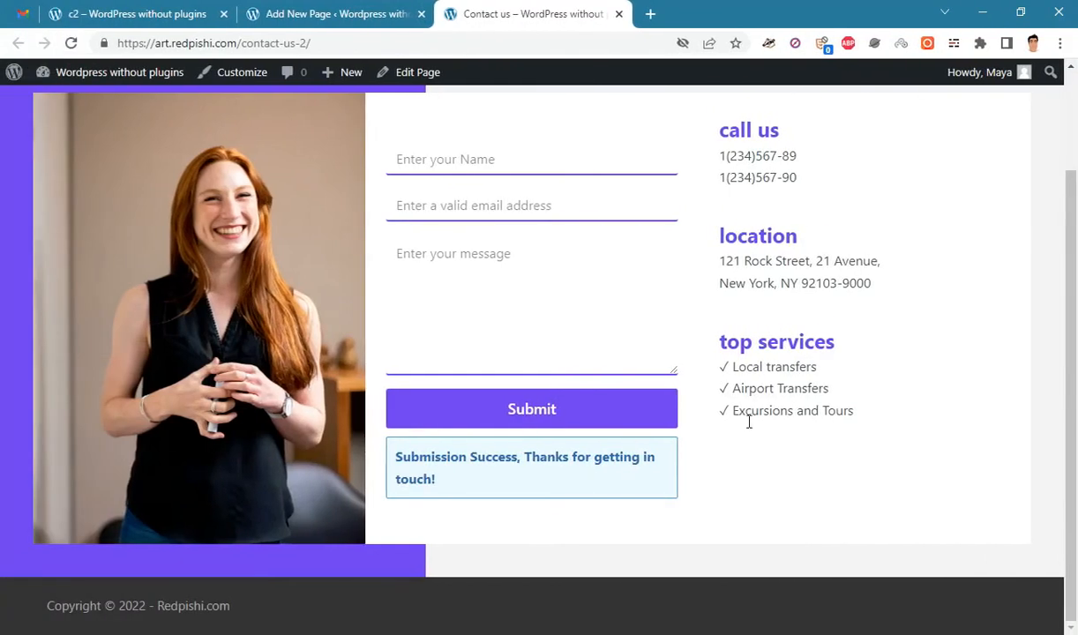
pyautogui.scroll(2, 746, 419)
pyautogui.scroll(-2, 721, 433)
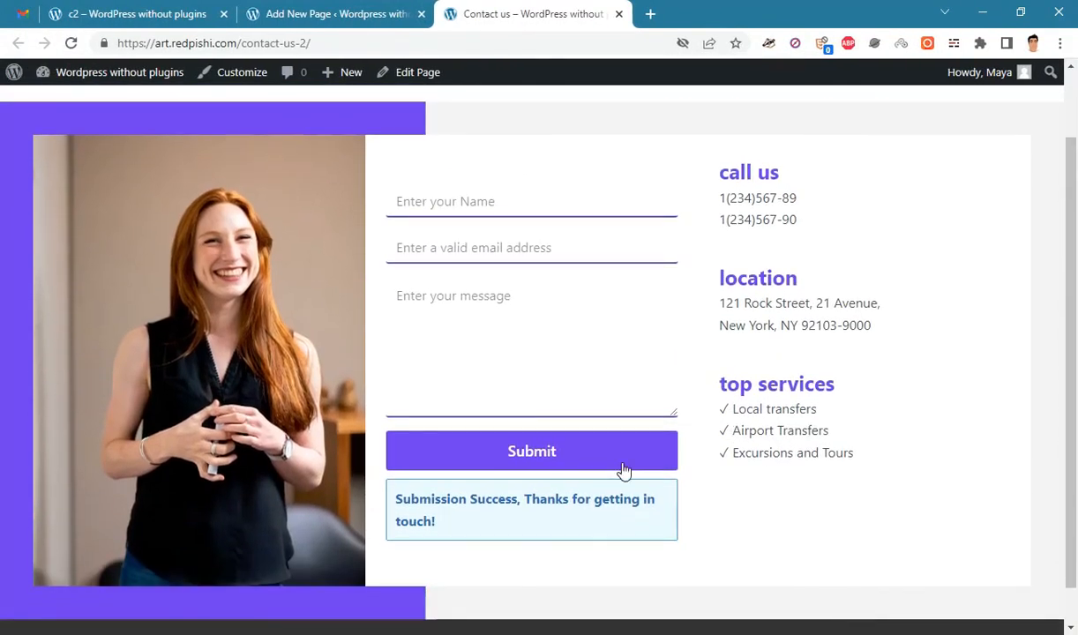
pyautogui.click(650, 13)
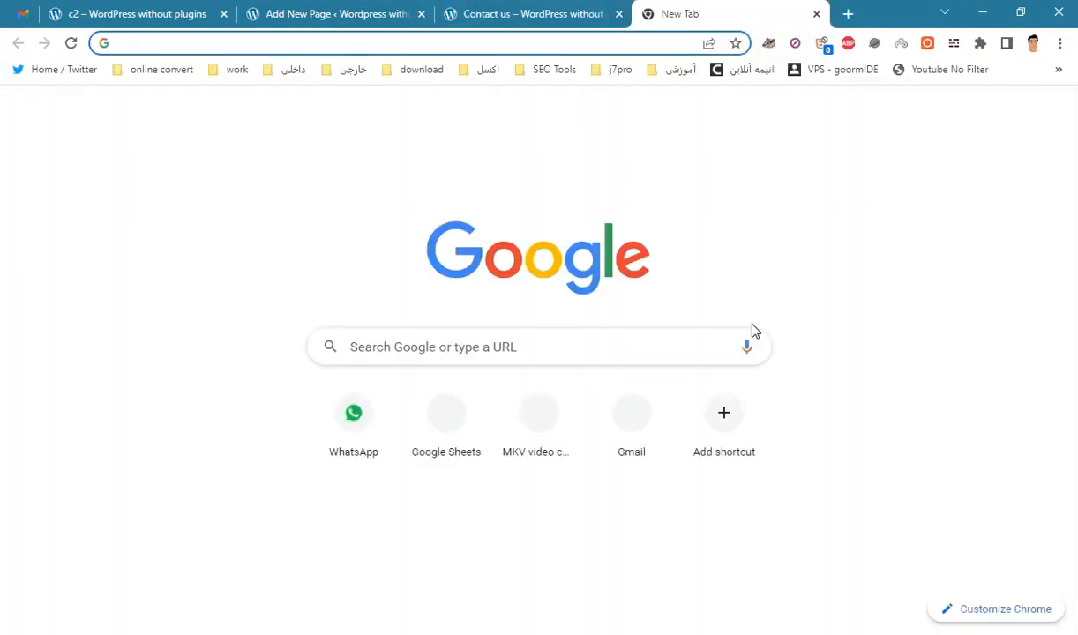
# - Load Google Maps and copy the street address from the live Contact us page
pyautogui.write('map.google.com')
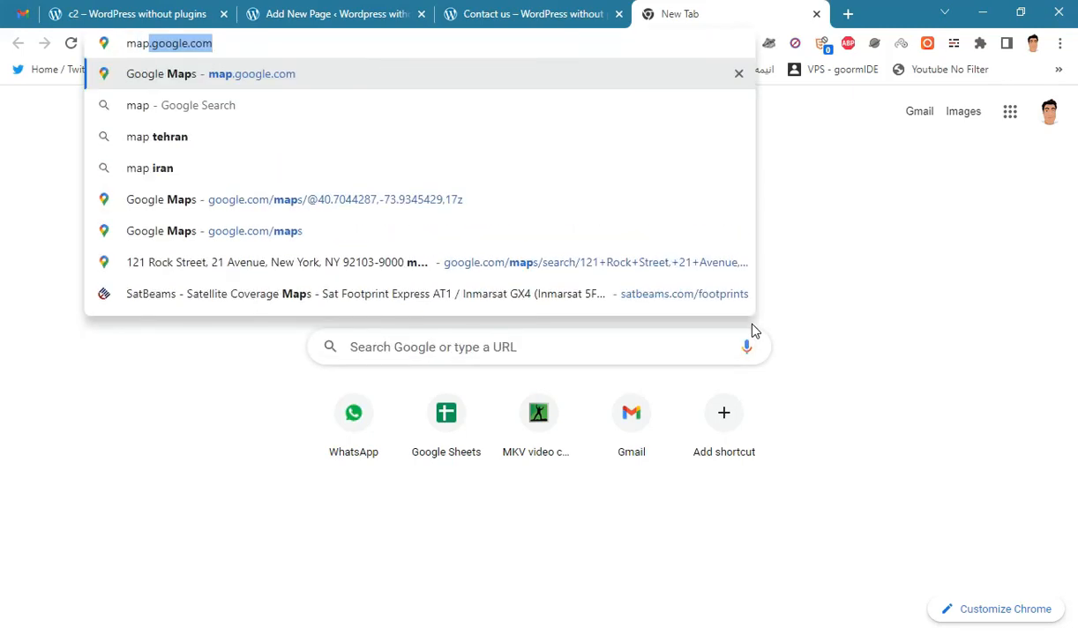
pyautogui.press('Return')
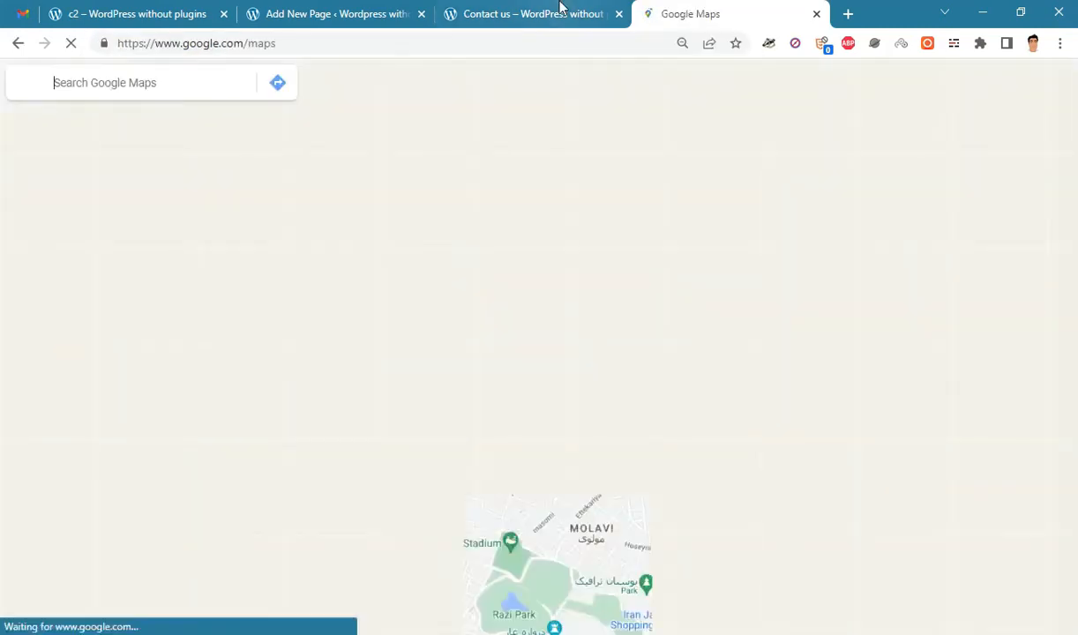
pyautogui.click(560, 11)
pyautogui.moveTo(845, 339); pyautogui.dragTo(678, 298)
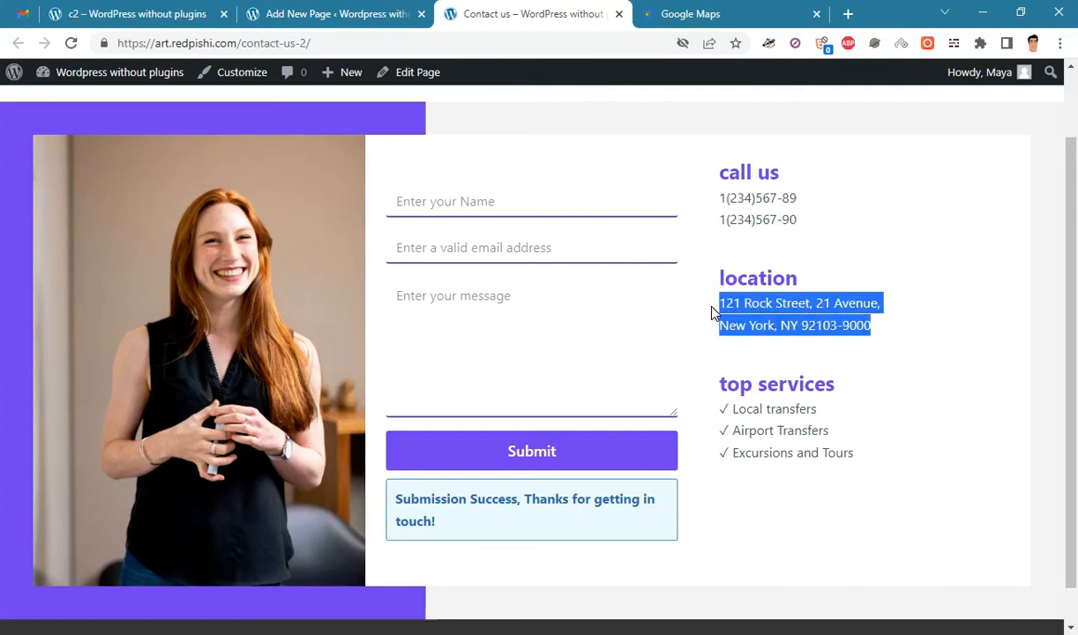
pyautogui.rightClick(679, 302)
pyautogui.click(750, 310)
pyautogui.click(690, 13)
pyautogui.click(136, 116)
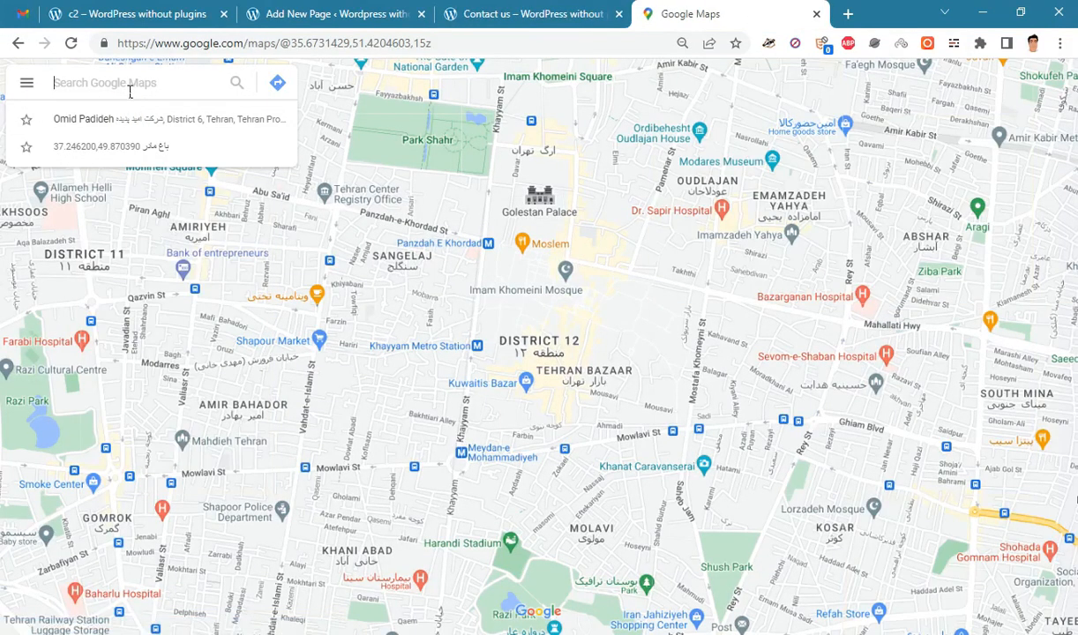
pyautogui.rightClick(136, 85)
pyautogui.click(174, 231)
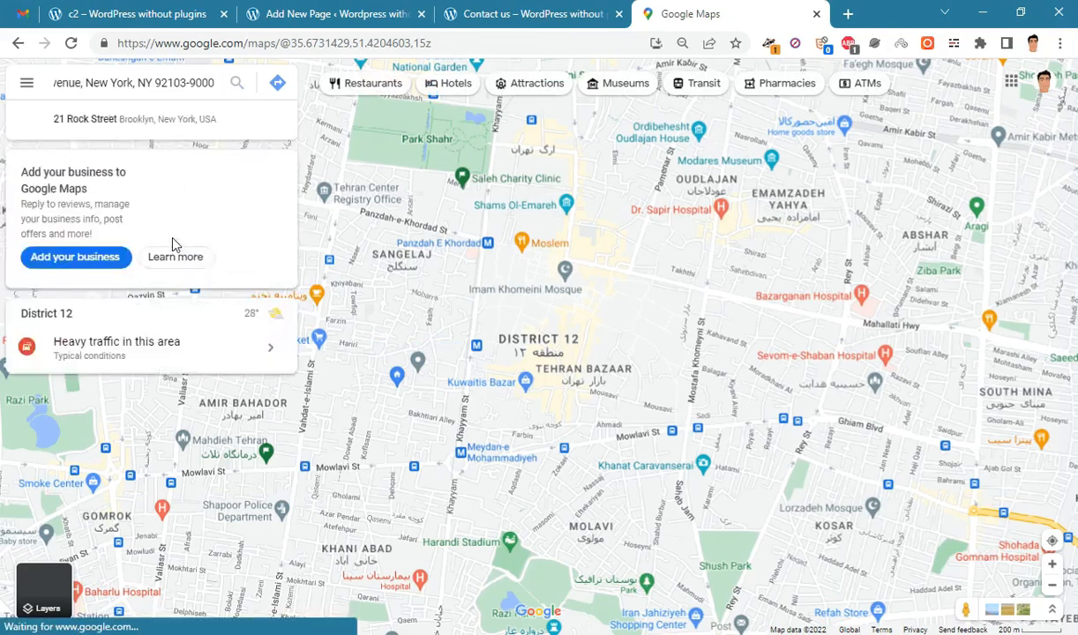
pyautogui.press('Return')
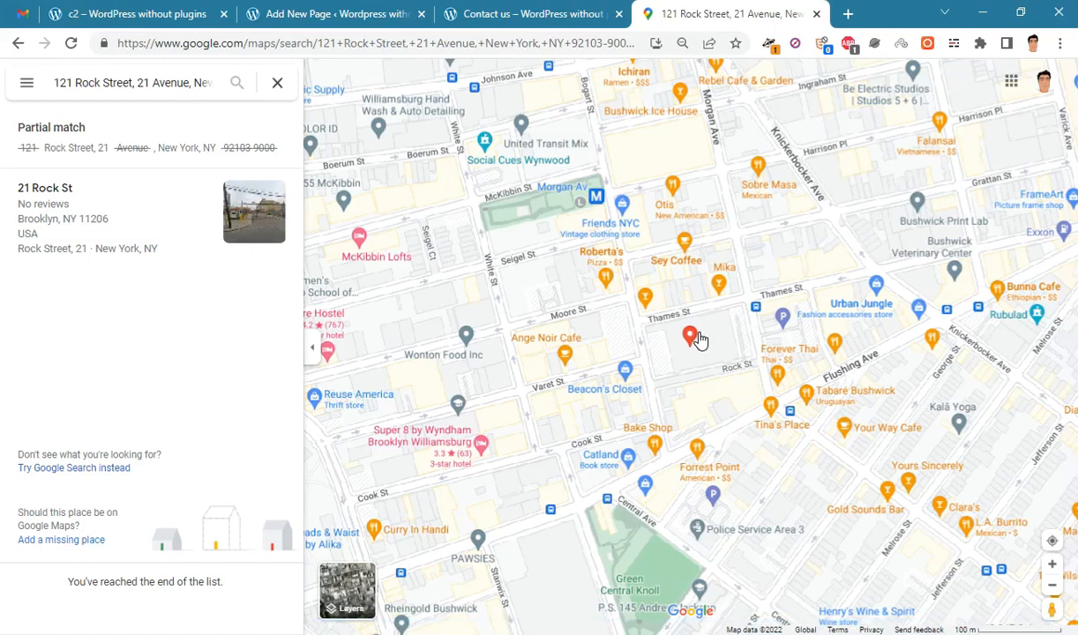
pyautogui.moveTo(699, 340)
# - Copy the Medium-size embed map HTML for that location from Share or embed map
pyautogui.click(27, 86)
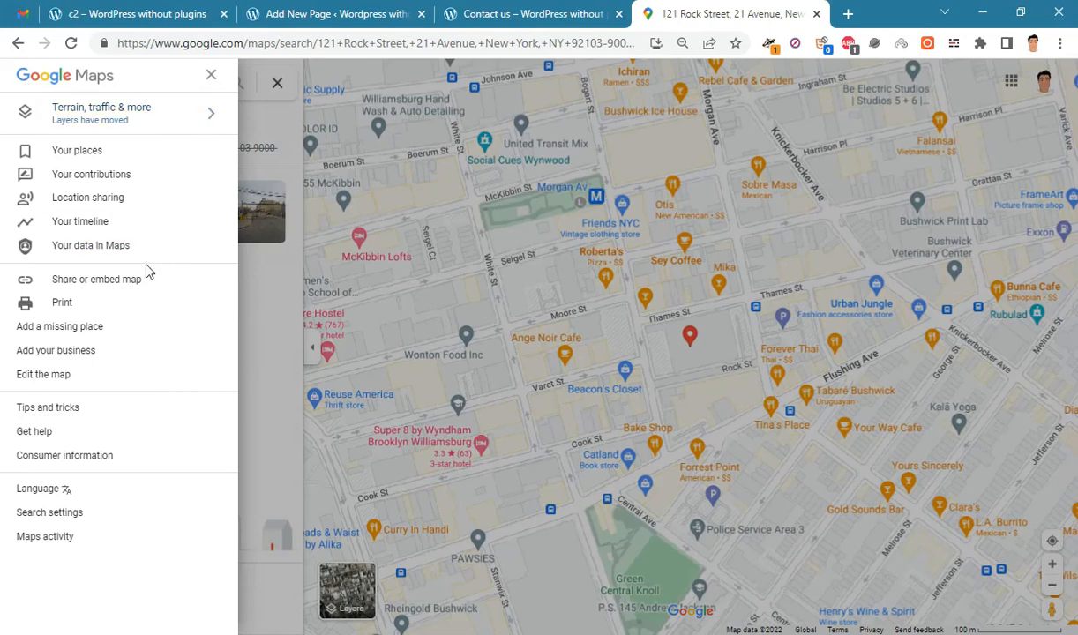
pyautogui.press('Escape')
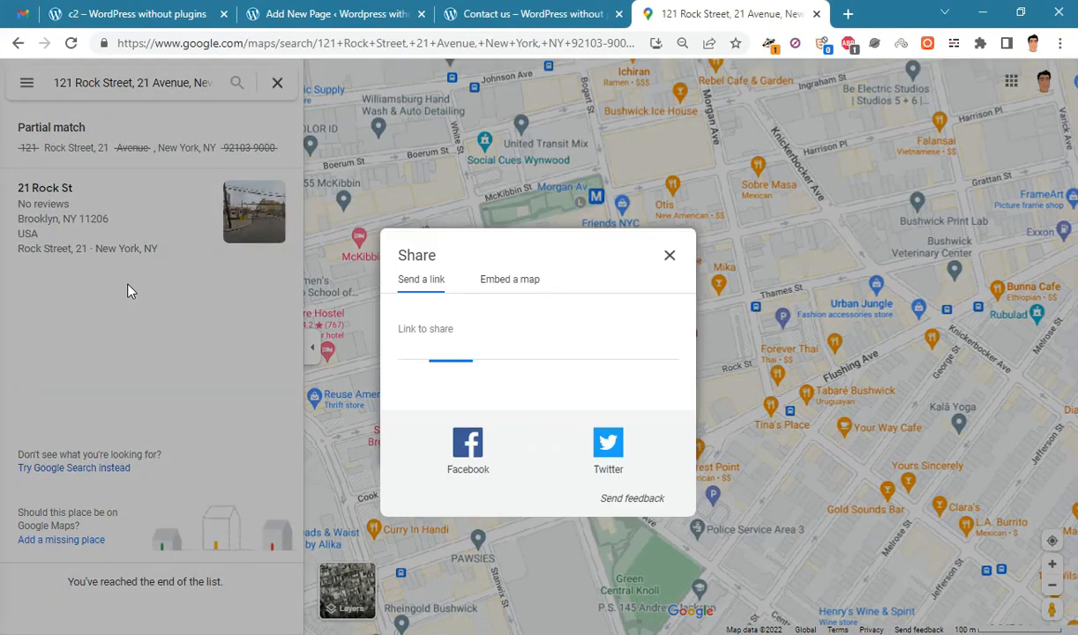
pyautogui.hotkey('ctrl', '+')
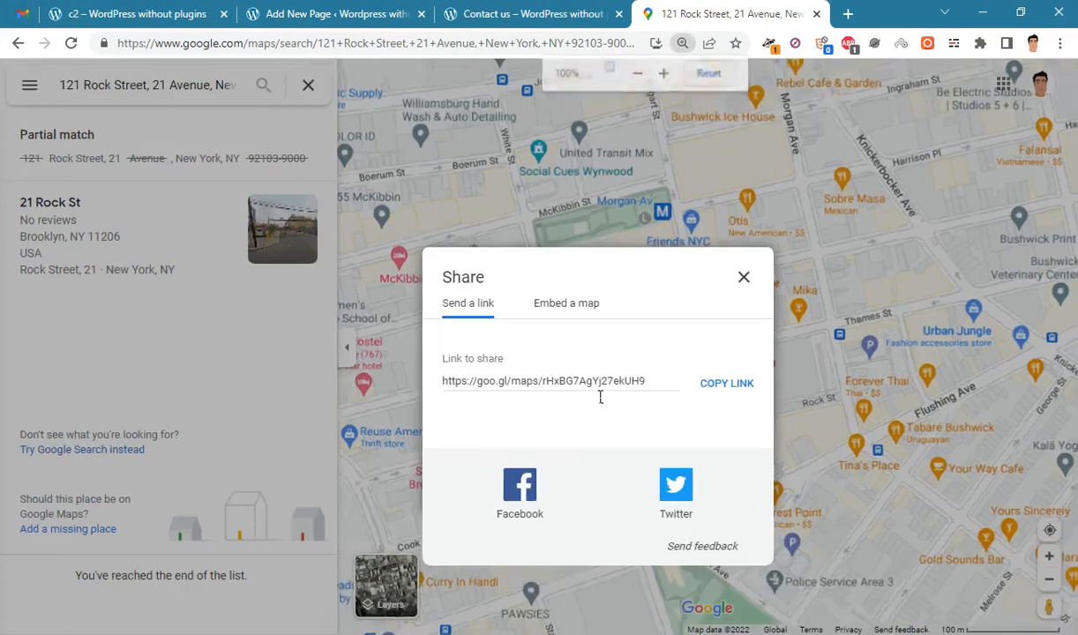
pyautogui.hotkey('ctrl', '-')
pyautogui.click(510, 279)
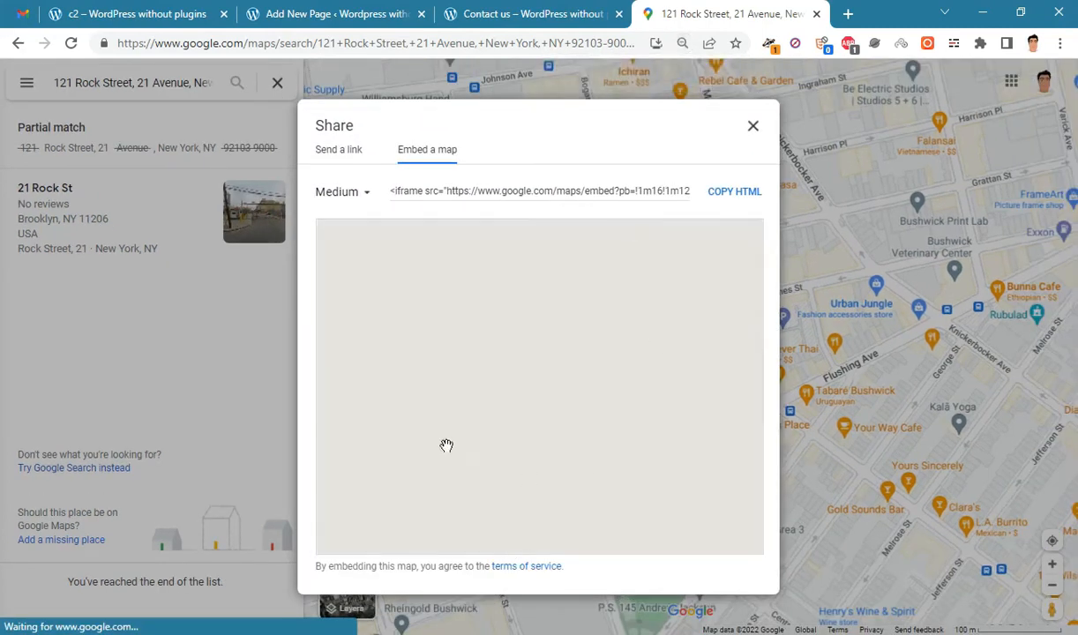
pyautogui.click(359, 195)
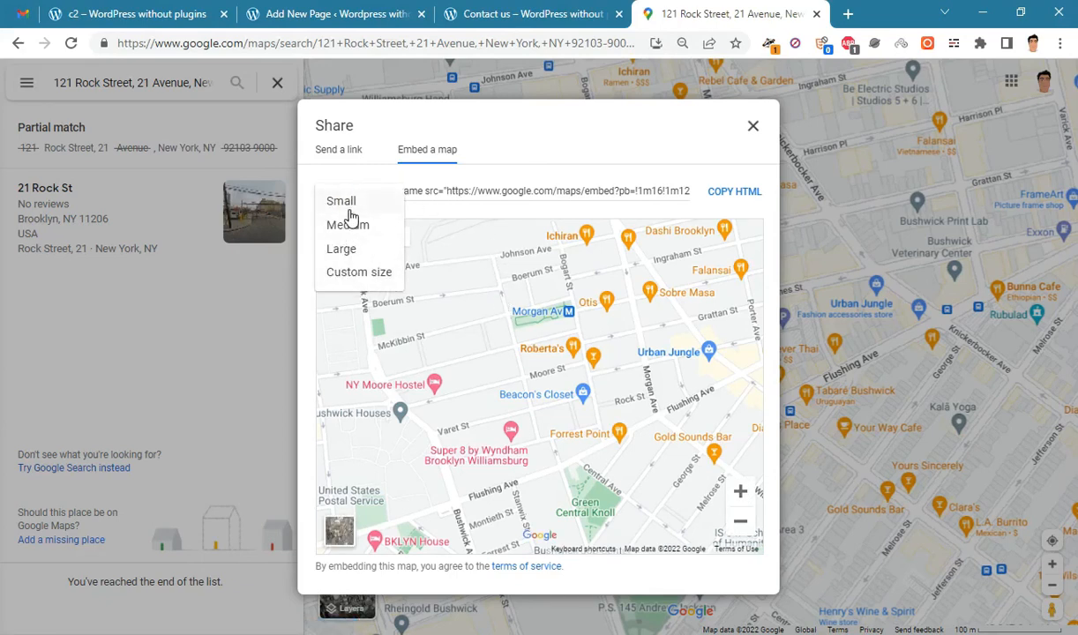
pyautogui.click(573, 141)
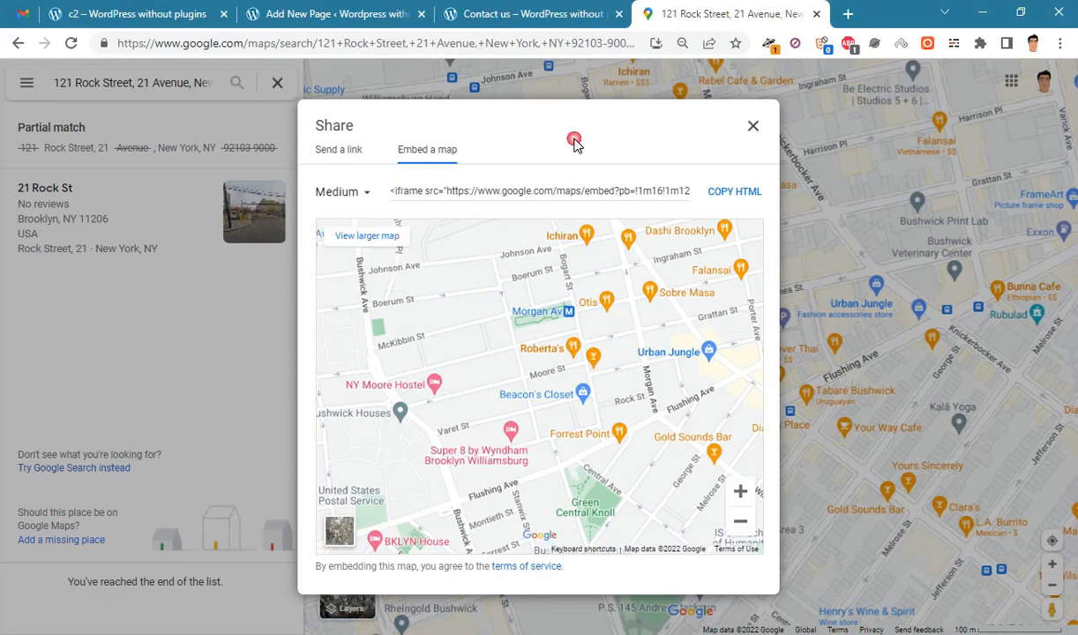
pyautogui.click(754, 192)
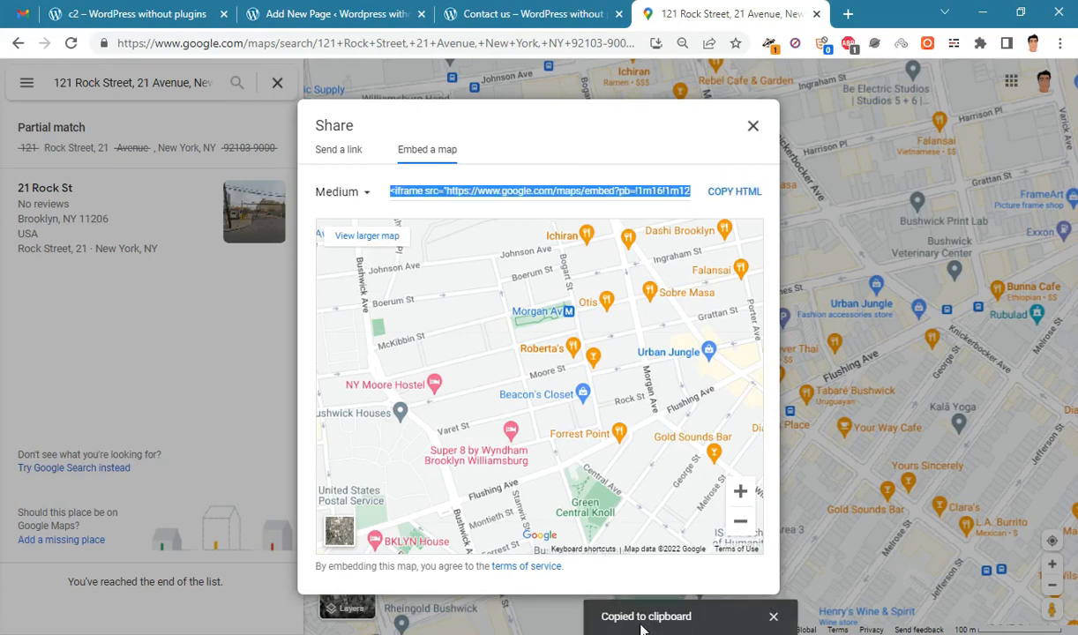
pyautogui.click(323, 13)
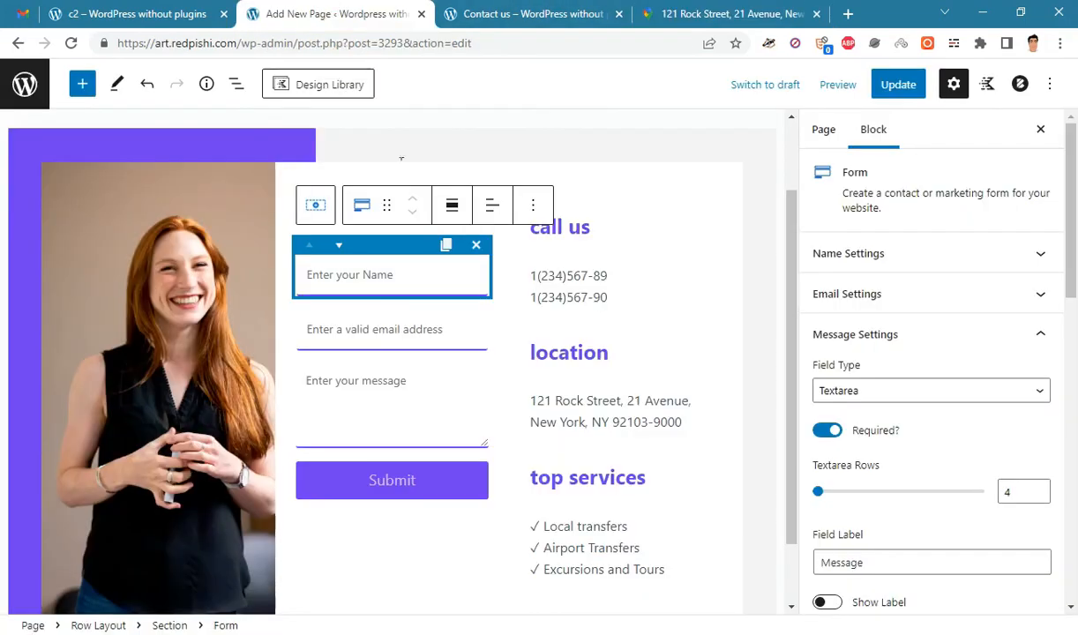
# - Insert a Custom HTML block below the Row Layout containing the contact form
pyautogui.scroll(-2, 754, 352)
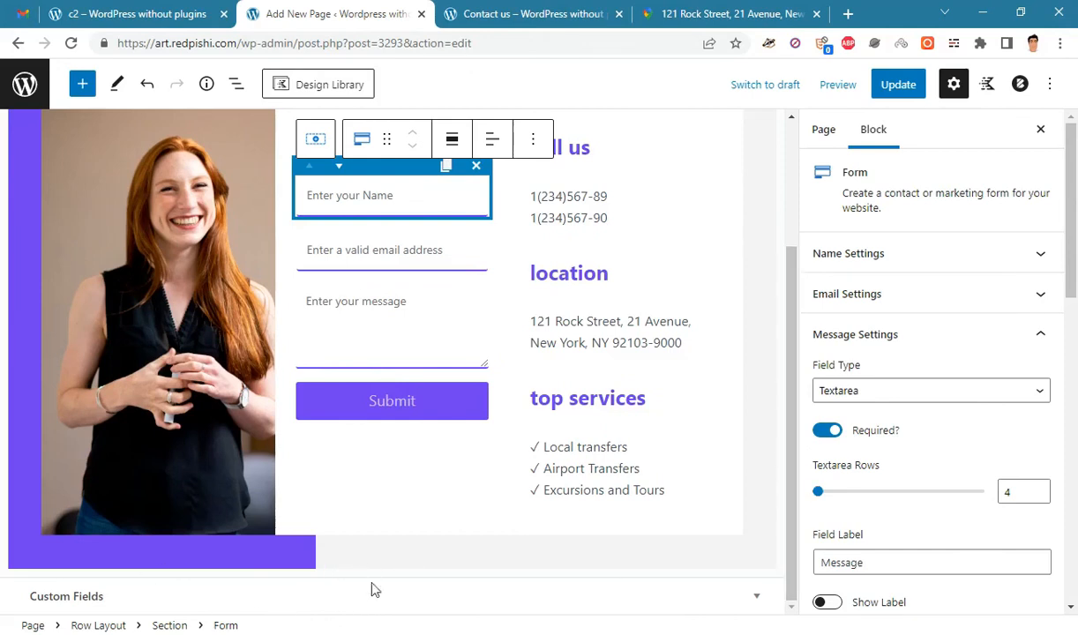
pyautogui.click(235, 84)
pyautogui.click(60, 234)
pyautogui.click(63, 170)
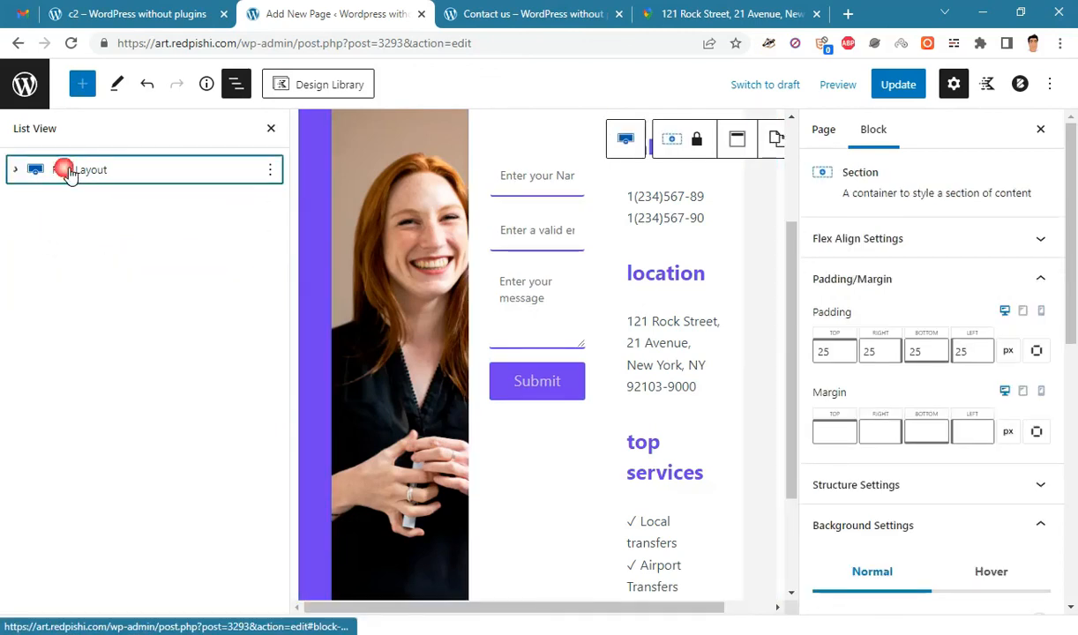
pyautogui.click(99, 180)
pyautogui.click(82, 84)
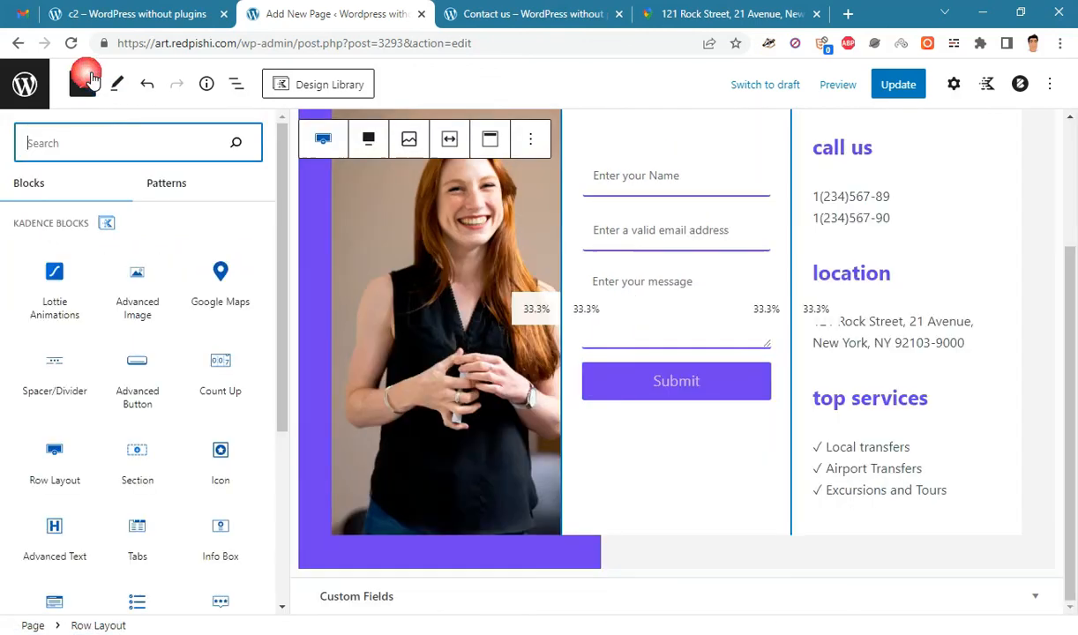
pyautogui.click(131, 141)
pyautogui.write('html')
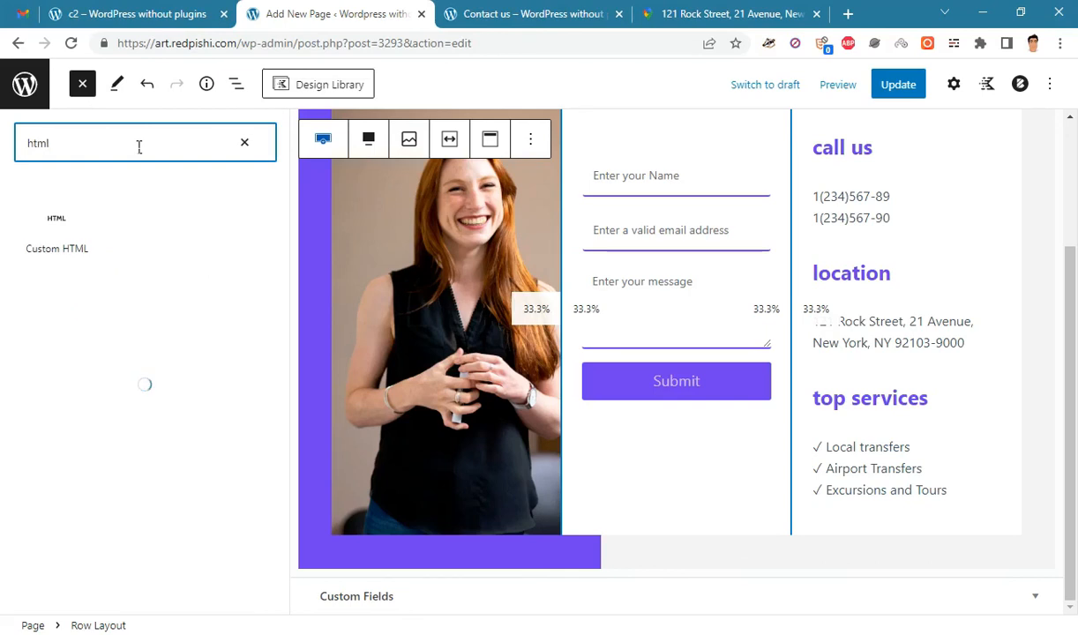
pyautogui.click(55, 225)
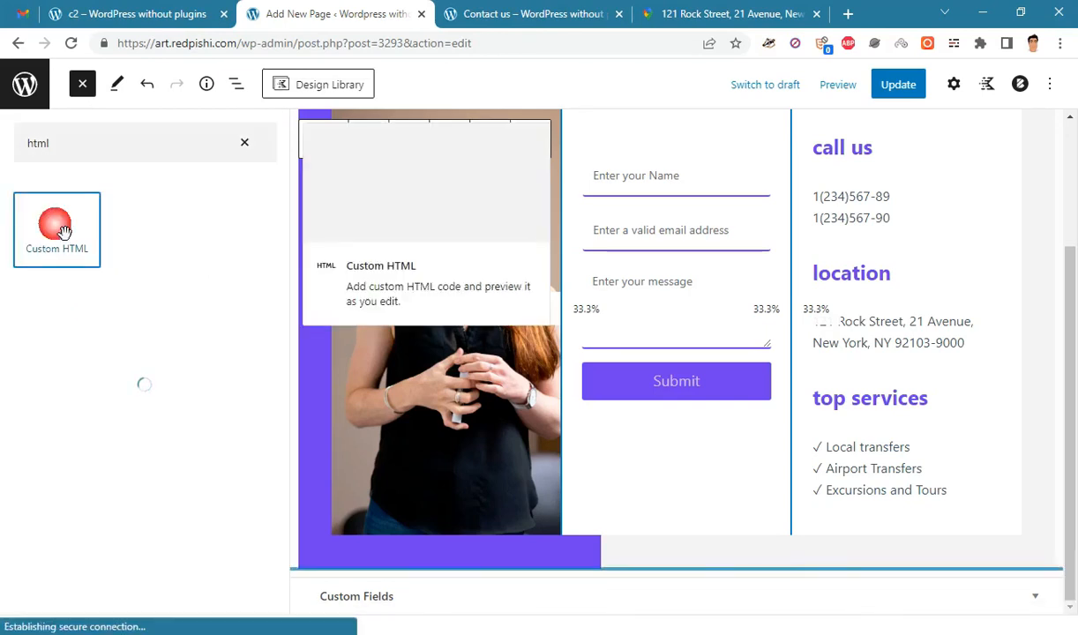
# - Paste the Google Maps iframe code into the HTML block and update the page
pyautogui.scroll(-1, 529, 485)
pyautogui.click(437, 524)
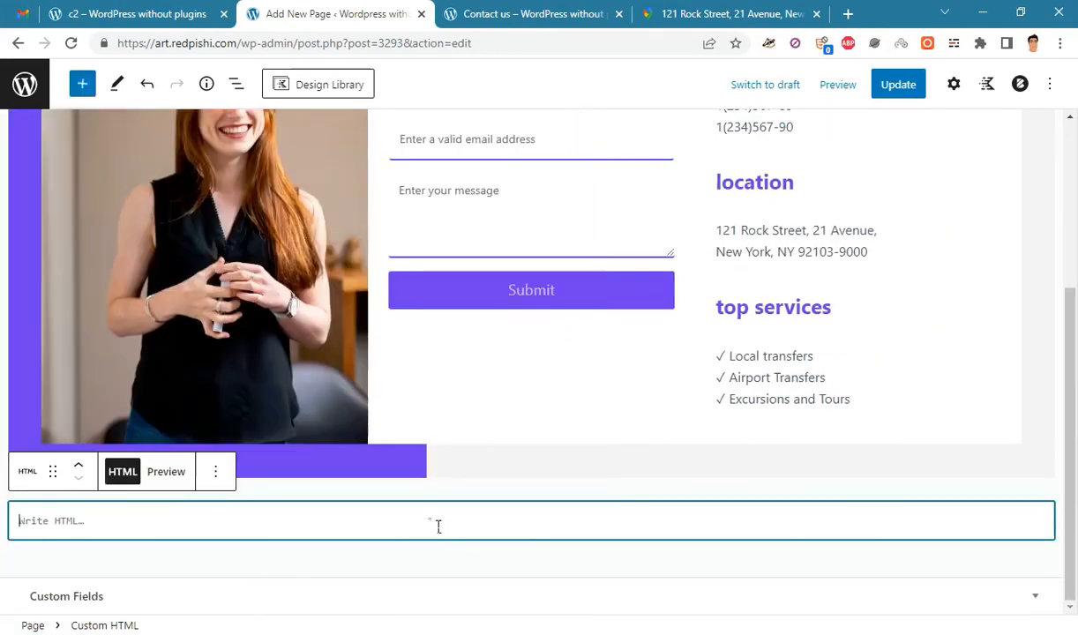
pyautogui.rightClick(432, 522)
pyautogui.click(471, 365)
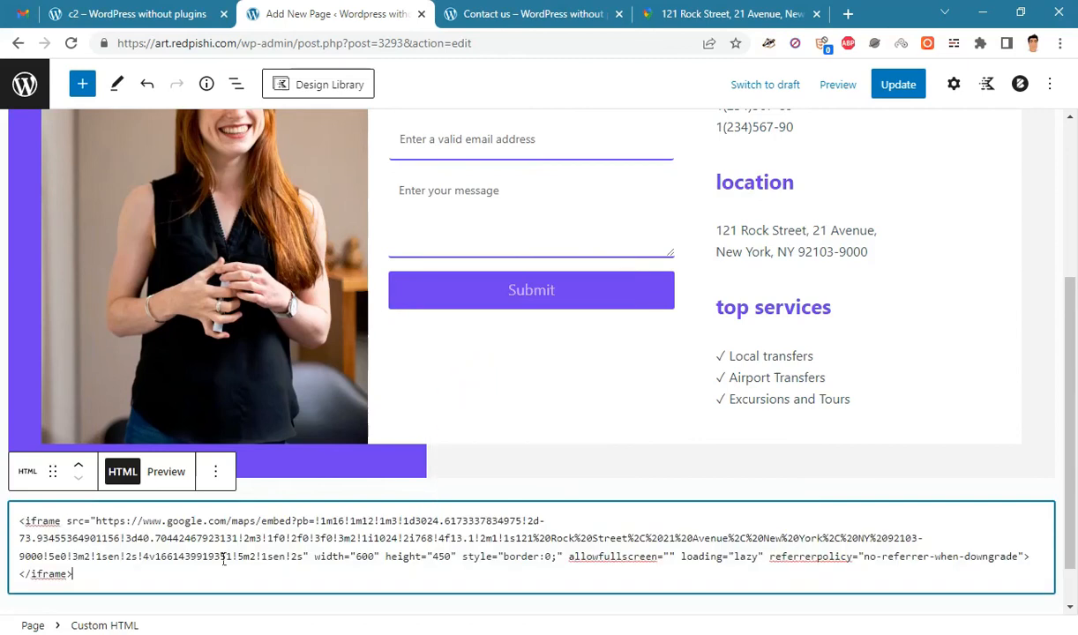
pyautogui.tripleClick(145, 536)
pyautogui.click(406, 556)
pyautogui.click(894, 88)
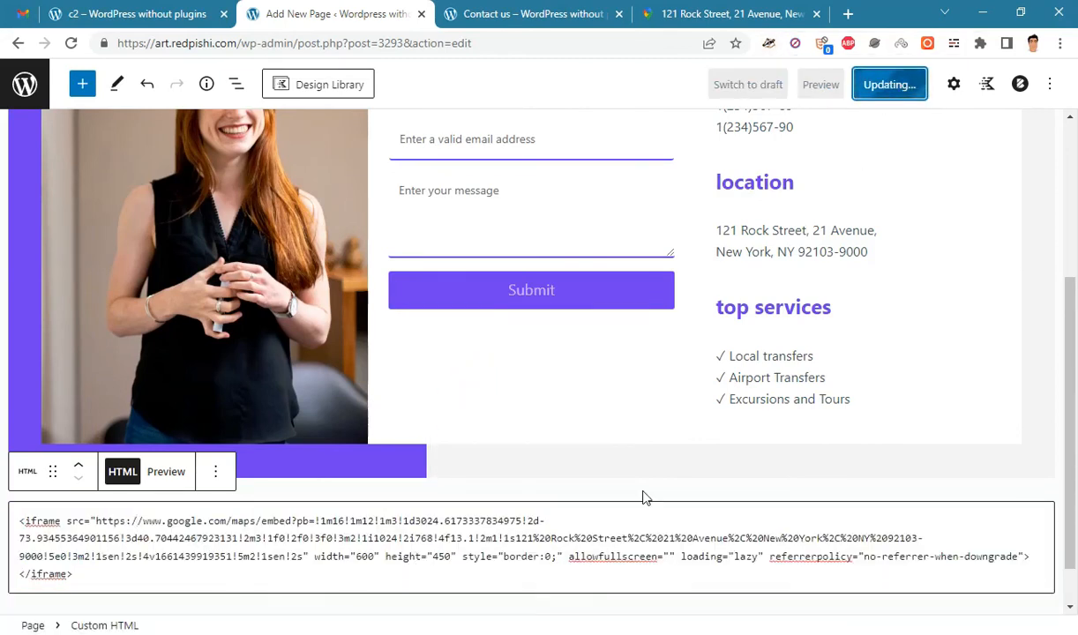
pyautogui.click(525, 15)
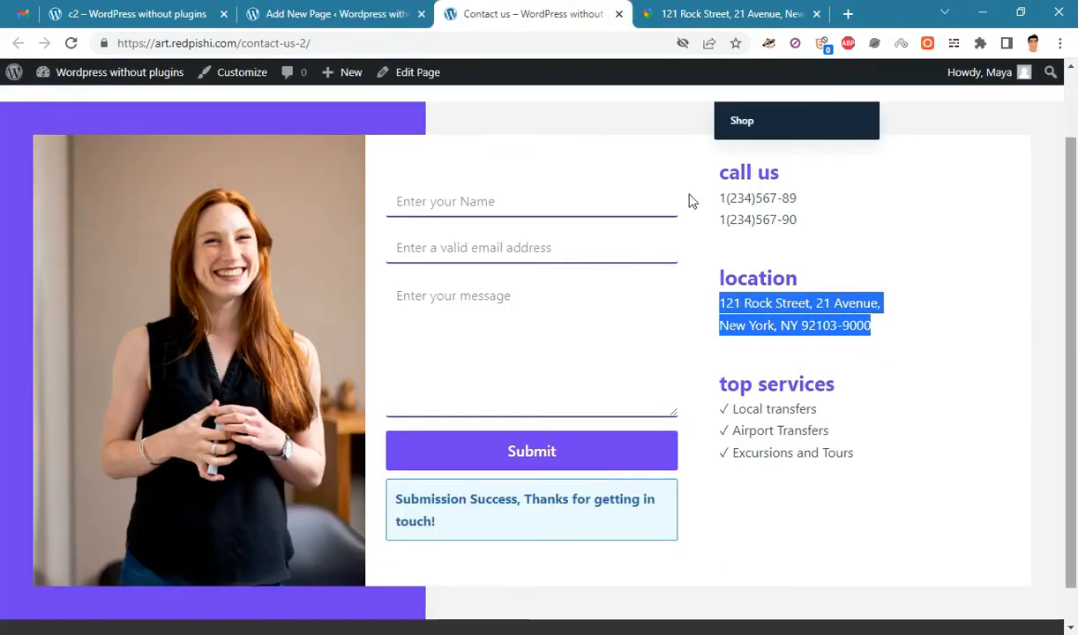
# - Reload the live Contact us page and scroll to the Rock Street map below the contact section
pyautogui.click(961, 276)
pyautogui.scroll(1, 321, 224)
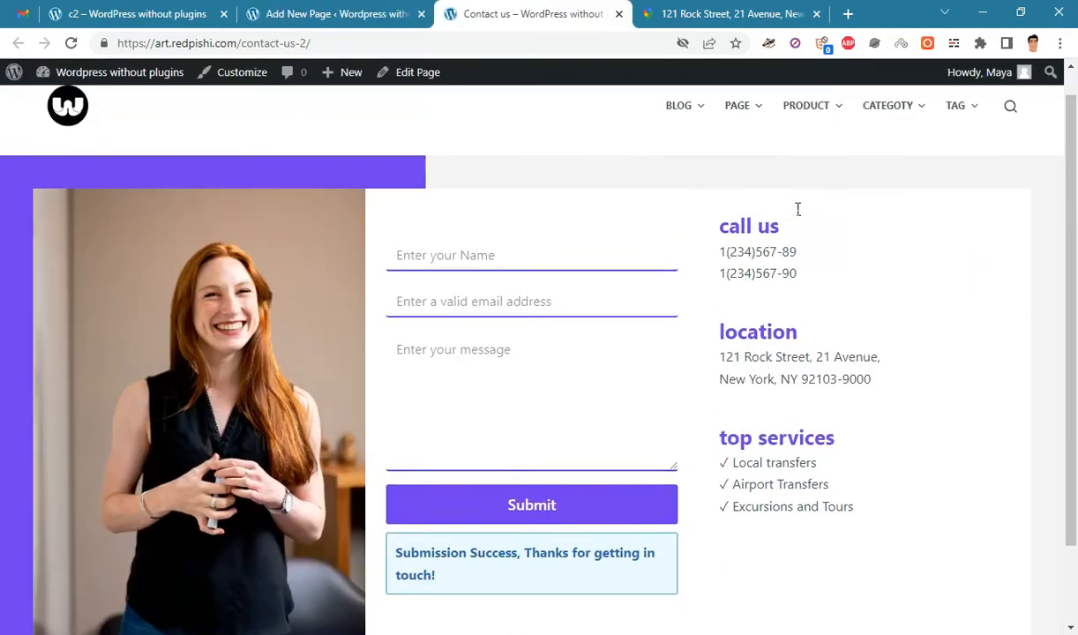
pyautogui.click(72, 44)
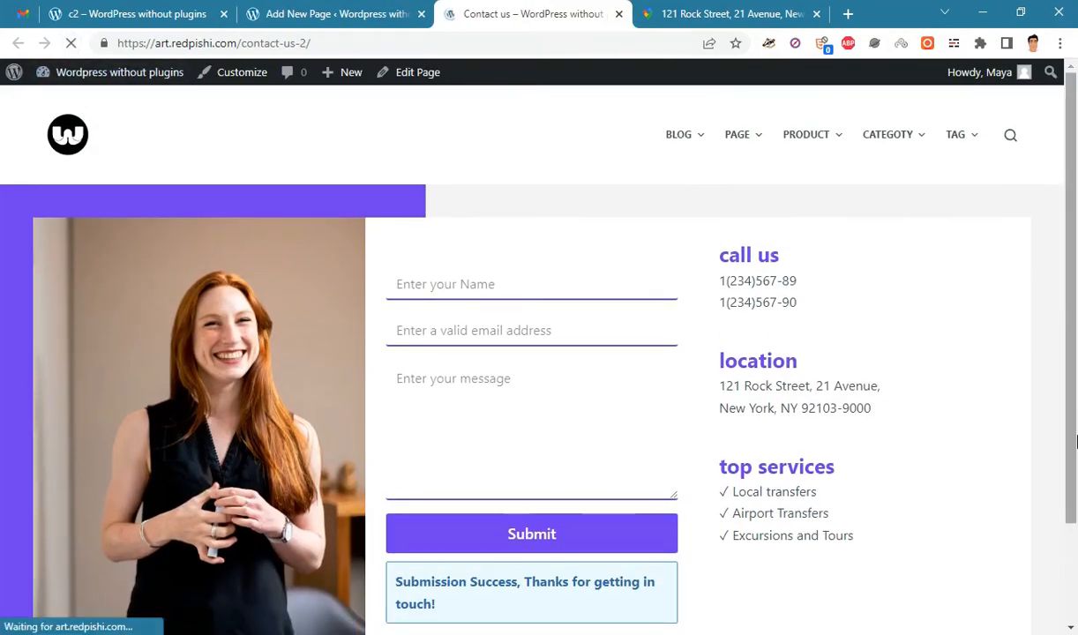
pyautogui.scroll(-5, 1075, 291)
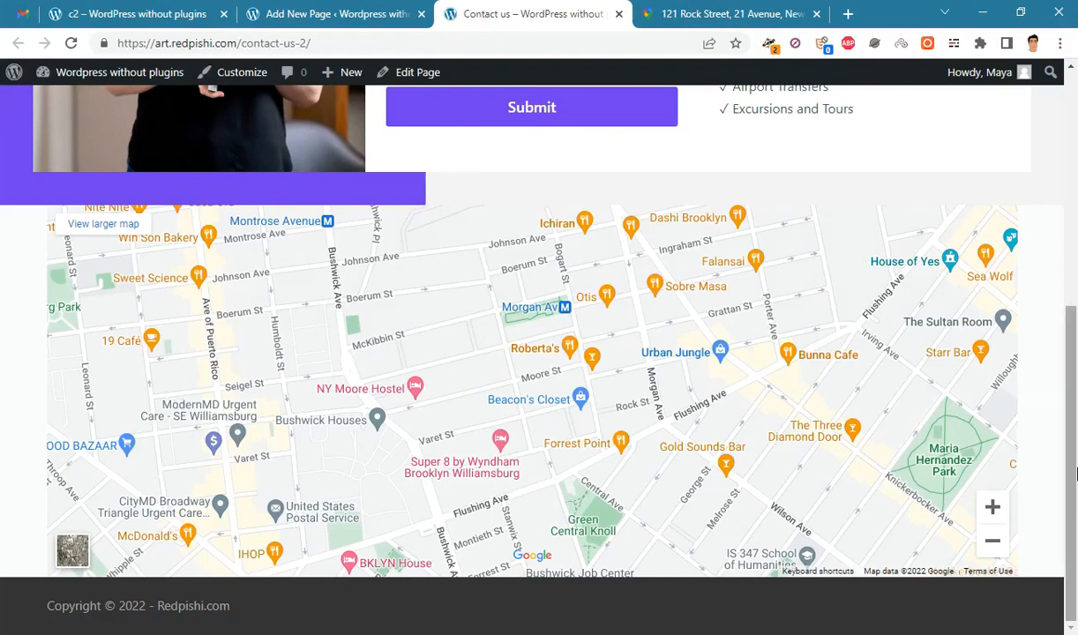
pyautogui.moveTo(1074, 473); pyautogui.dragTo(1074, 467)
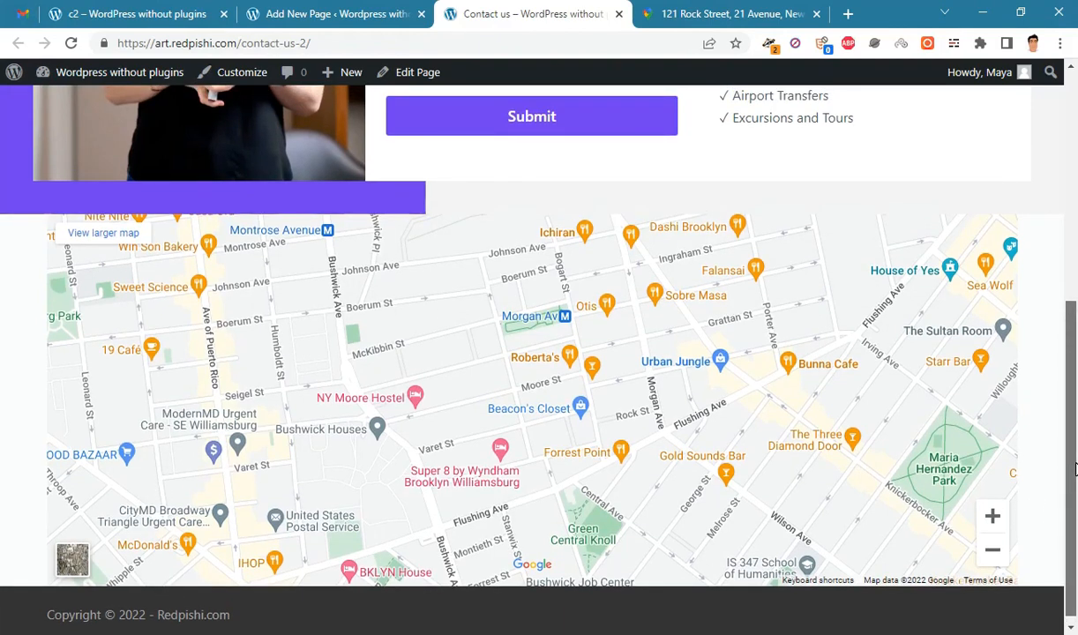
pyautogui.moveTo(1074, 473); pyautogui.dragTo(1074, 304)
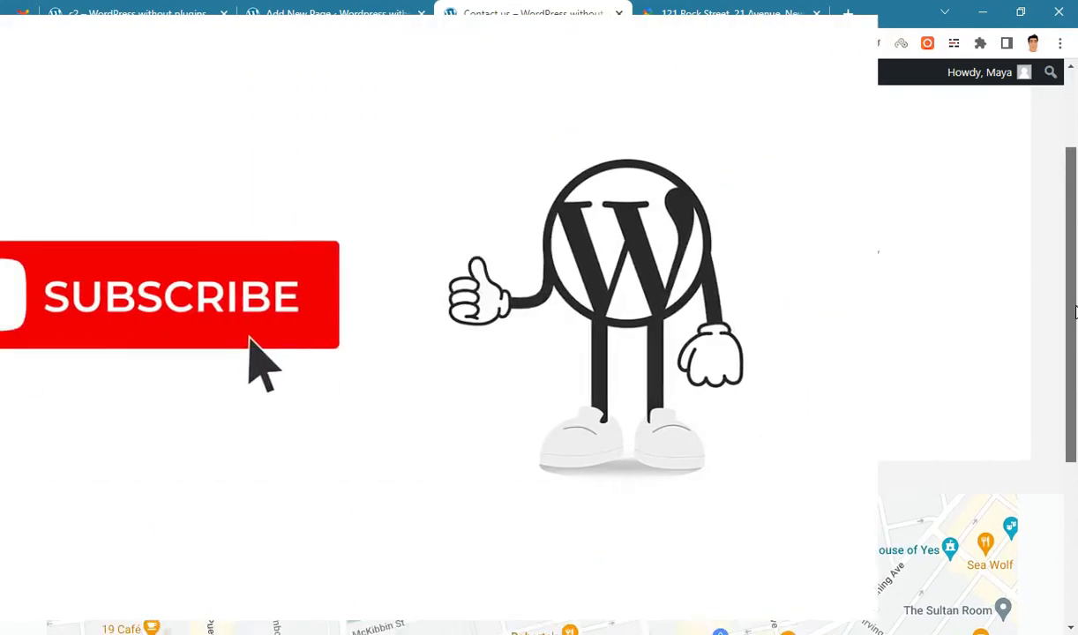